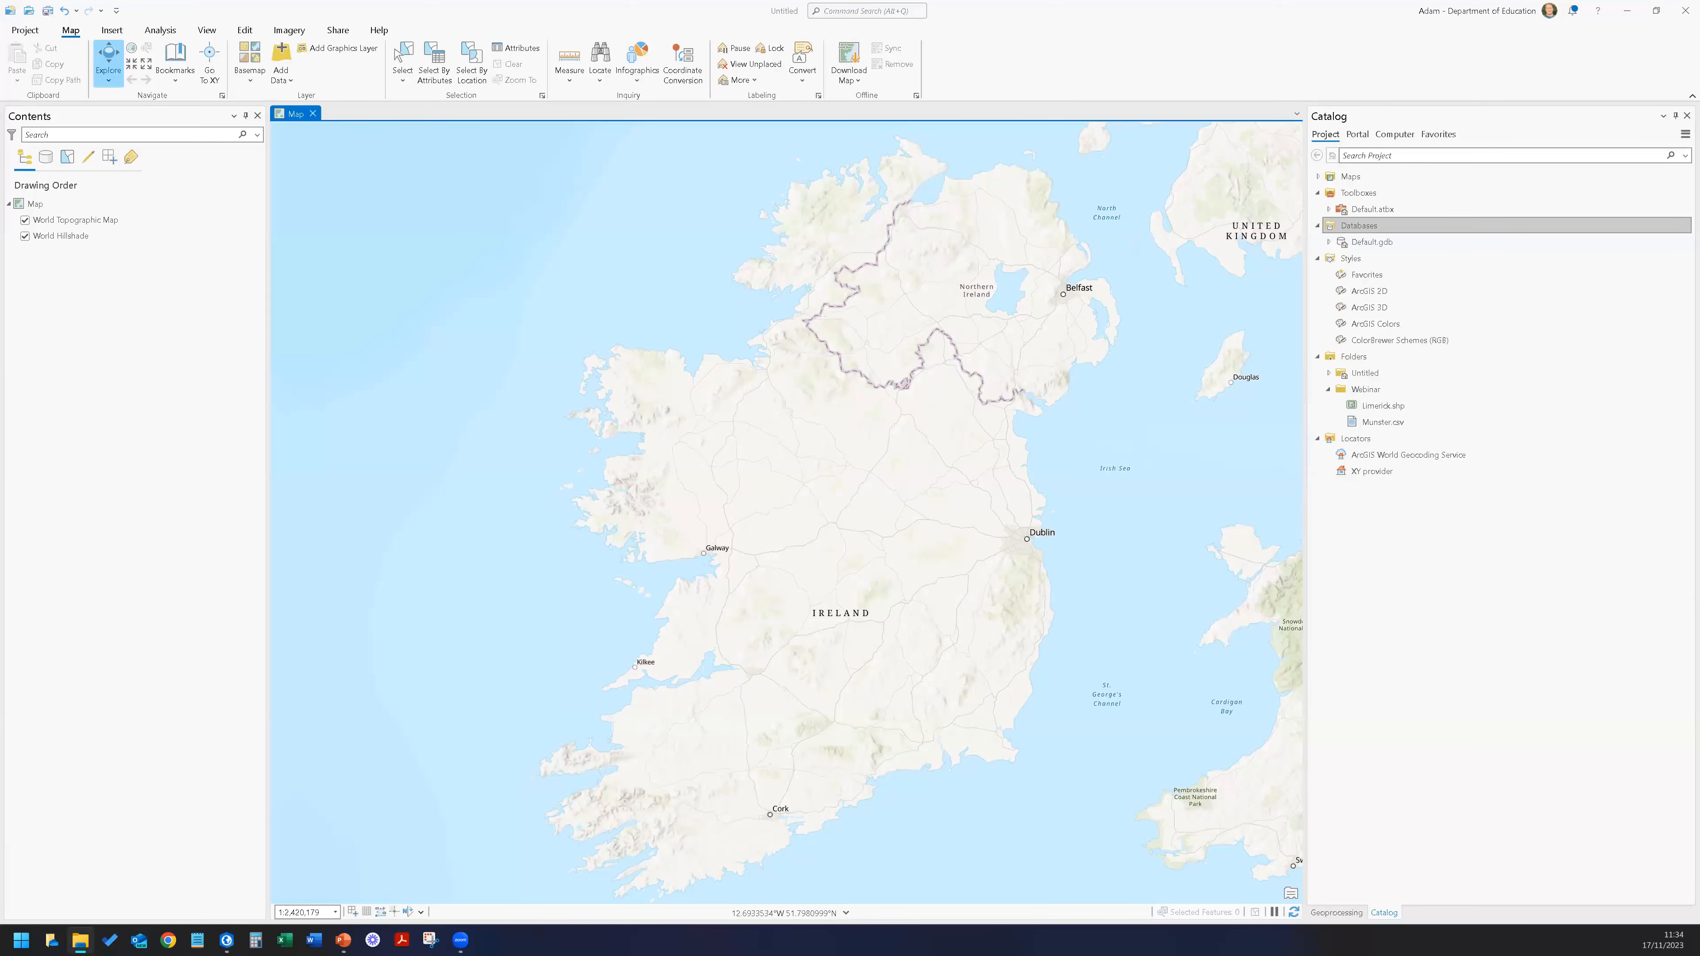
Add the Munster CSV file from the Webinar folder in File Explorer to the map as a standalone table.
click(80, 940)
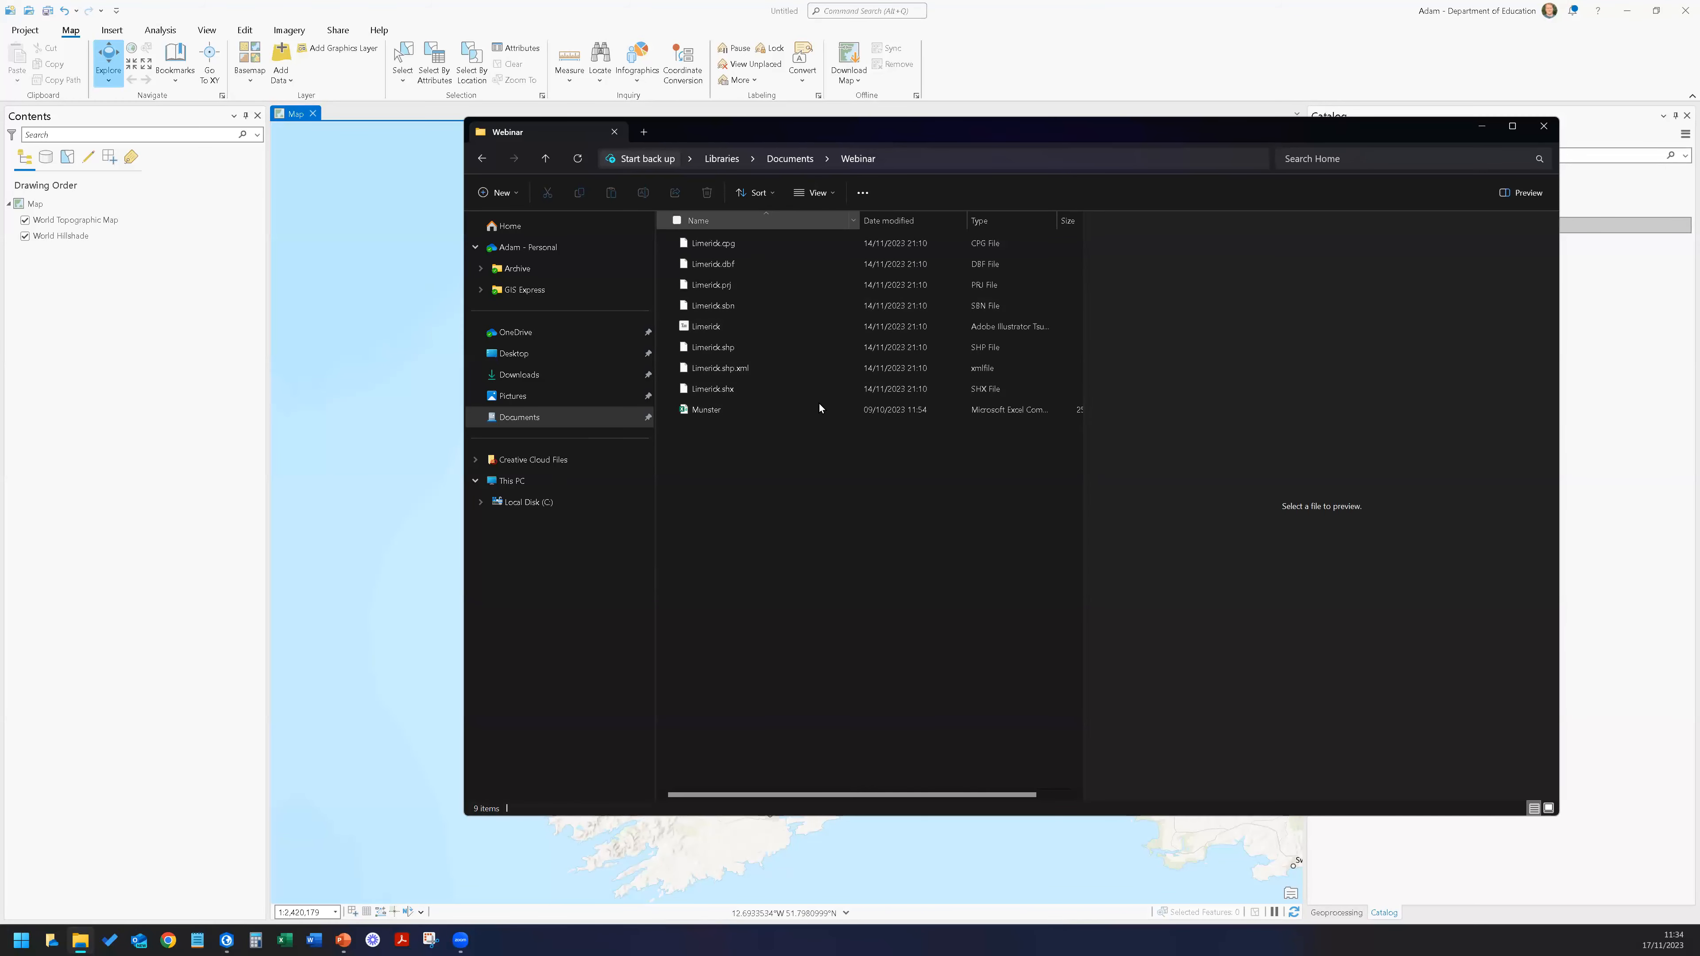
click(711, 409)
drag(785, 410, 119, 302)
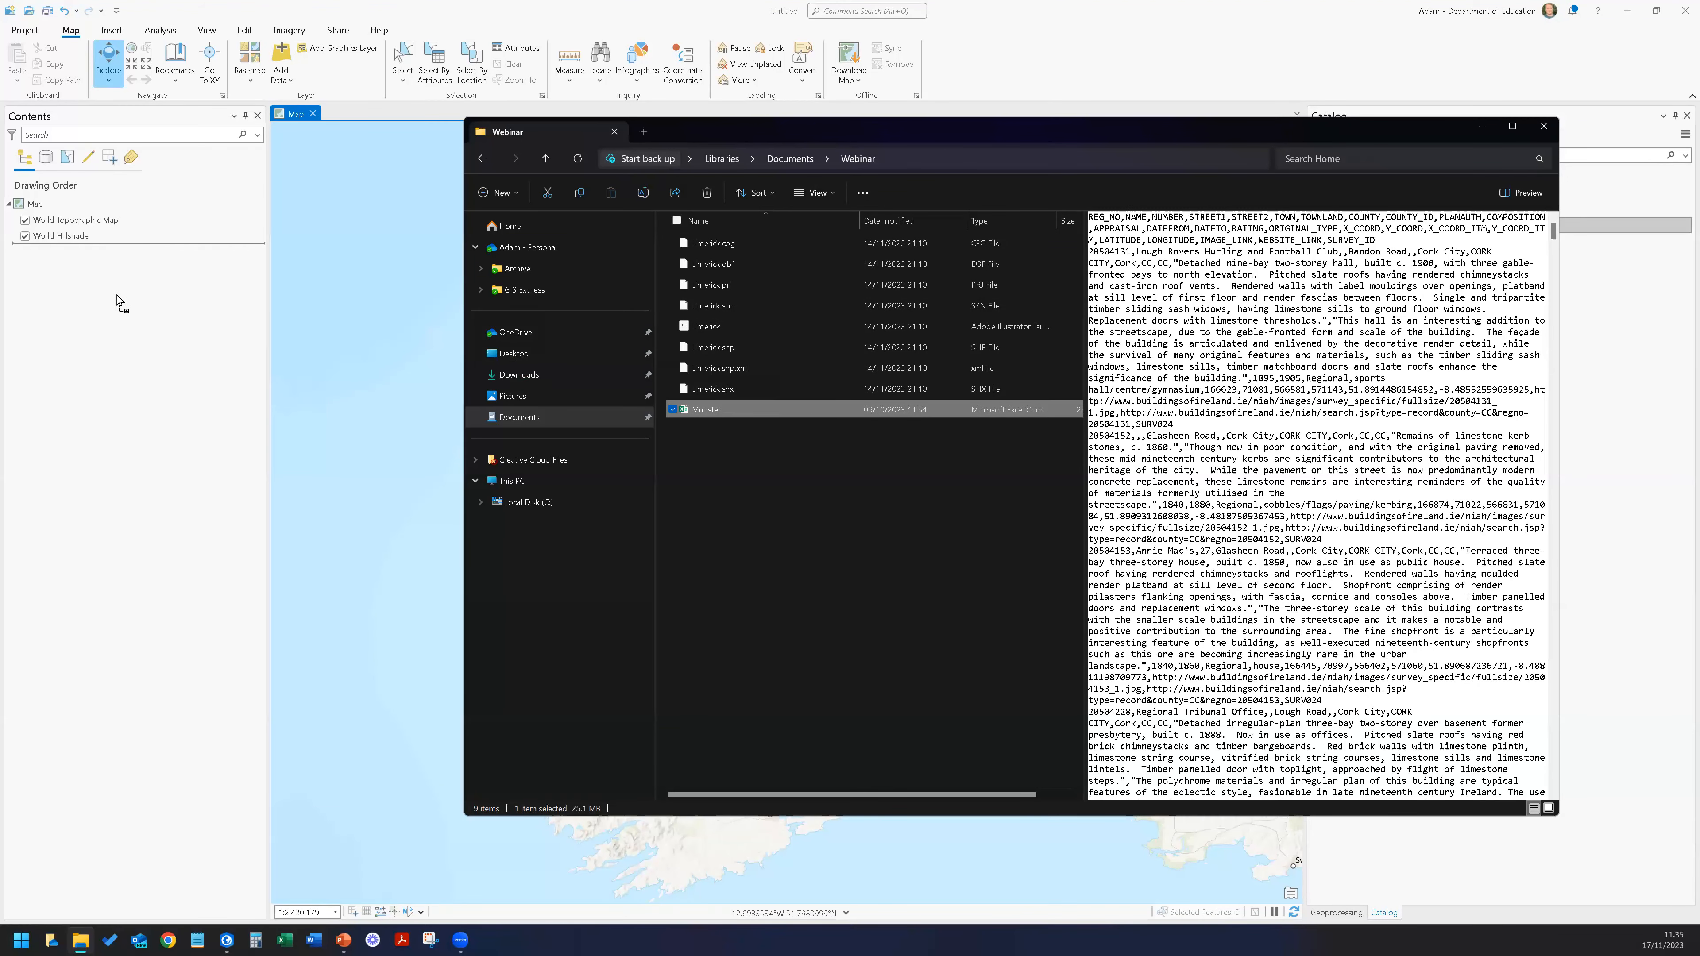
click(173, 470)
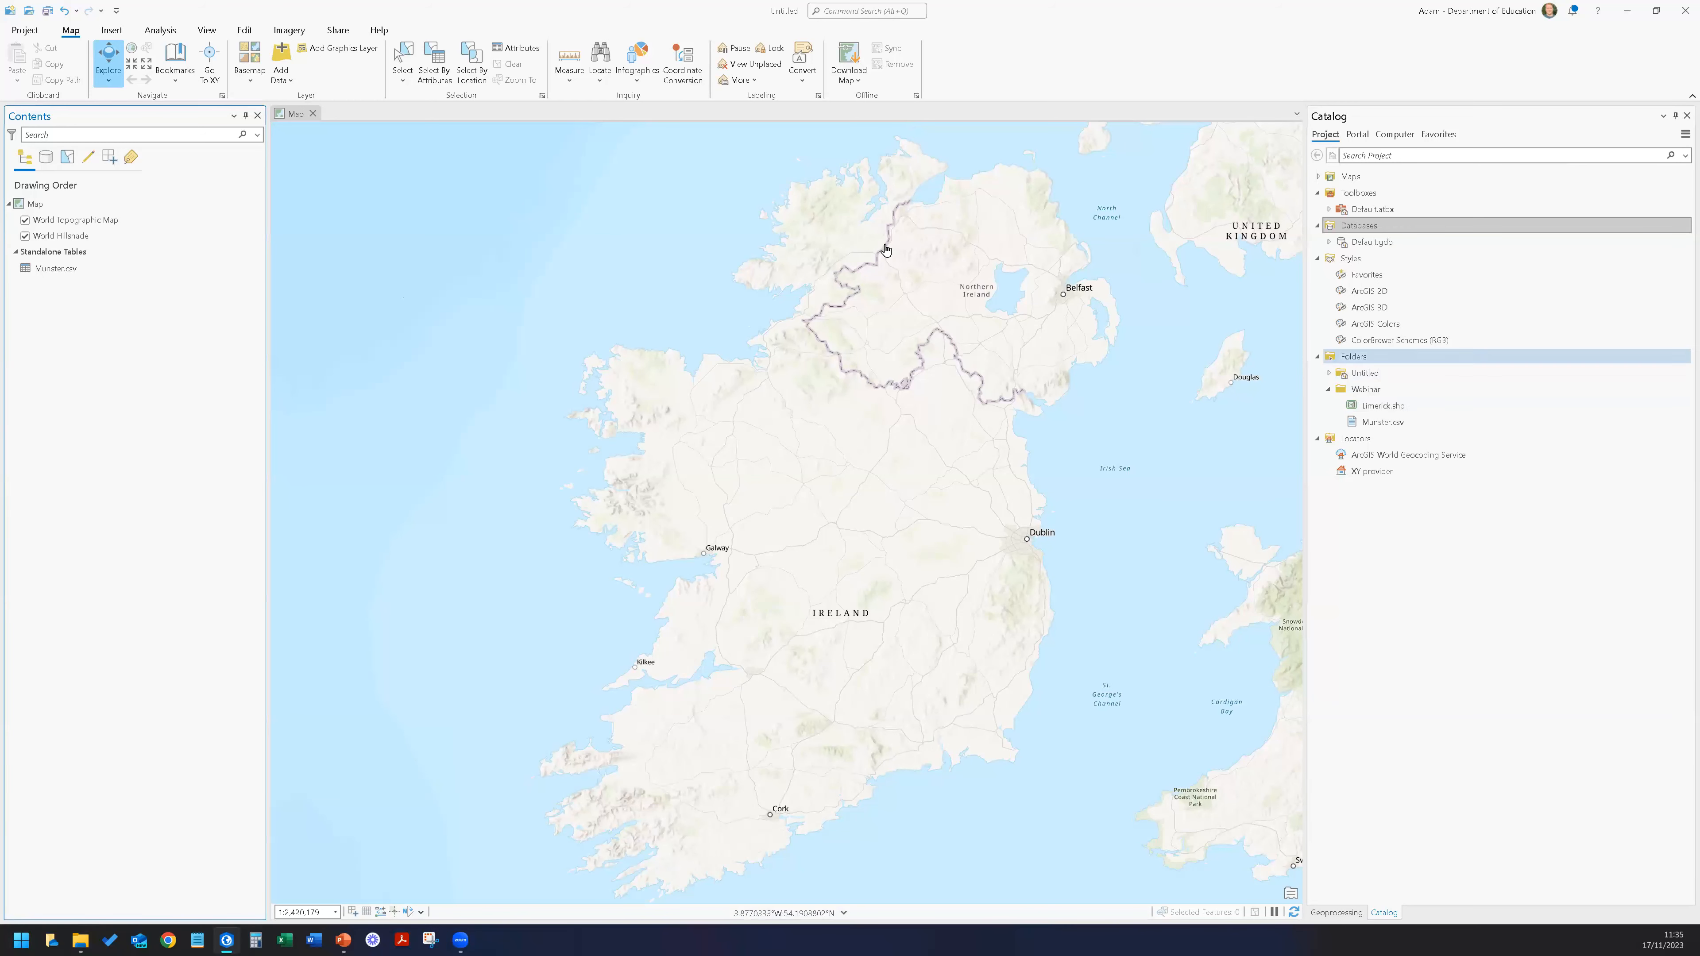
Add the Limerick.shp shapefile from the project's Webinar folder to the map as a layer.
click(216, 34)
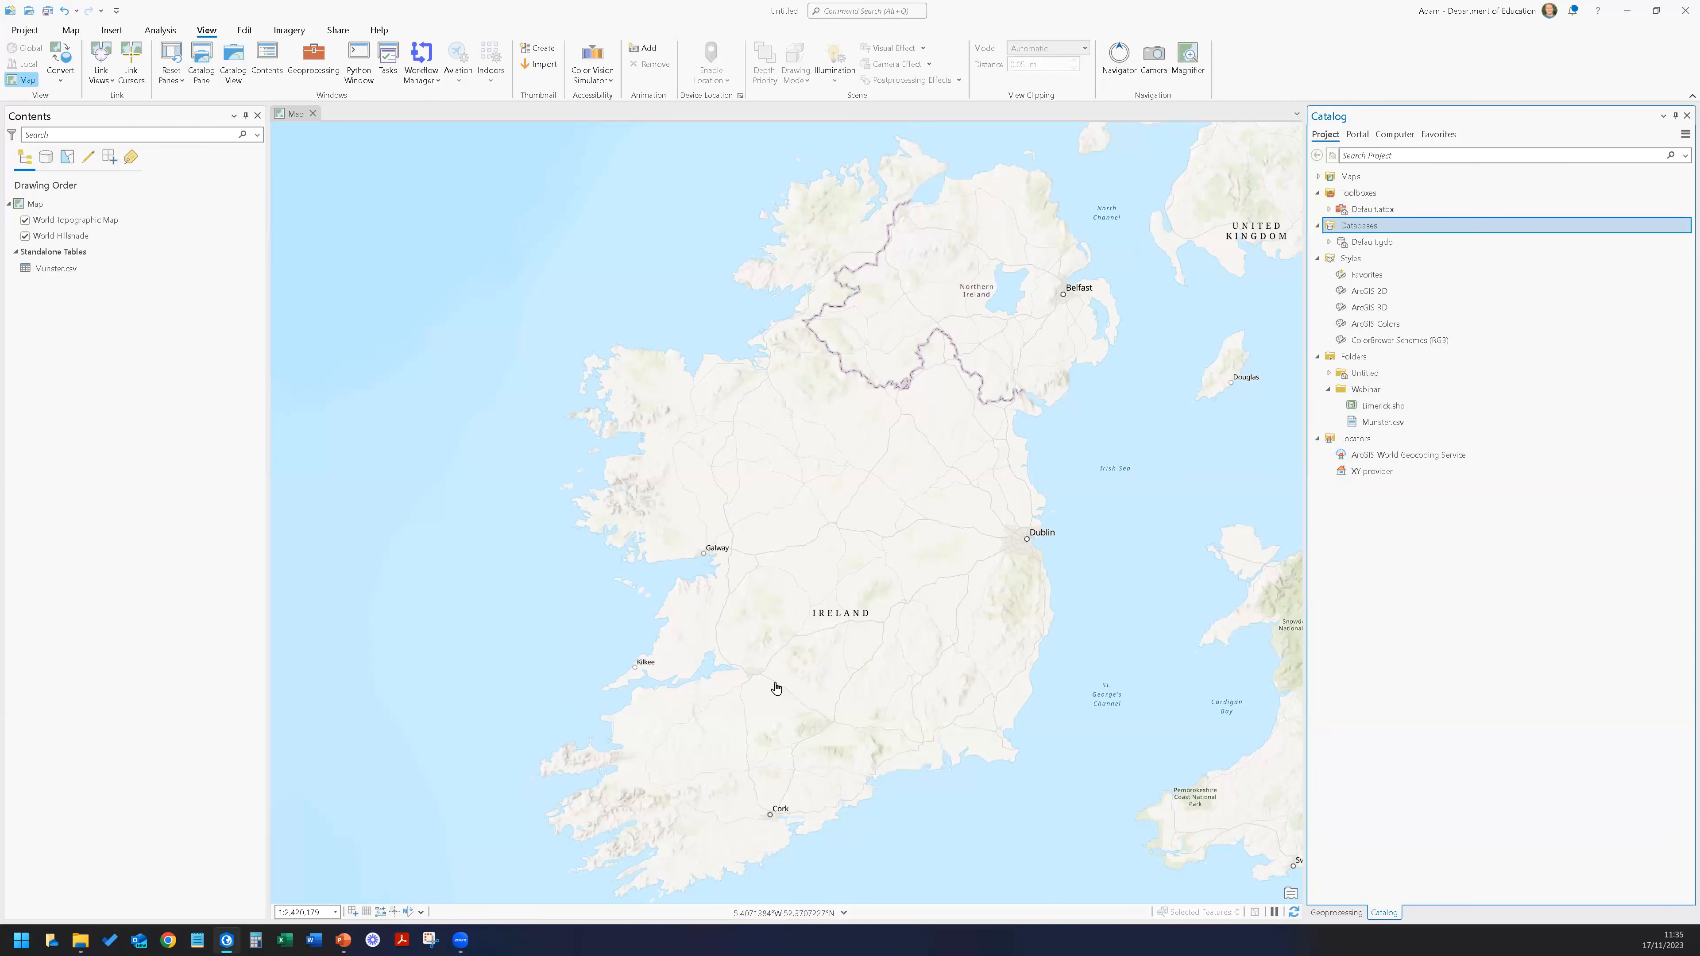
click(1318, 177)
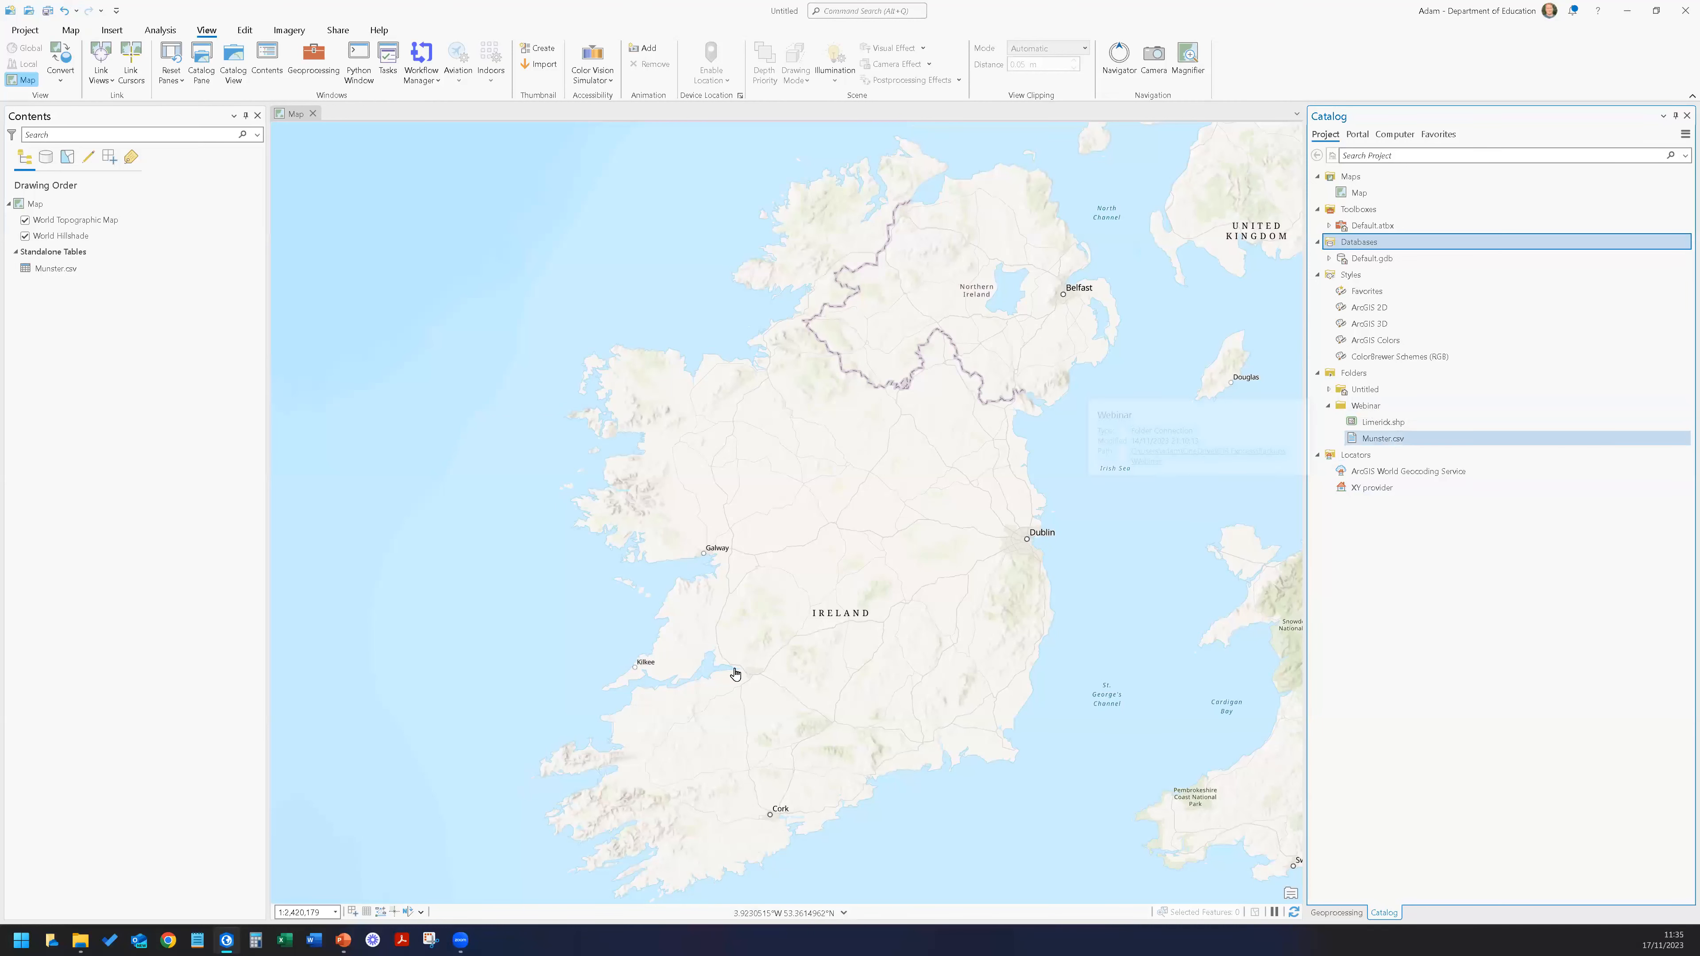
mouse_move(79, 941)
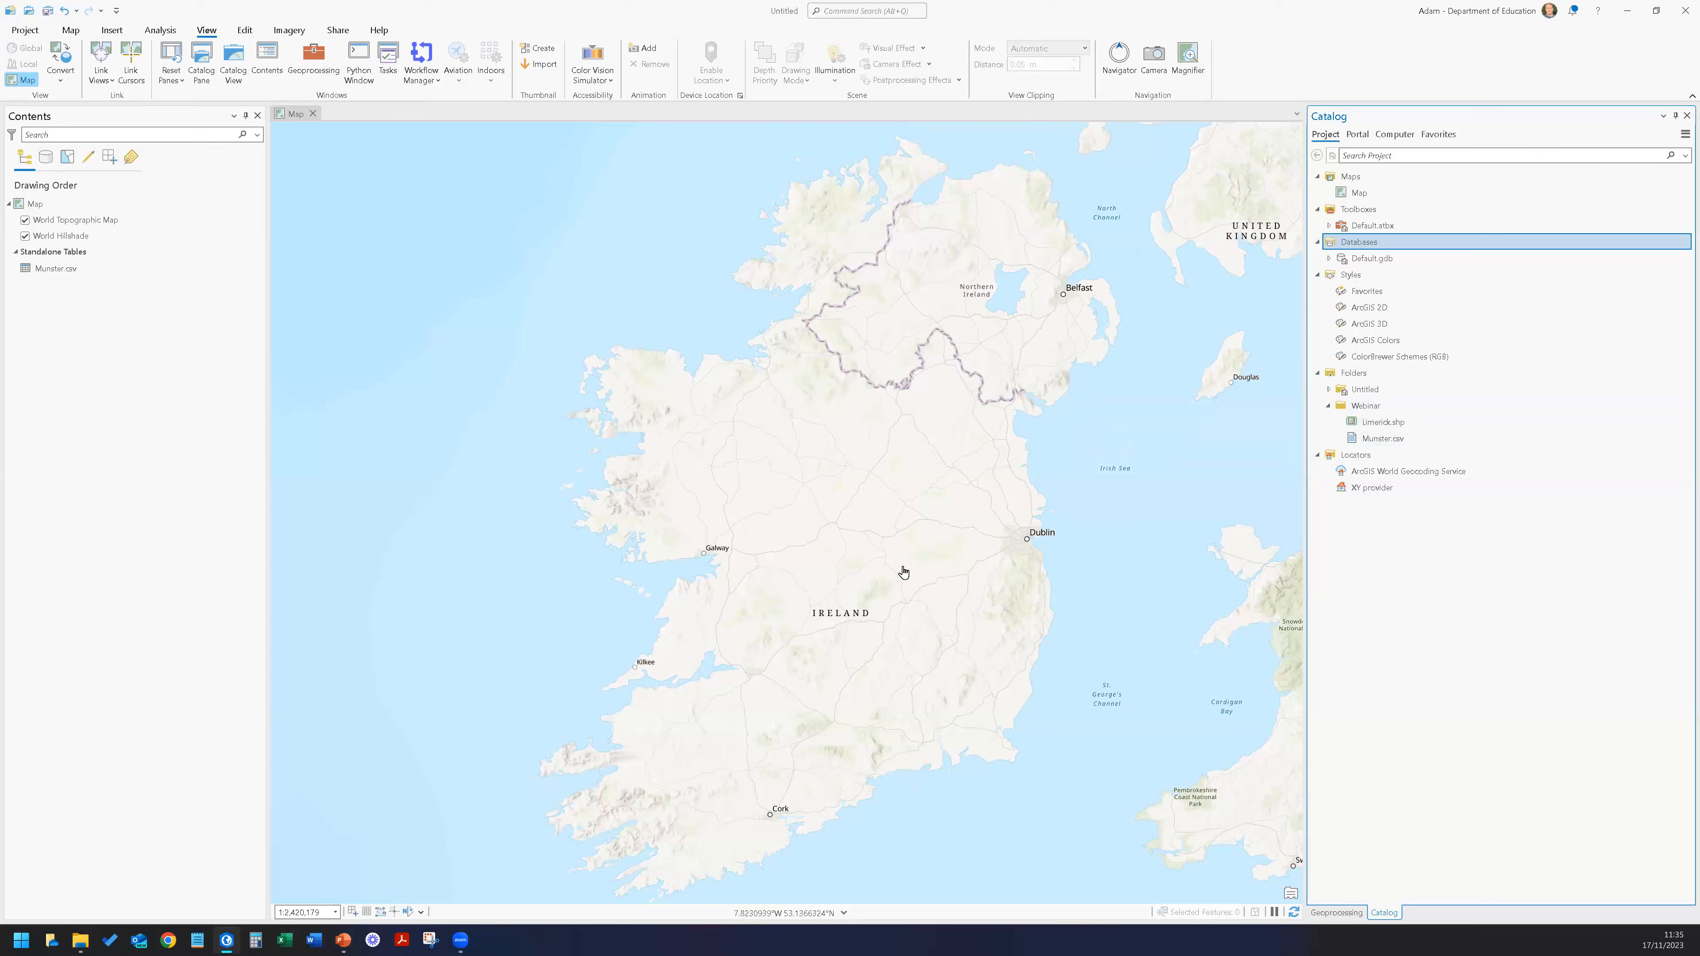
click(1384, 426)
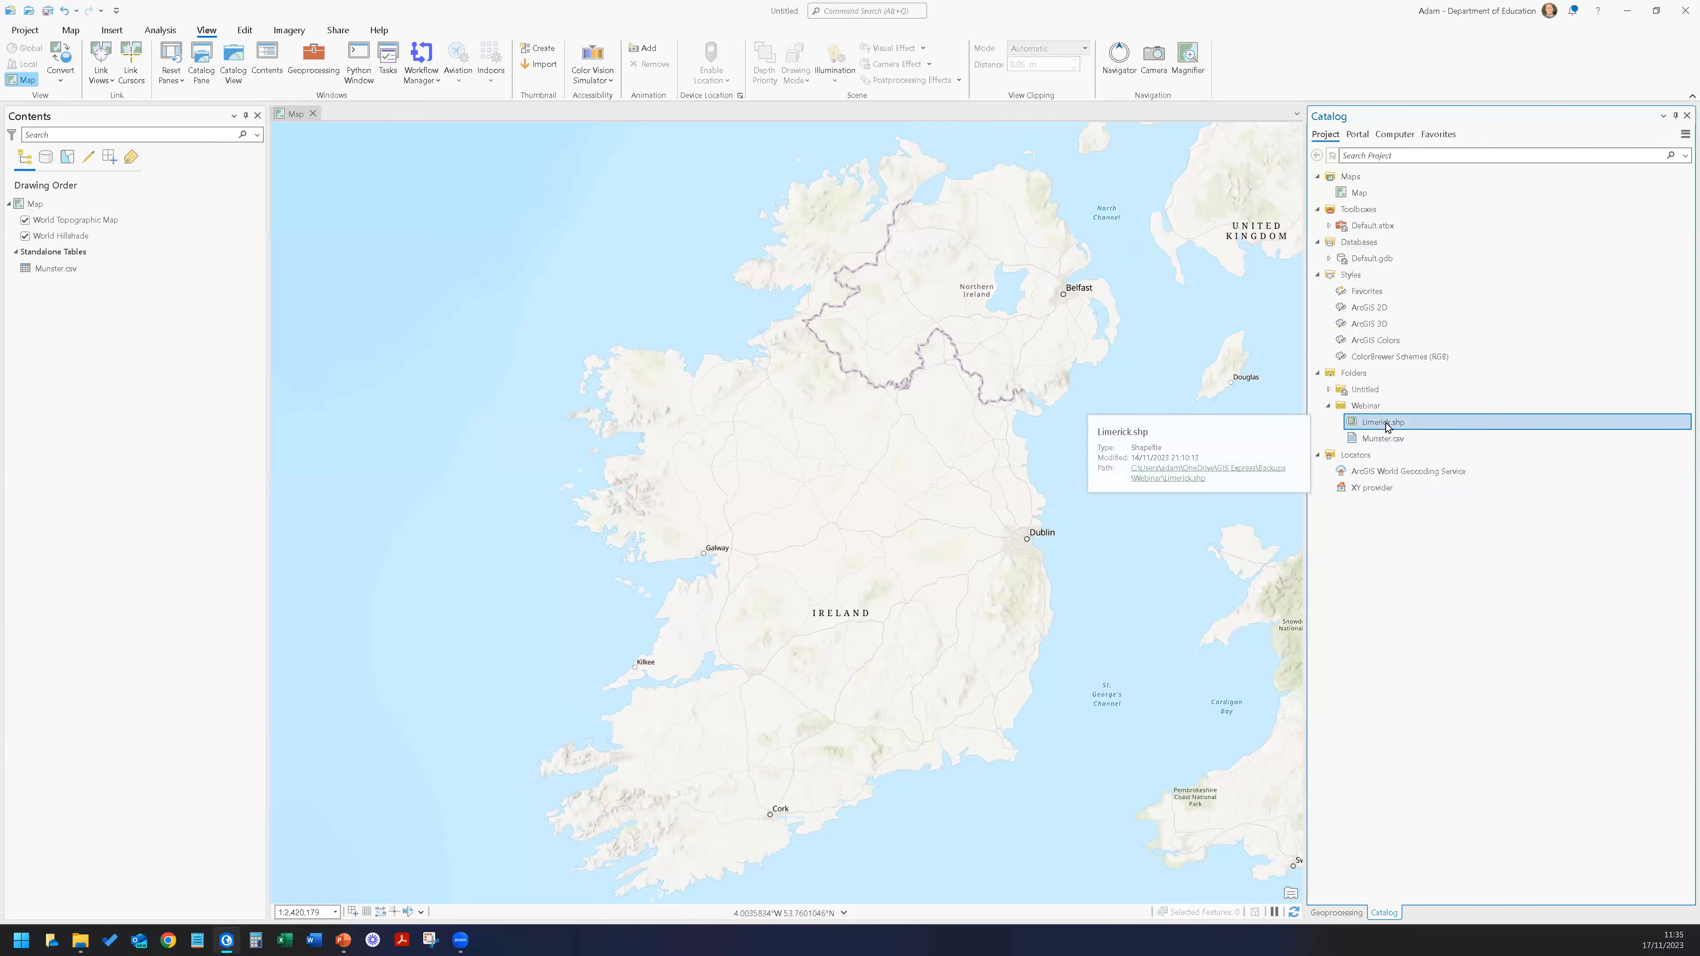
drag(1383, 429, 65, 264)
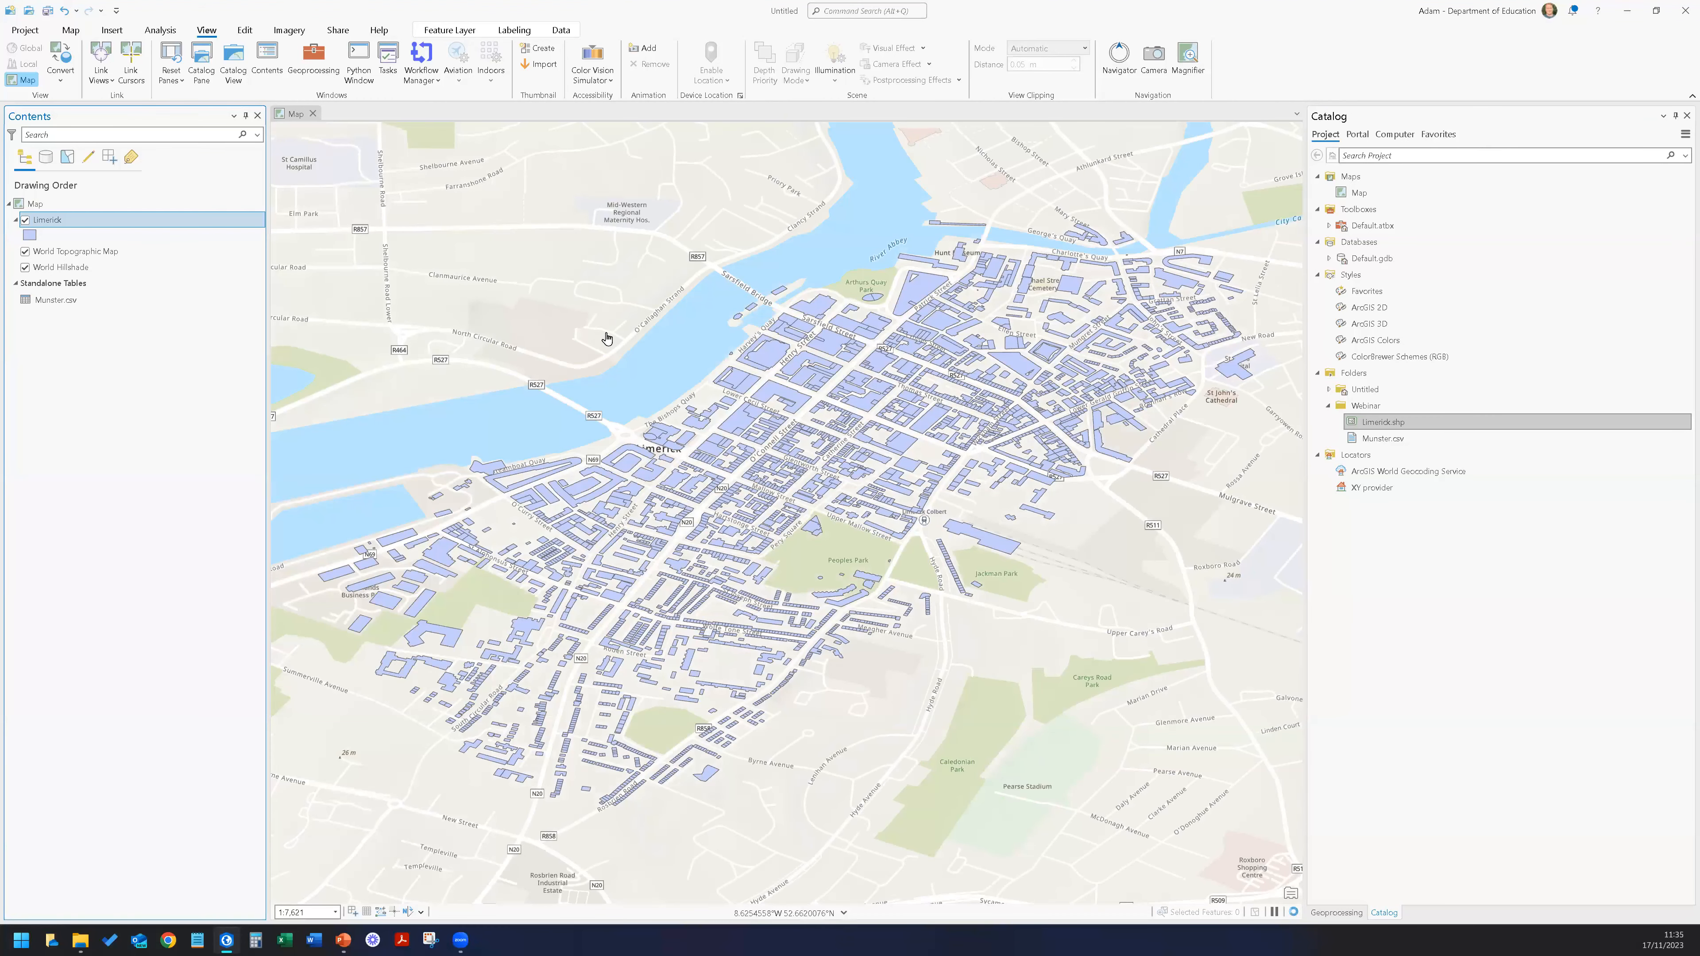
Display the Munster.csv table as XY points, with LONGITUDE as X, LATITUDE as Y and the GCS_WGS_1984 coordinate system.
right_click(50, 305)
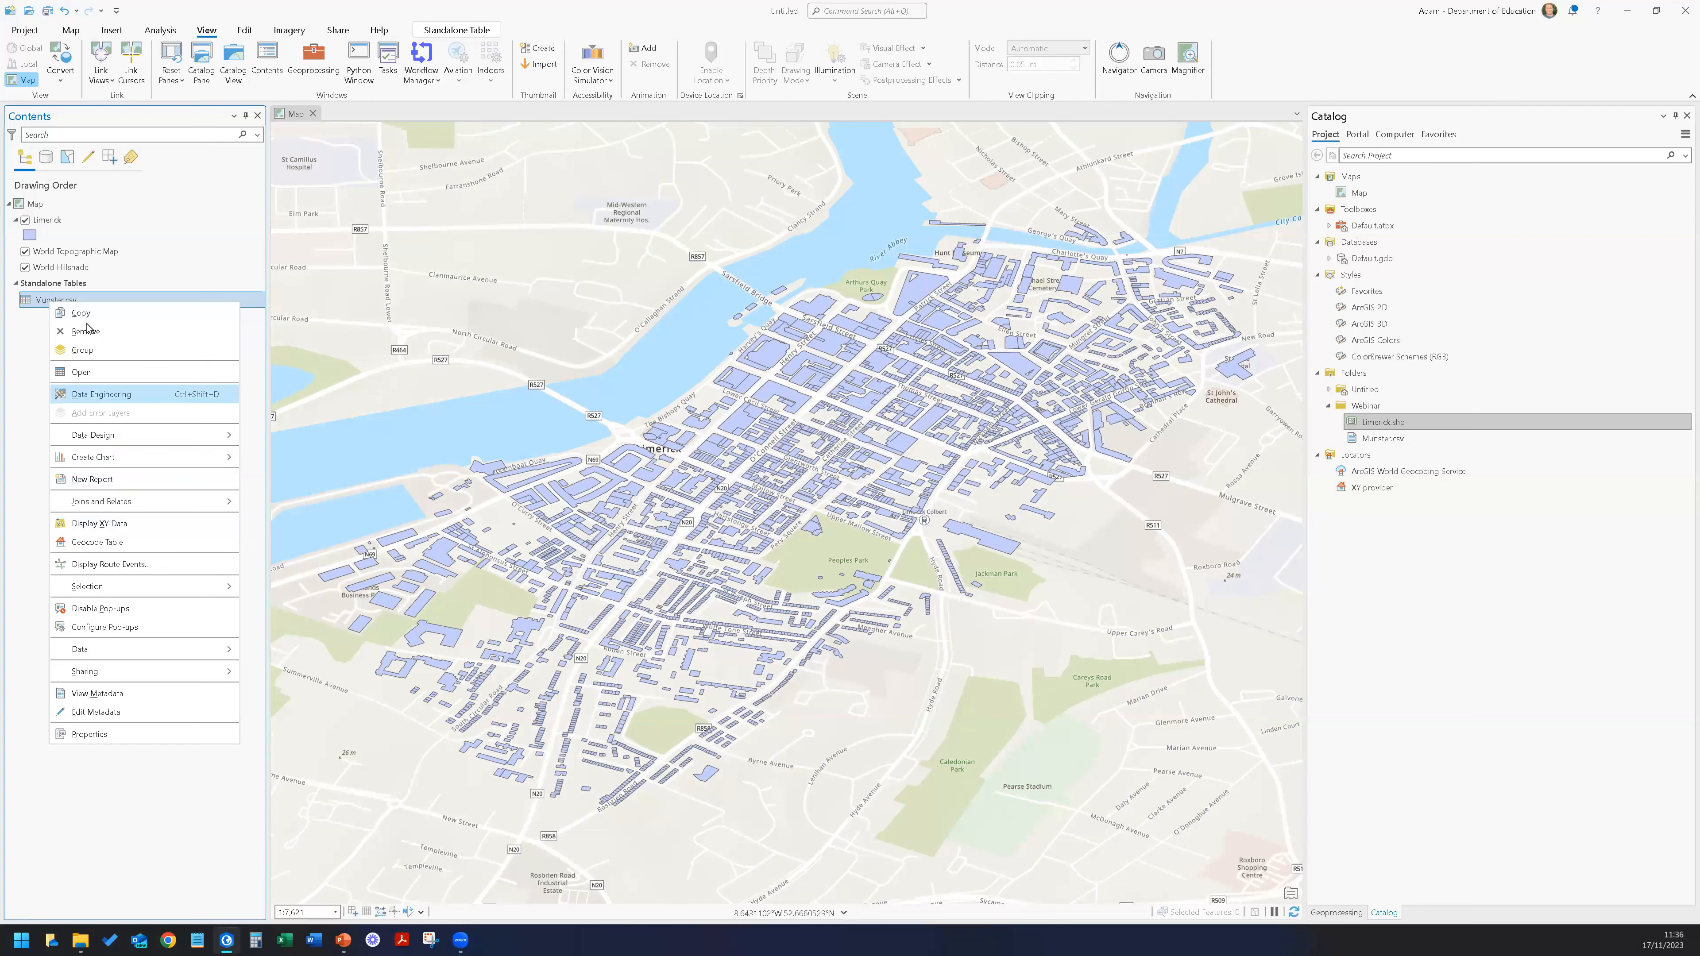
click(50, 224)
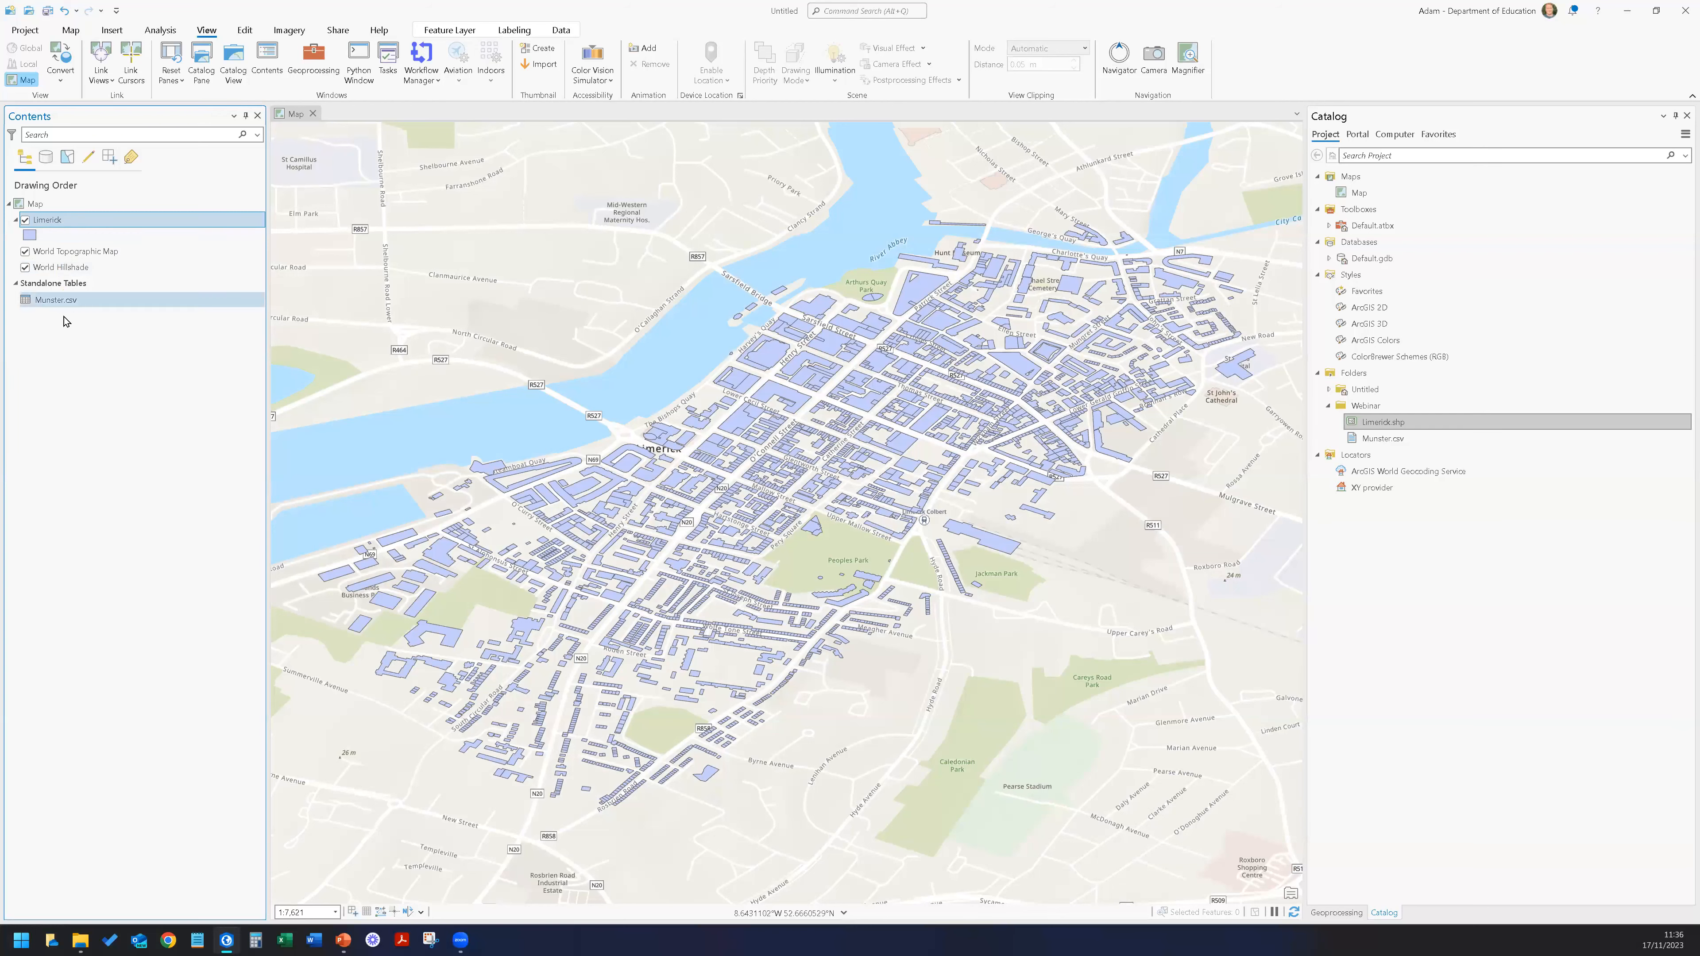
right_click(56, 303)
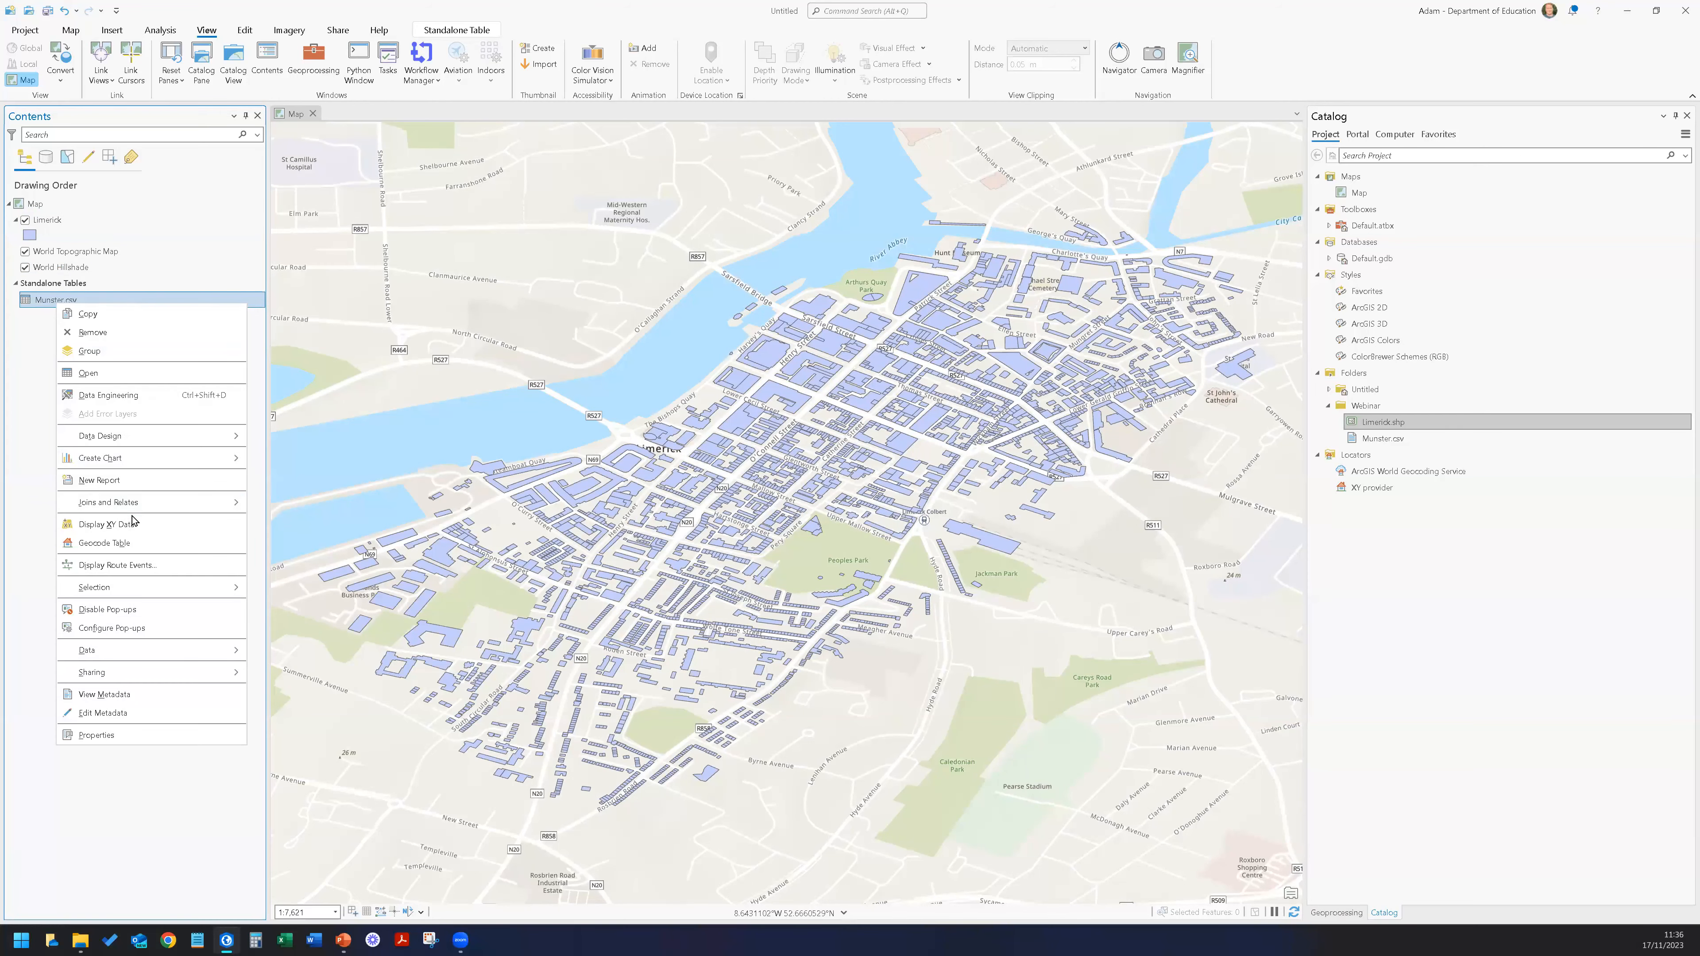
click(120, 526)
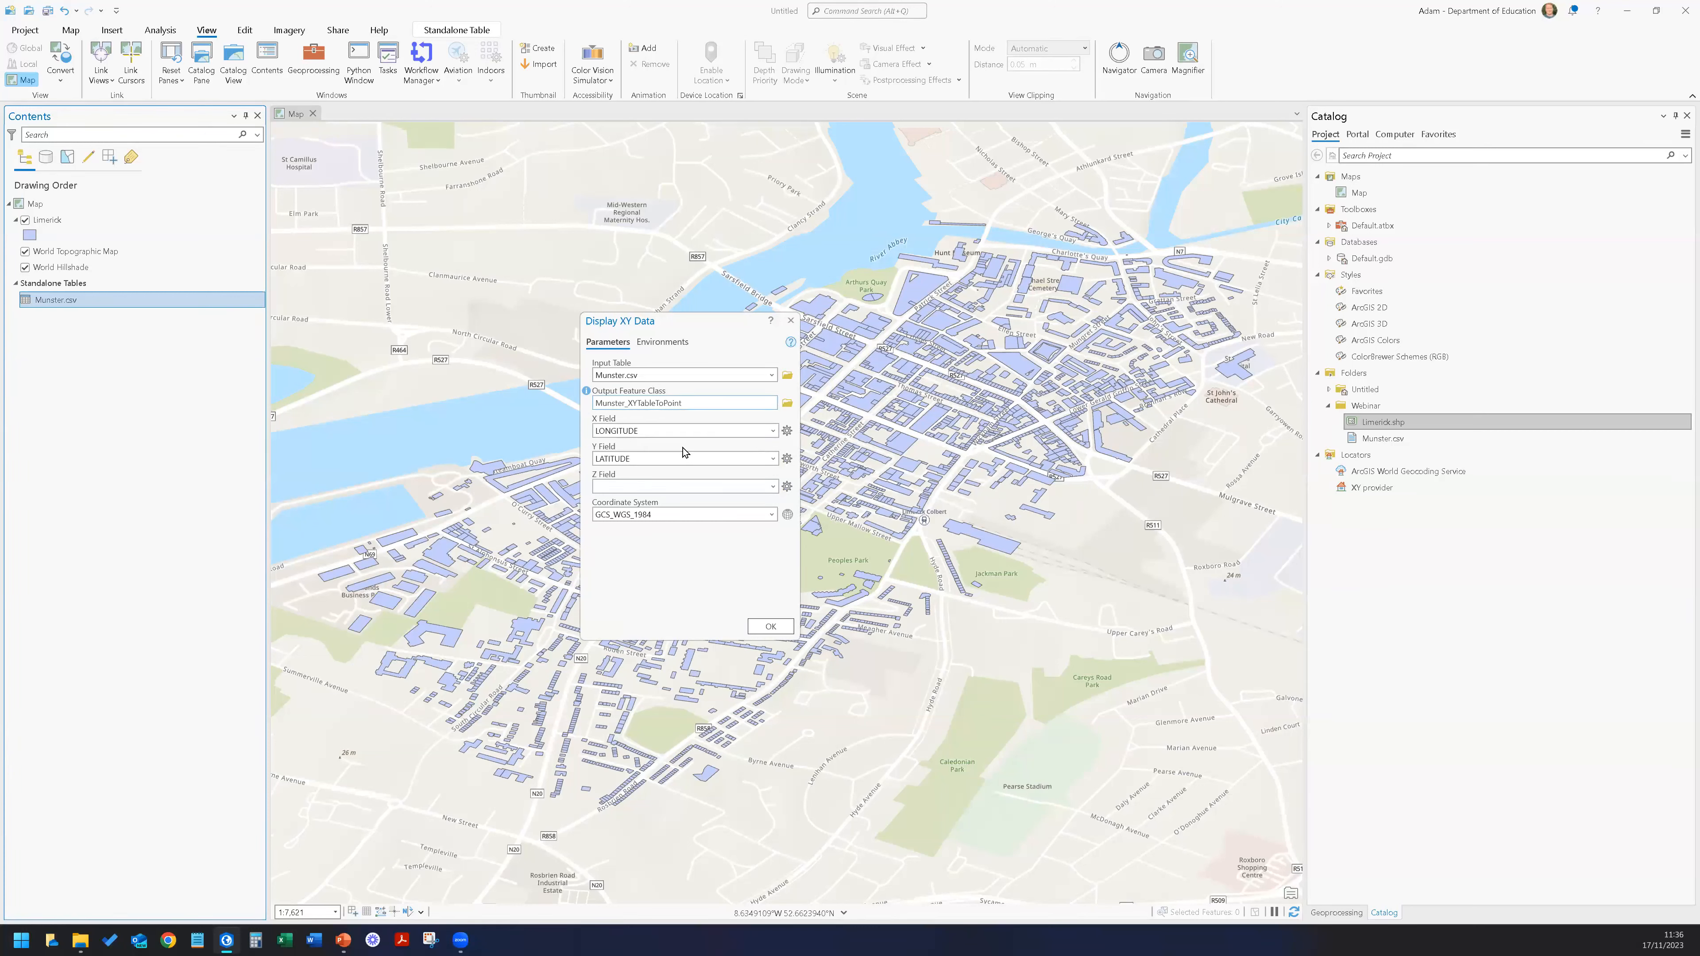
click(772, 432)
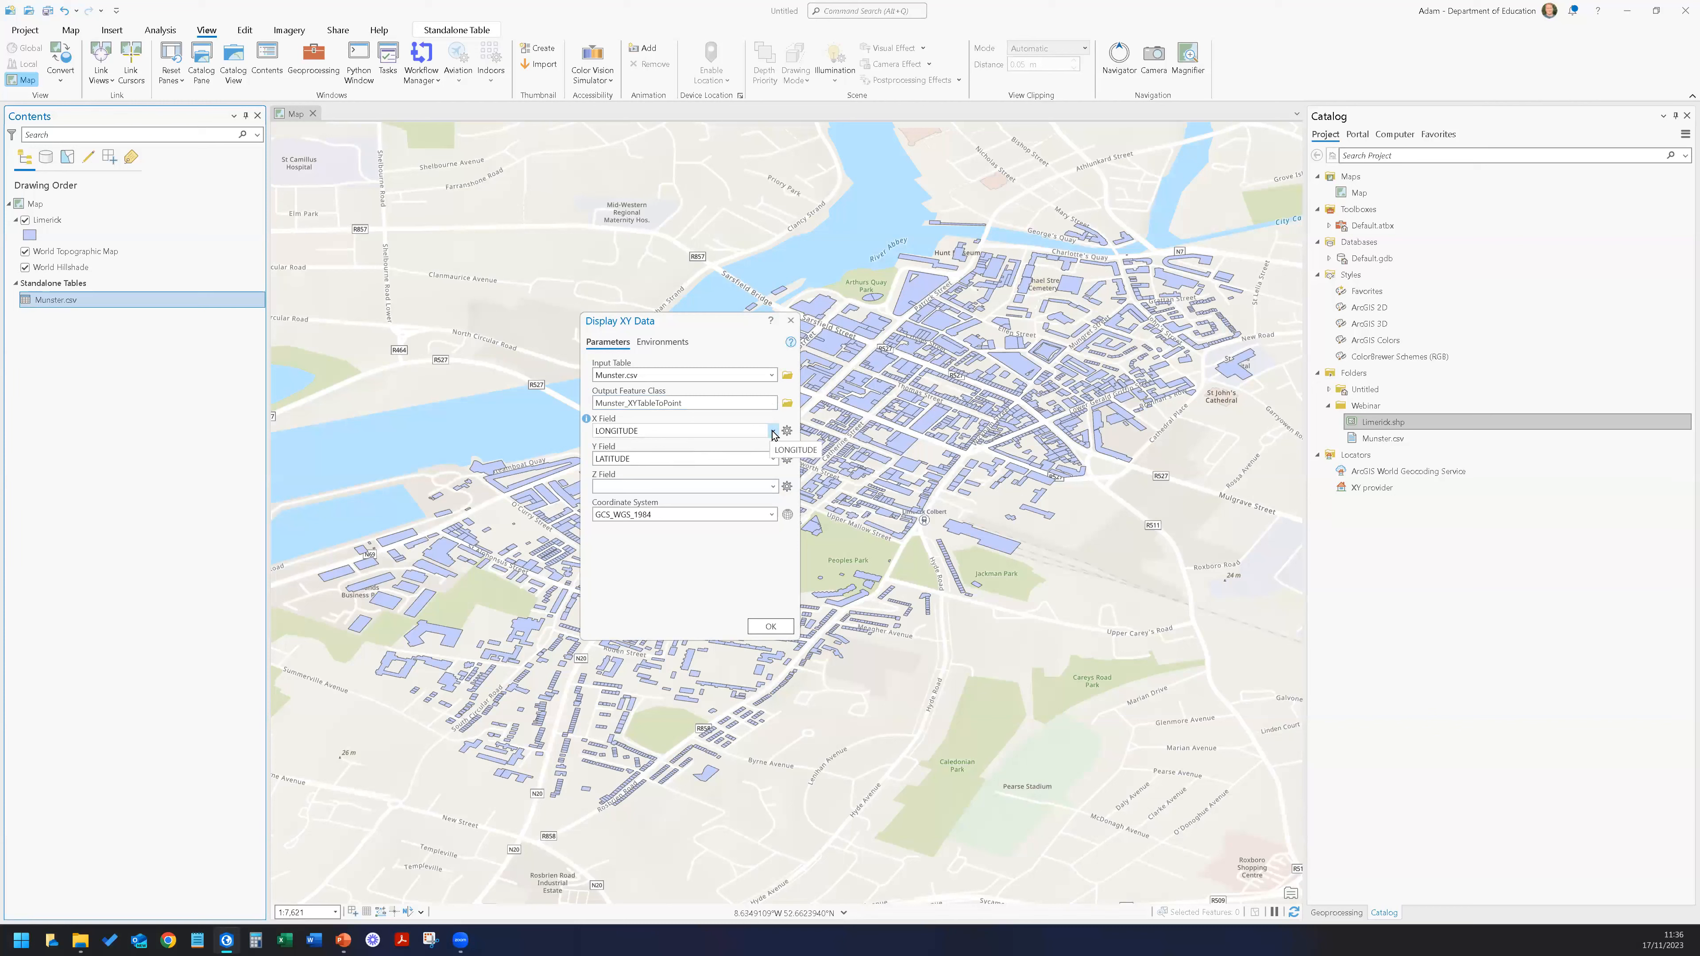
click(773, 432)
click(773, 459)
click(773, 459)
click(773, 459)
click(774, 460)
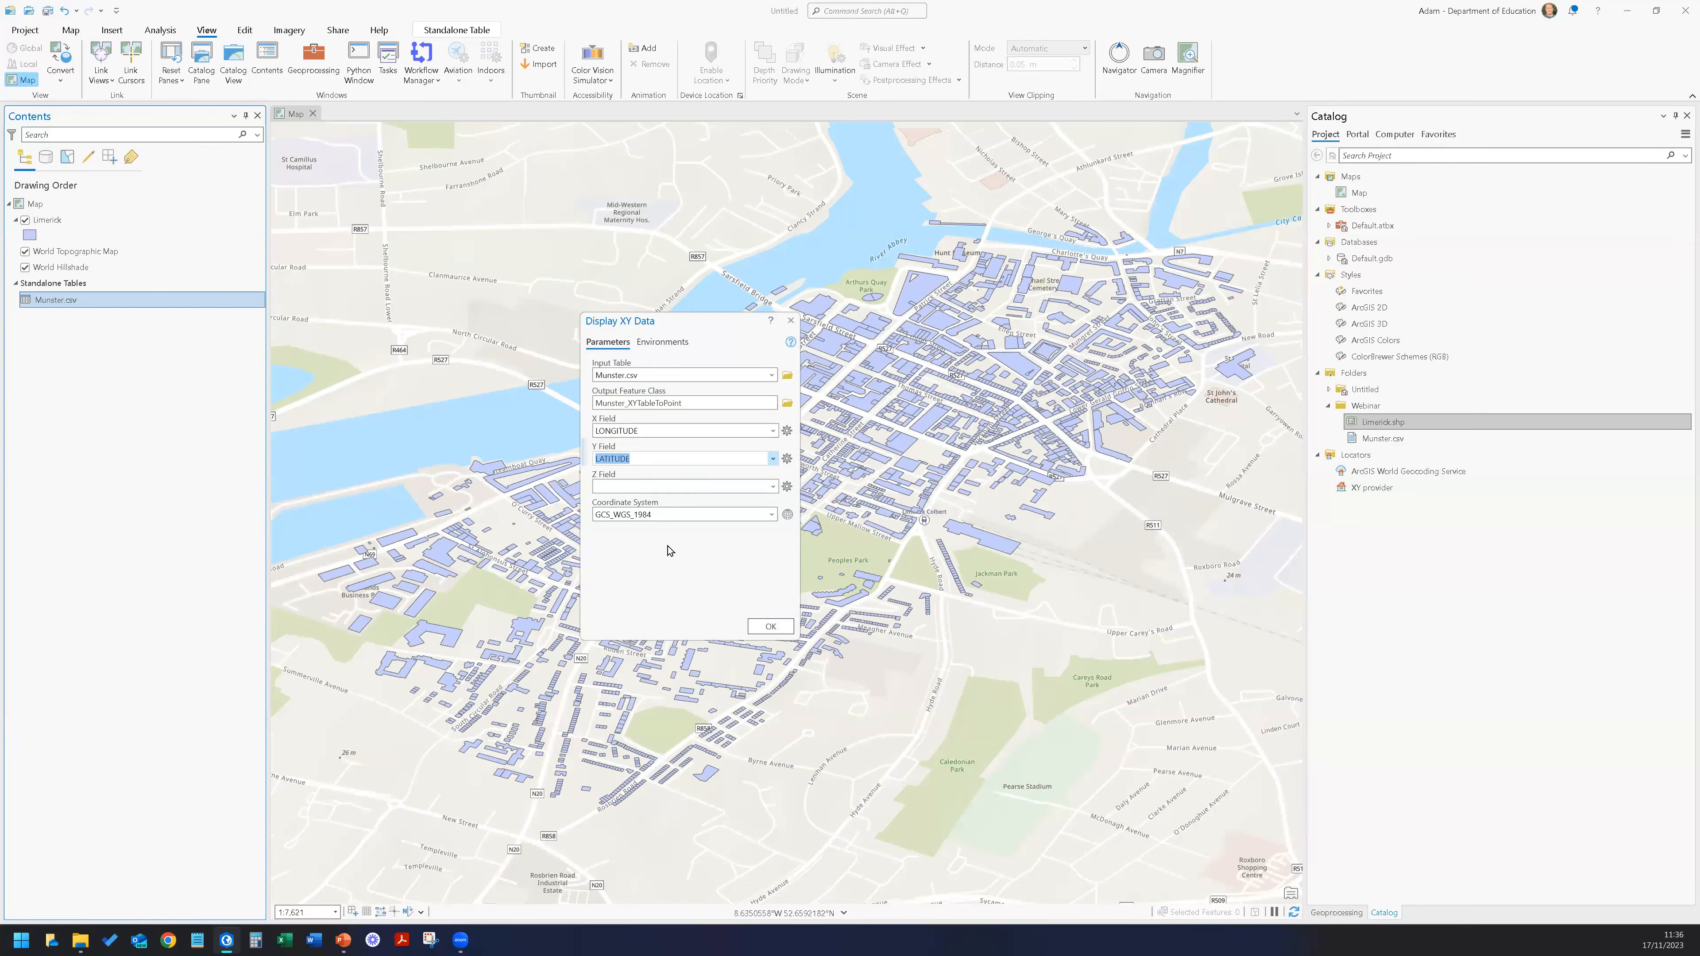
click(765, 631)
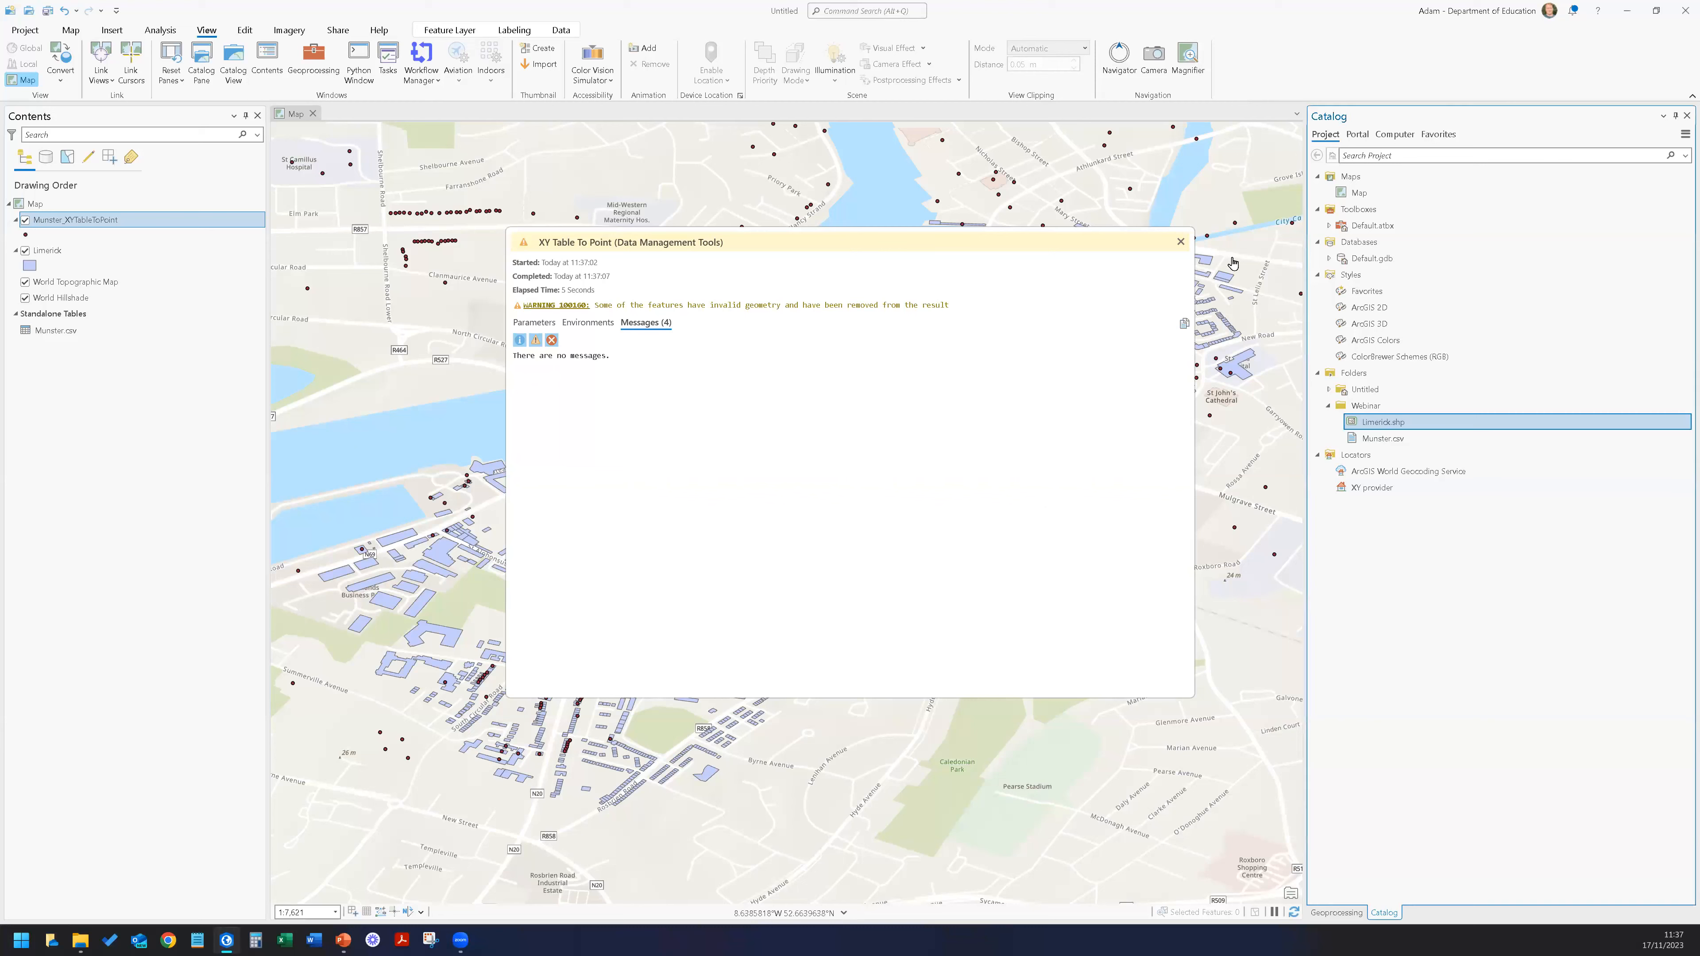
click(1180, 243)
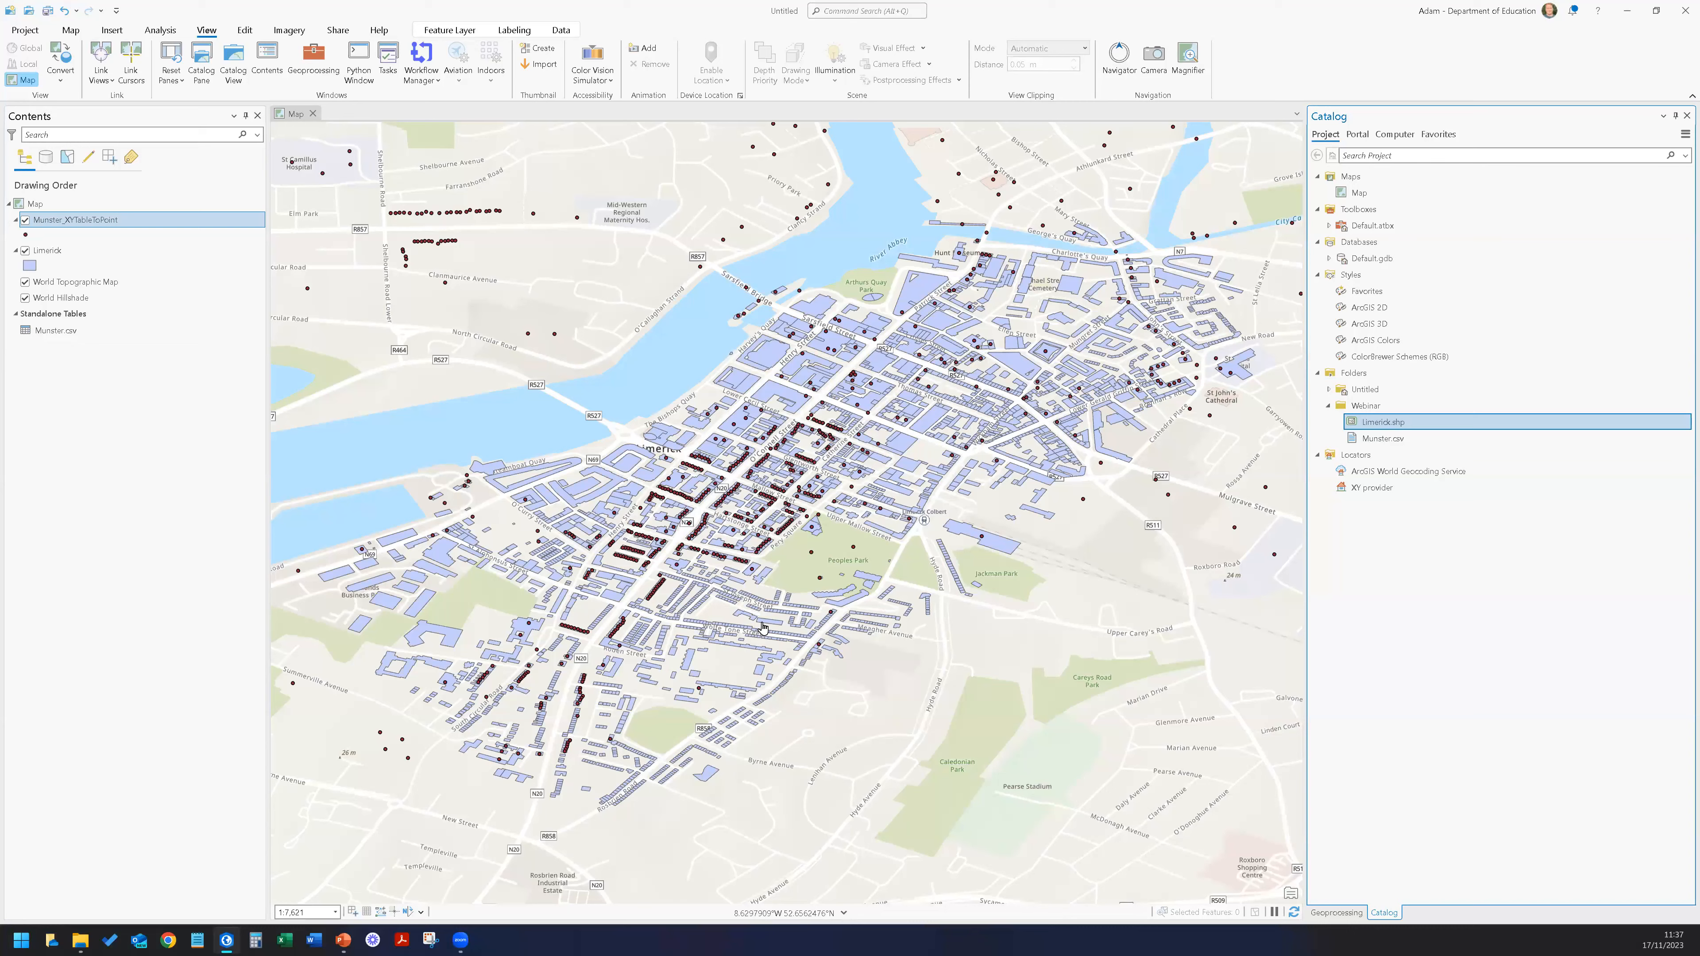
Examine the Munster point layer's spread across the province and the fields in its attribute table, including the coordinate and link columns.
scroll(763, 627, down, 3)
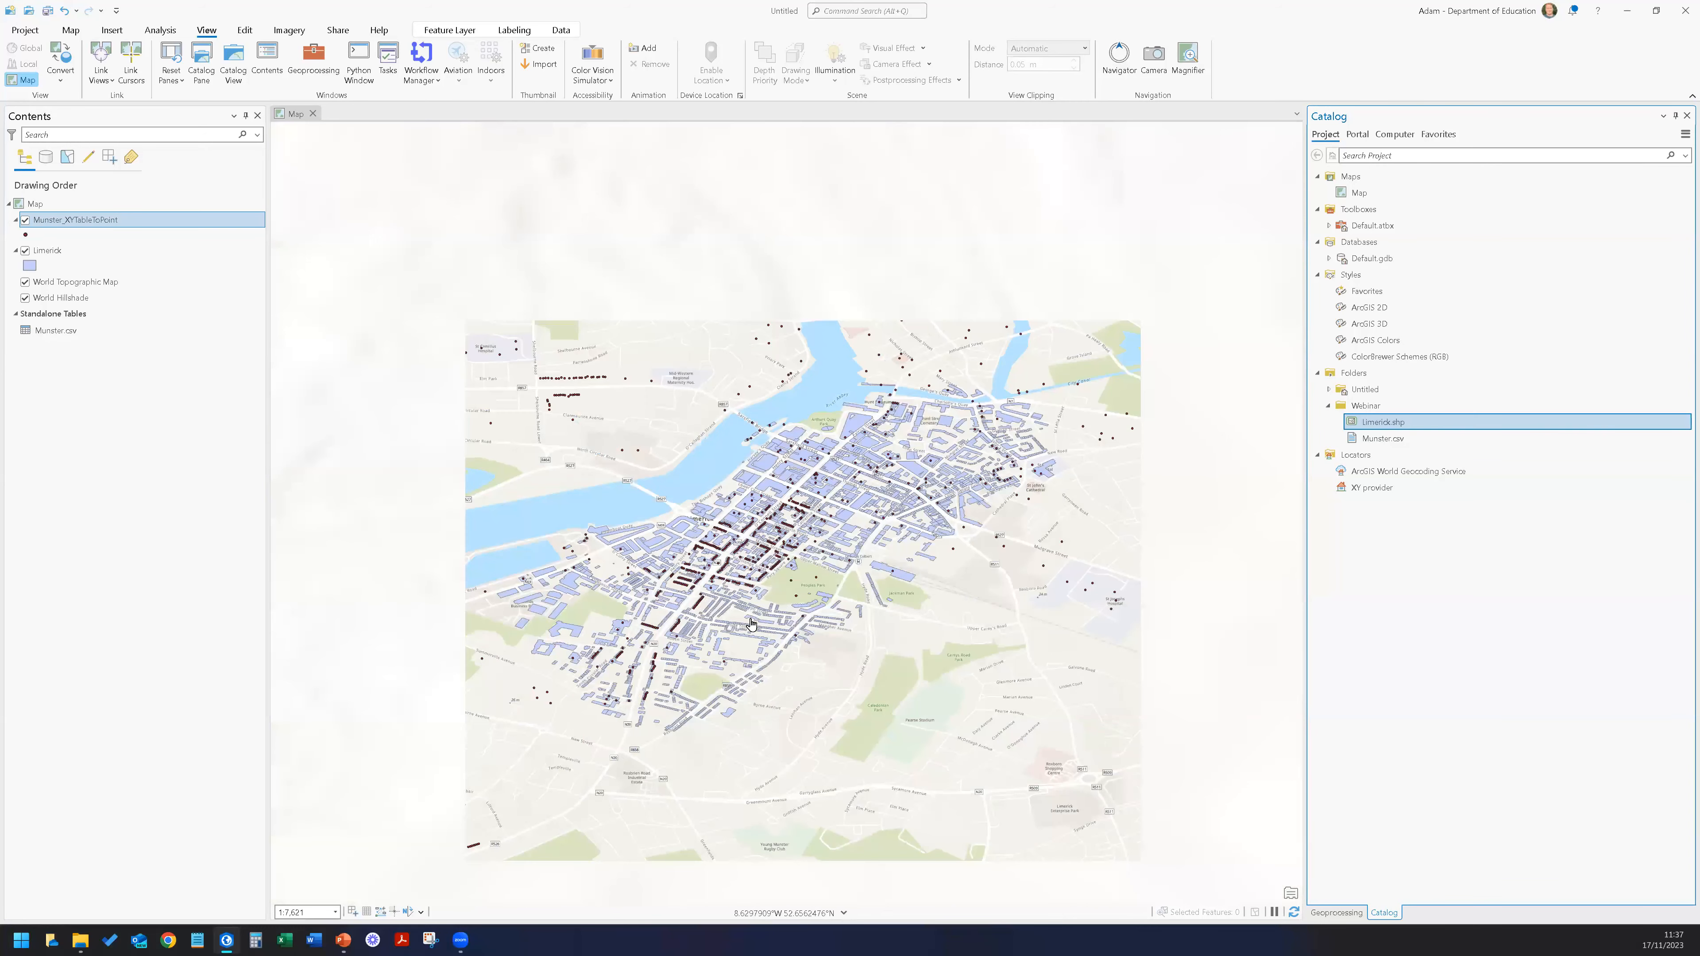
click(150, 222)
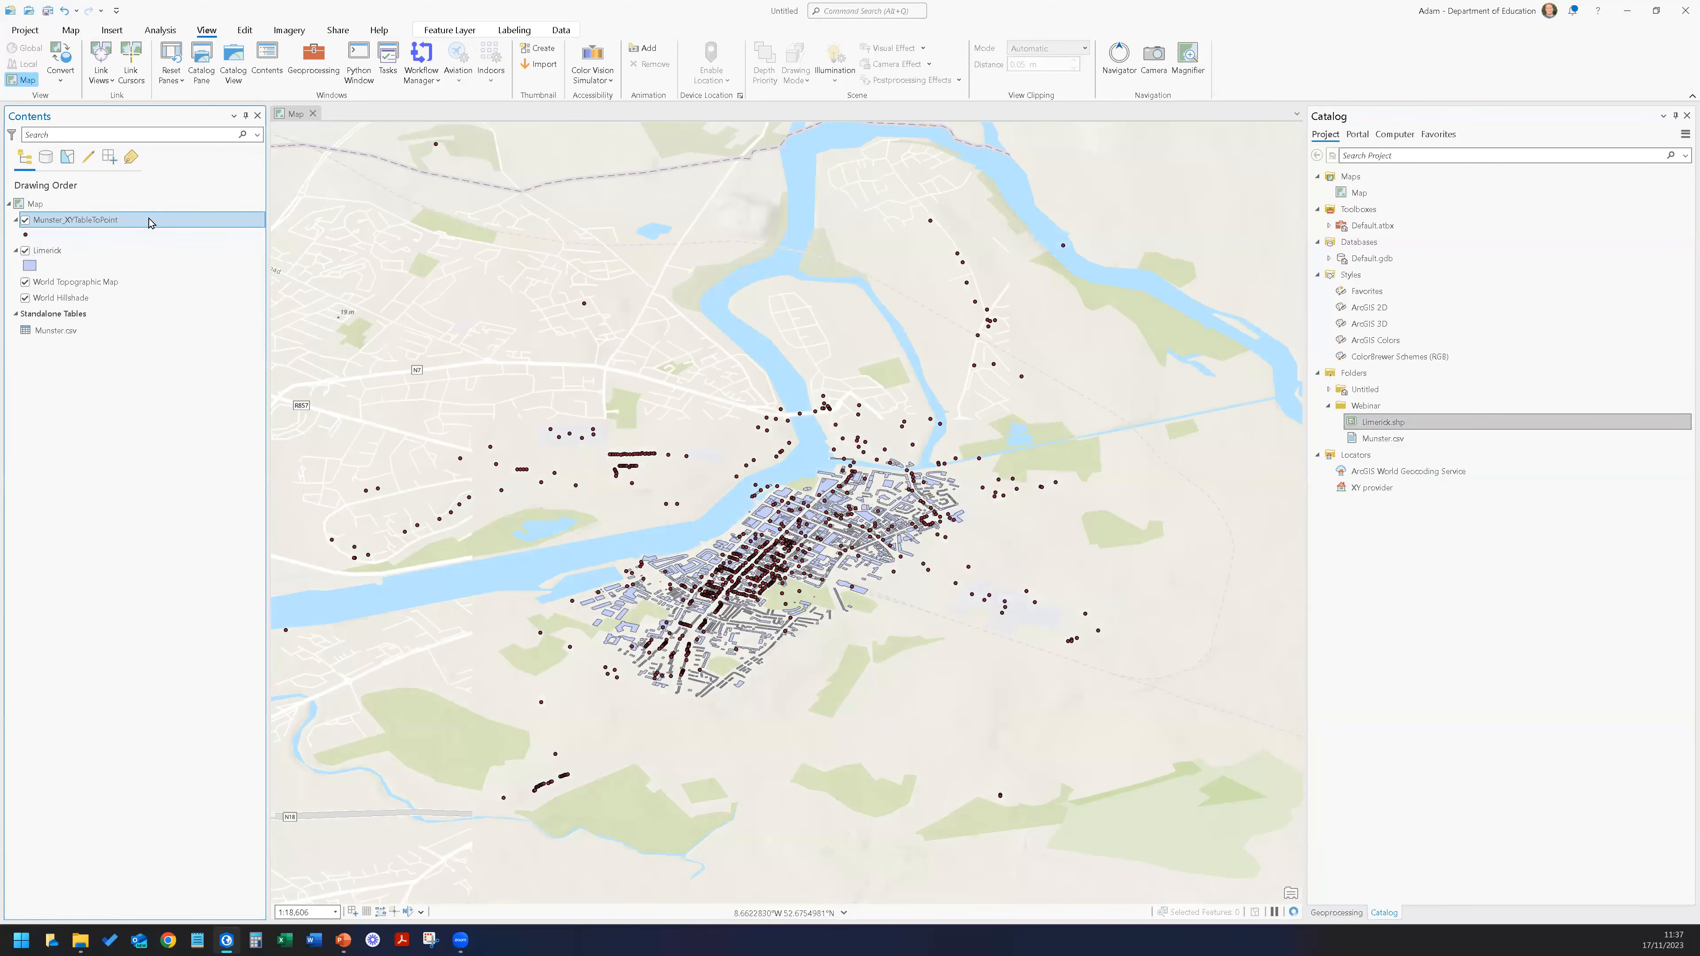
right_click(118, 221)
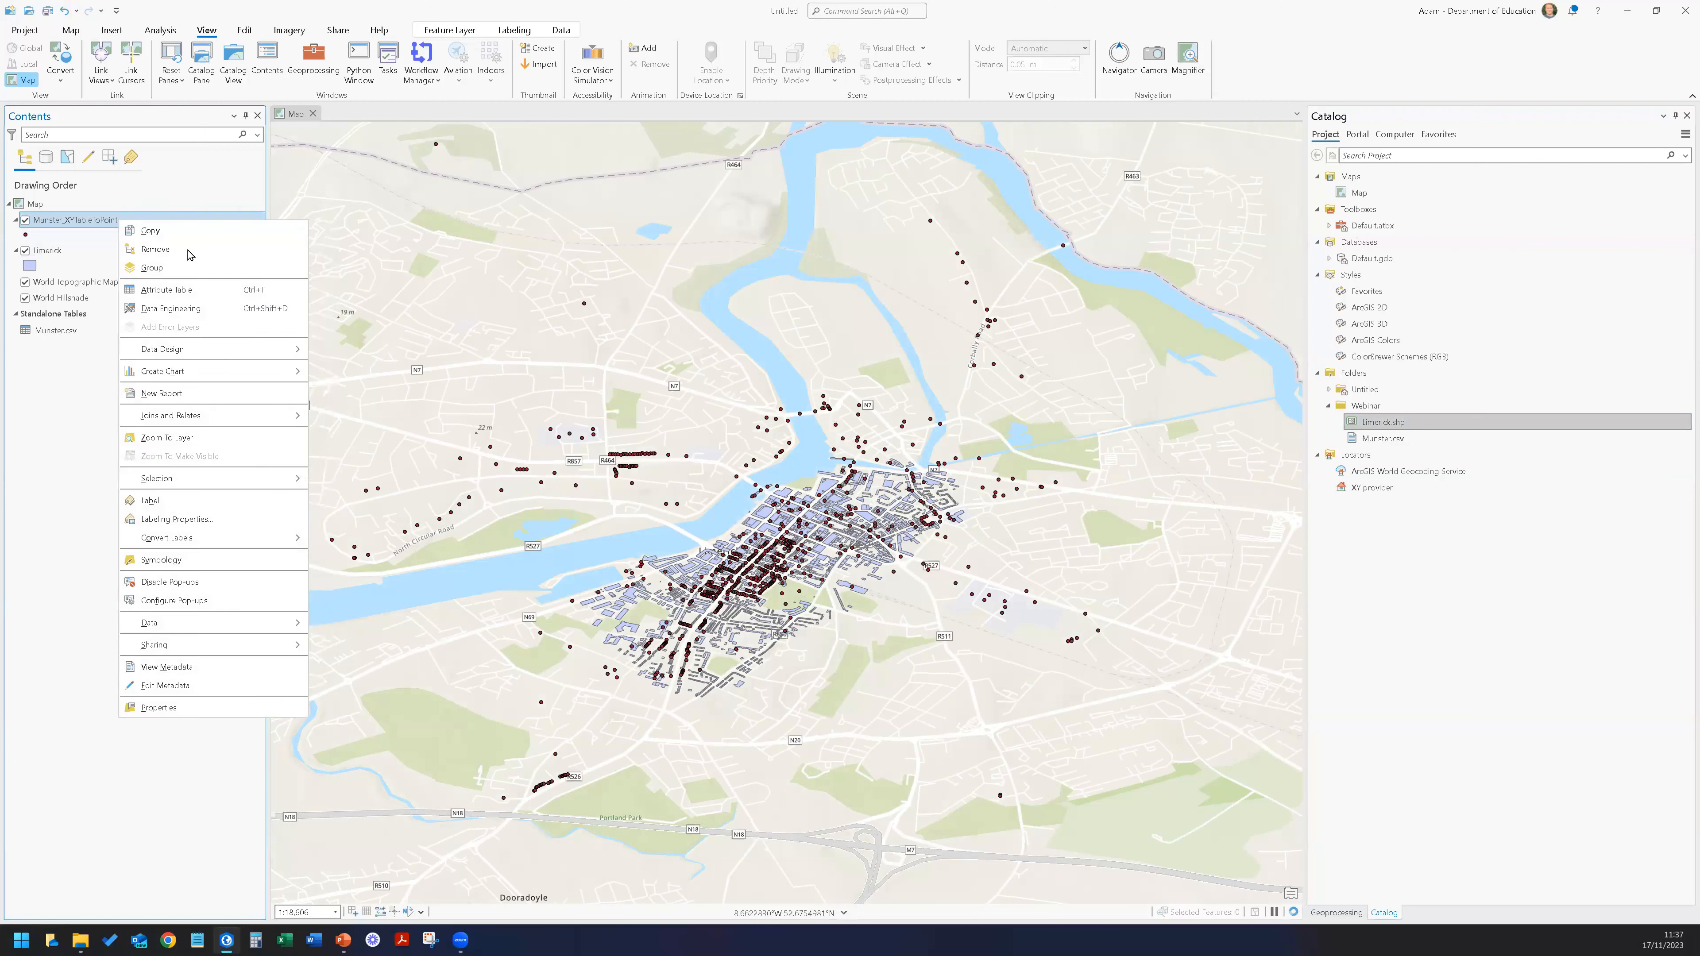
click(171, 290)
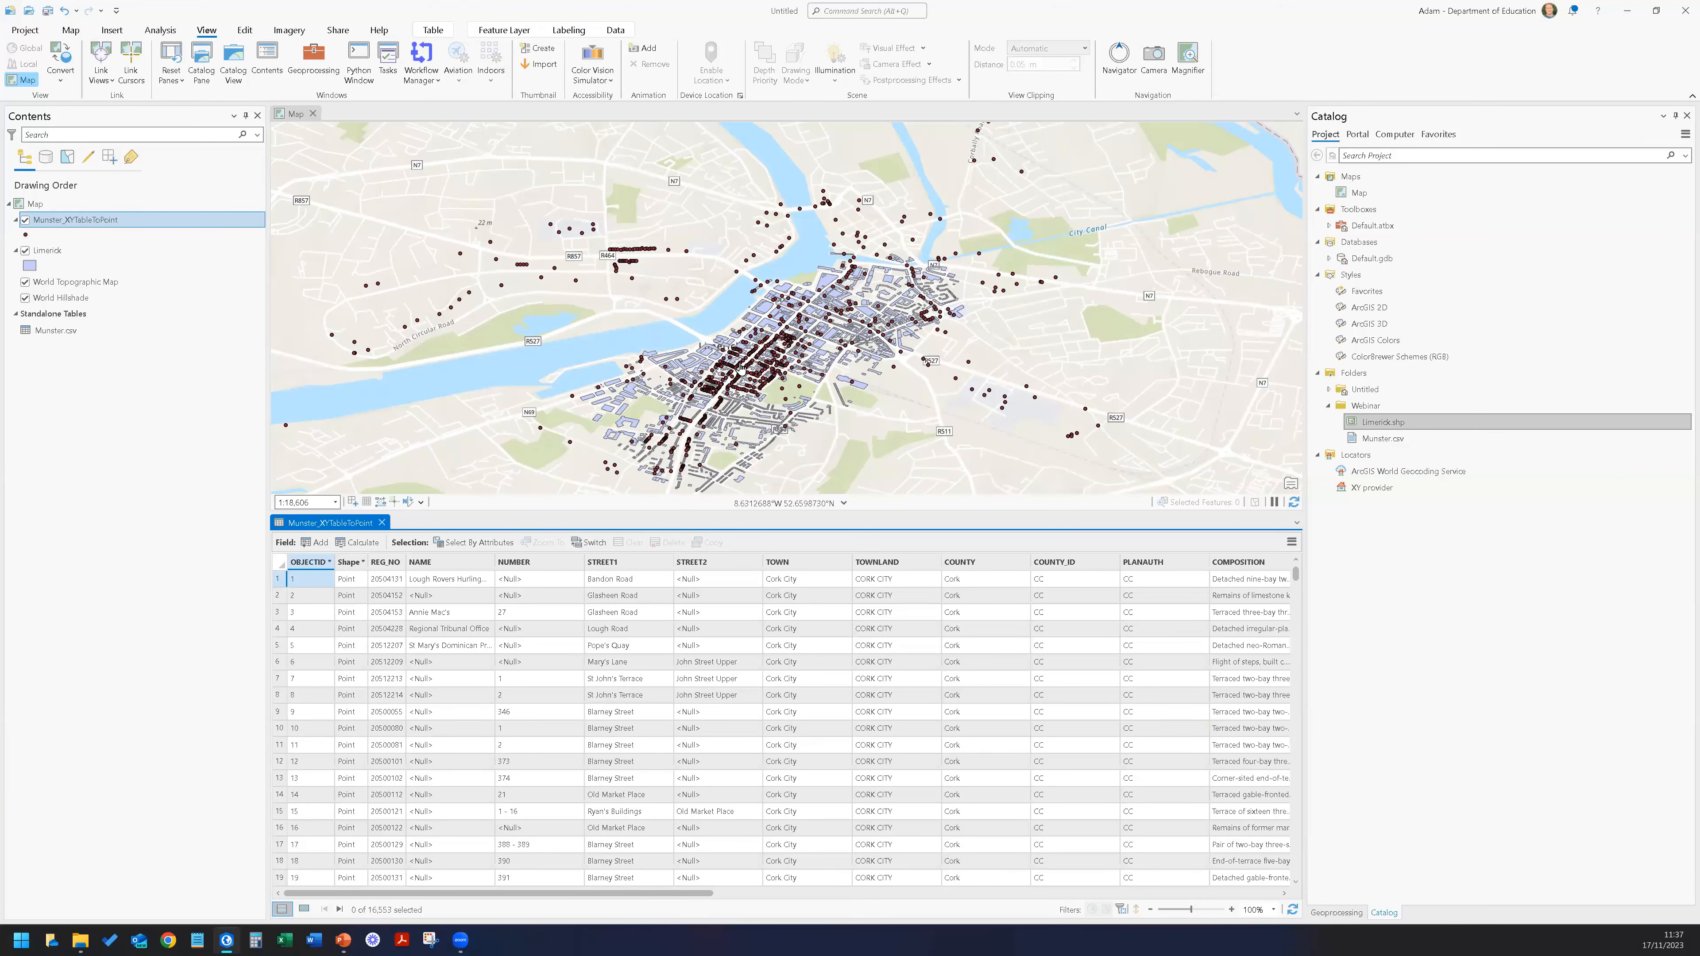
scroll(740, 362, down, 10)
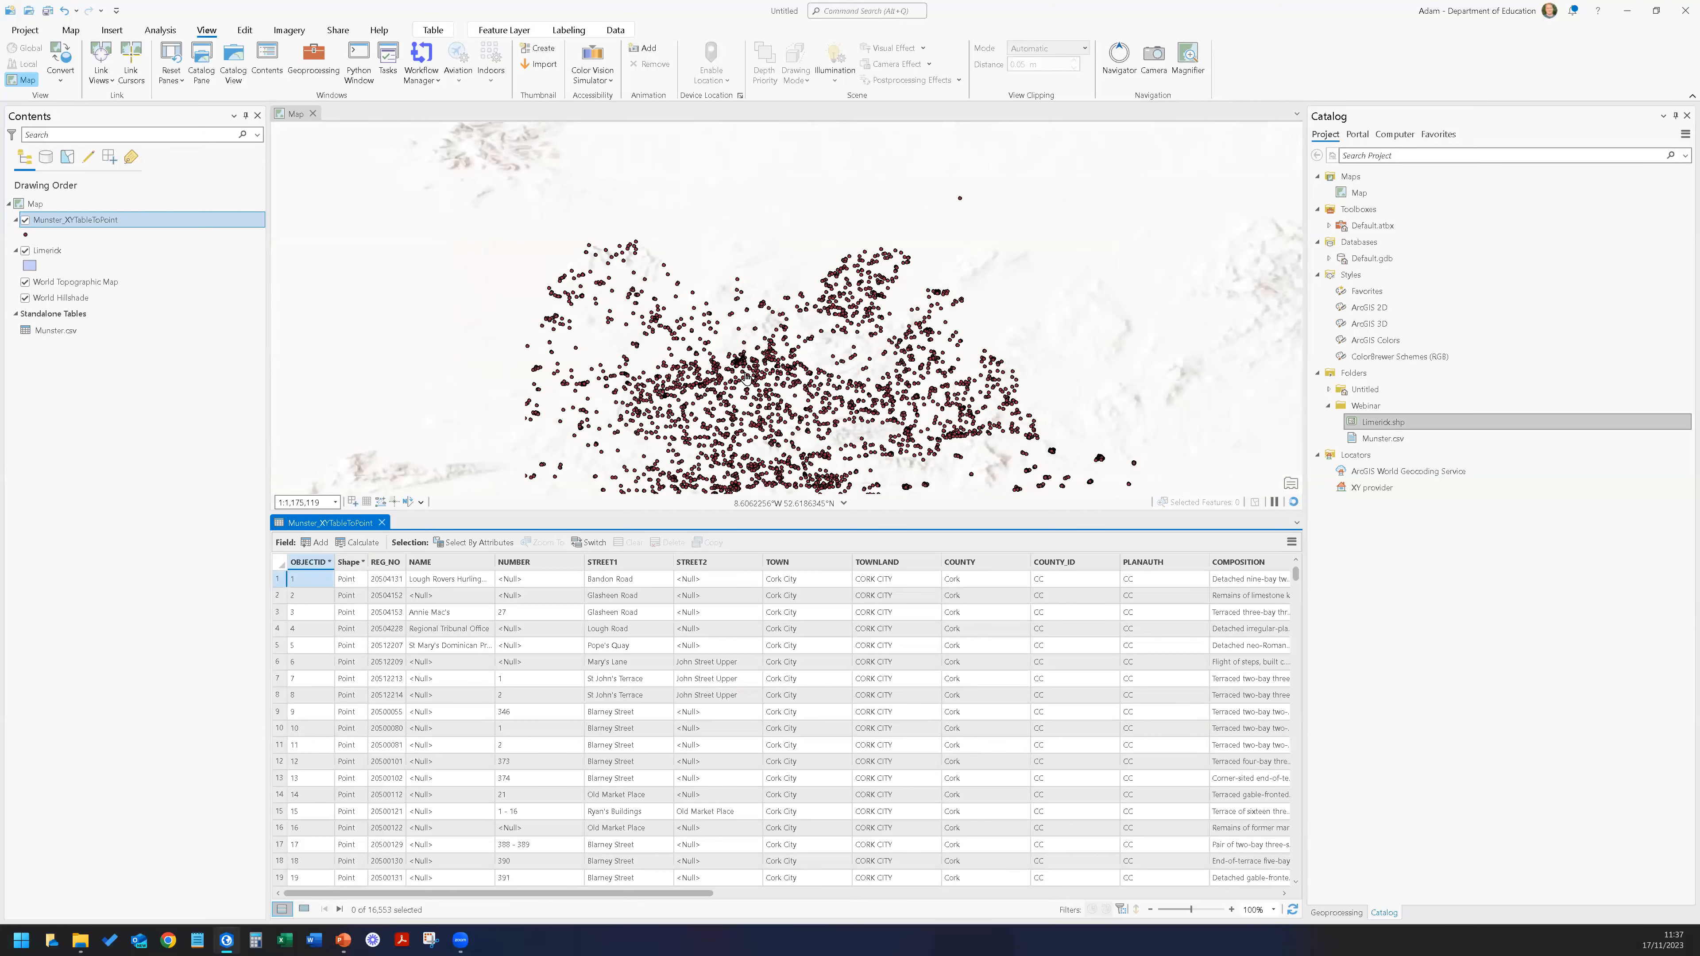
scroll(748, 421, down, 2)
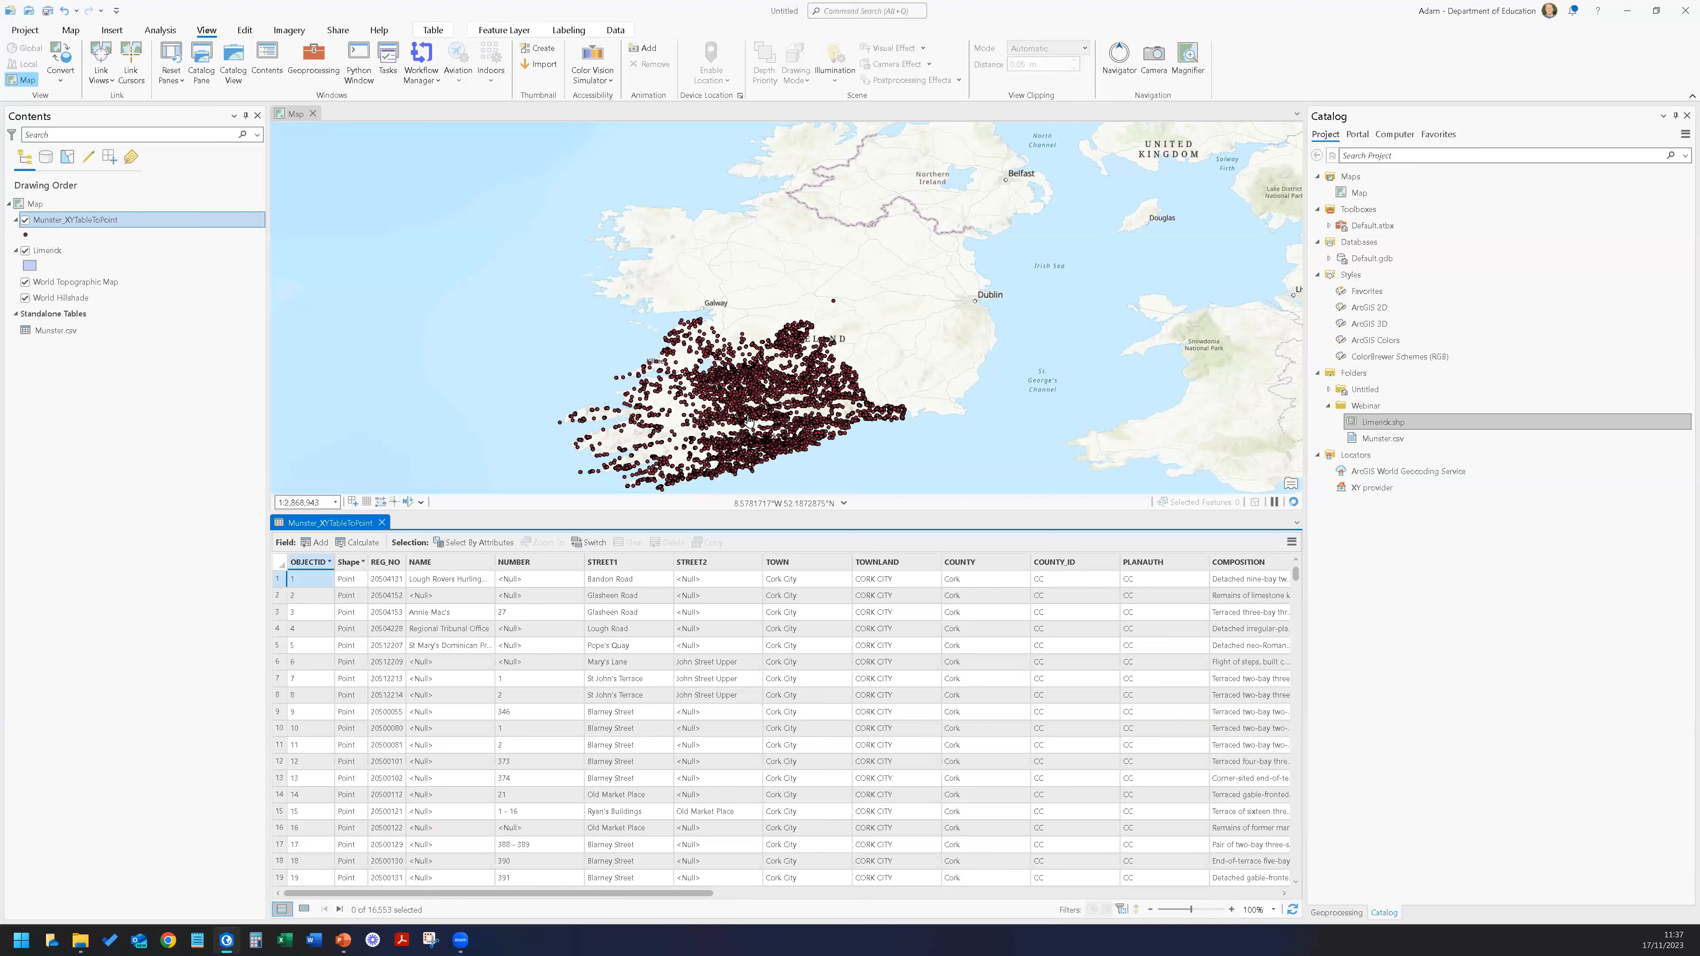
drag(748, 421, 759, 399)
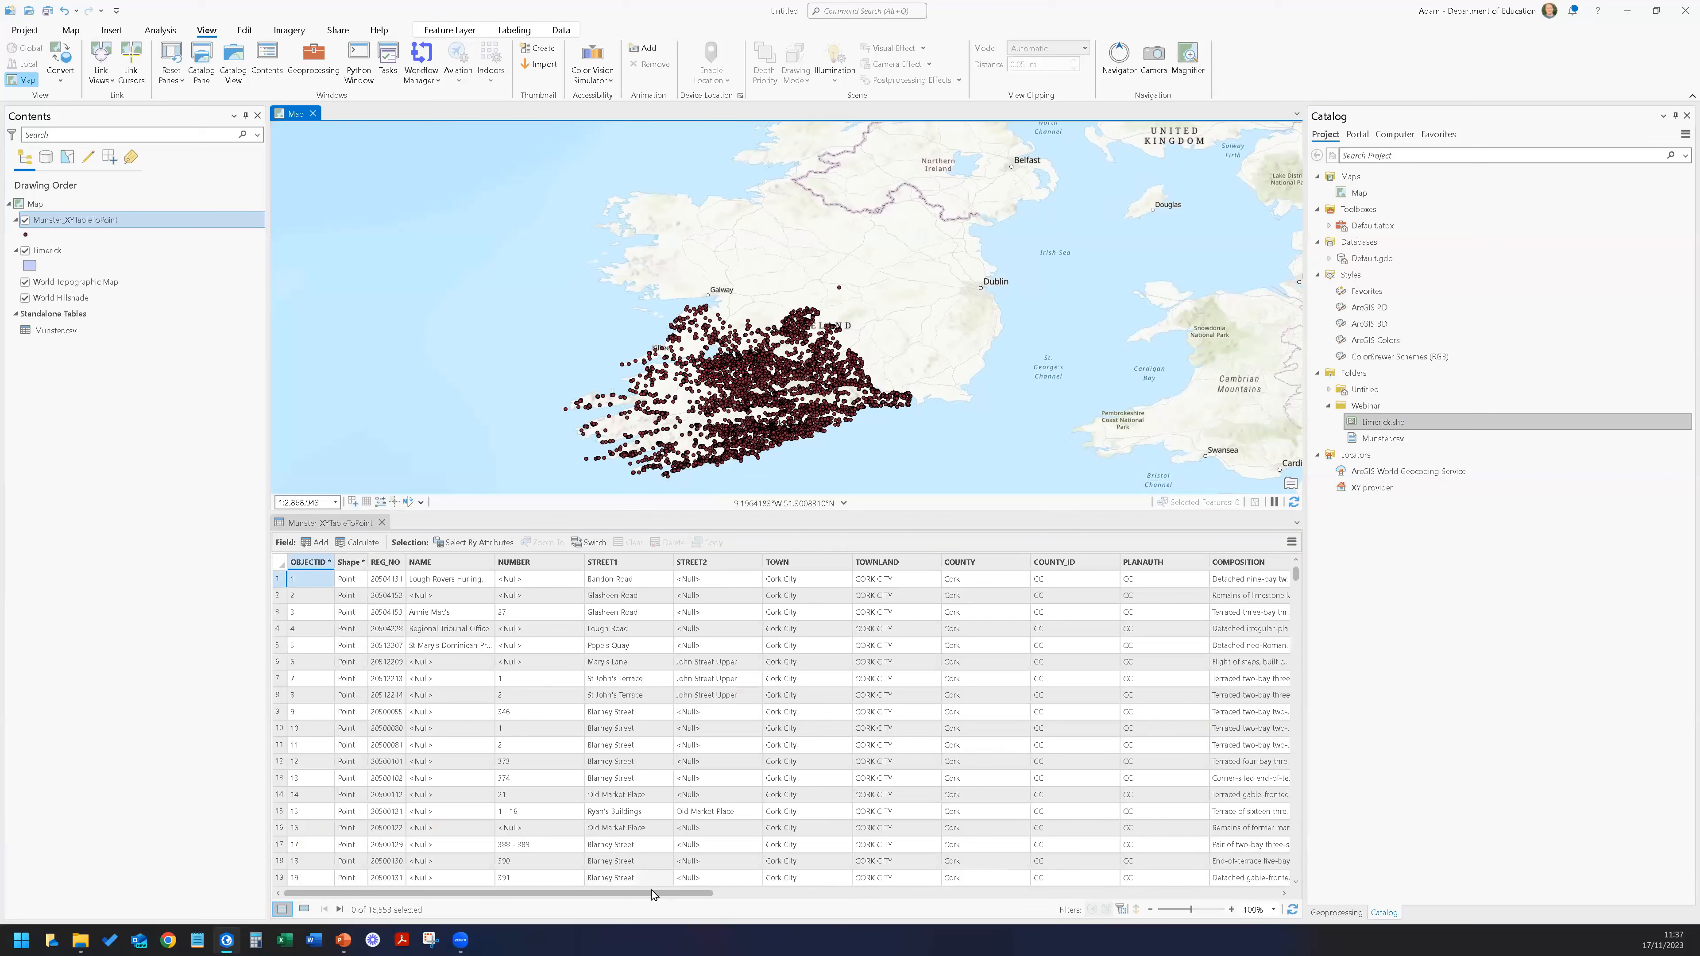
drag(654, 895, 1252, 882)
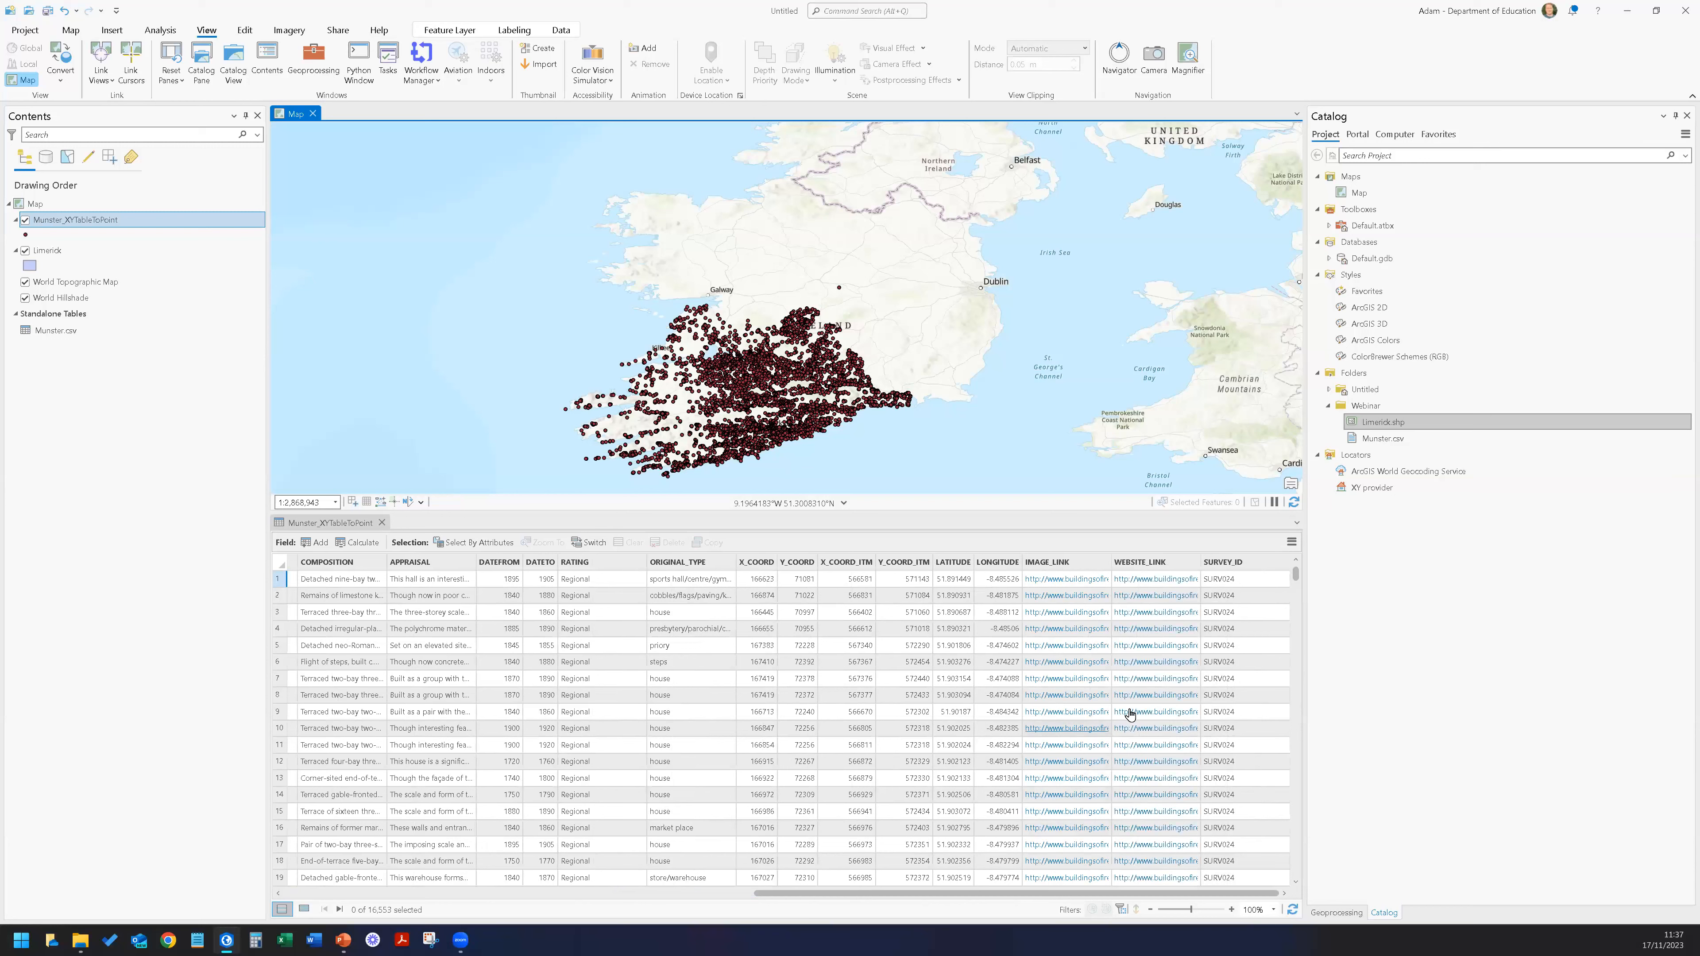
click(382, 523)
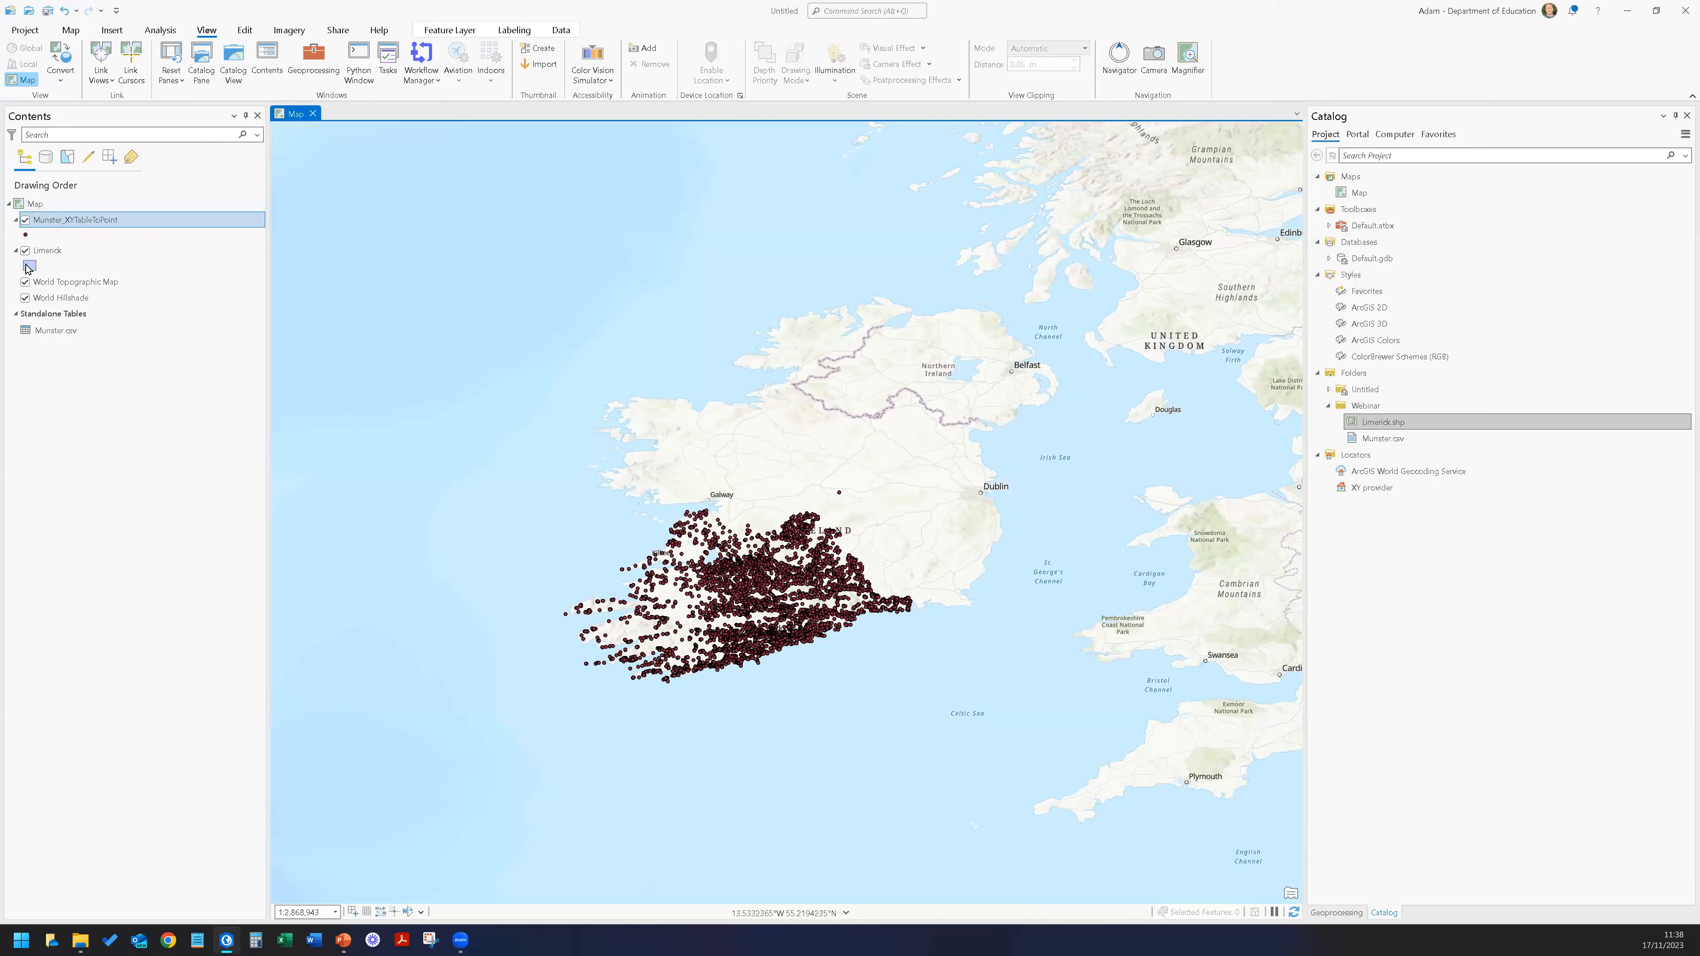
Examine the Munster points over the Limerick building footprints at city scale.
click(71, 31)
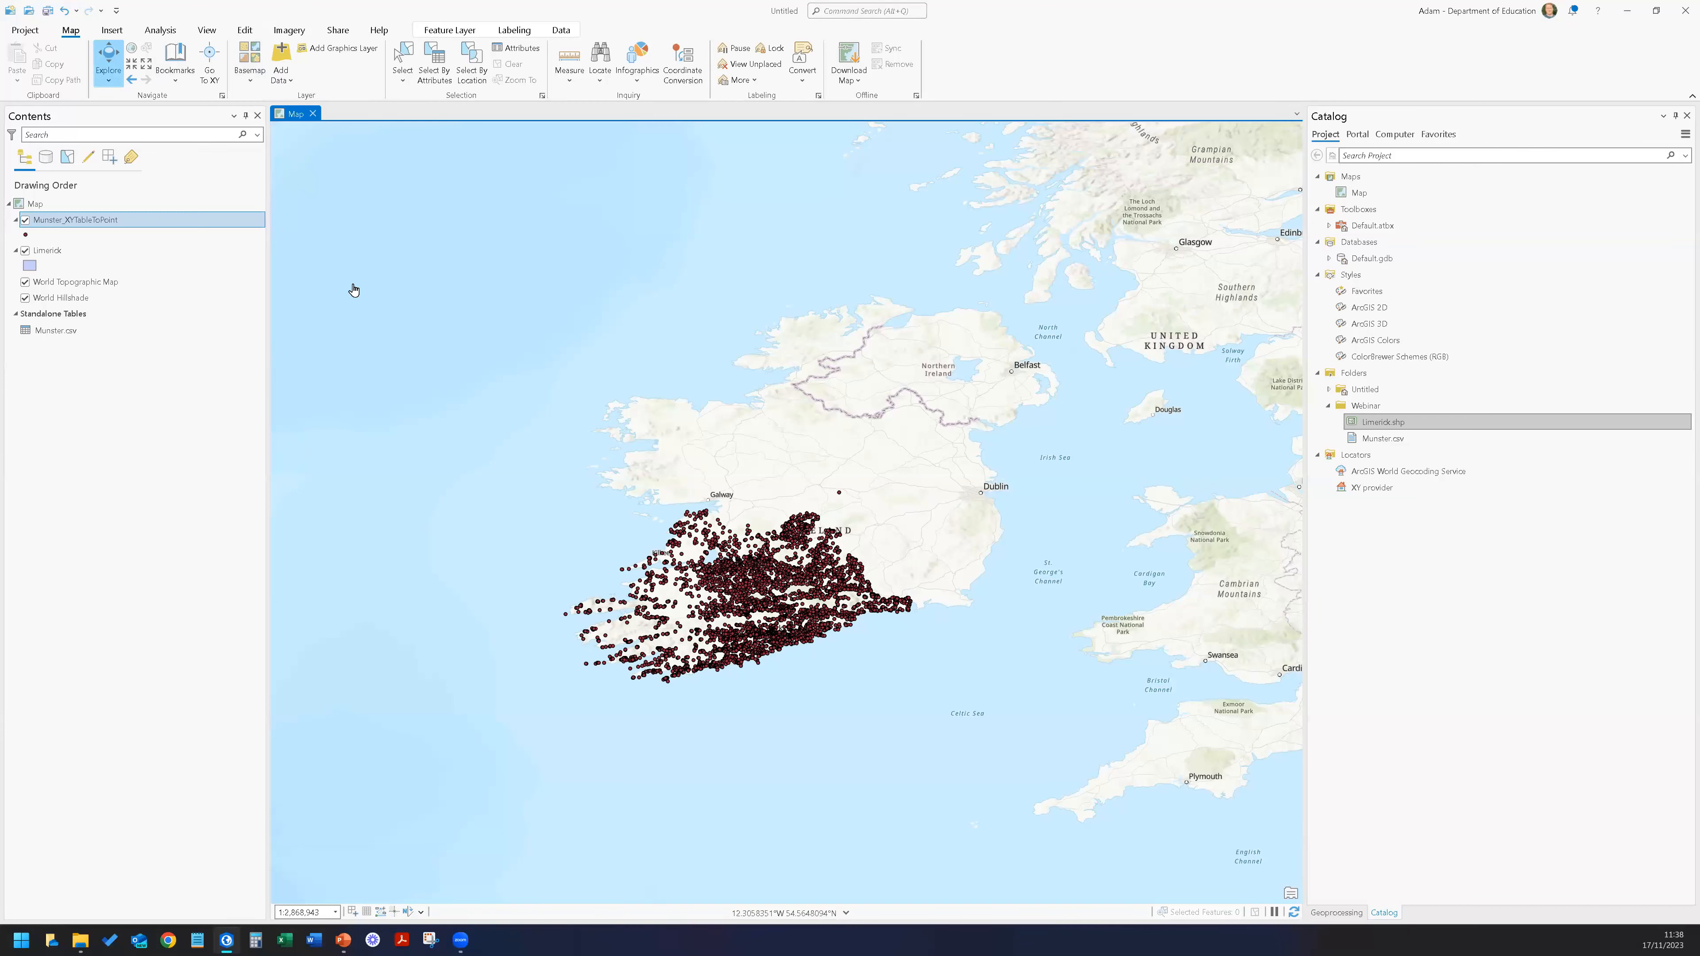
drag(719, 536, 467, 373)
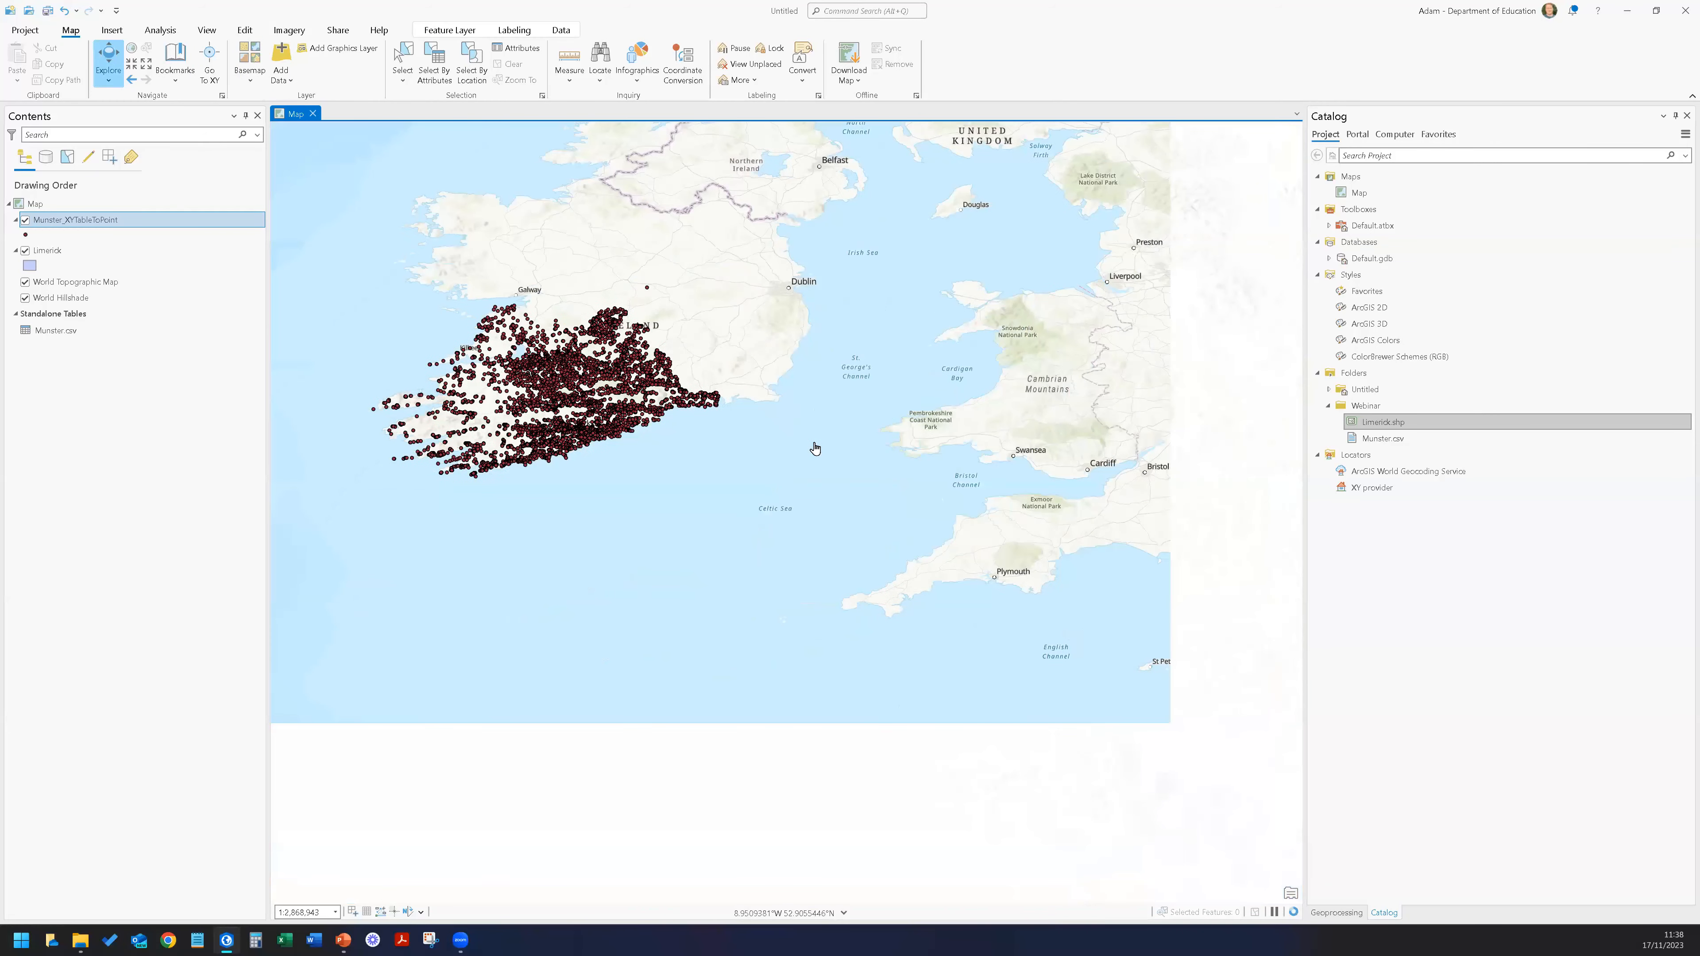
scroll(814, 448, up, 5)
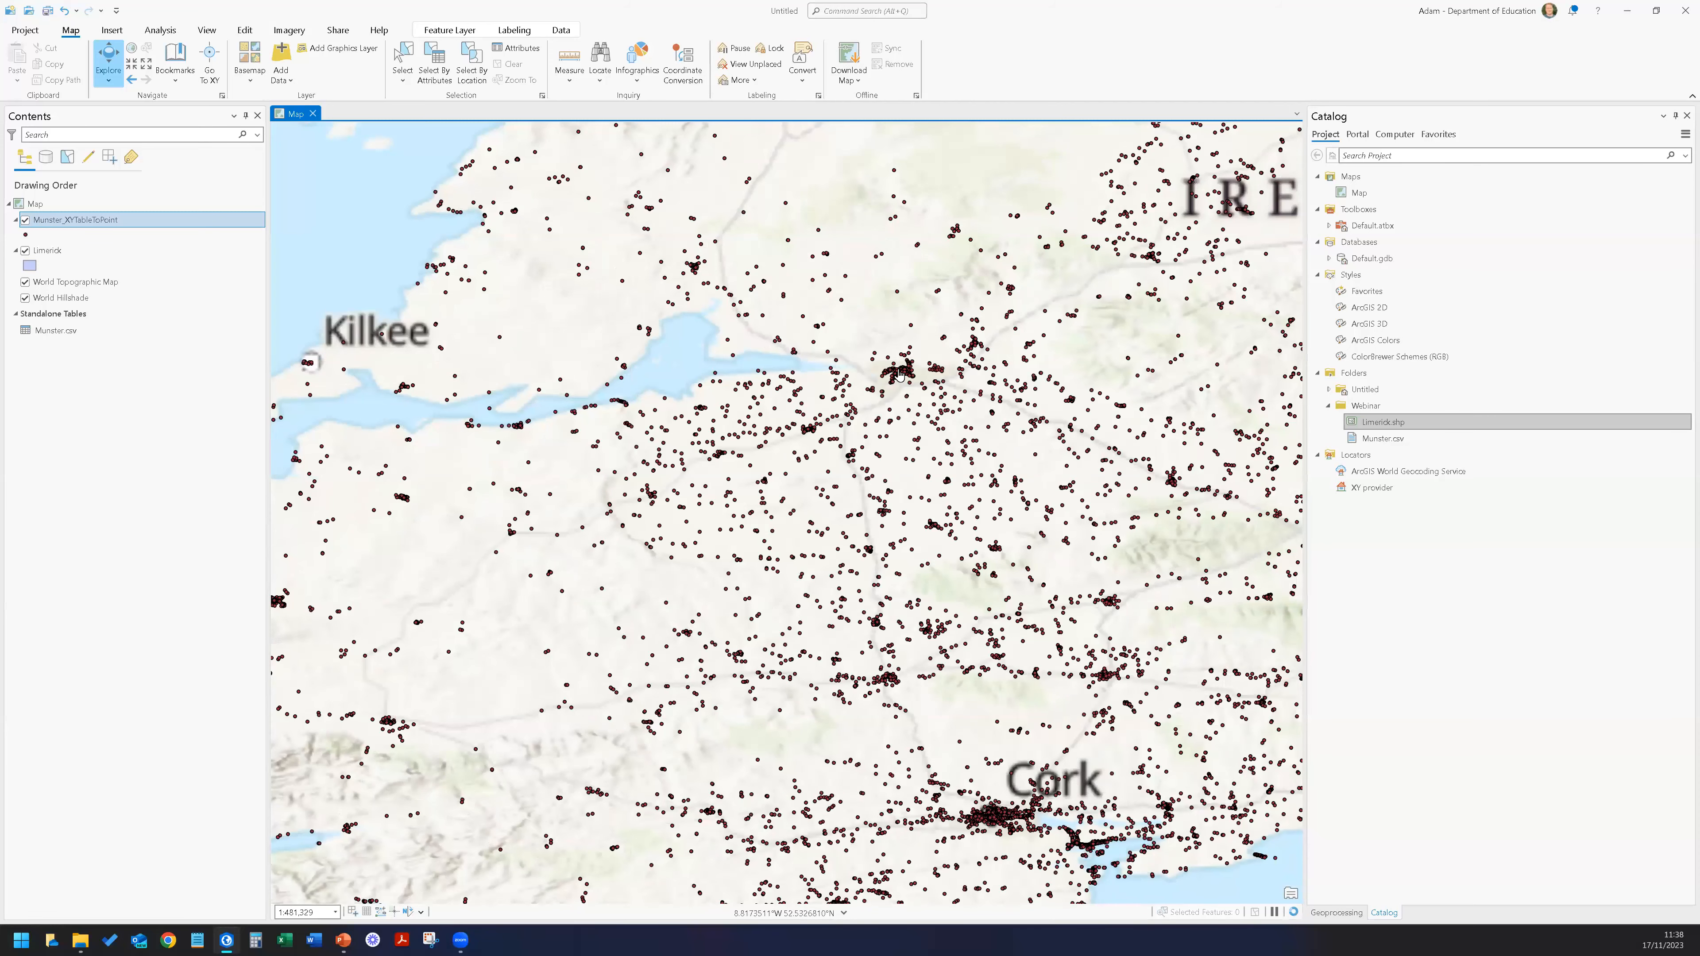
scroll(900, 376, up, 3)
scroll(899, 376, up, 2)
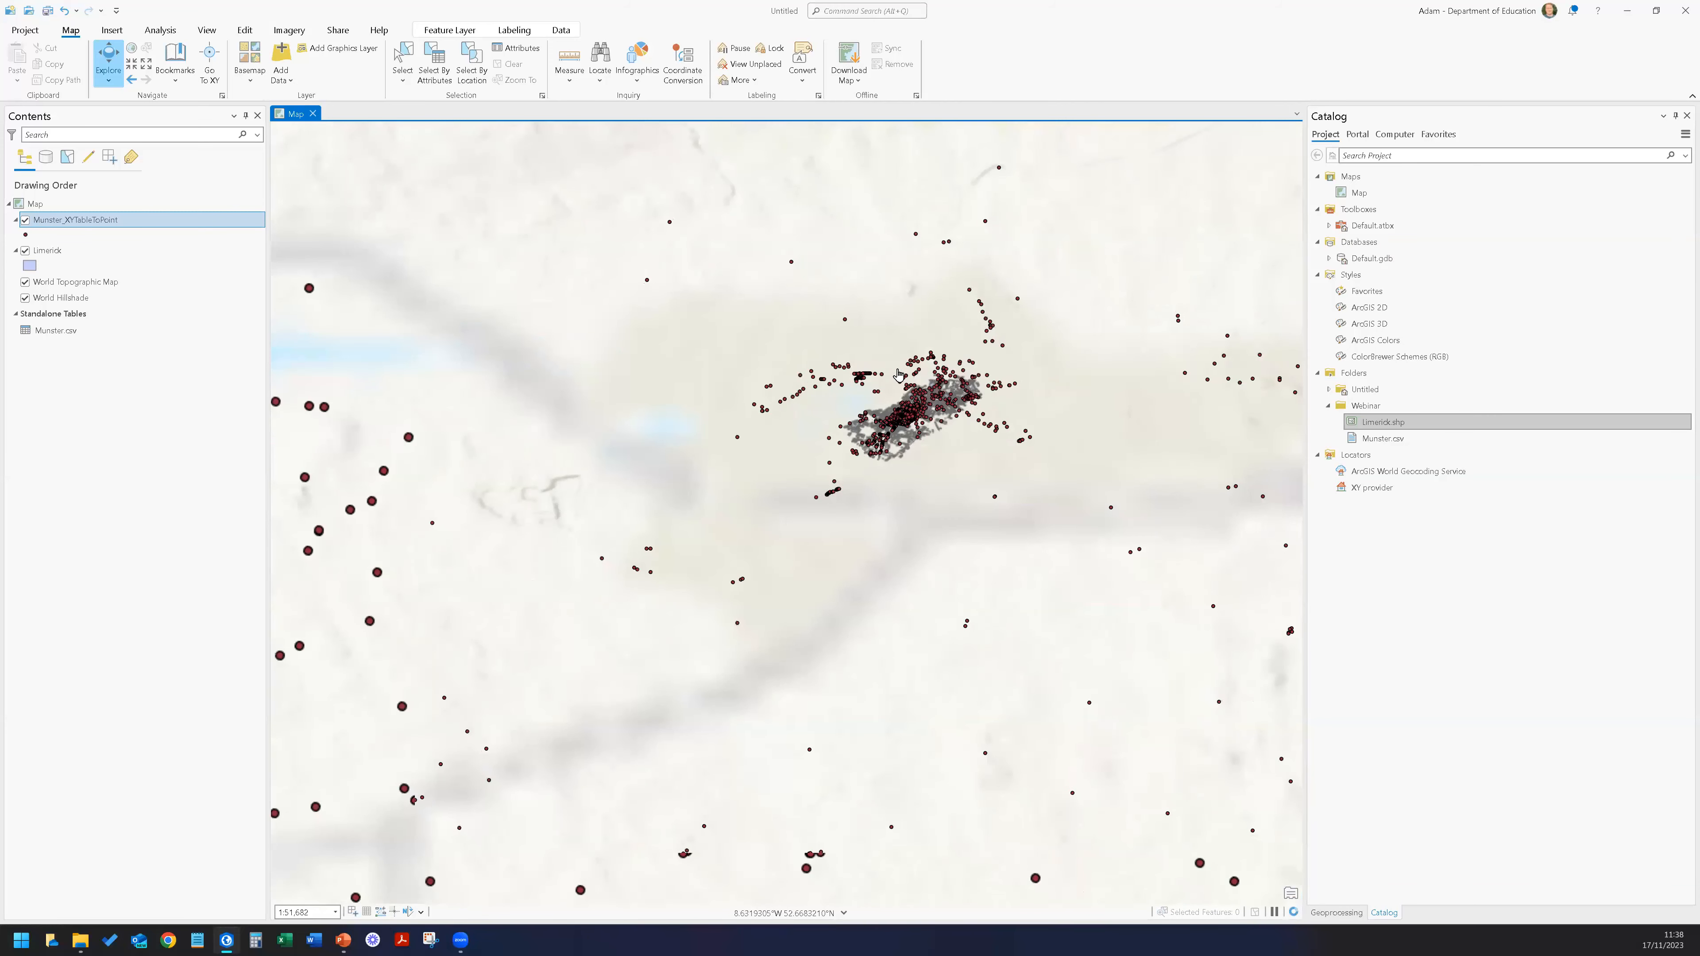
scroll(922, 405, up, 2)
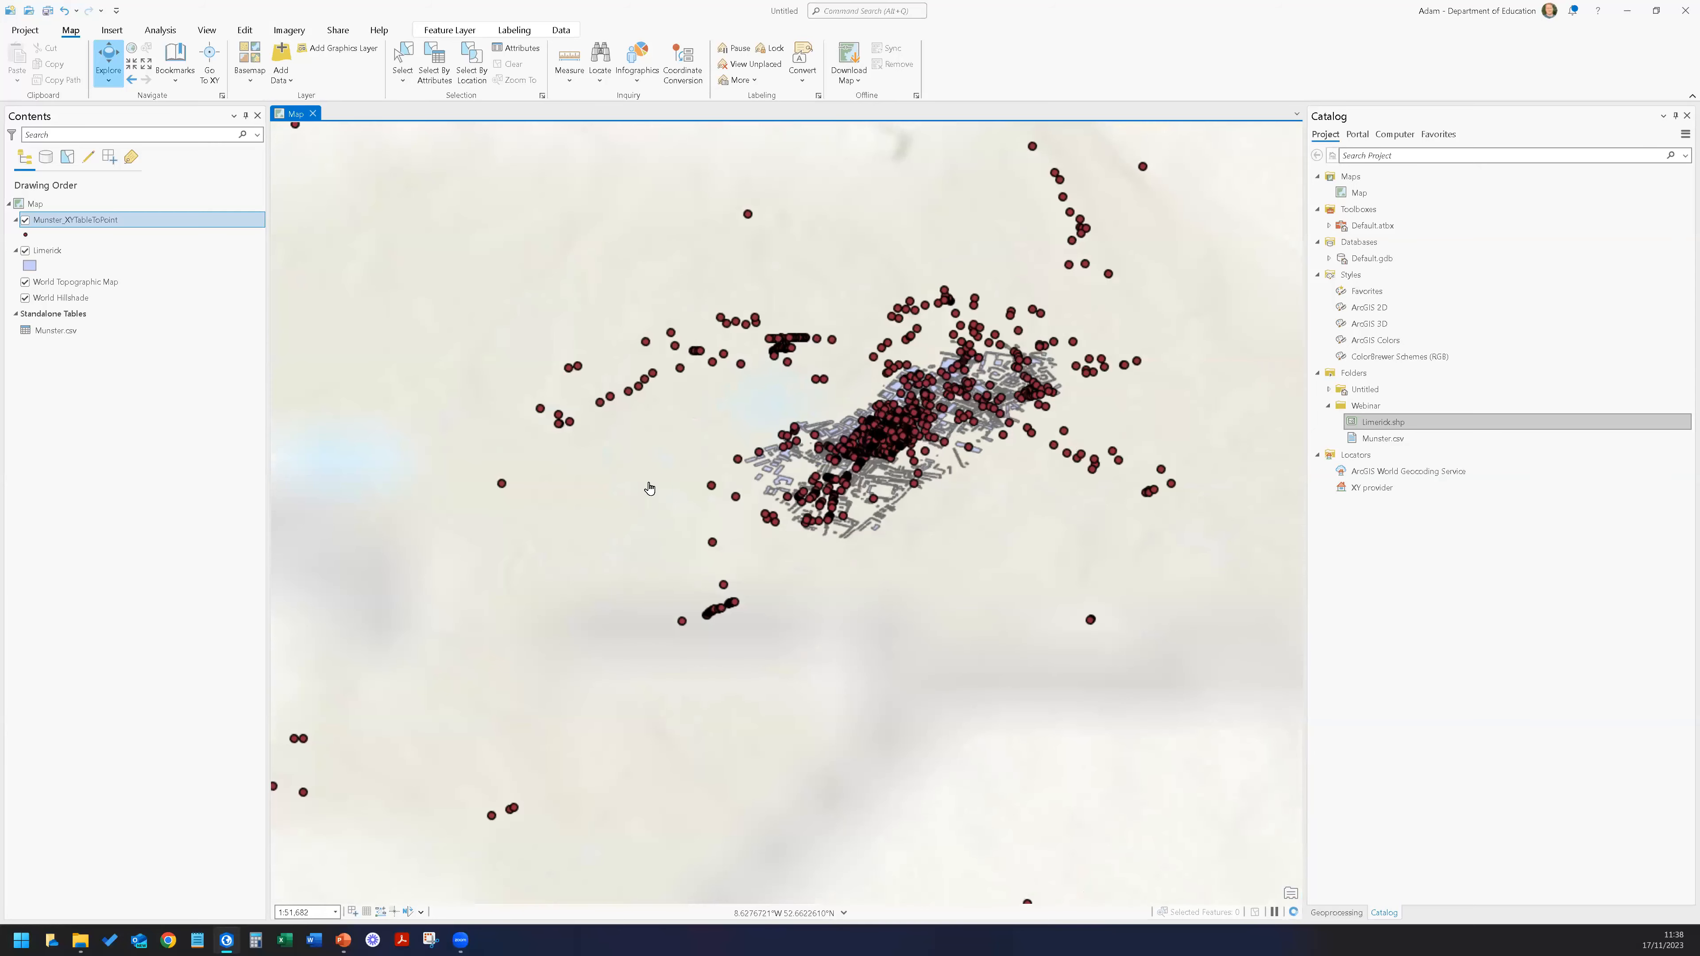
scroll(649, 486, up, 1)
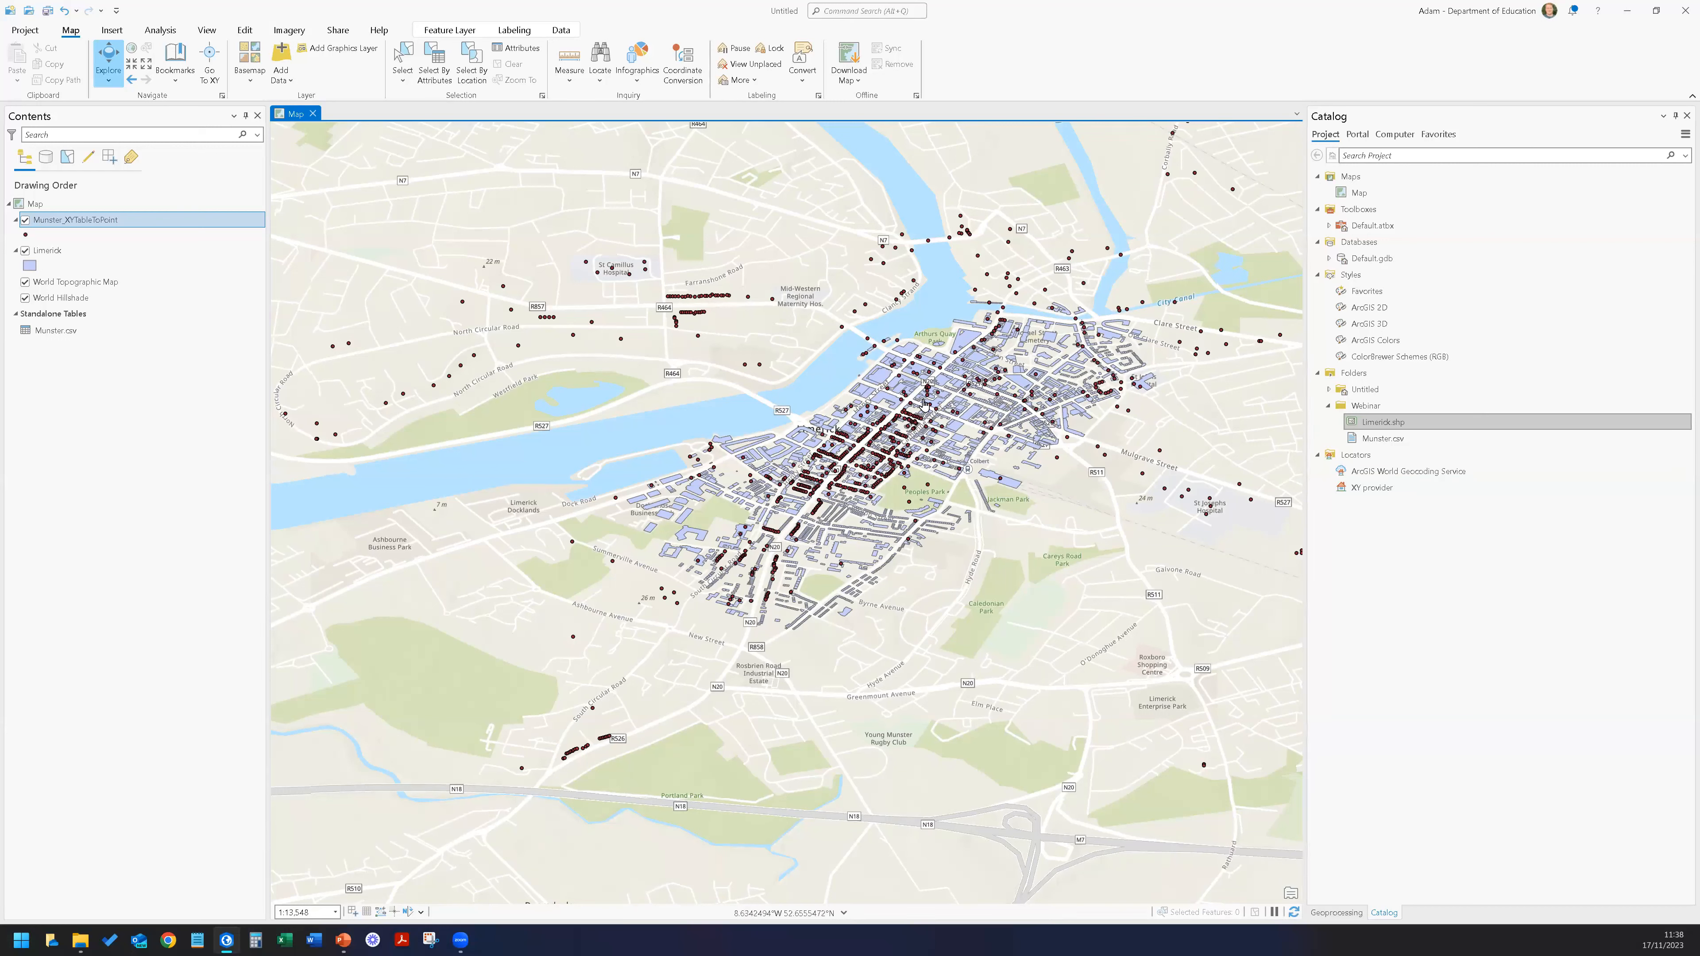
Try the Blueprint basemap on the map and replace it with Imagery Hybrid.
click(250, 67)
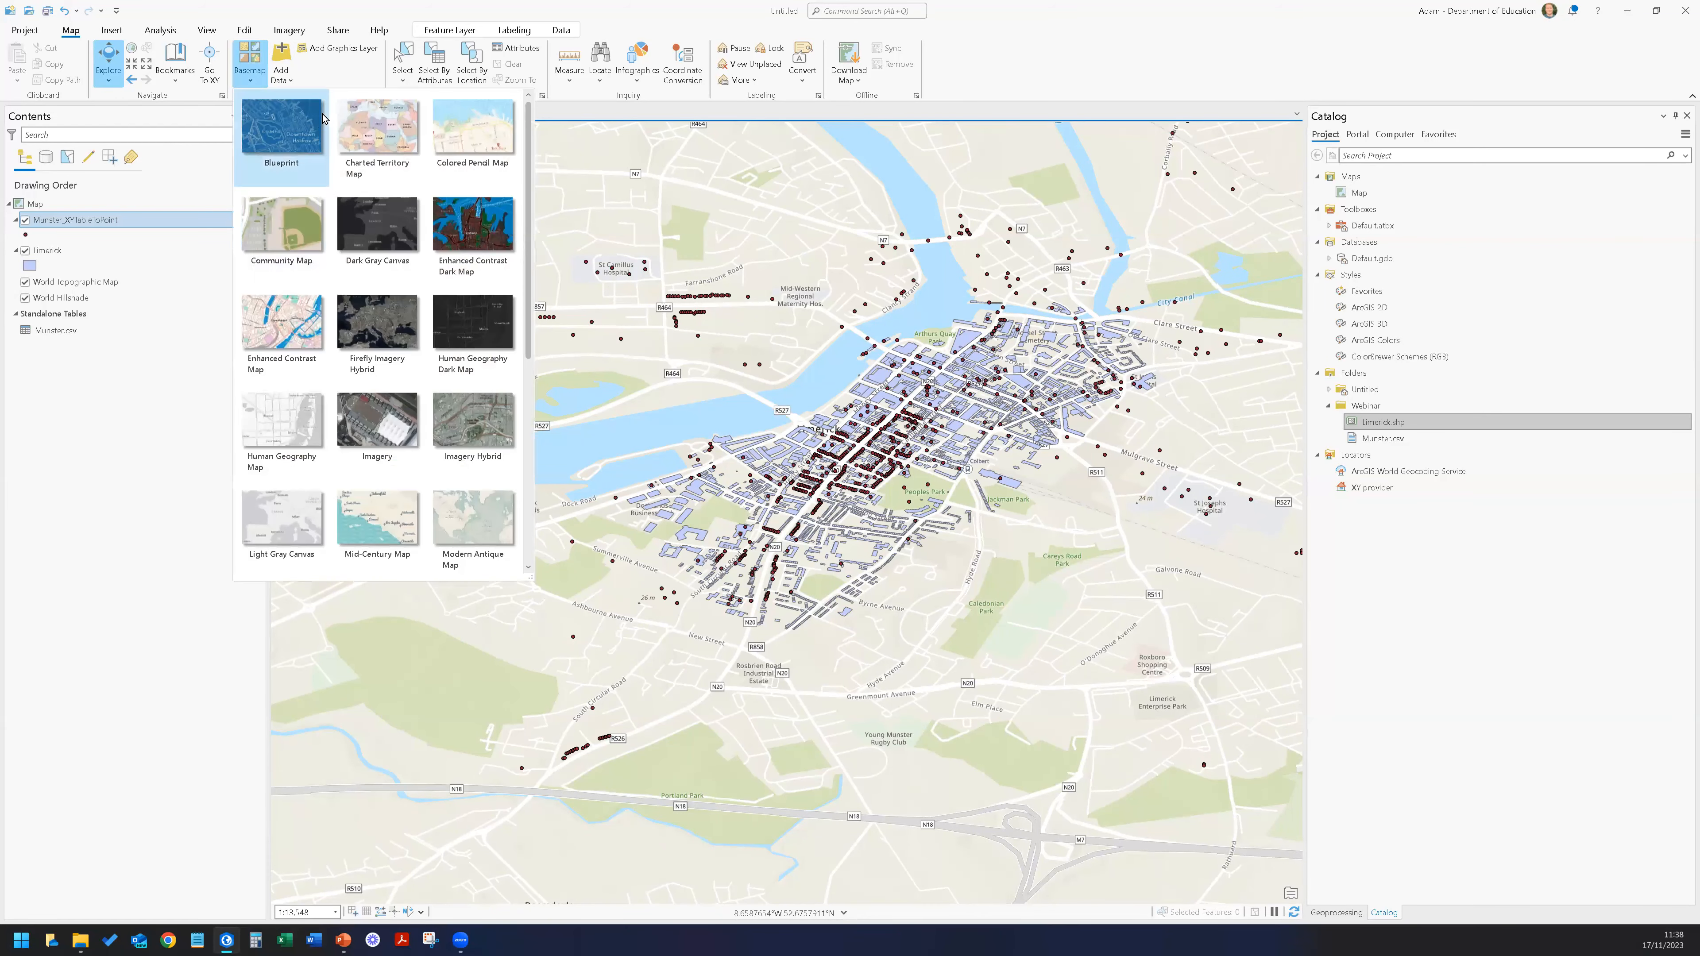
click(297, 130)
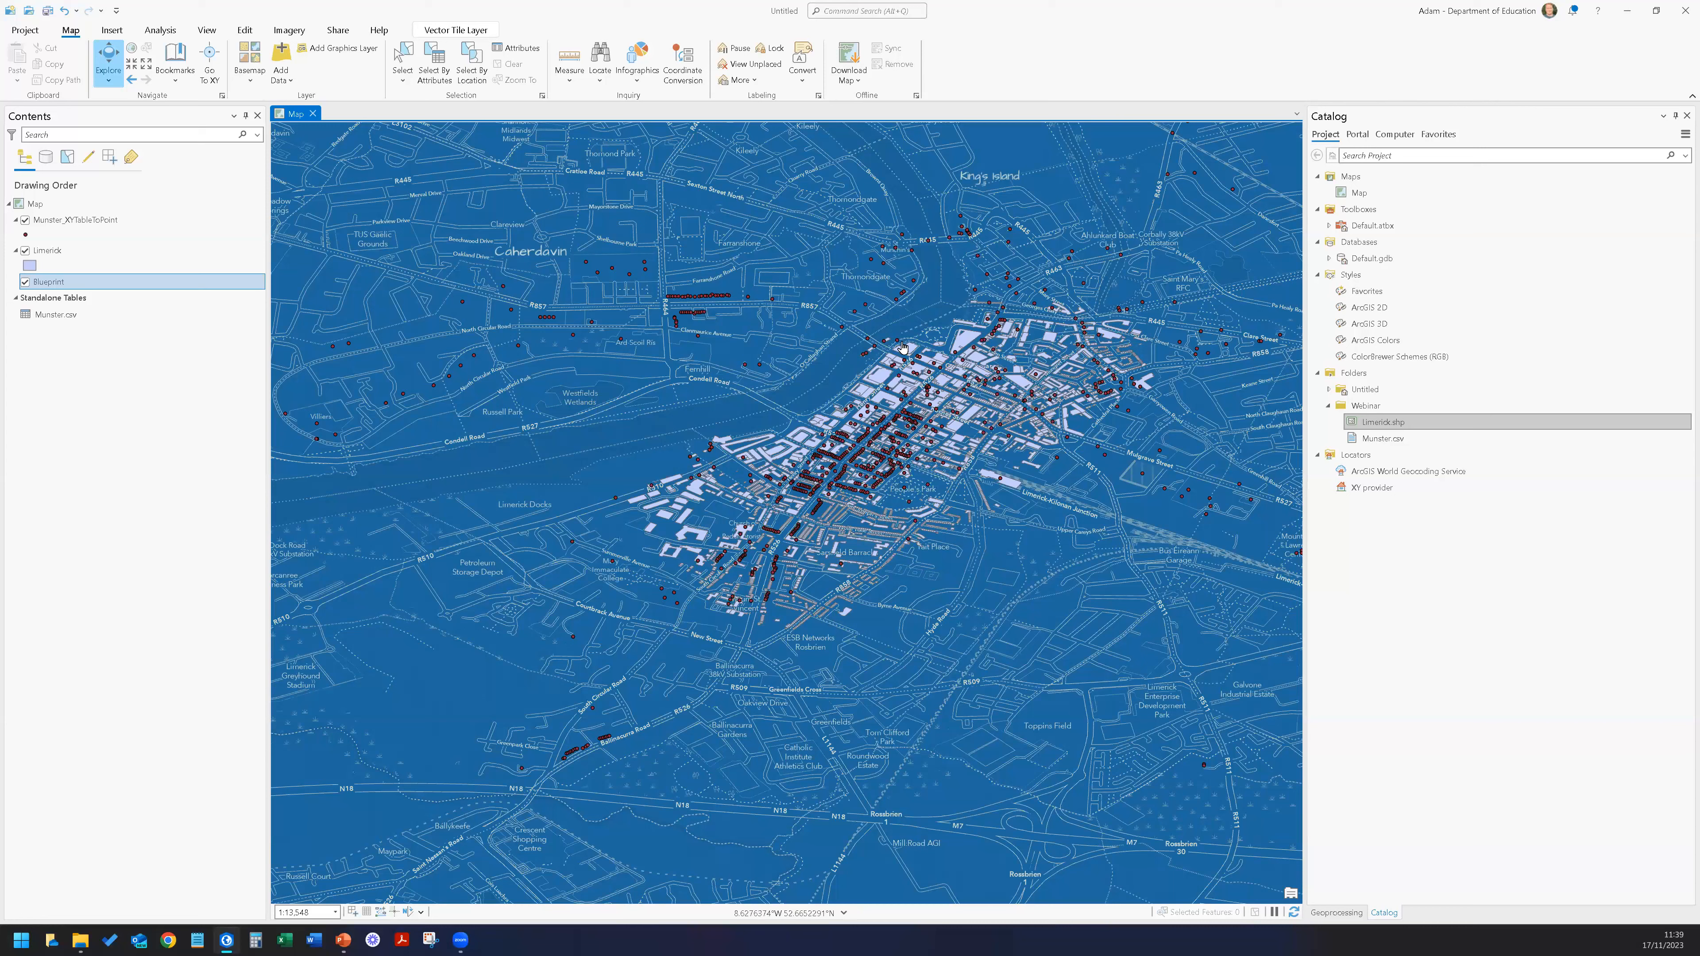
click(250, 61)
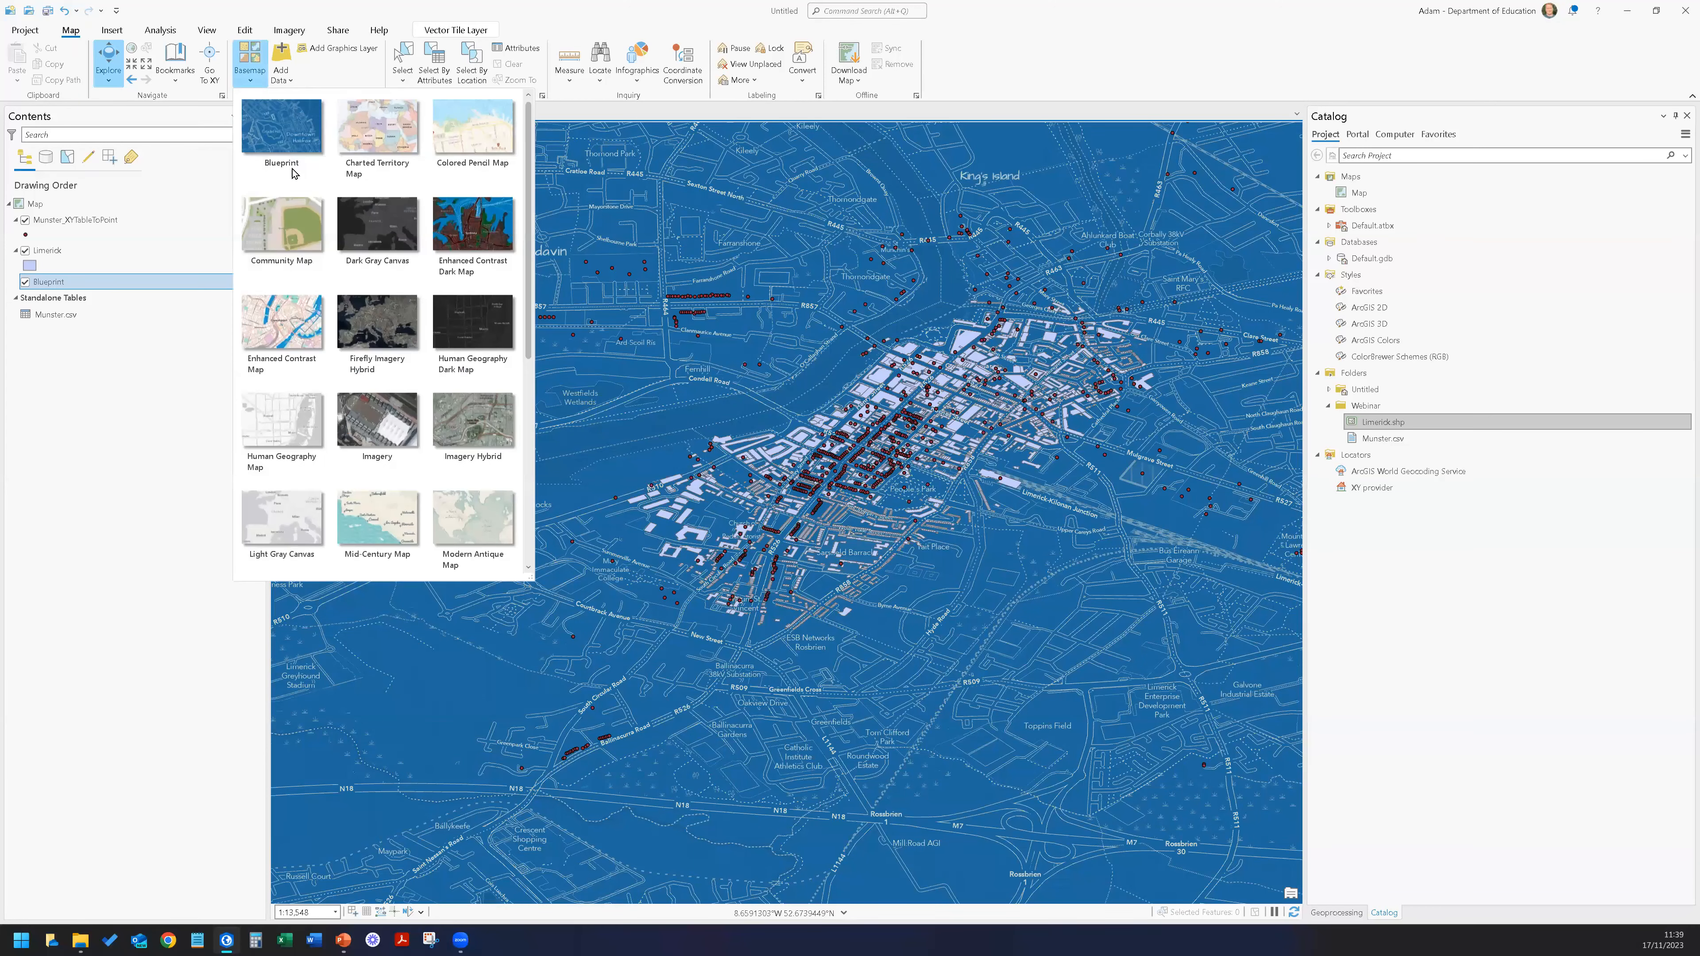
click(450, 421)
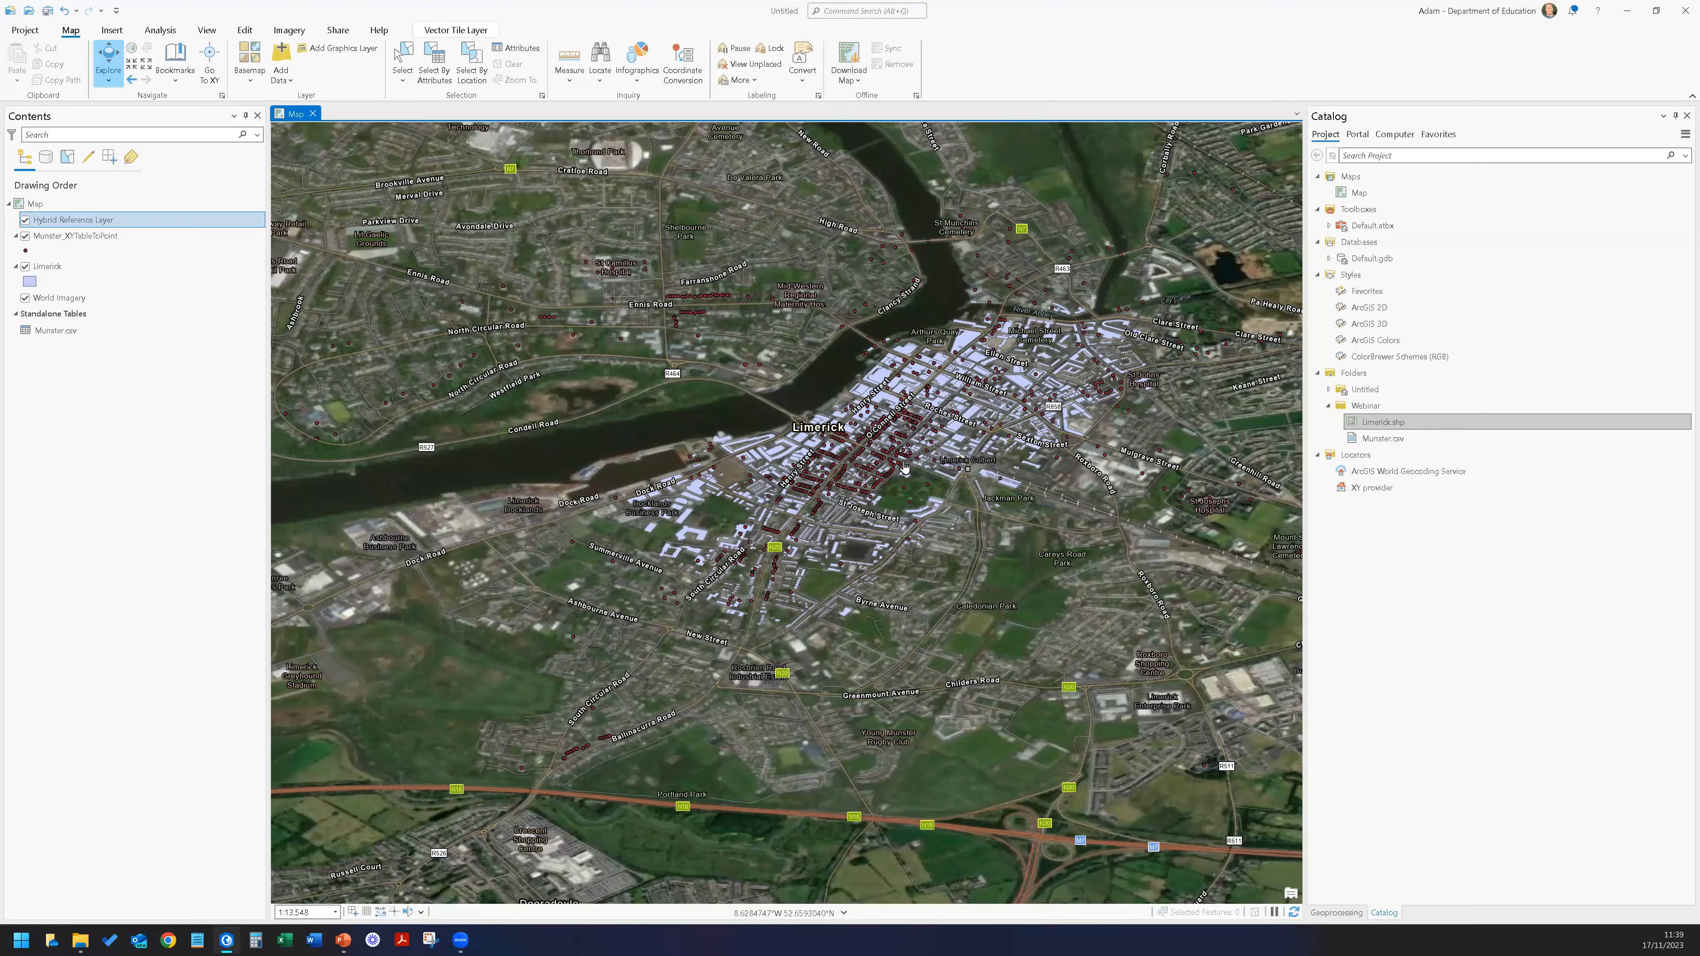
Examine the Munster points and Limerick footprints over the hybrid imagery, from street level around People's Park out to the whole of Ireland.
scroll(903, 467, up, 1)
scroll(863, 594, up, 5)
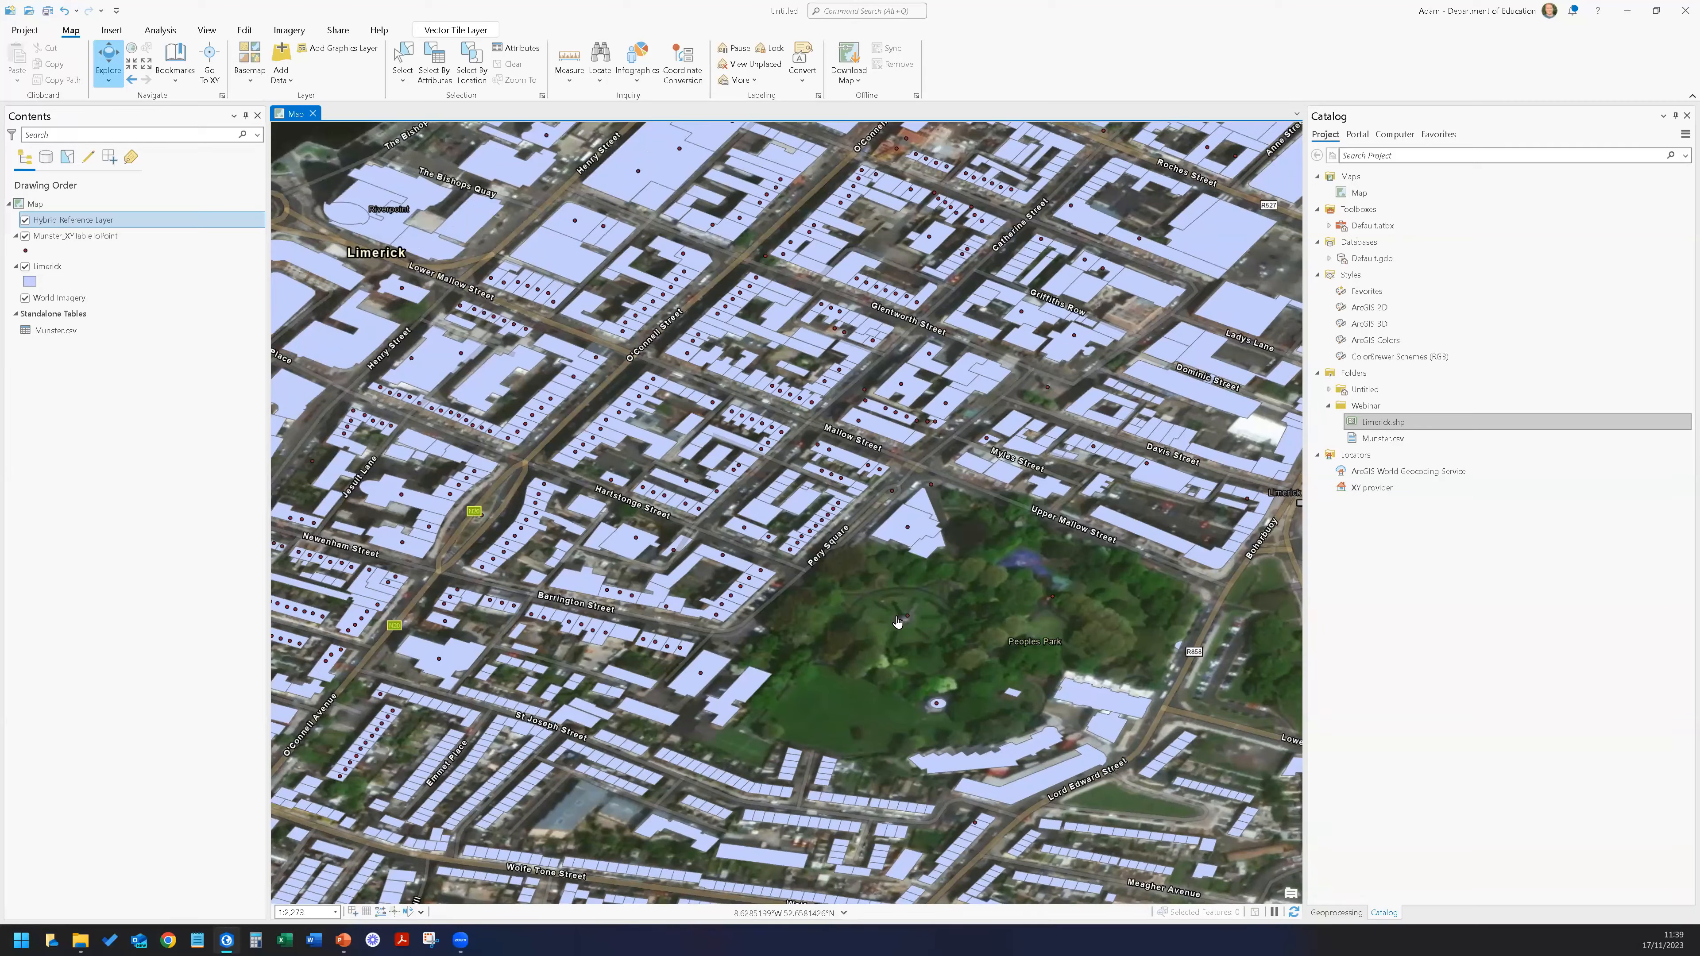
scroll(897, 622, down, 3)
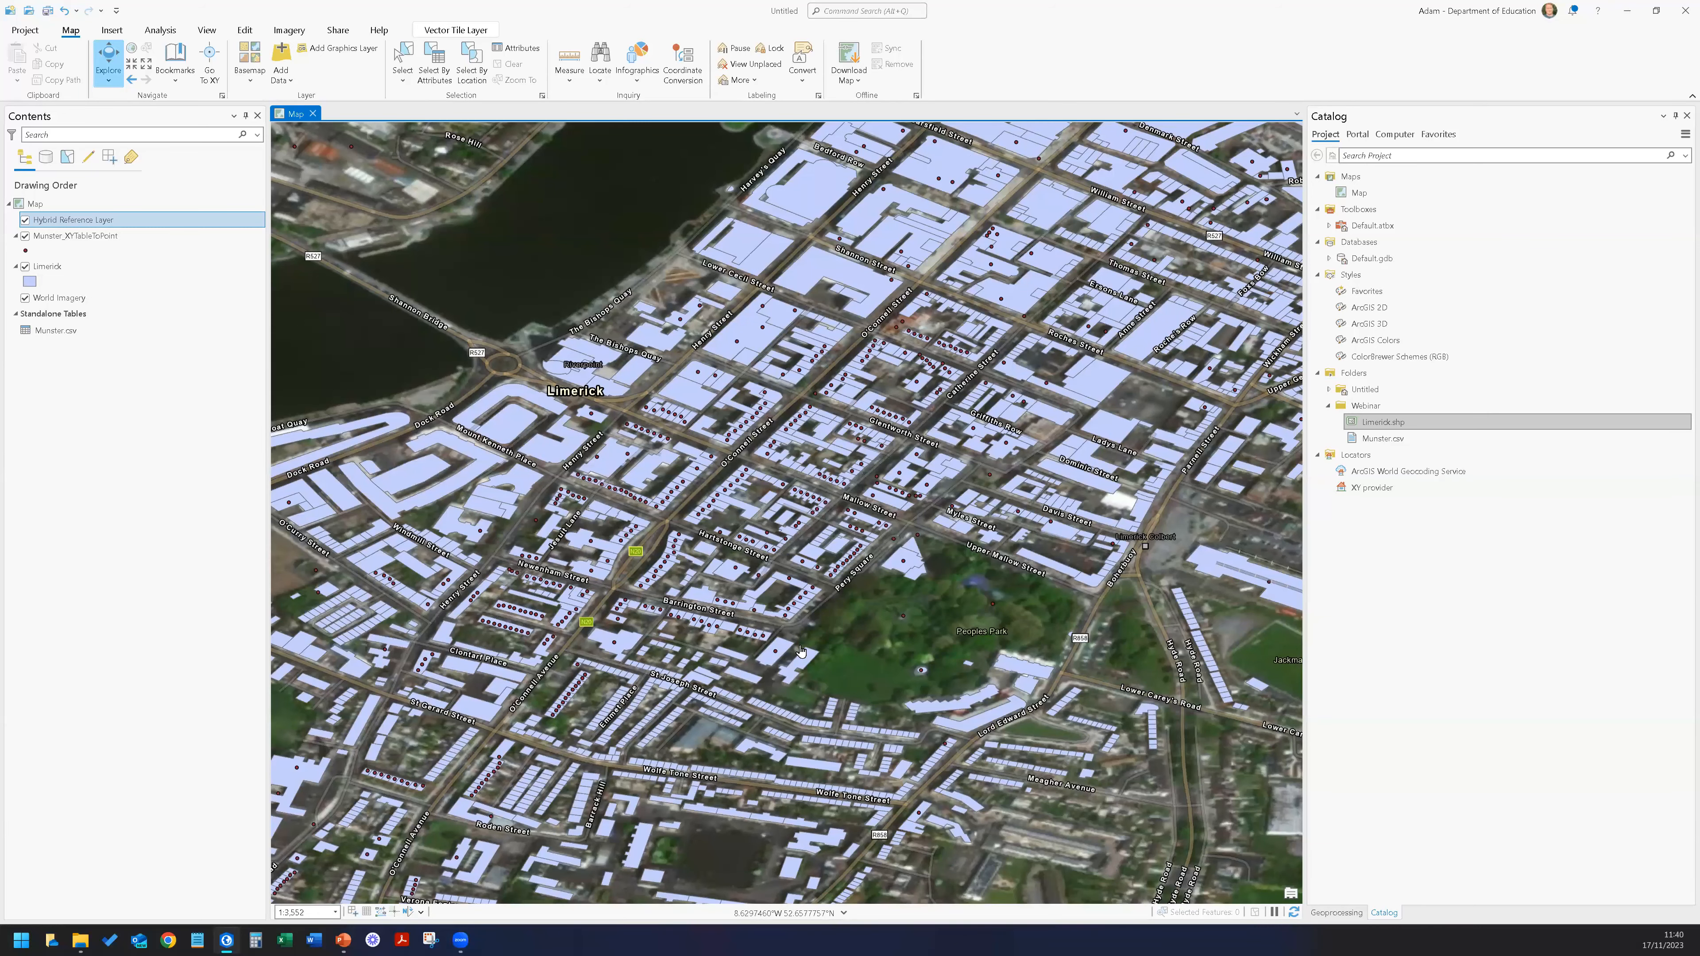
scroll(802, 649, down, 10)
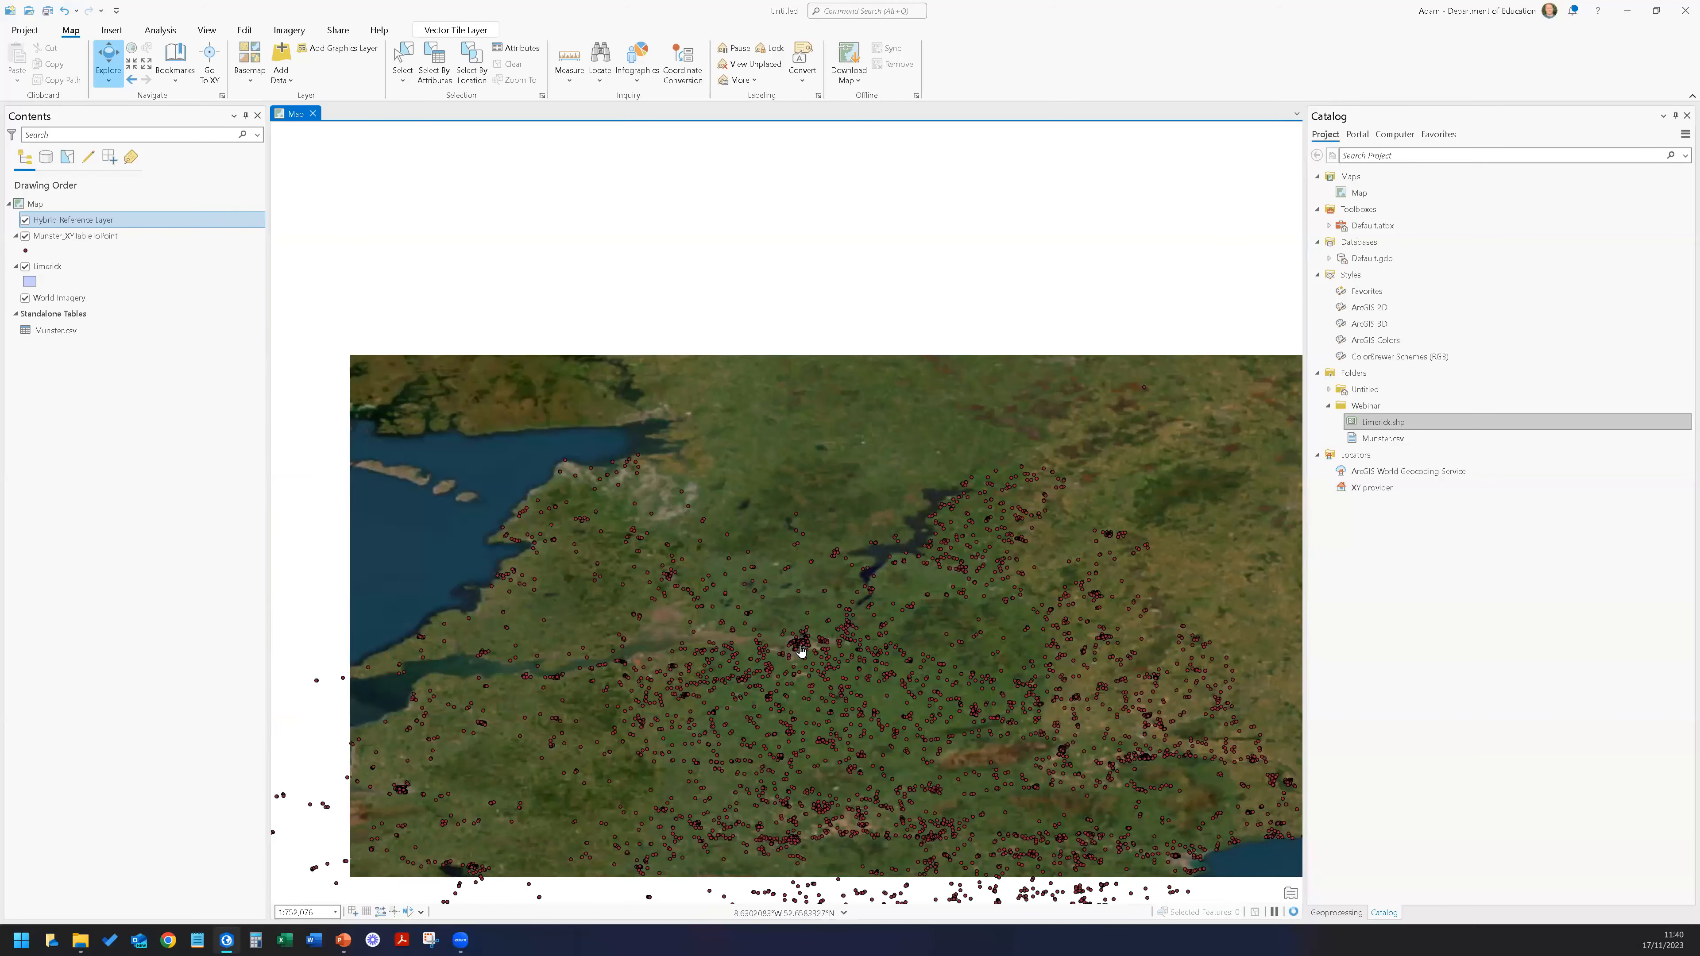
scroll(801, 649, down, 5)
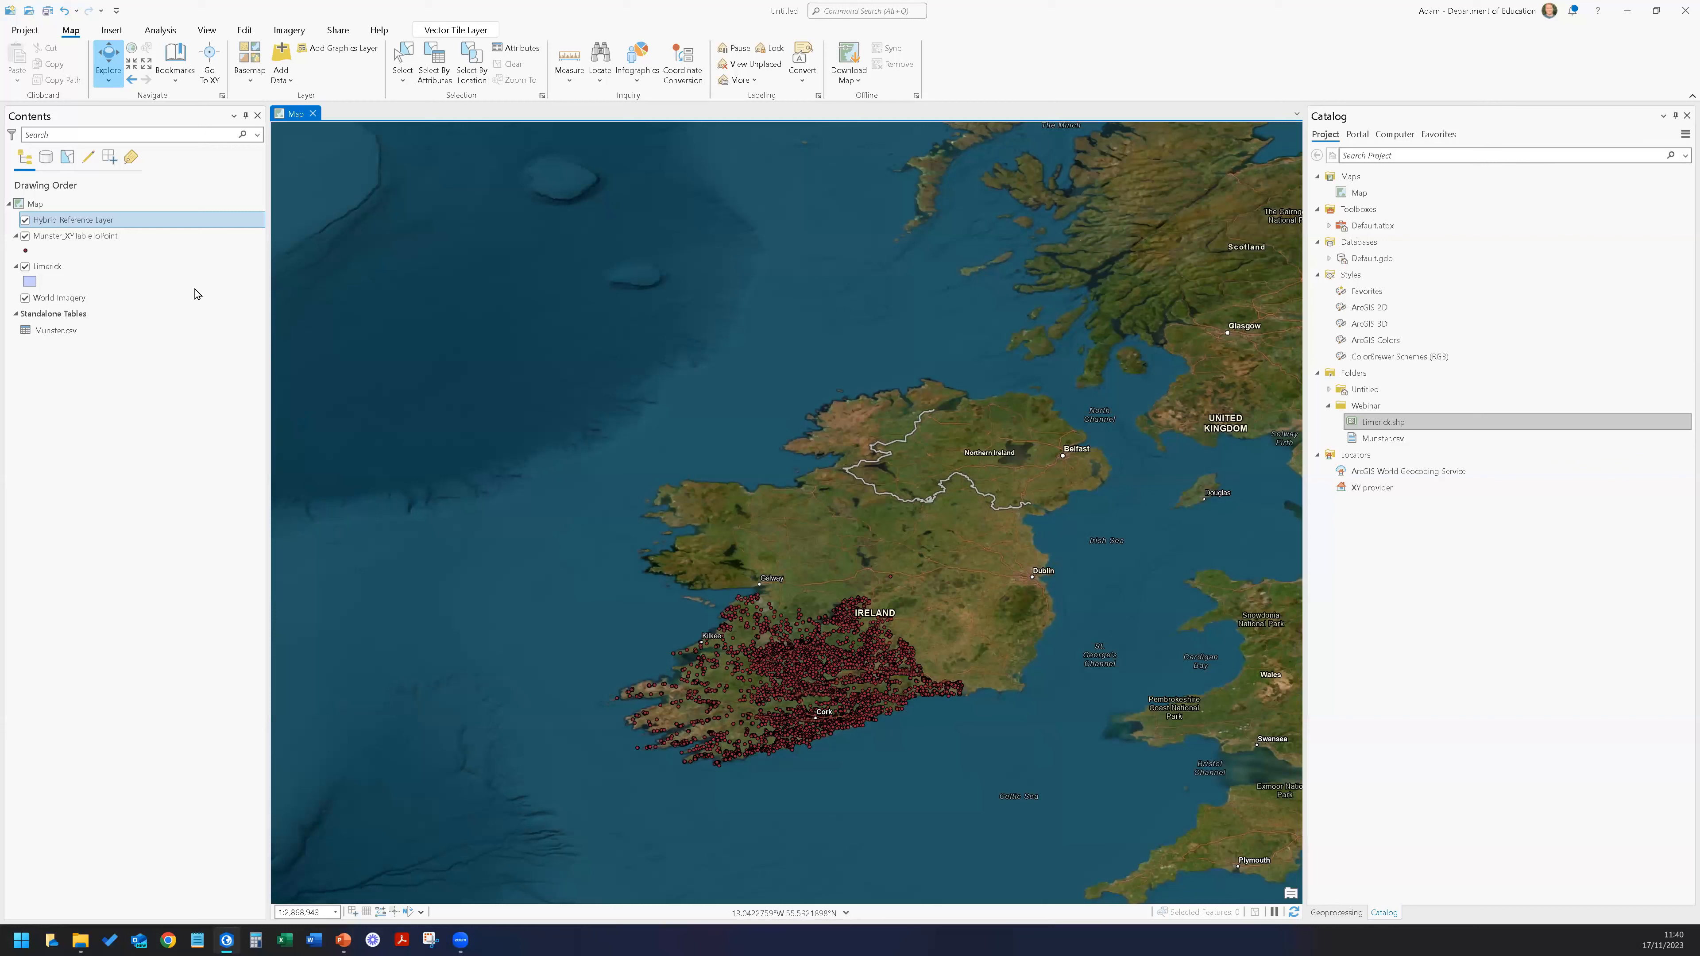
Rename the map as Historic Buildings of Munster.
double_click(38, 204)
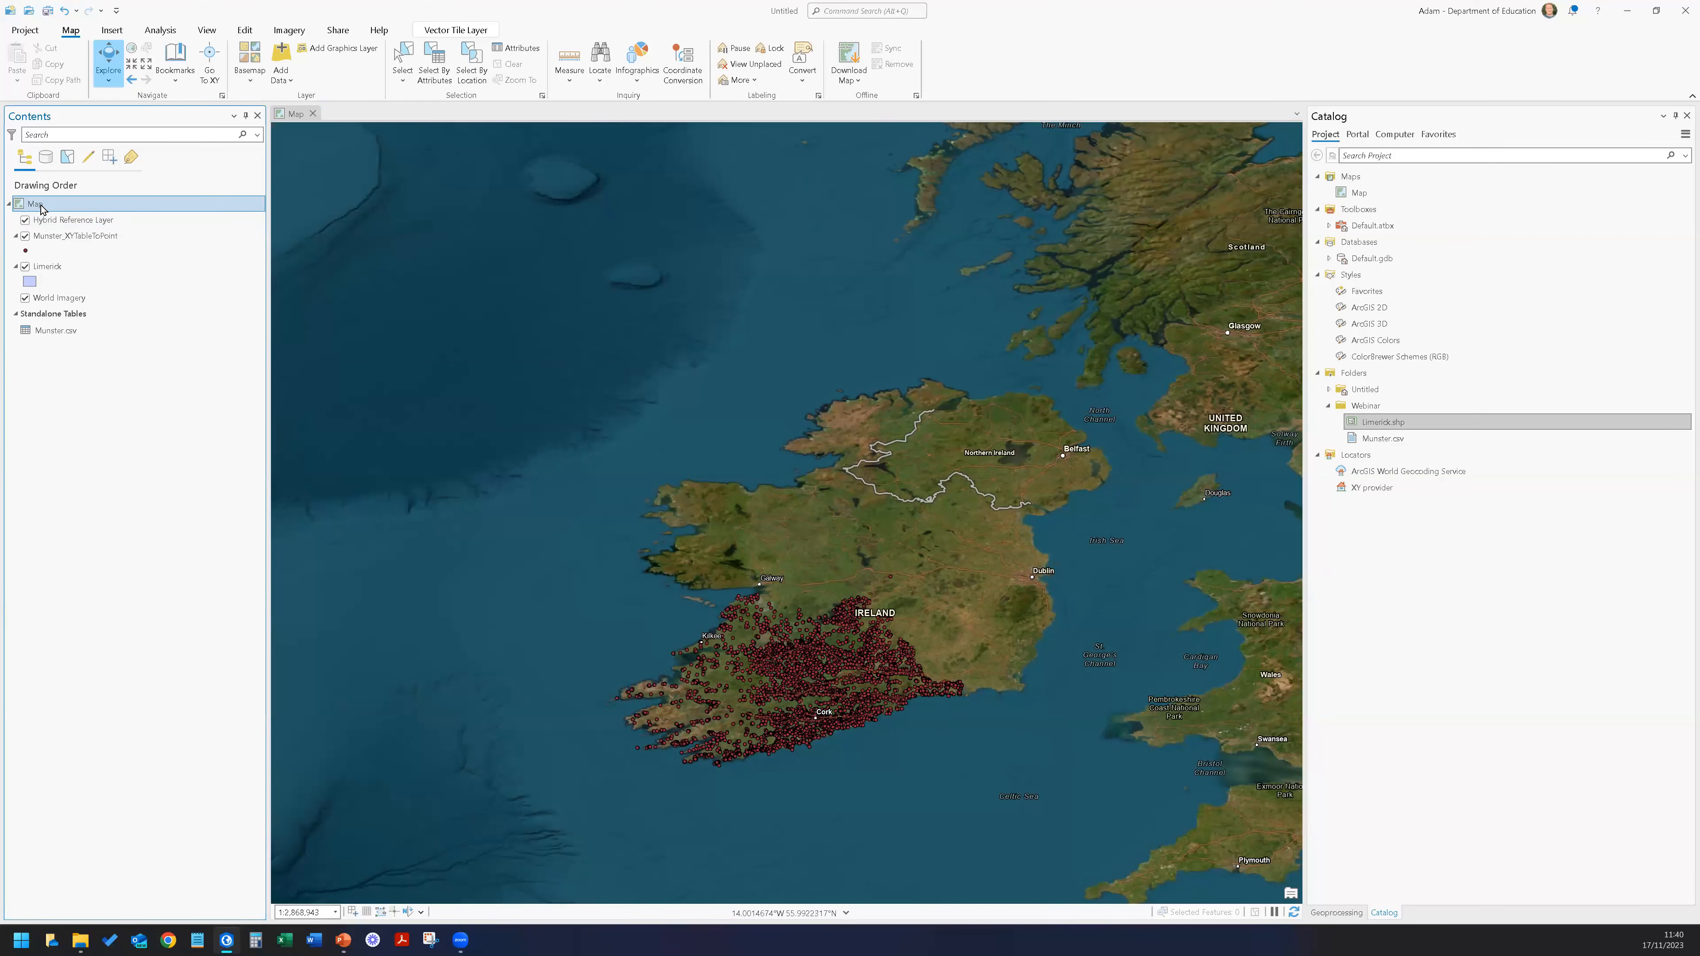
double_click(865, 355)
text(Historic)
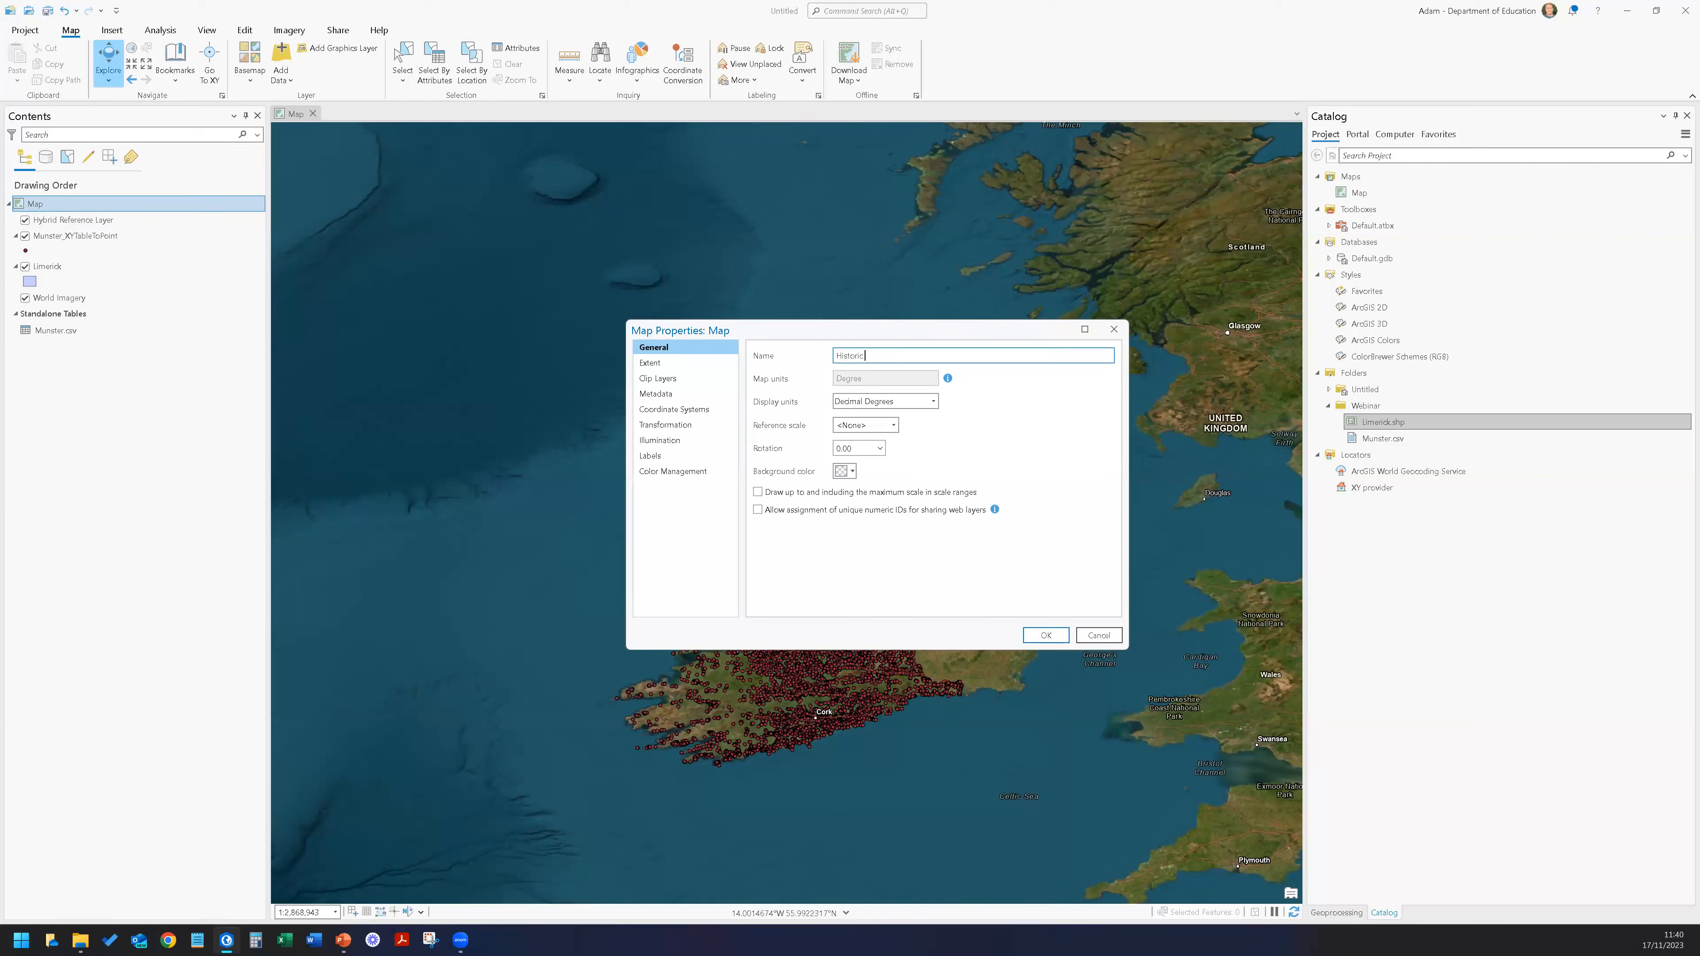
text( Buildings of Mun)
key(Return)
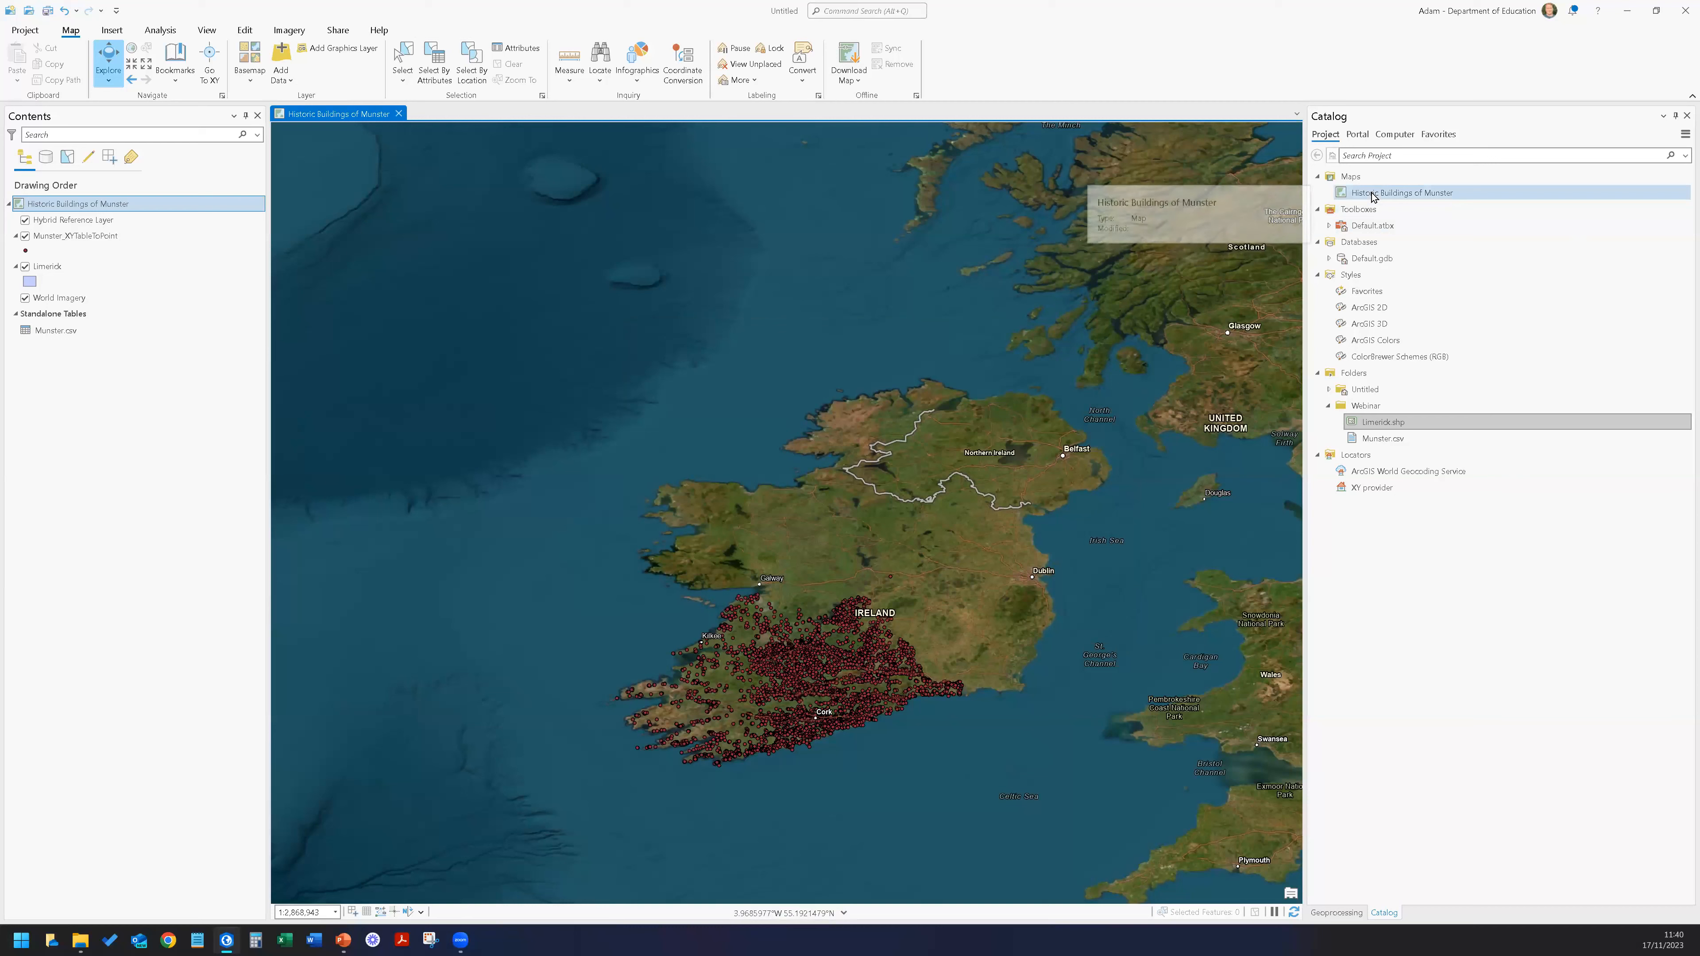
double_click(74, 203)
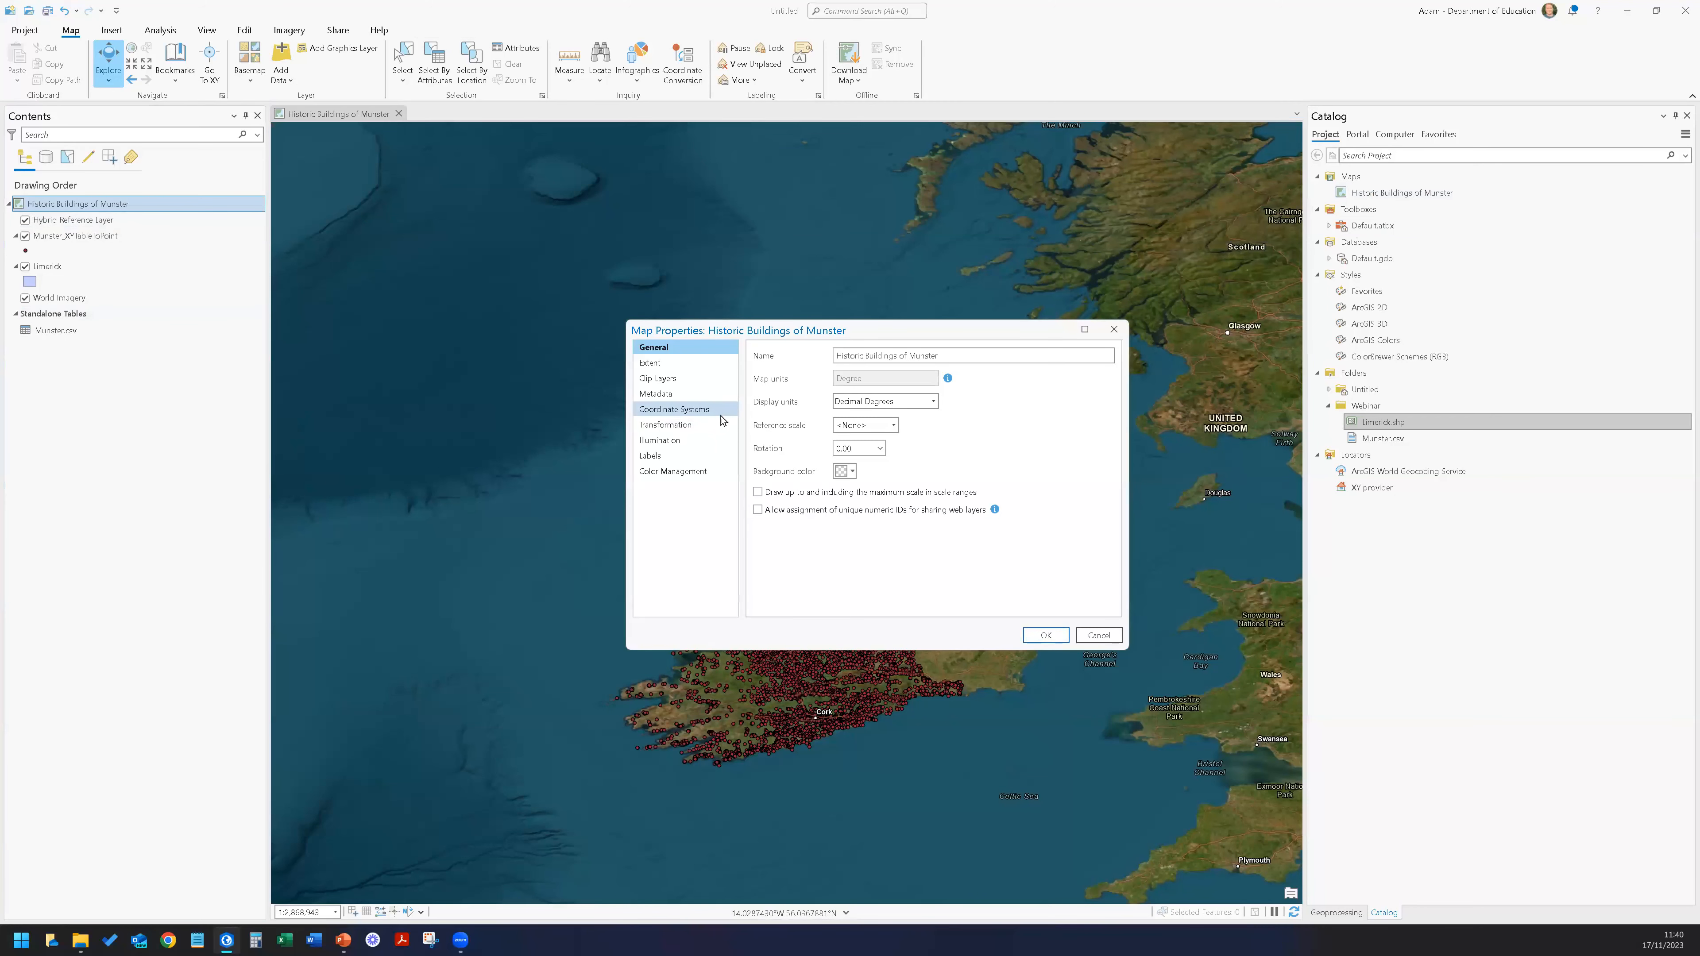
click(704, 414)
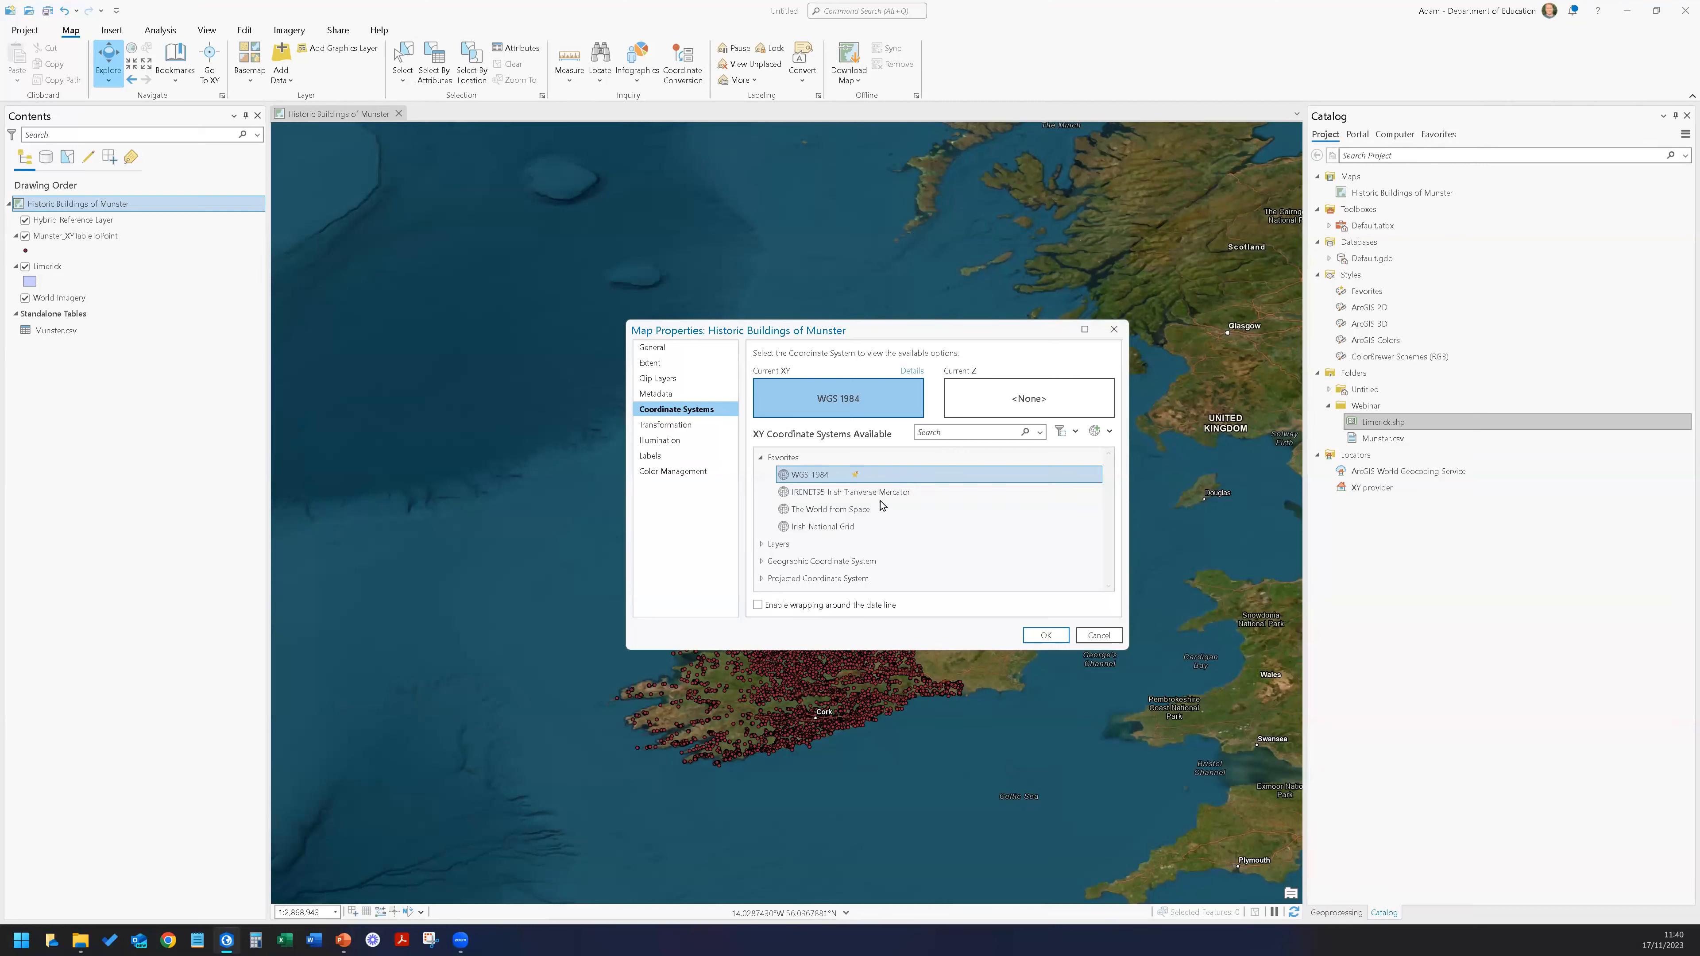
click(935, 434)
text(irish national grid)
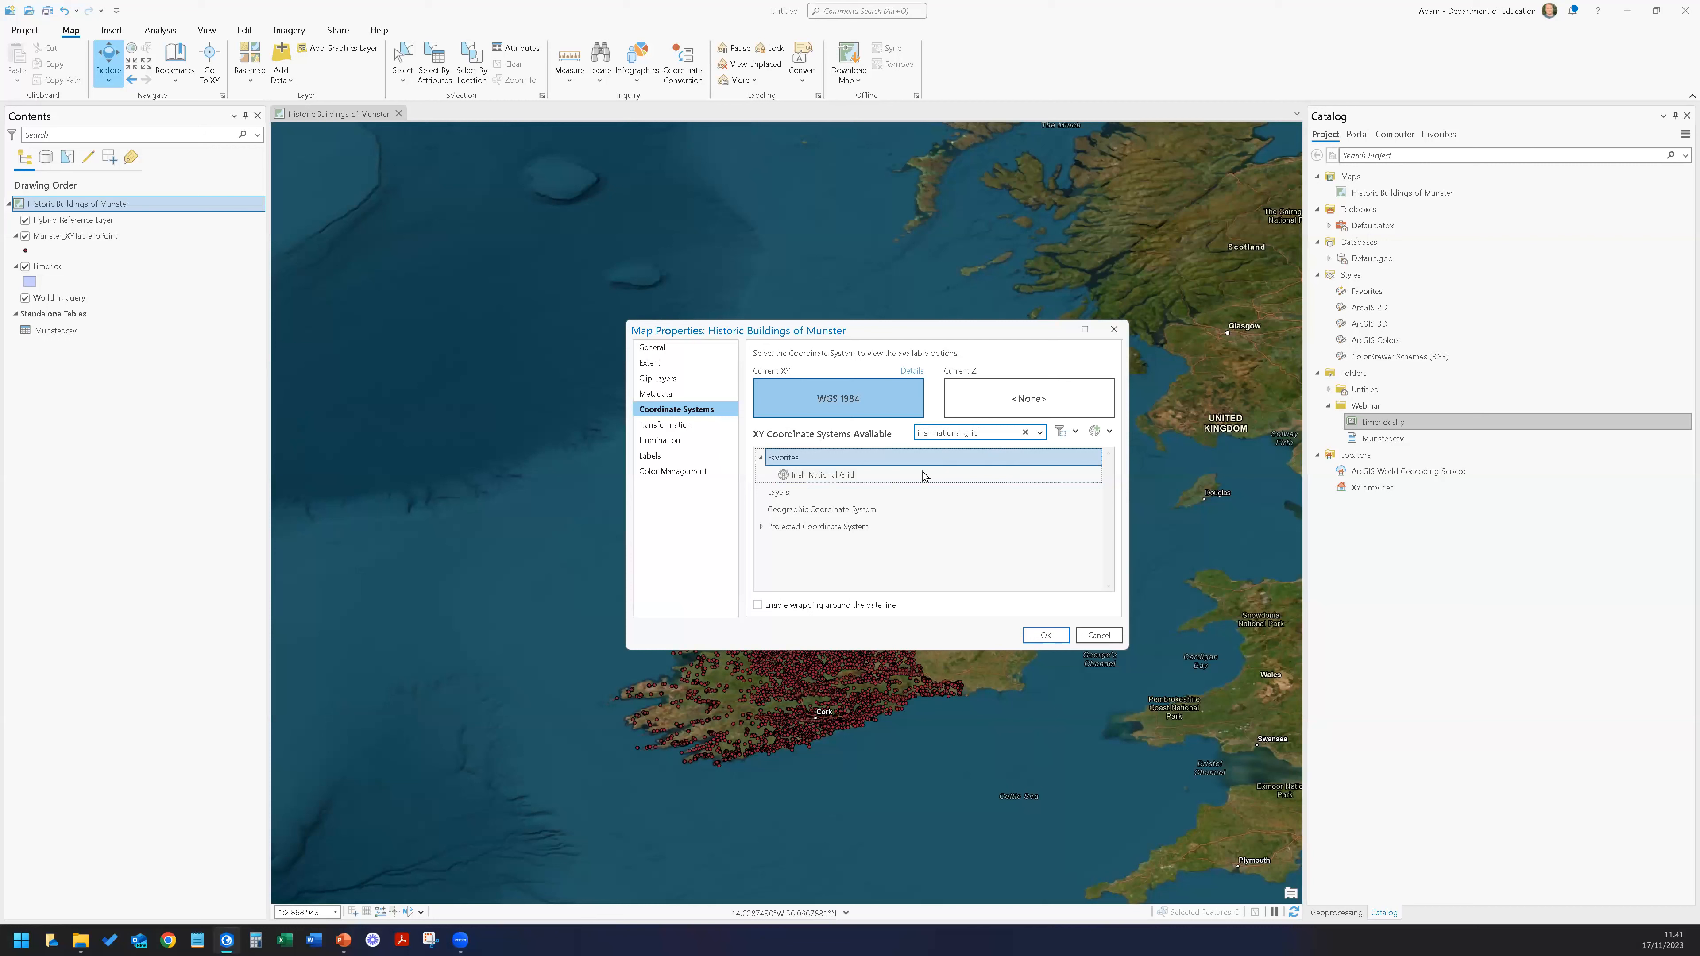
click(761, 527)
click(771, 543)
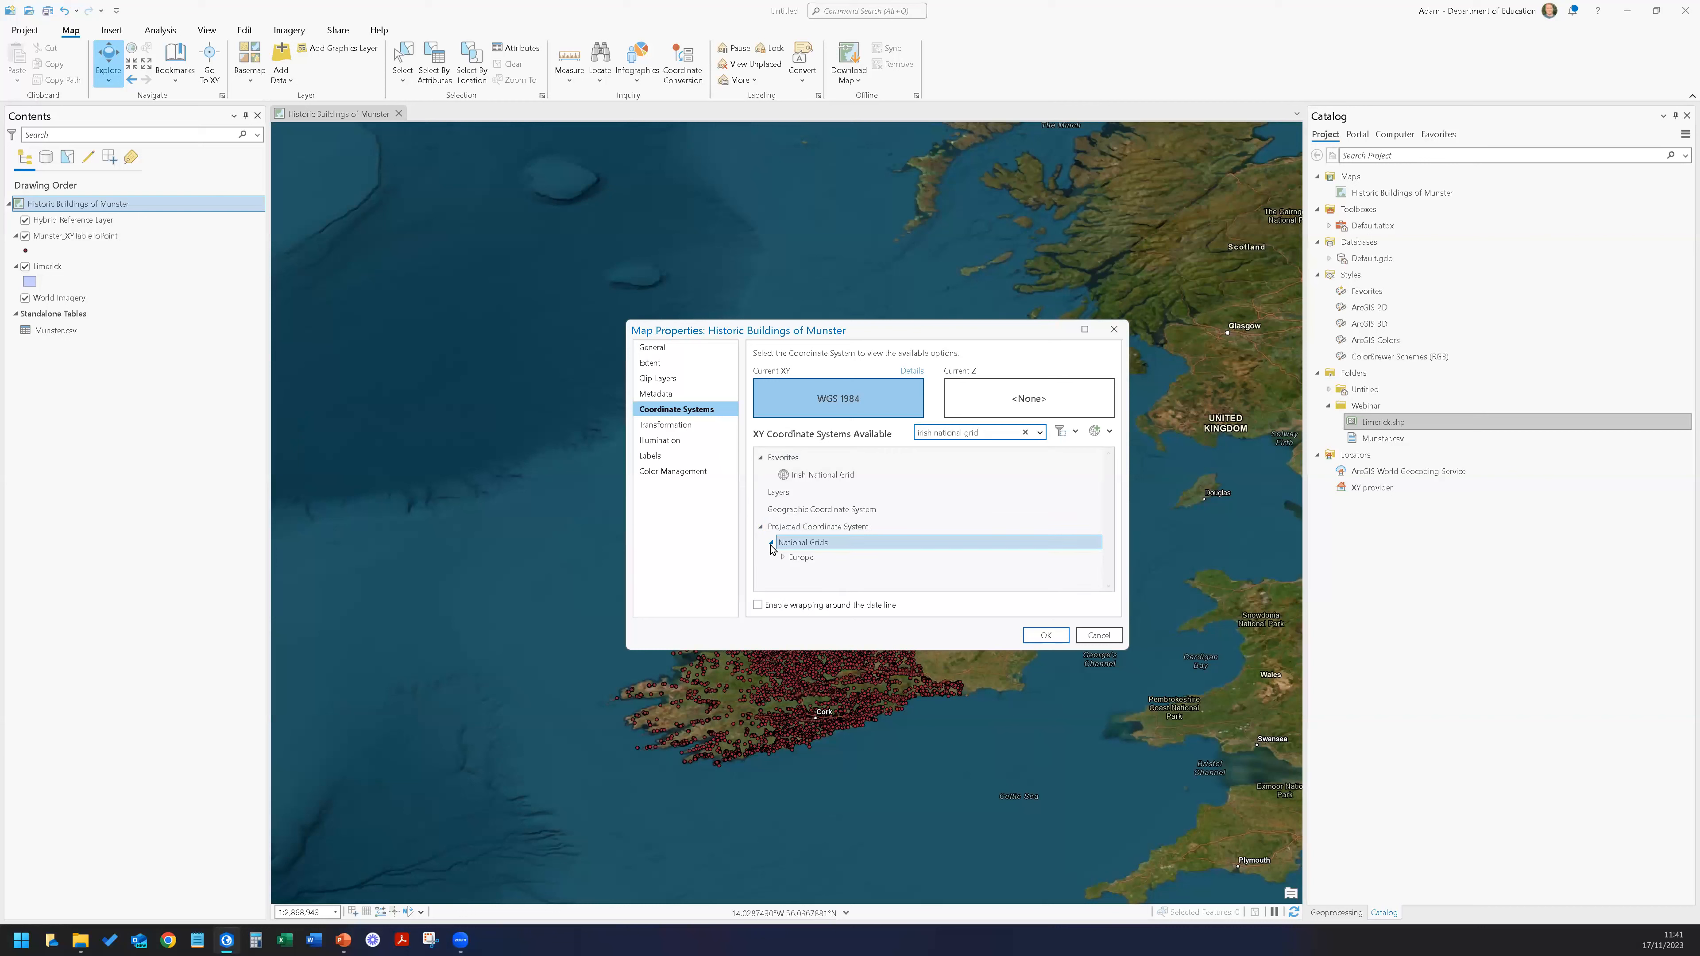
click(784, 557)
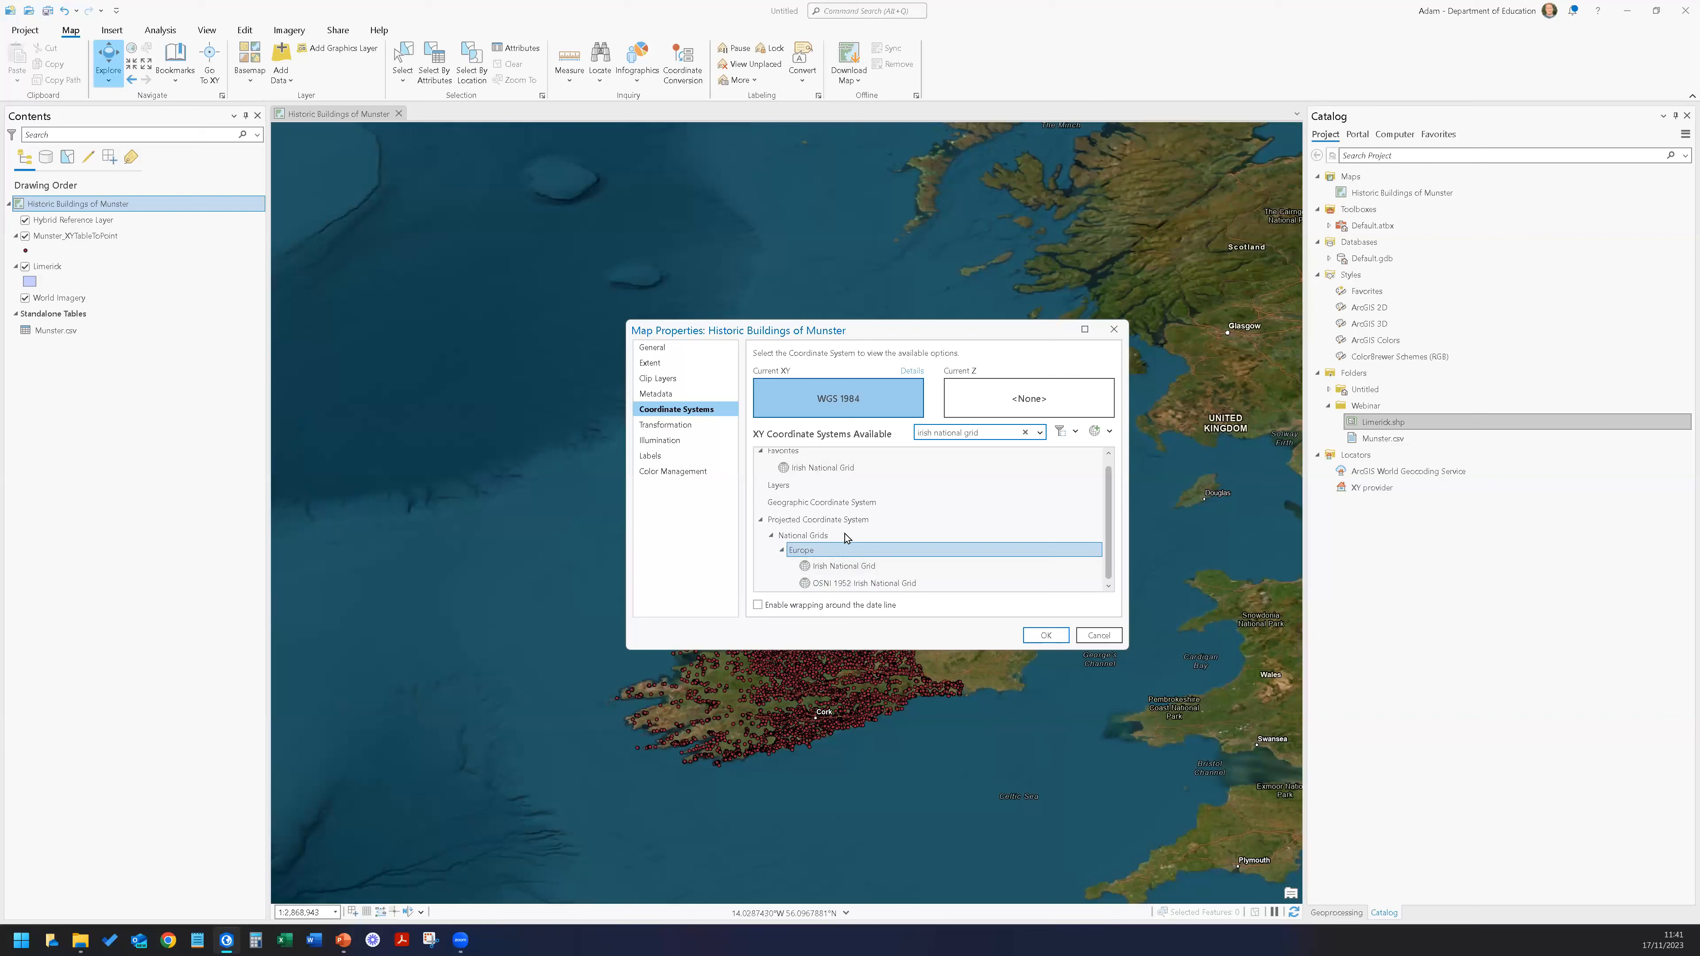
click(867, 575)
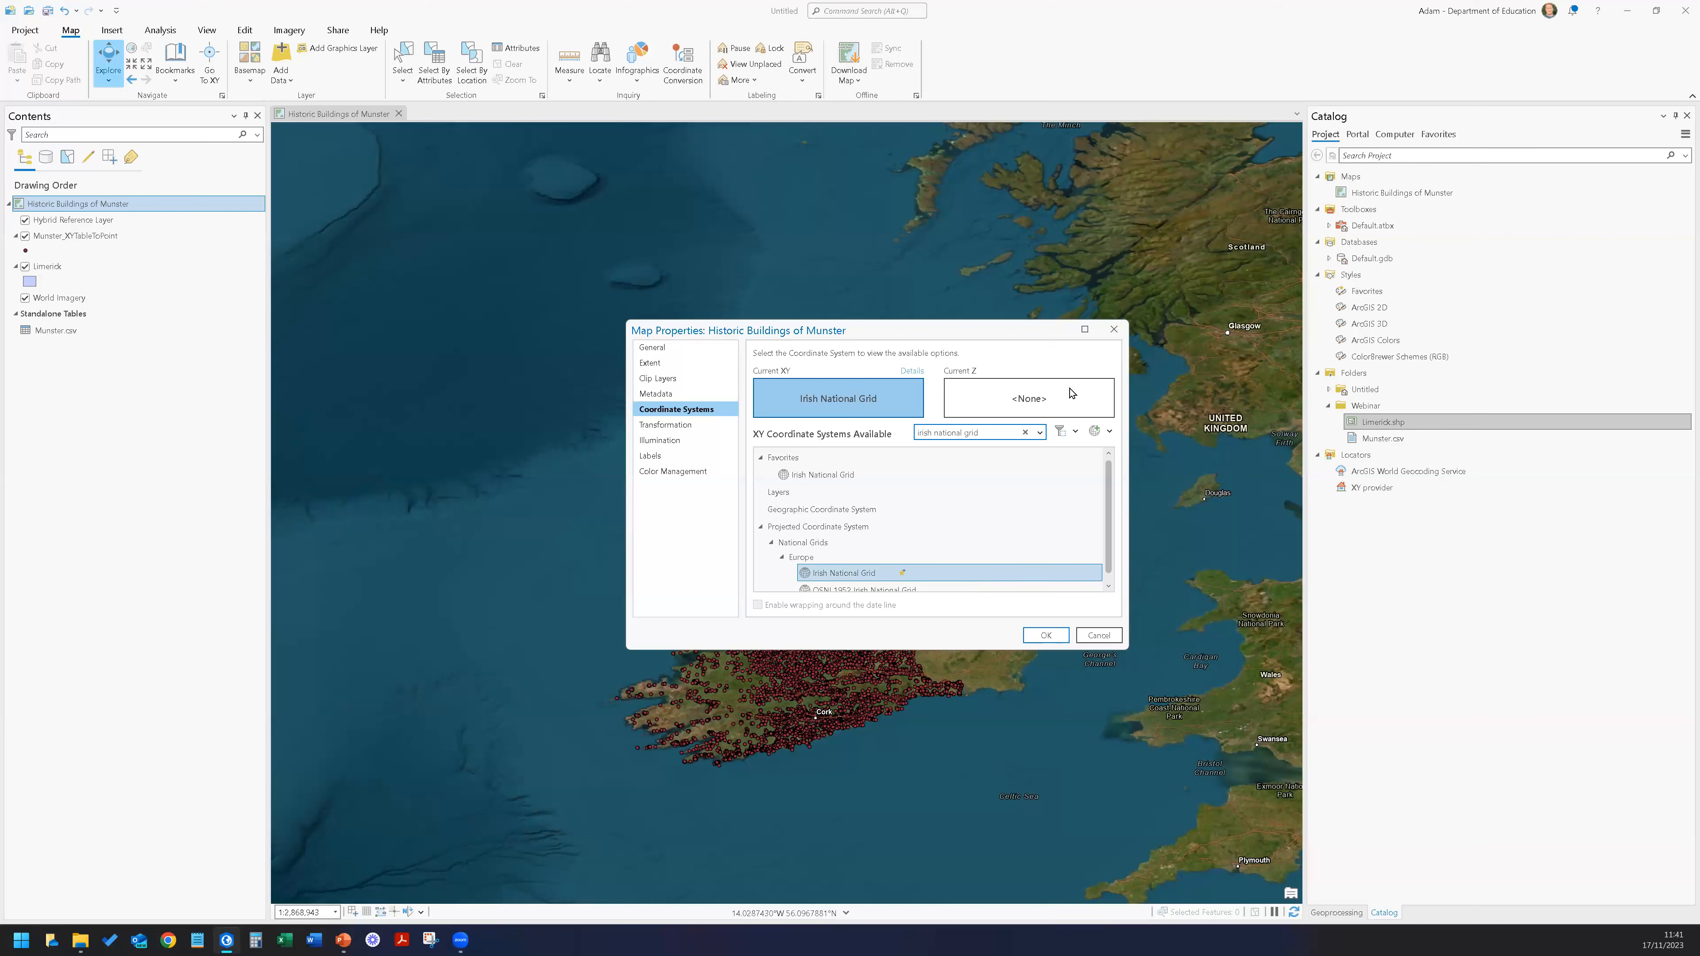
click(1114, 329)
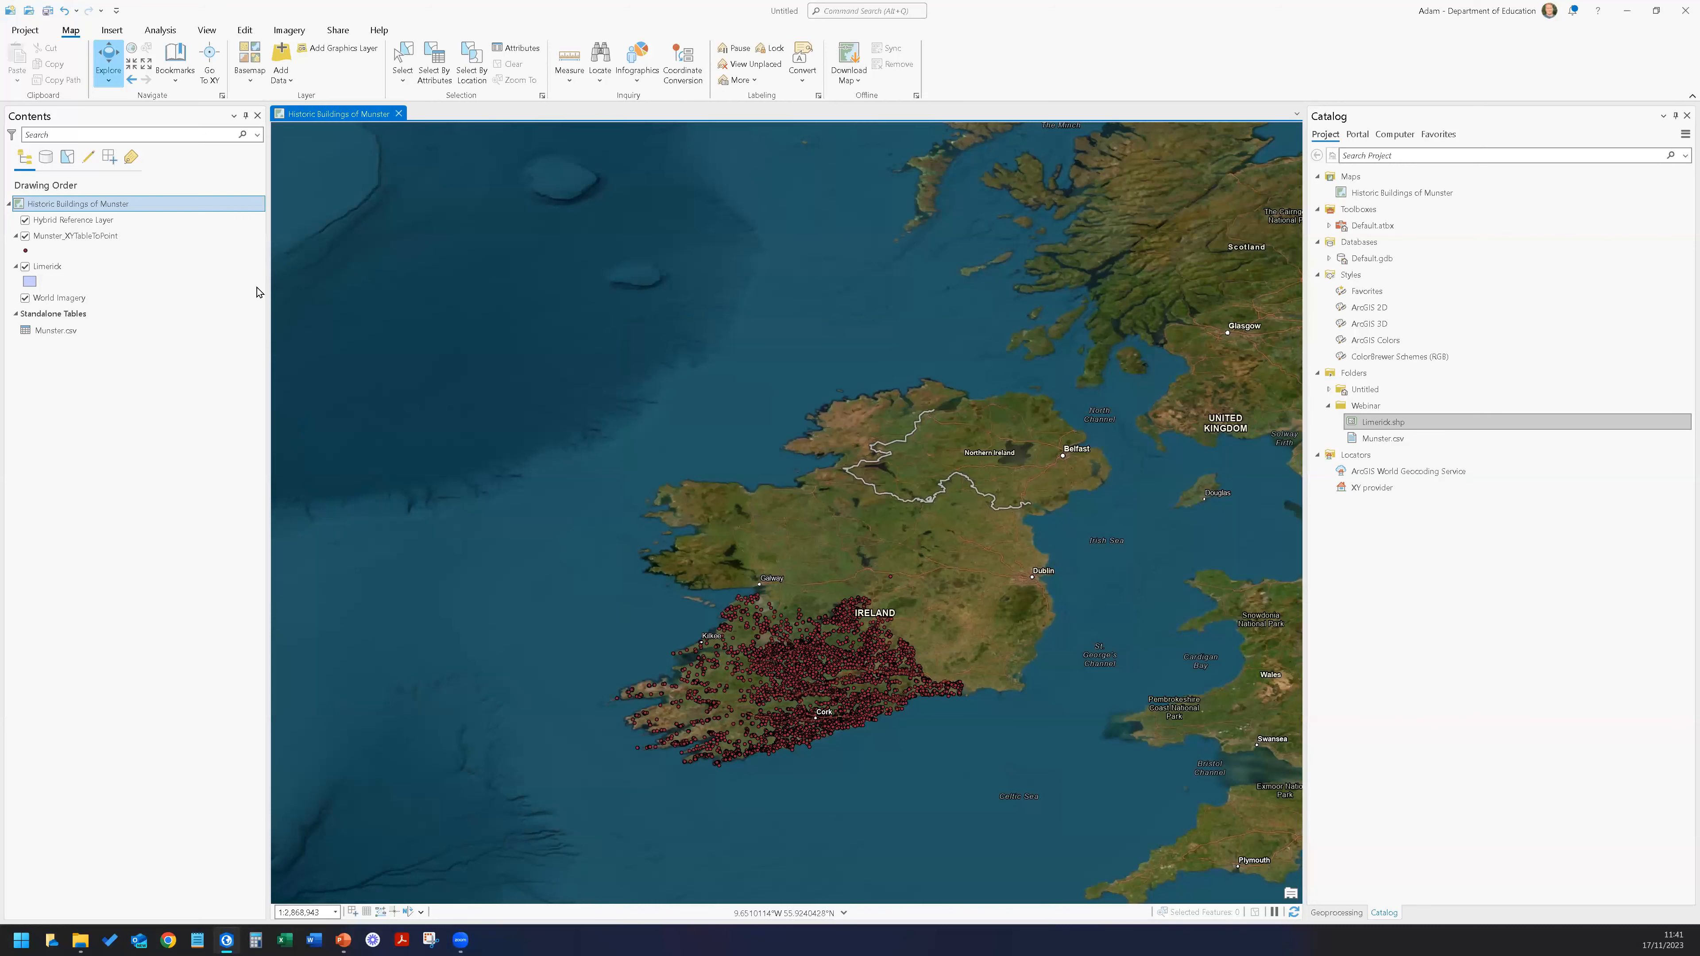
Set the map's XY coordinate system to IRENET95 Irish Transverse Mercator.
double_click(47, 206)
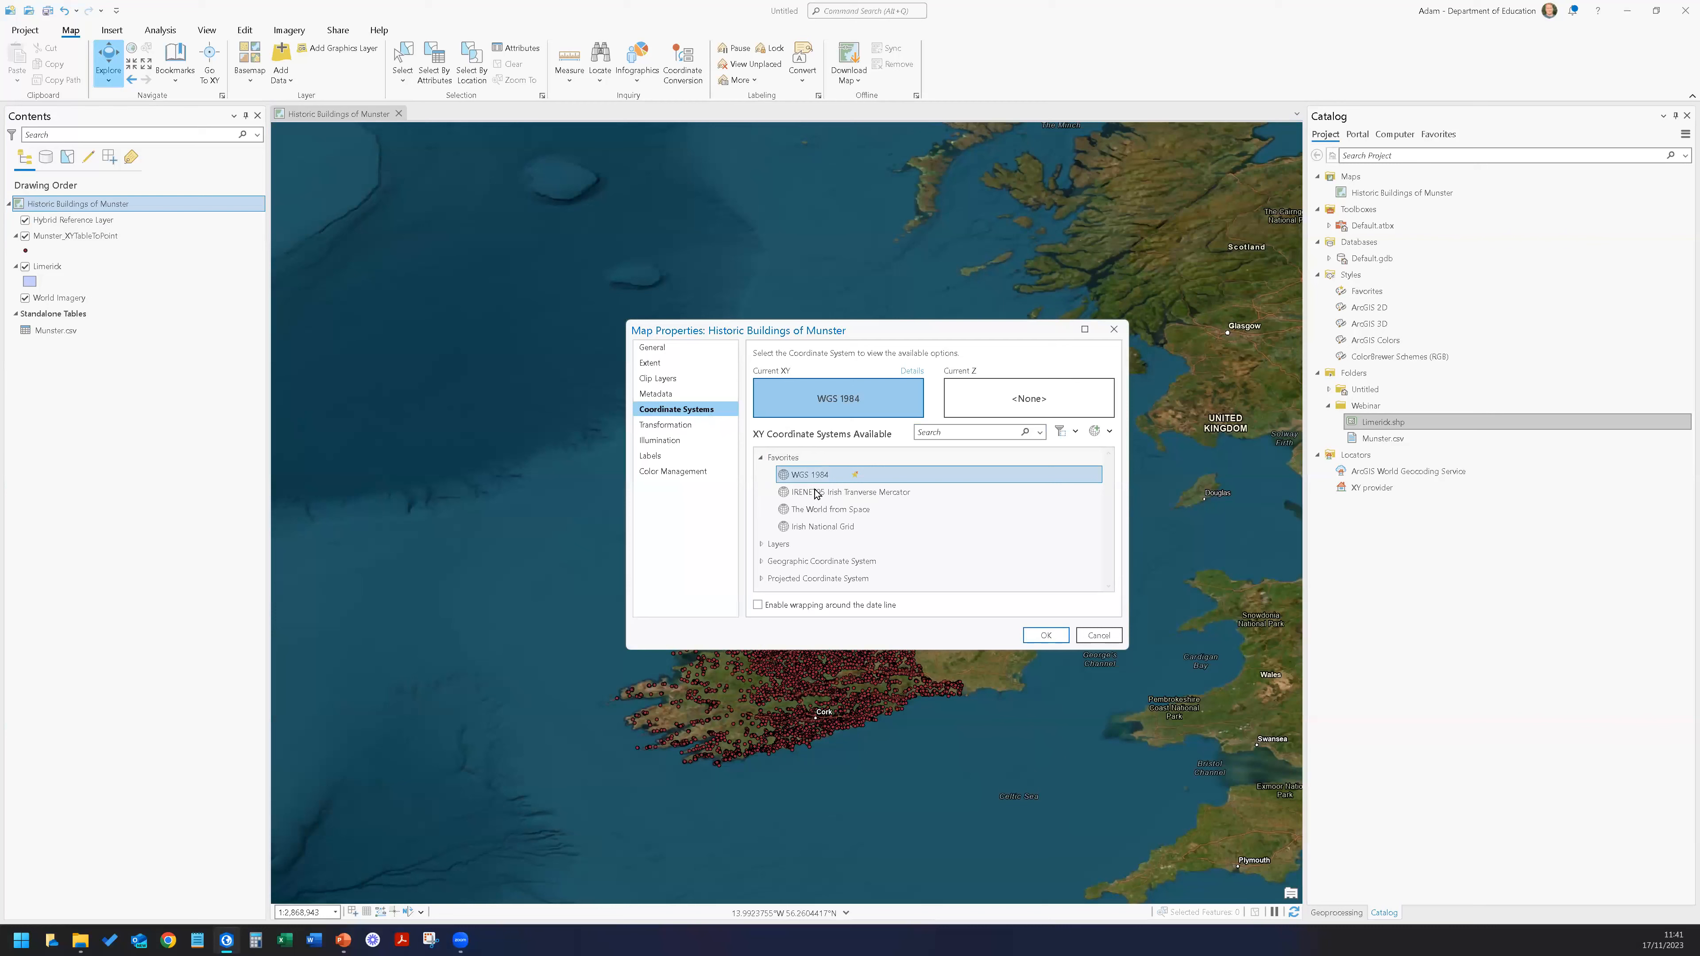
click(840, 494)
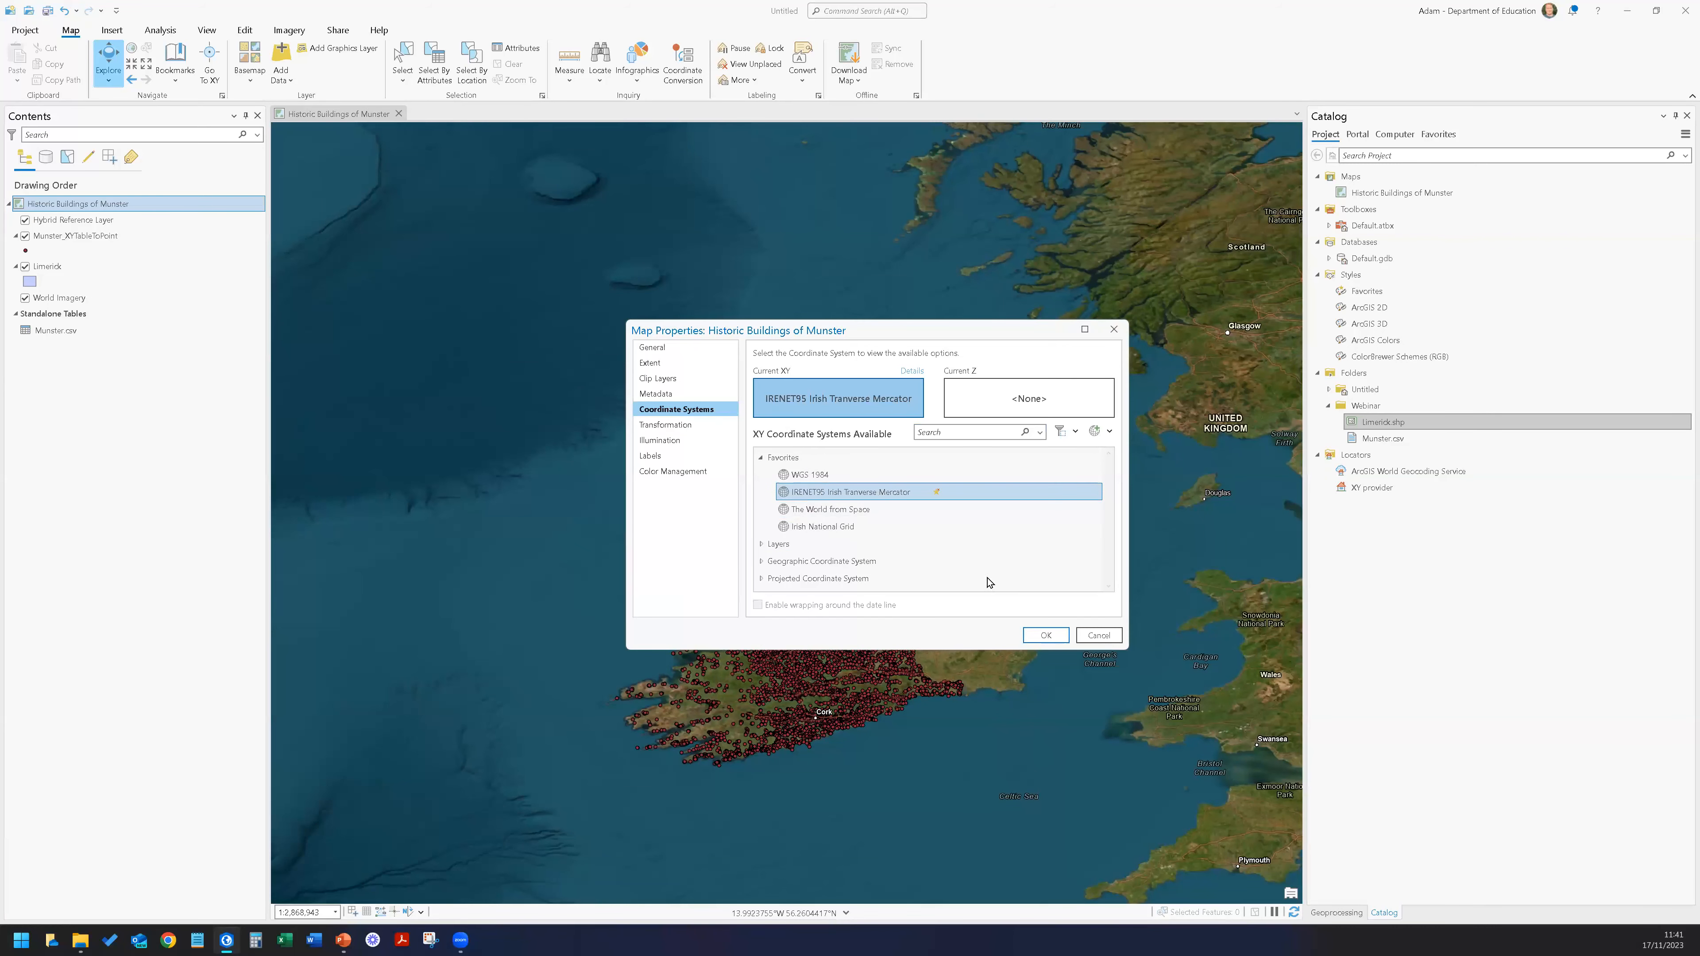
click(1046, 636)
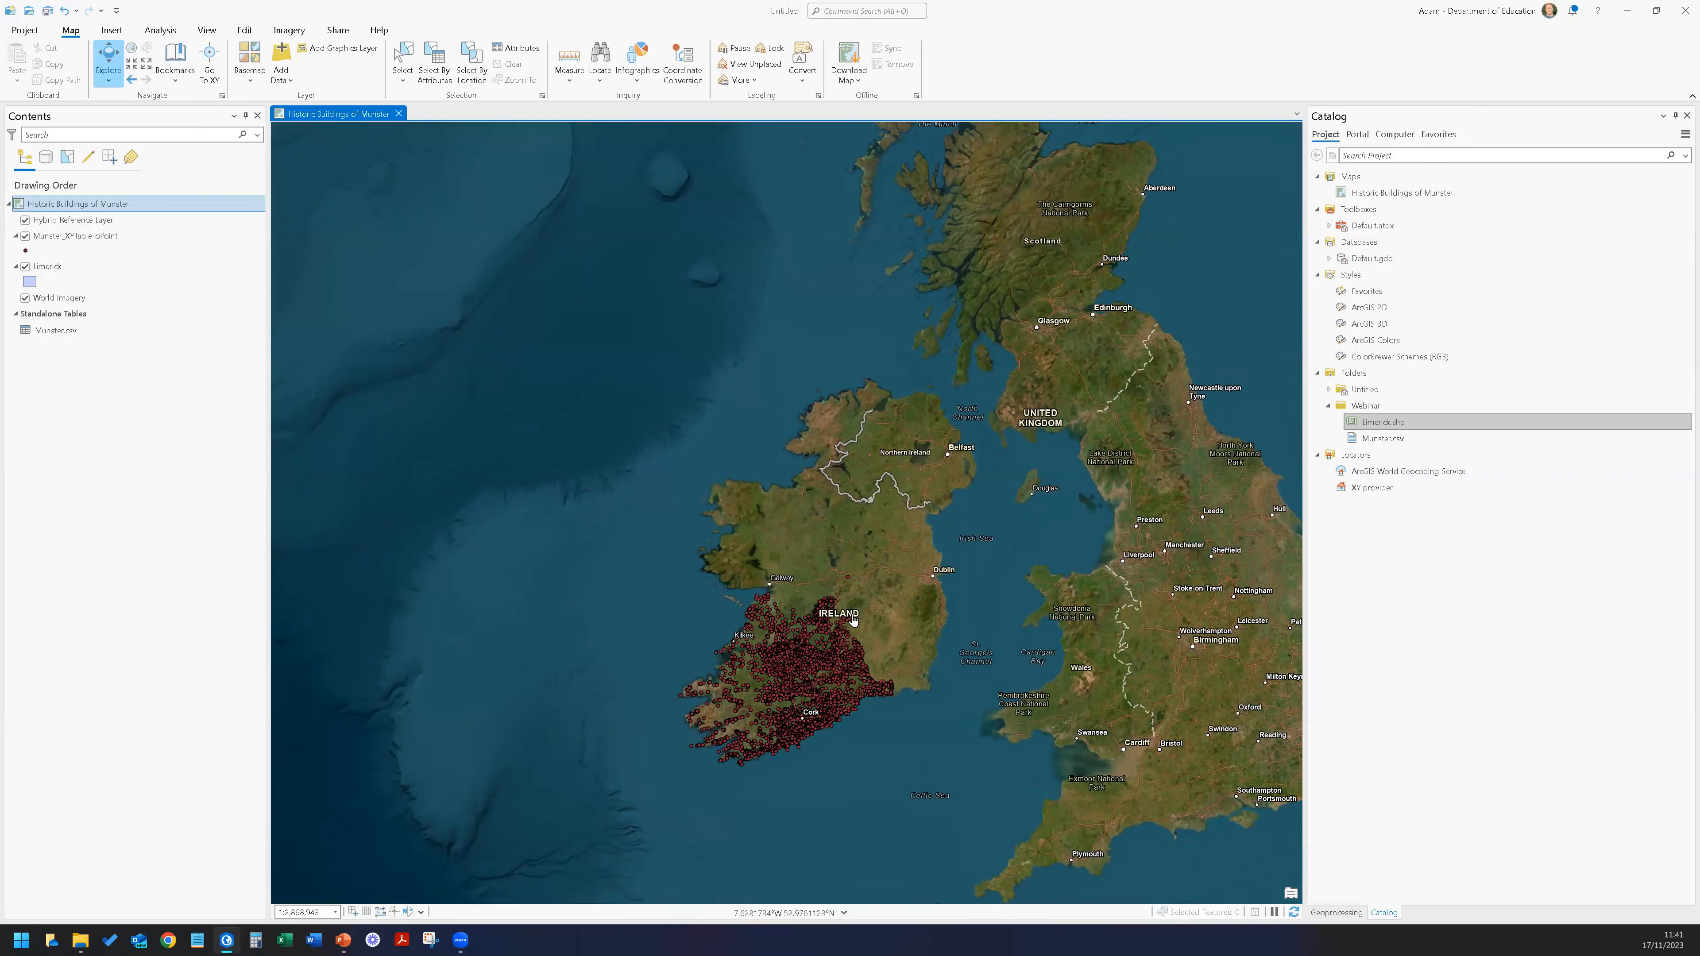
scroll(789, 647, up, 1)
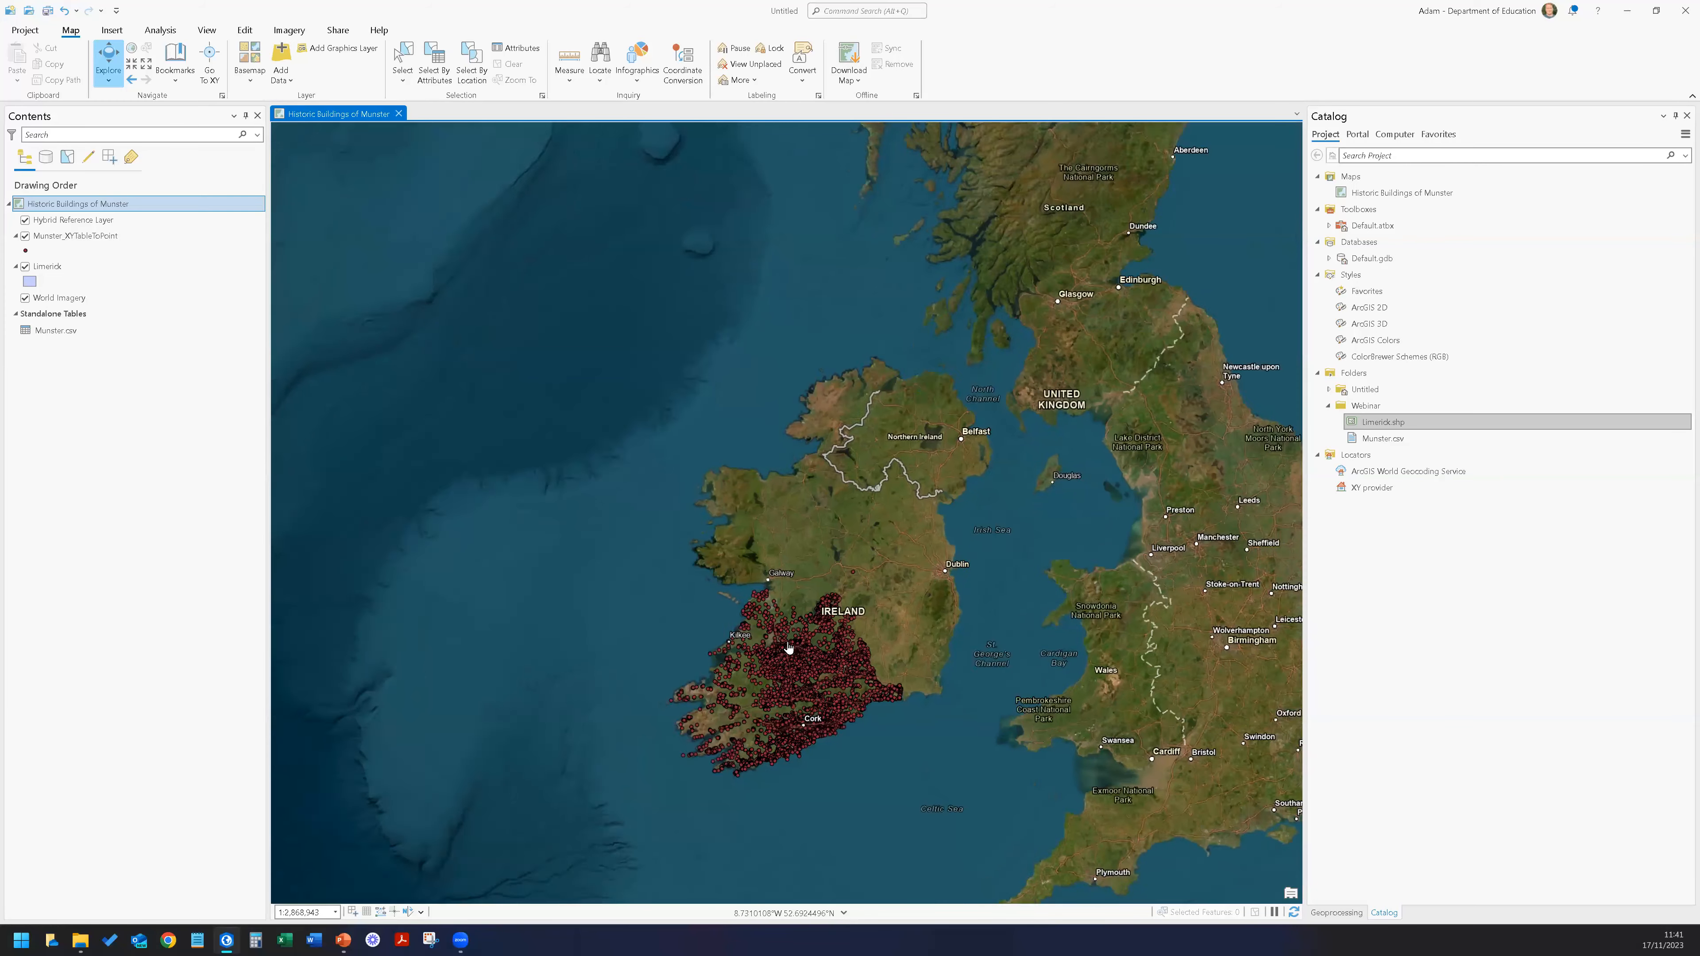
scroll(789, 647, up, 5)
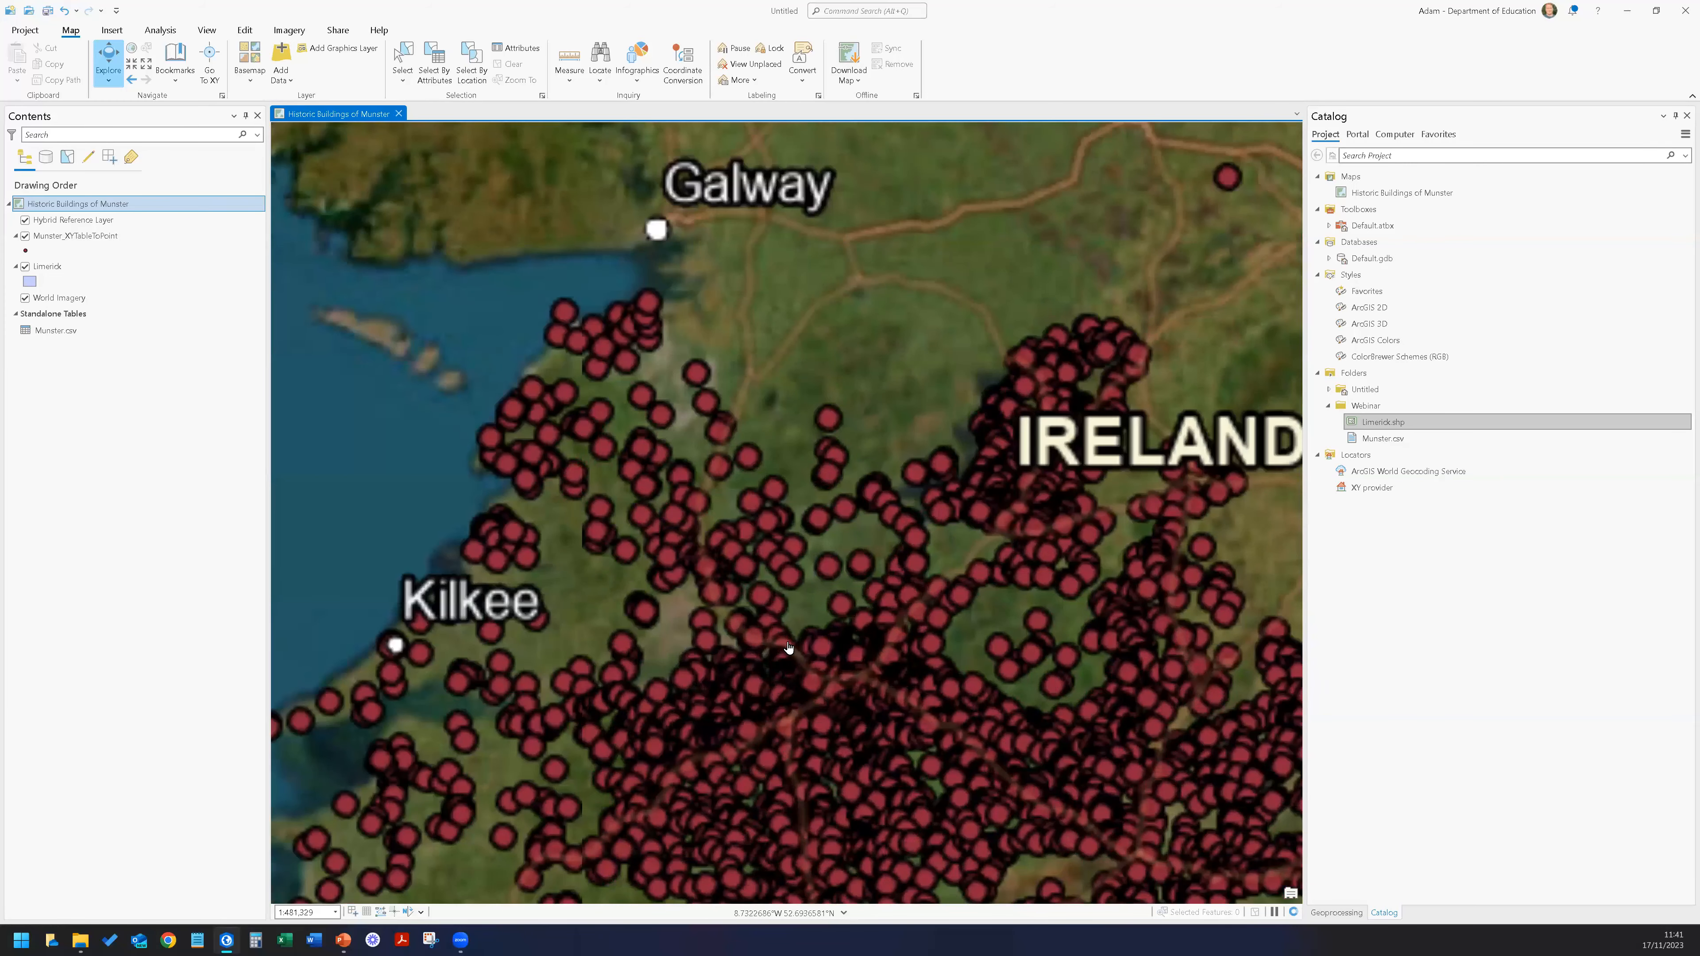
scroll(789, 647, up, 1)
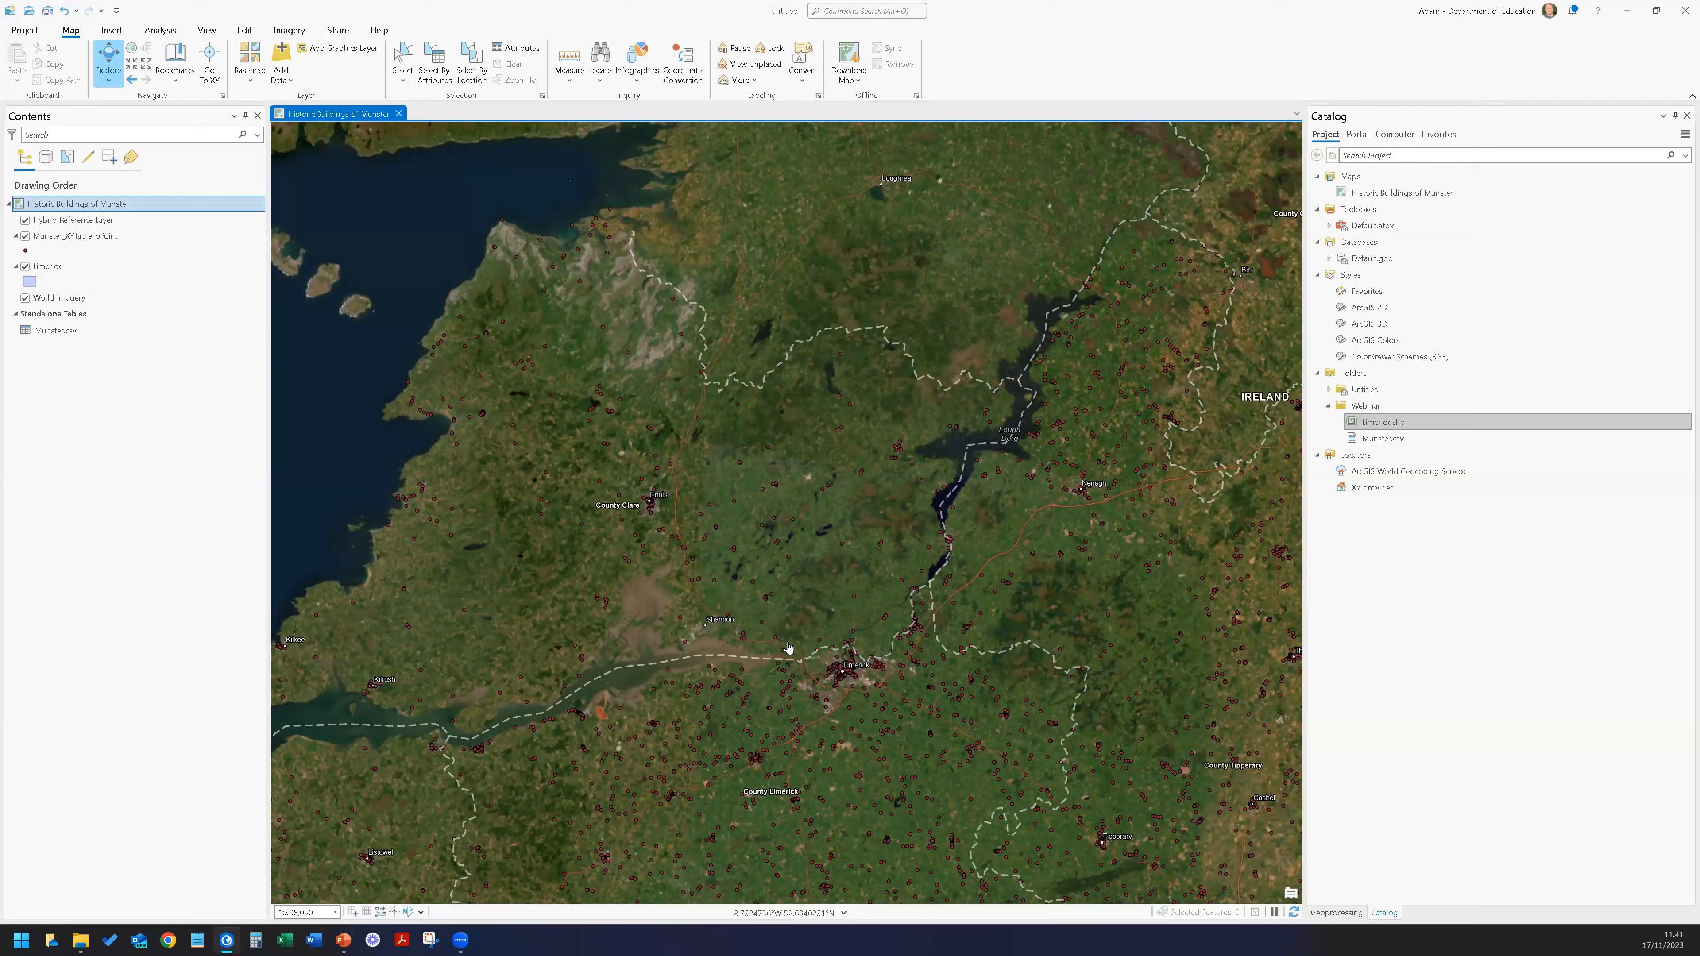
Examine the transformation paths available between the WGS 1984 layers and the map's IRENET95 coordinate system.
double_click(83, 202)
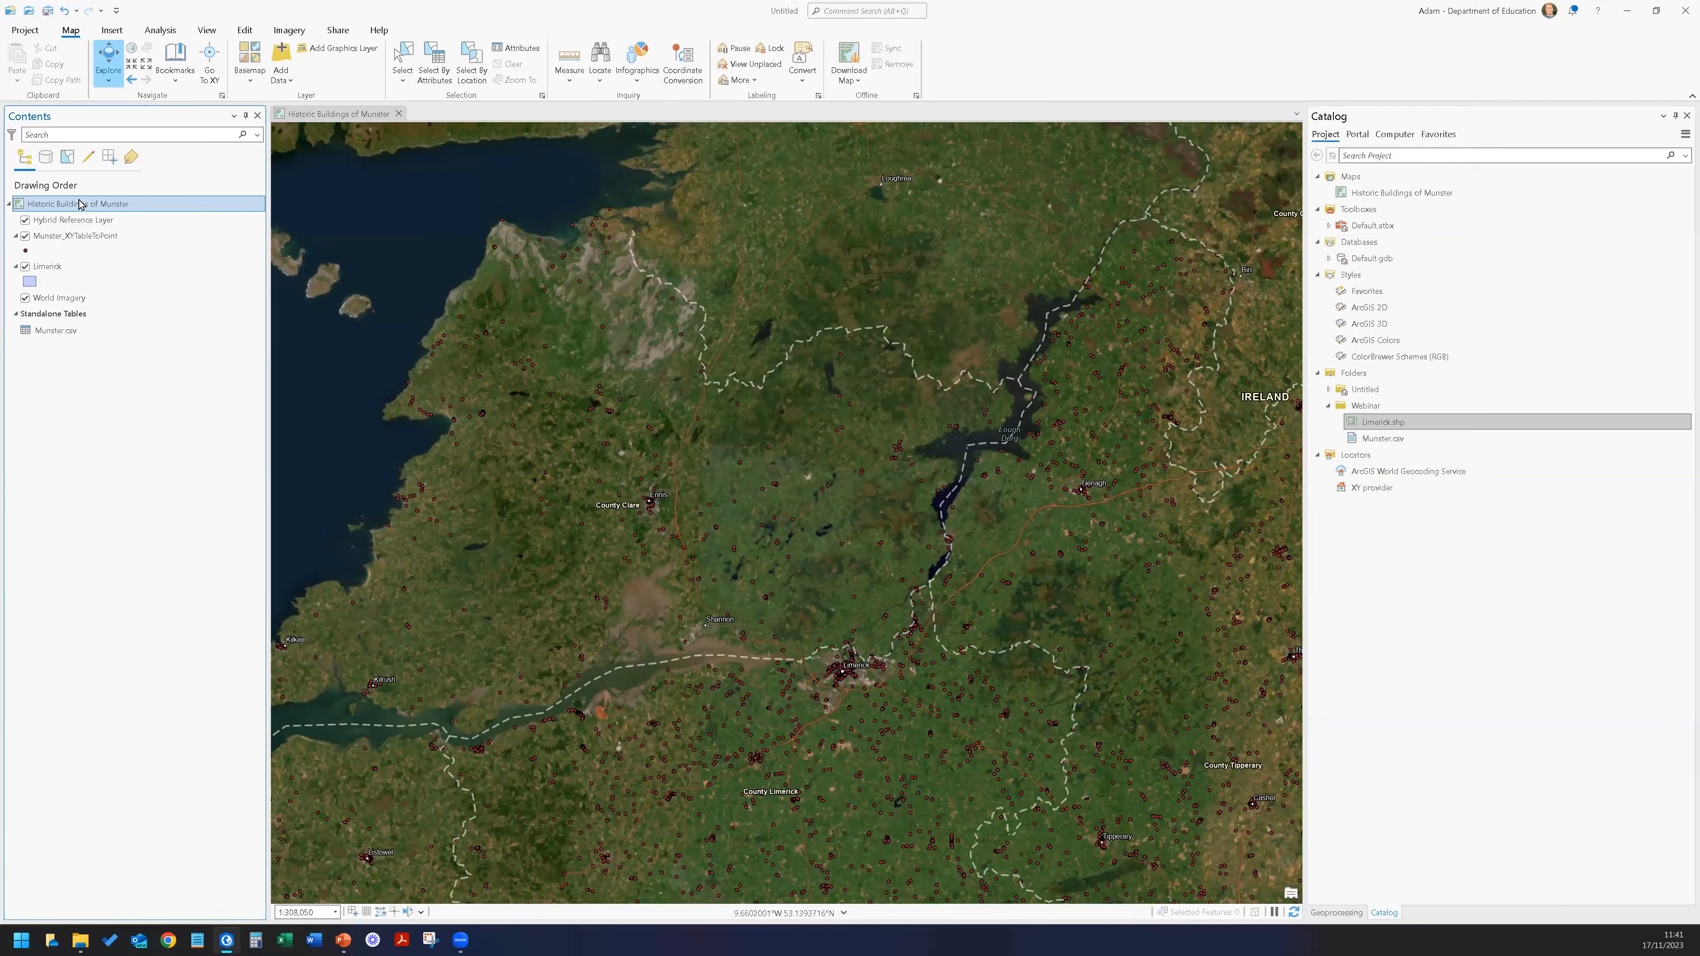
click(672, 425)
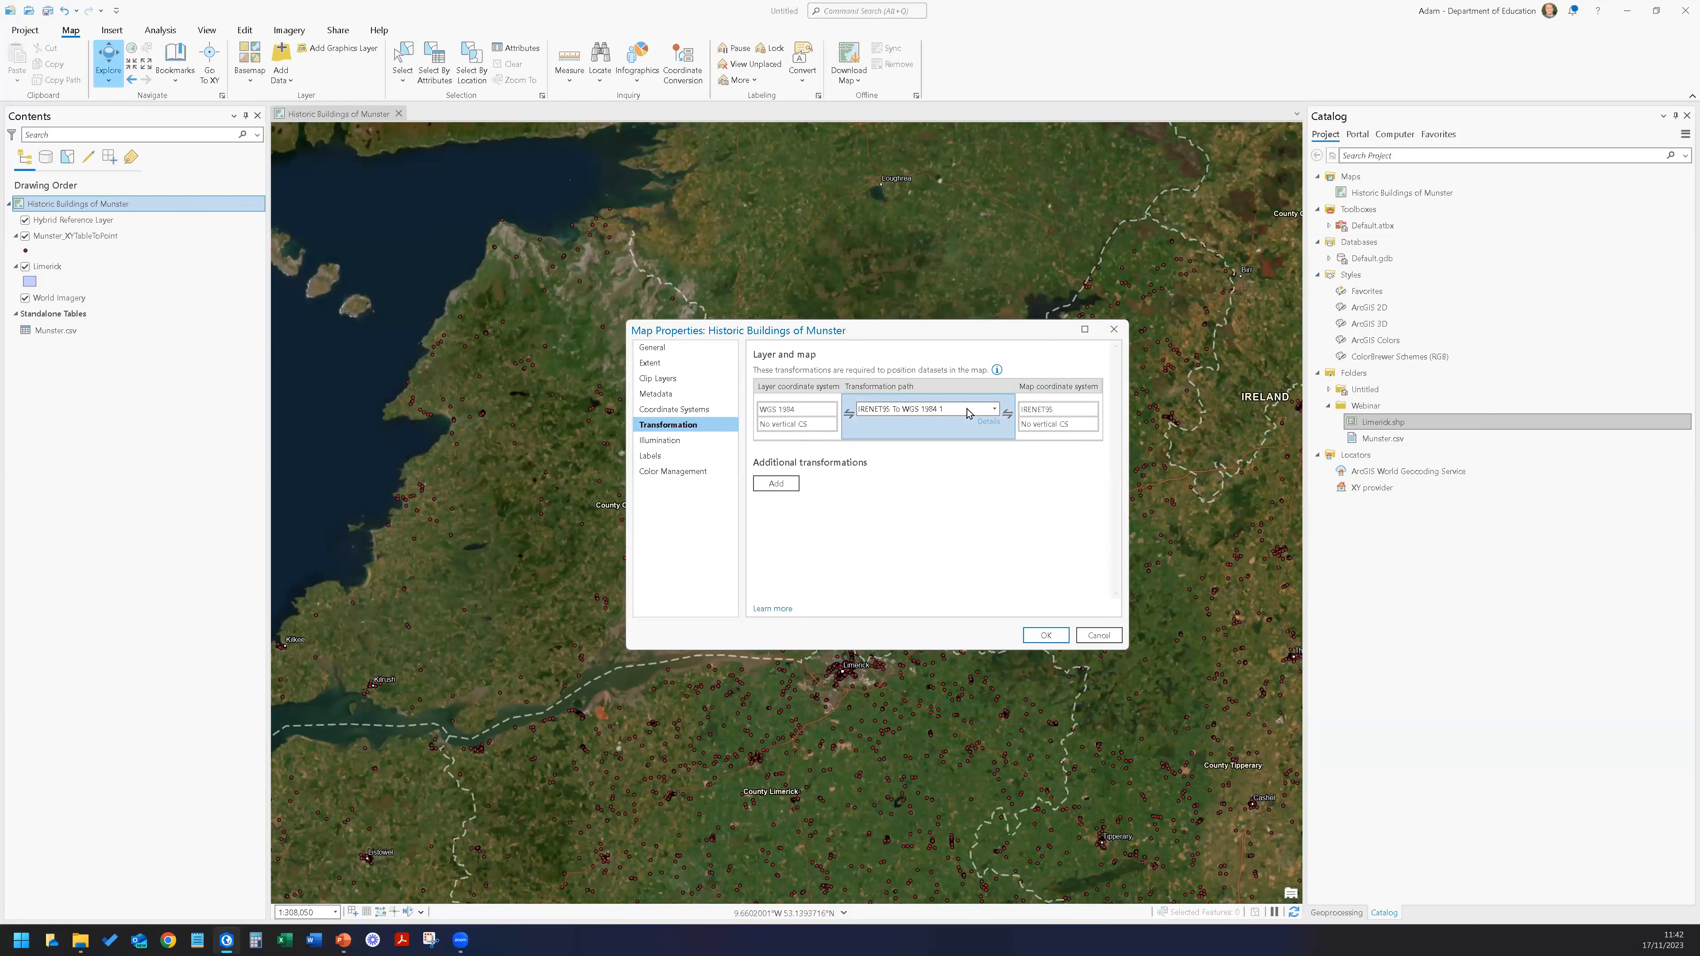
click(994, 409)
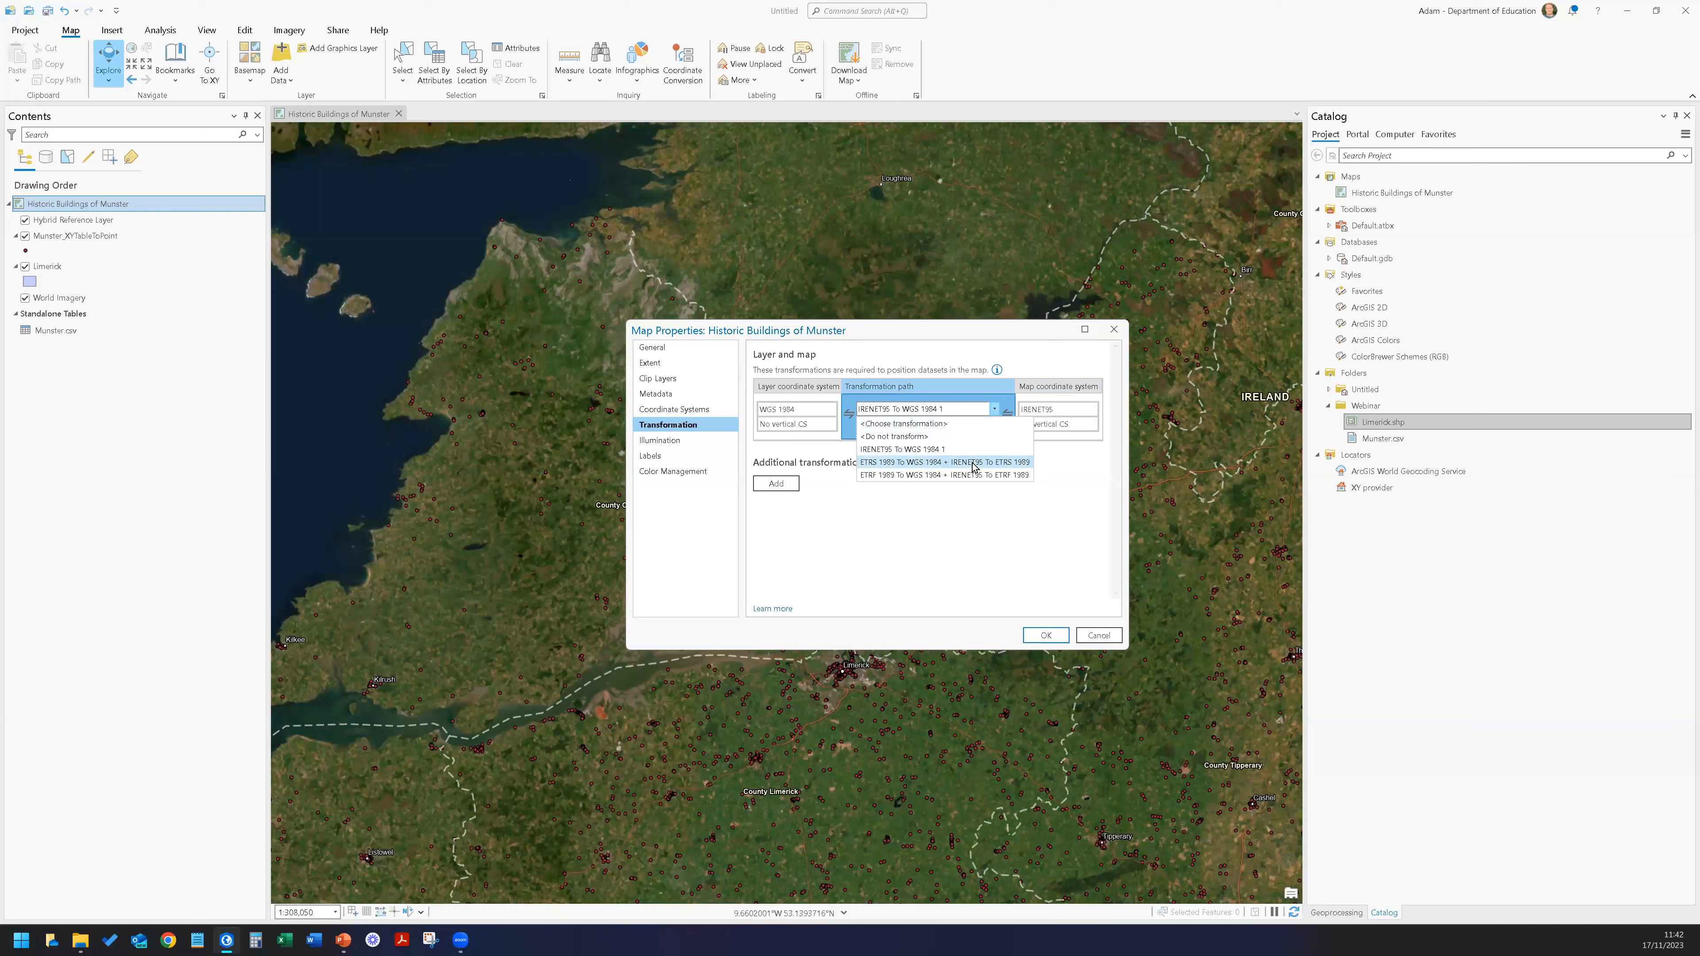
click(1065, 514)
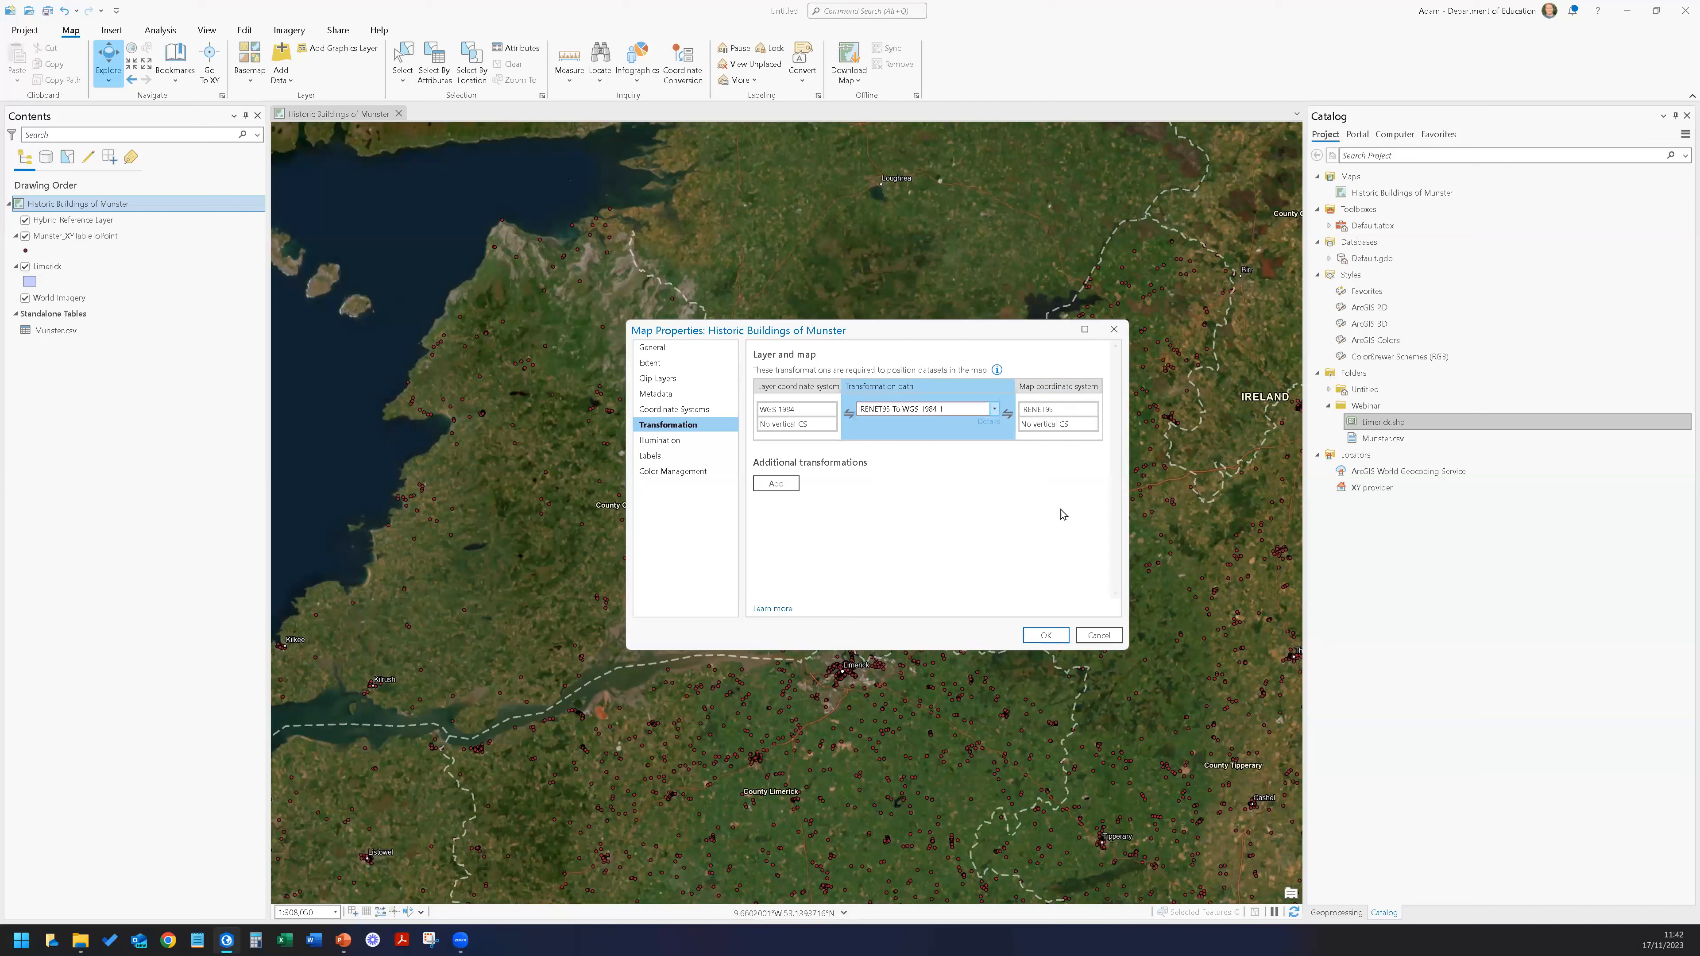
click(1114, 329)
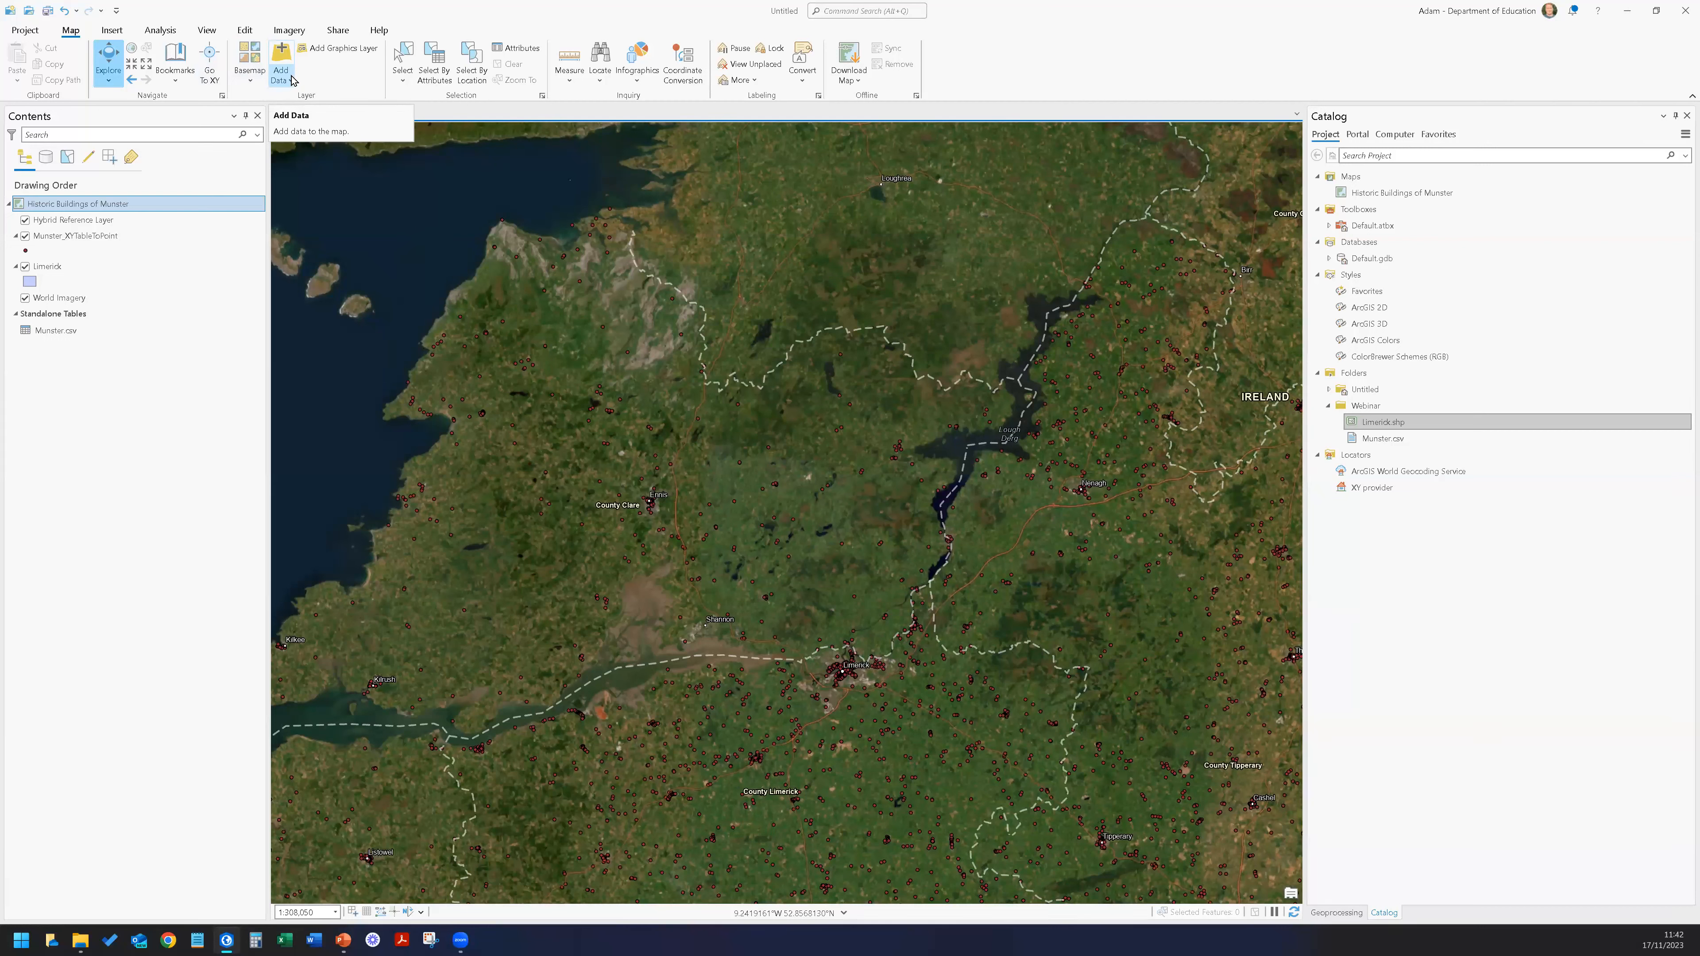
click(288, 54)
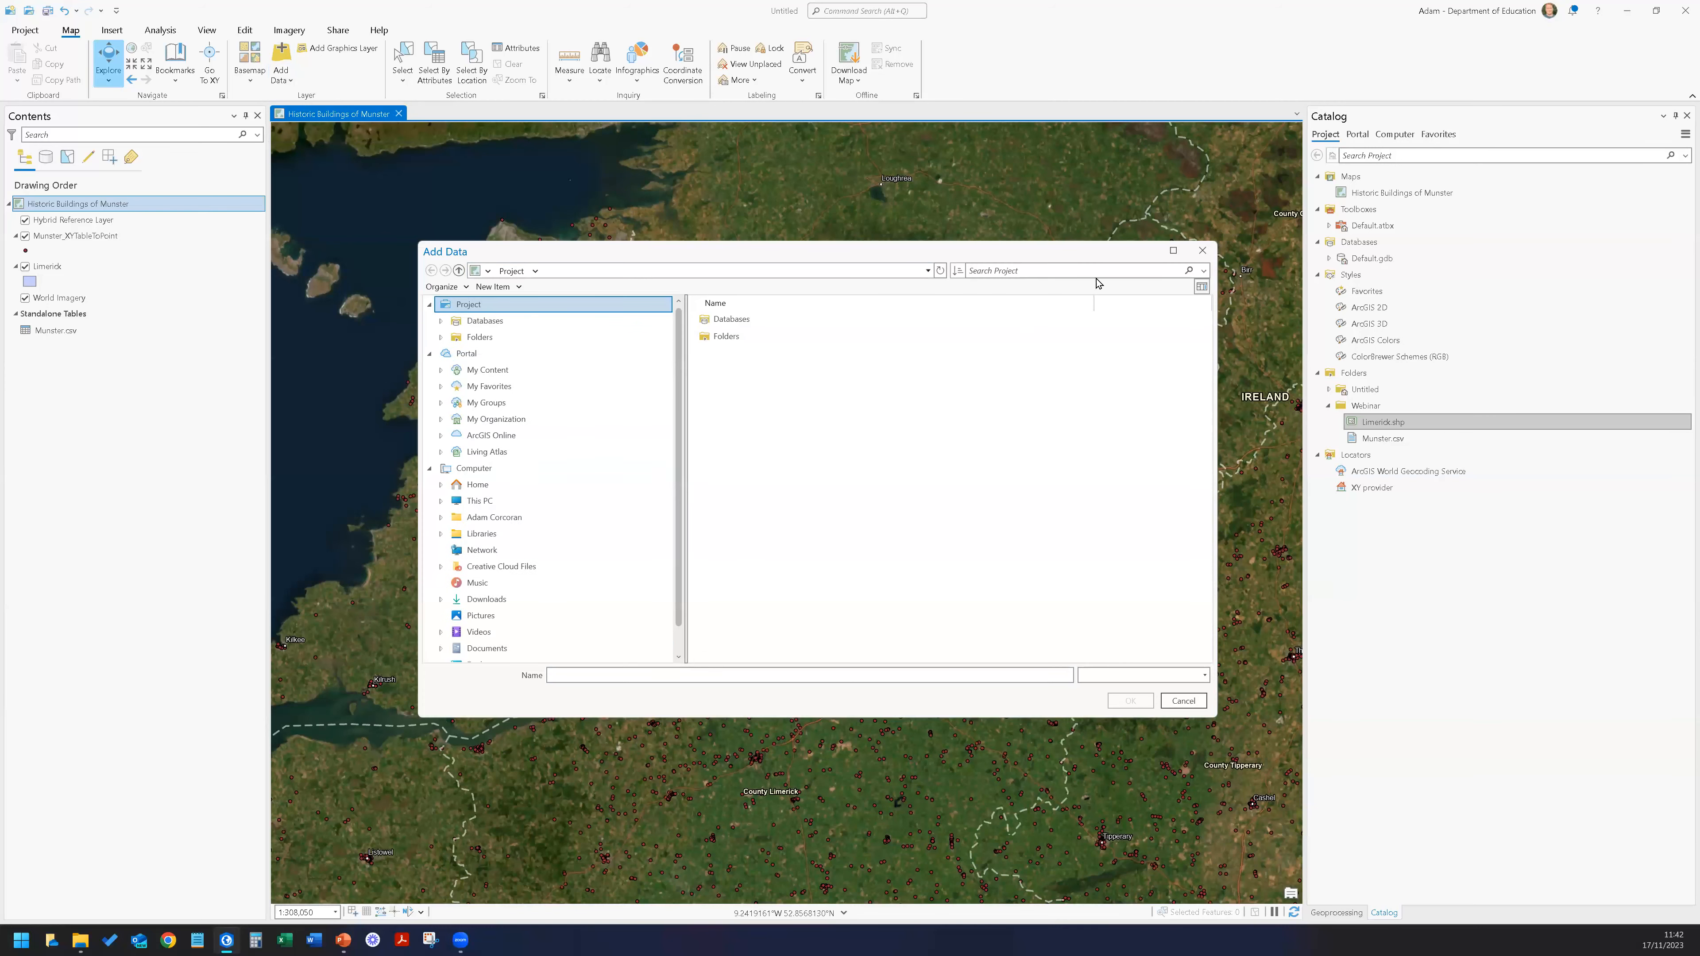
click(1203, 251)
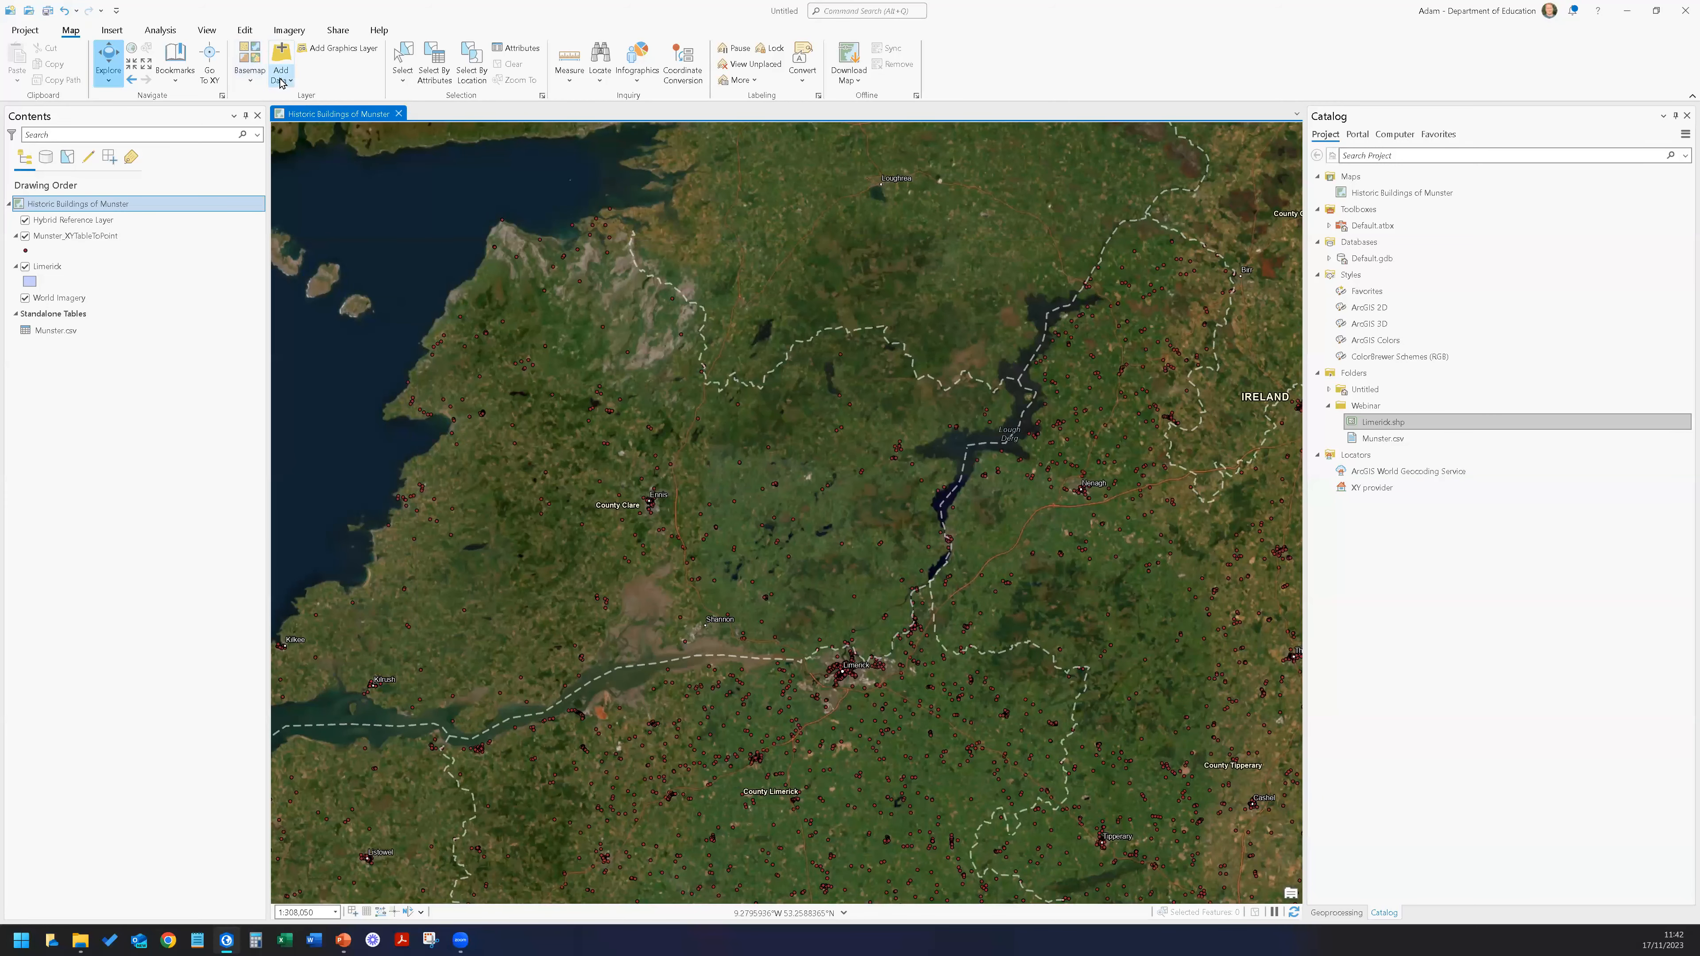
click(281, 81)
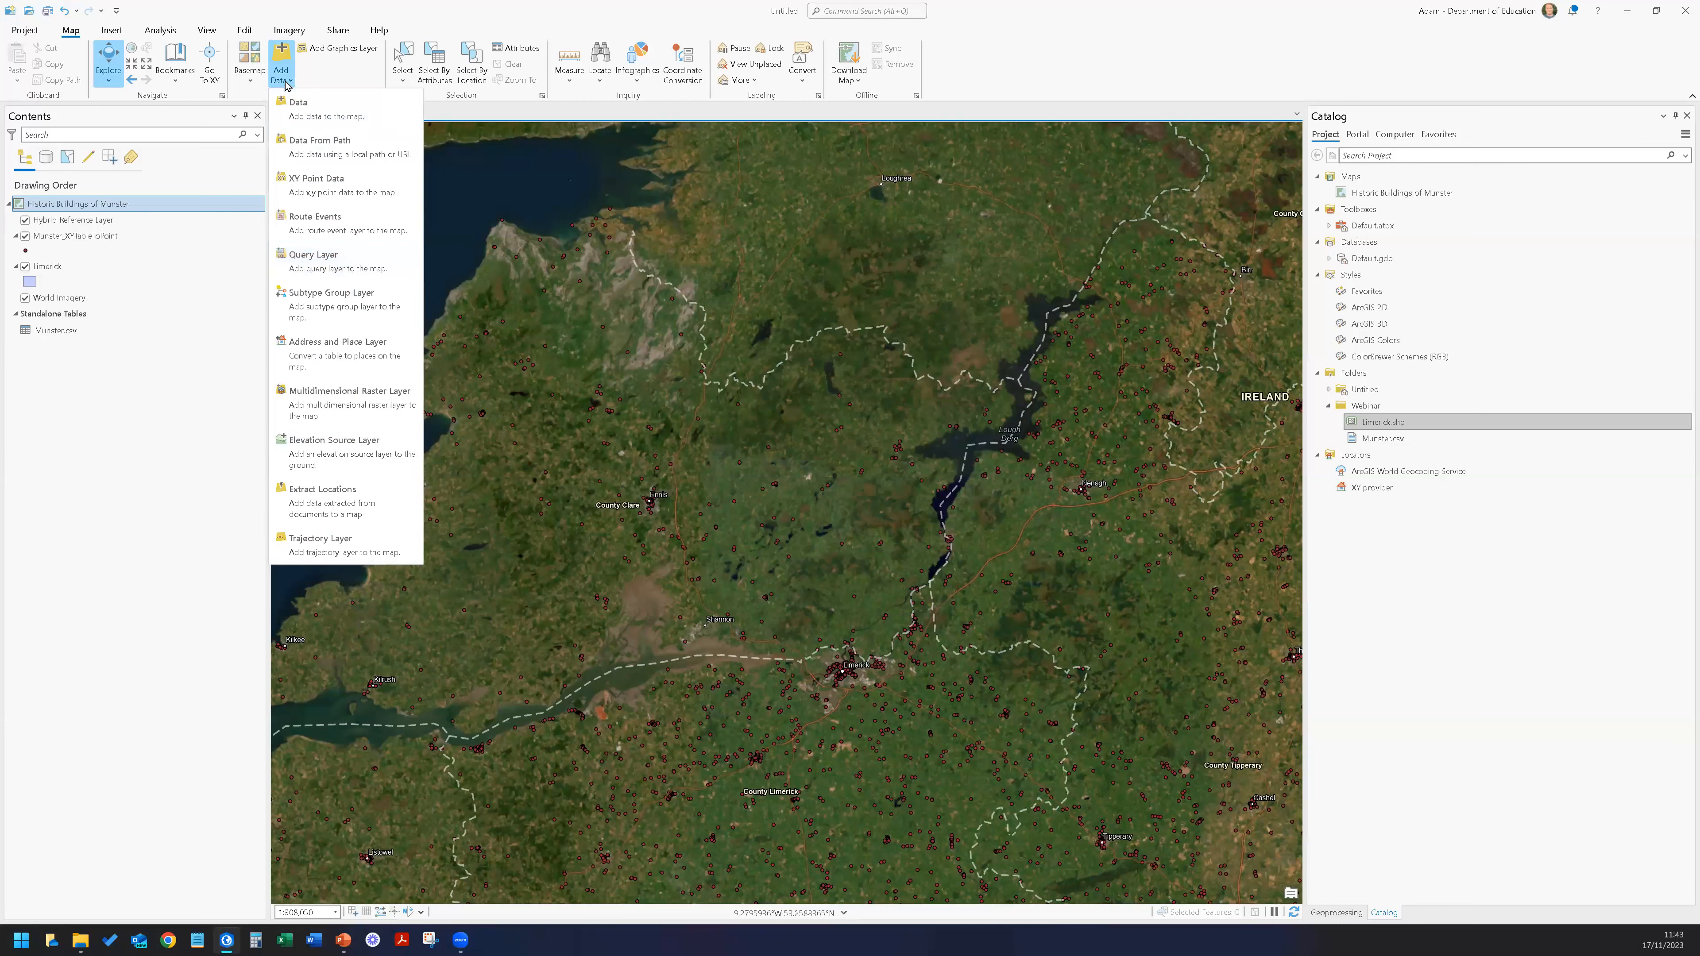
click(318, 78)
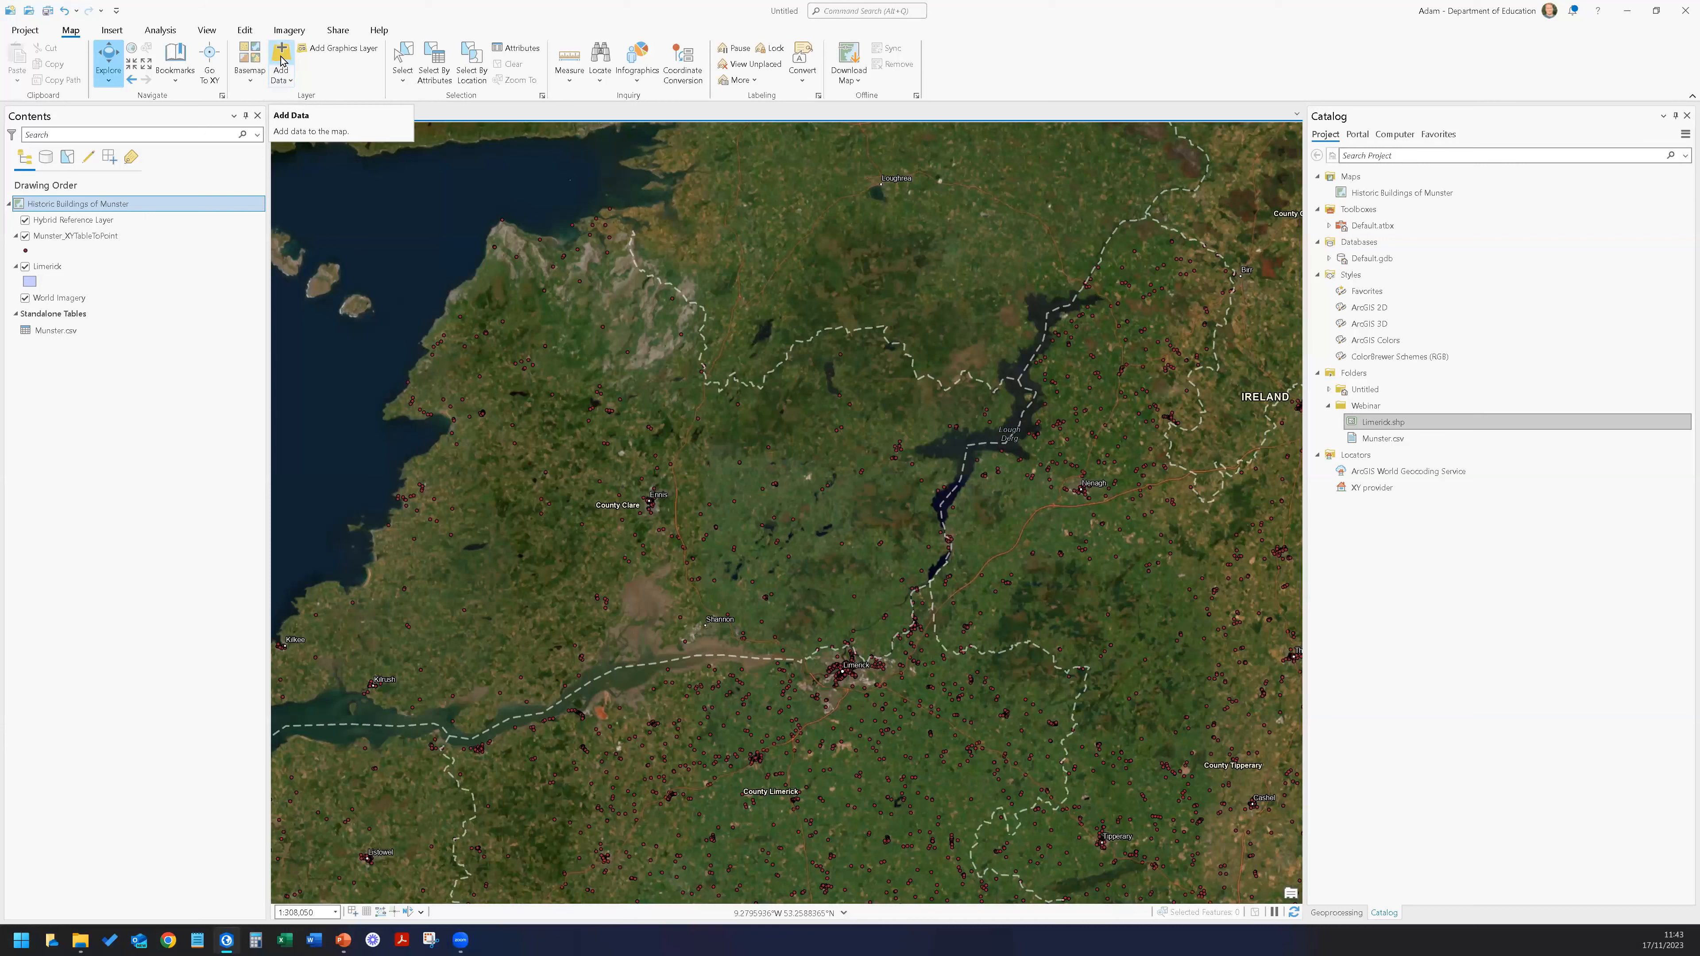
click(283, 57)
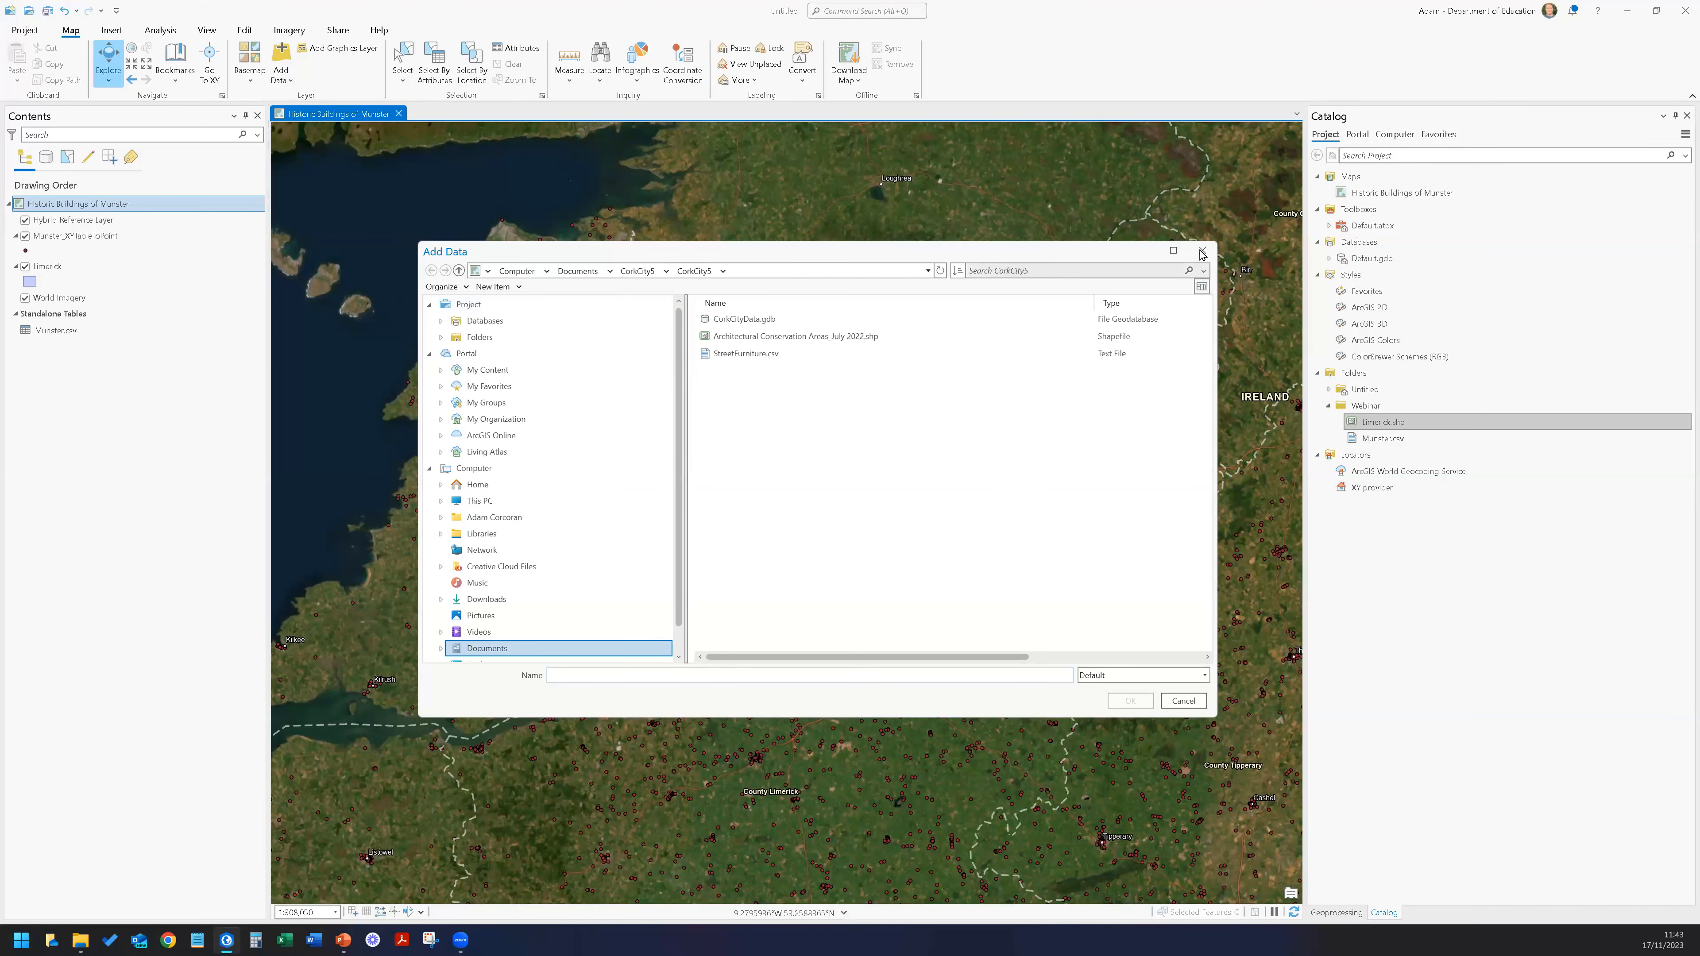
click(1201, 252)
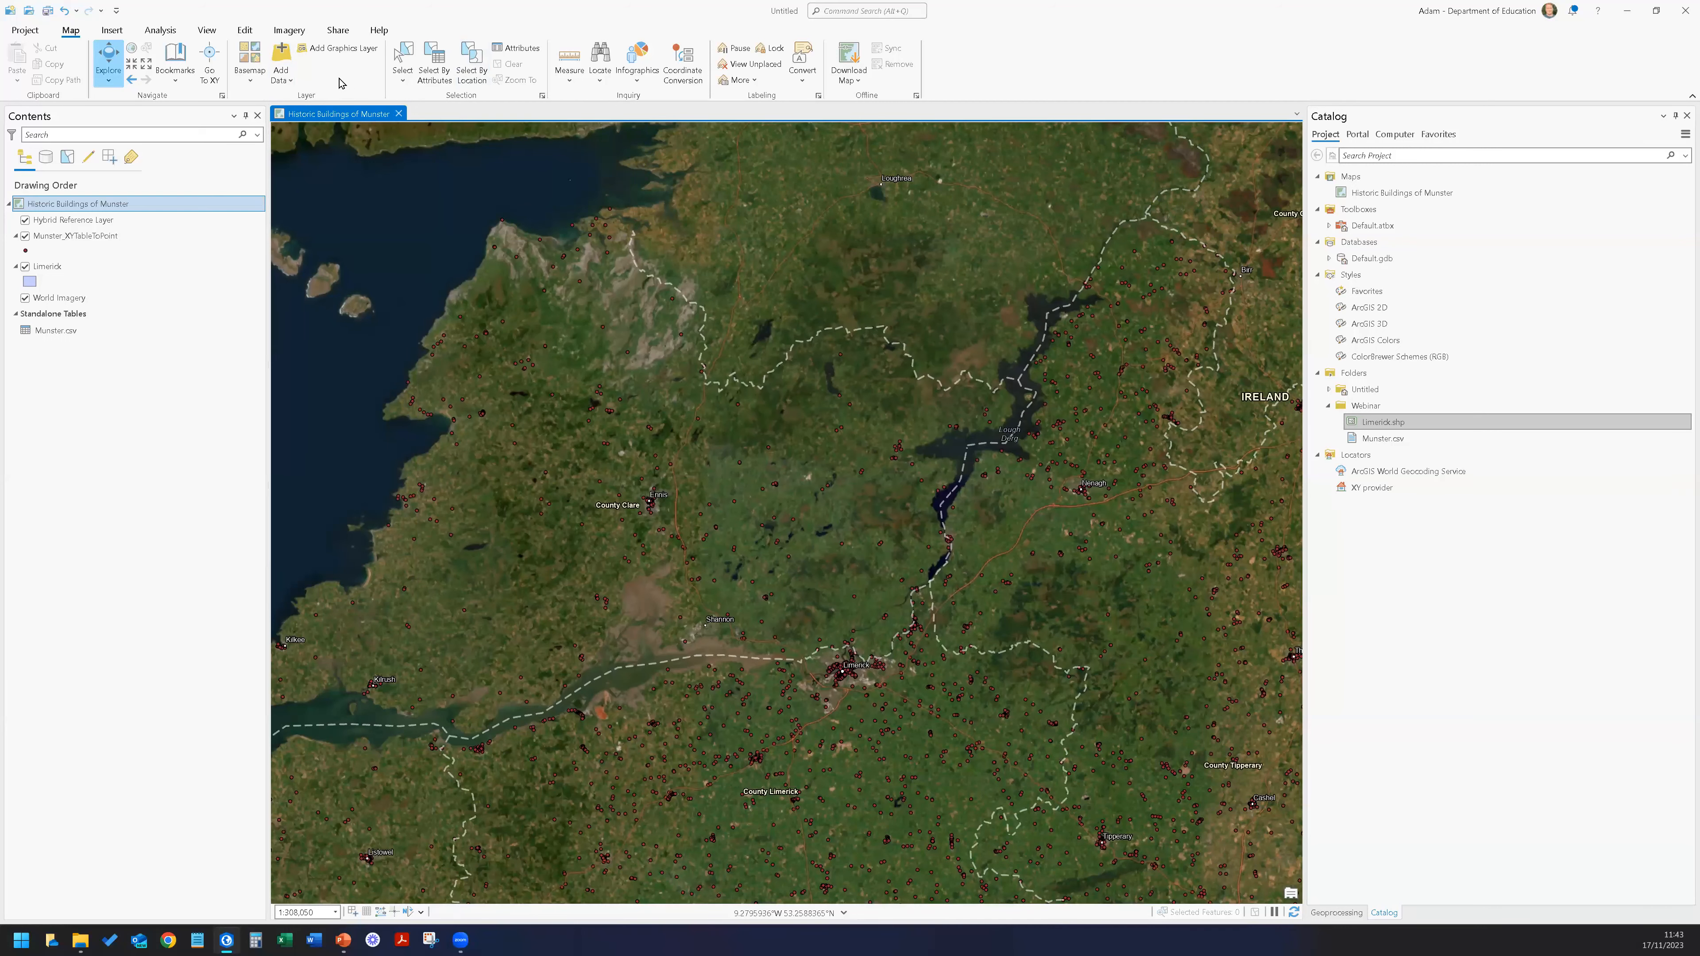
click(286, 81)
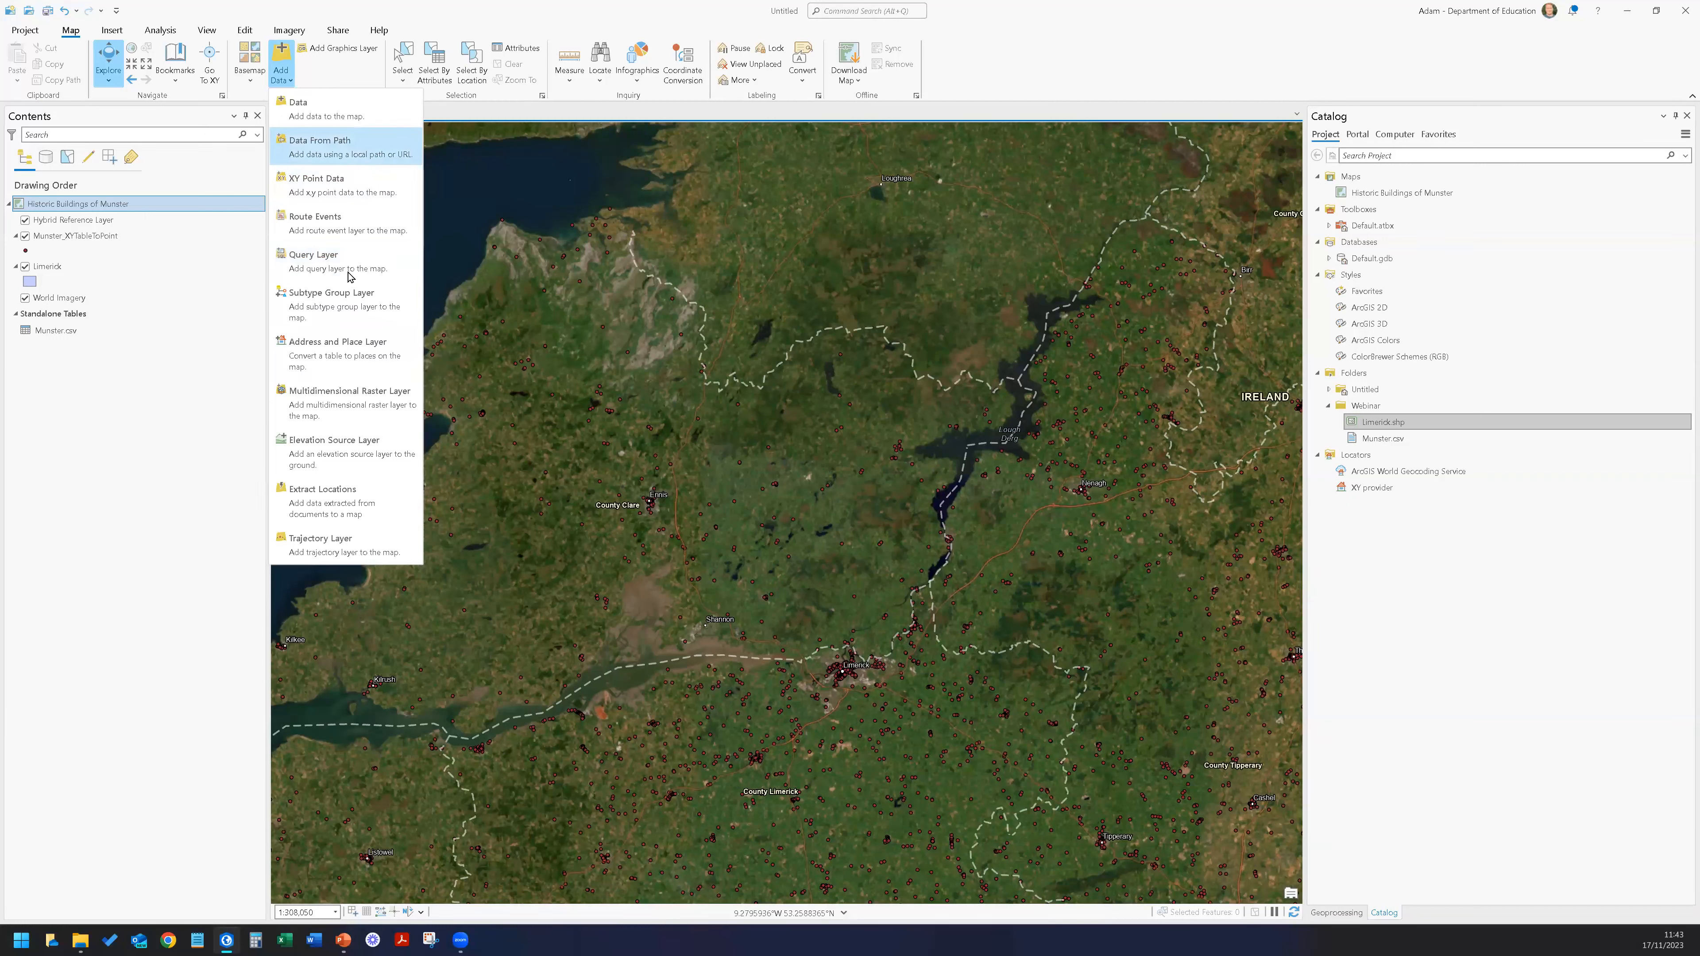
Search the Living Atlas for ireland and add the Ireland County Boundaries feature layer to the map.
click(281, 65)
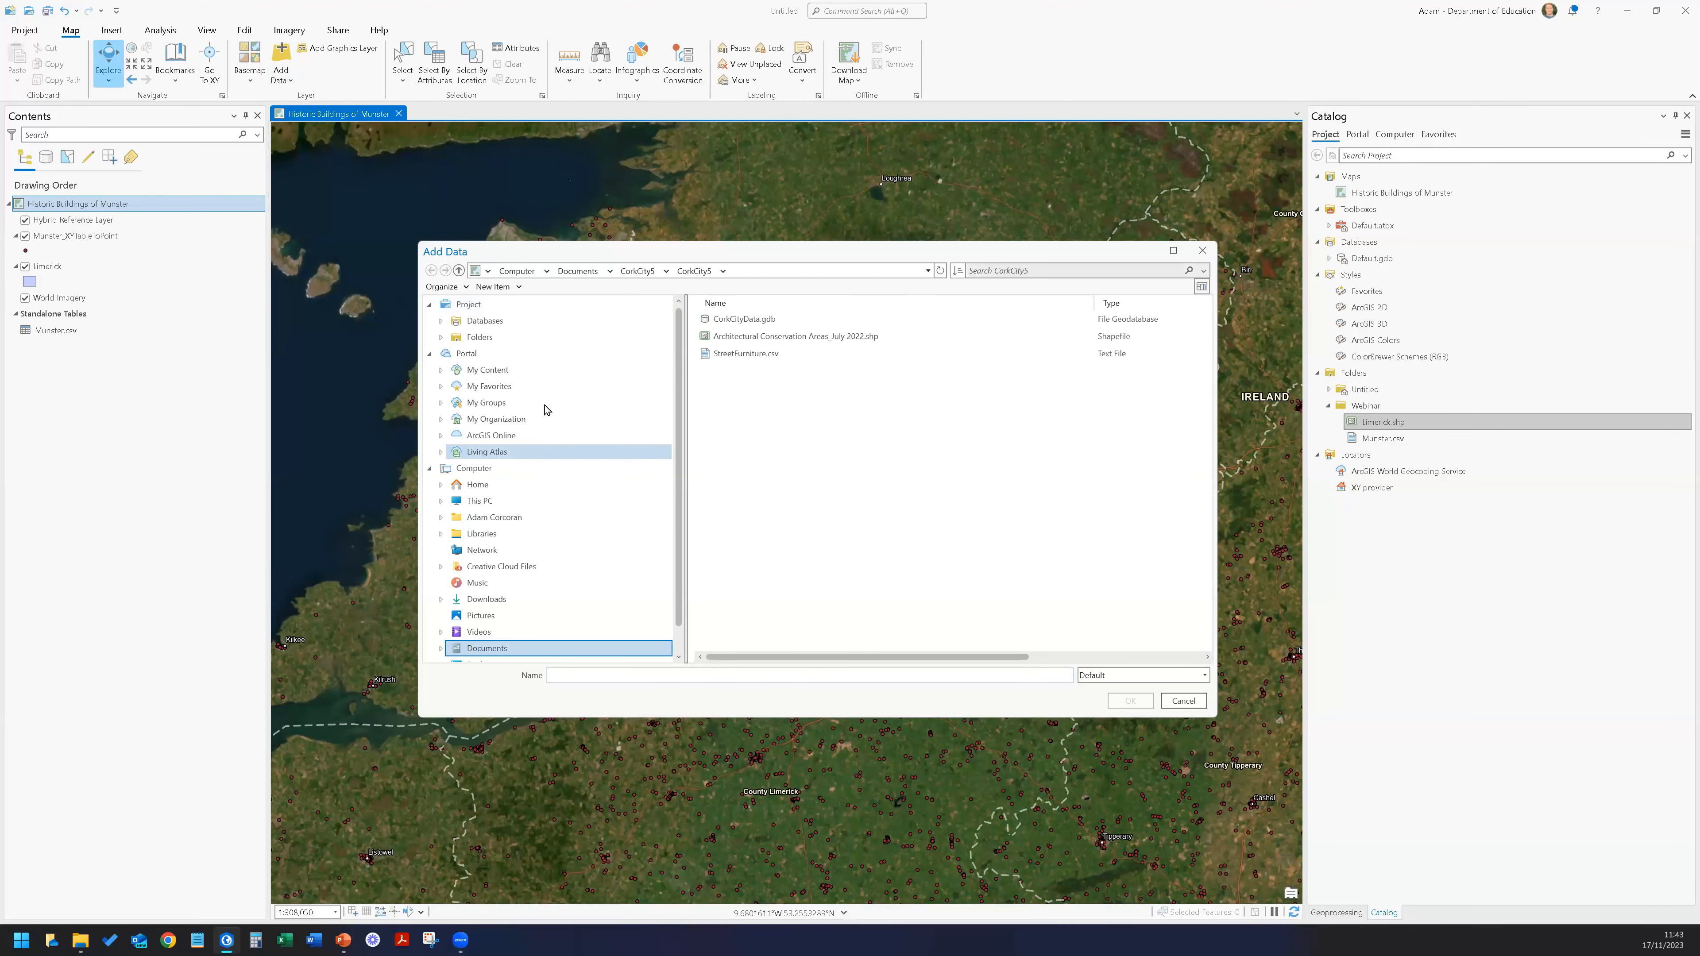
click(509, 451)
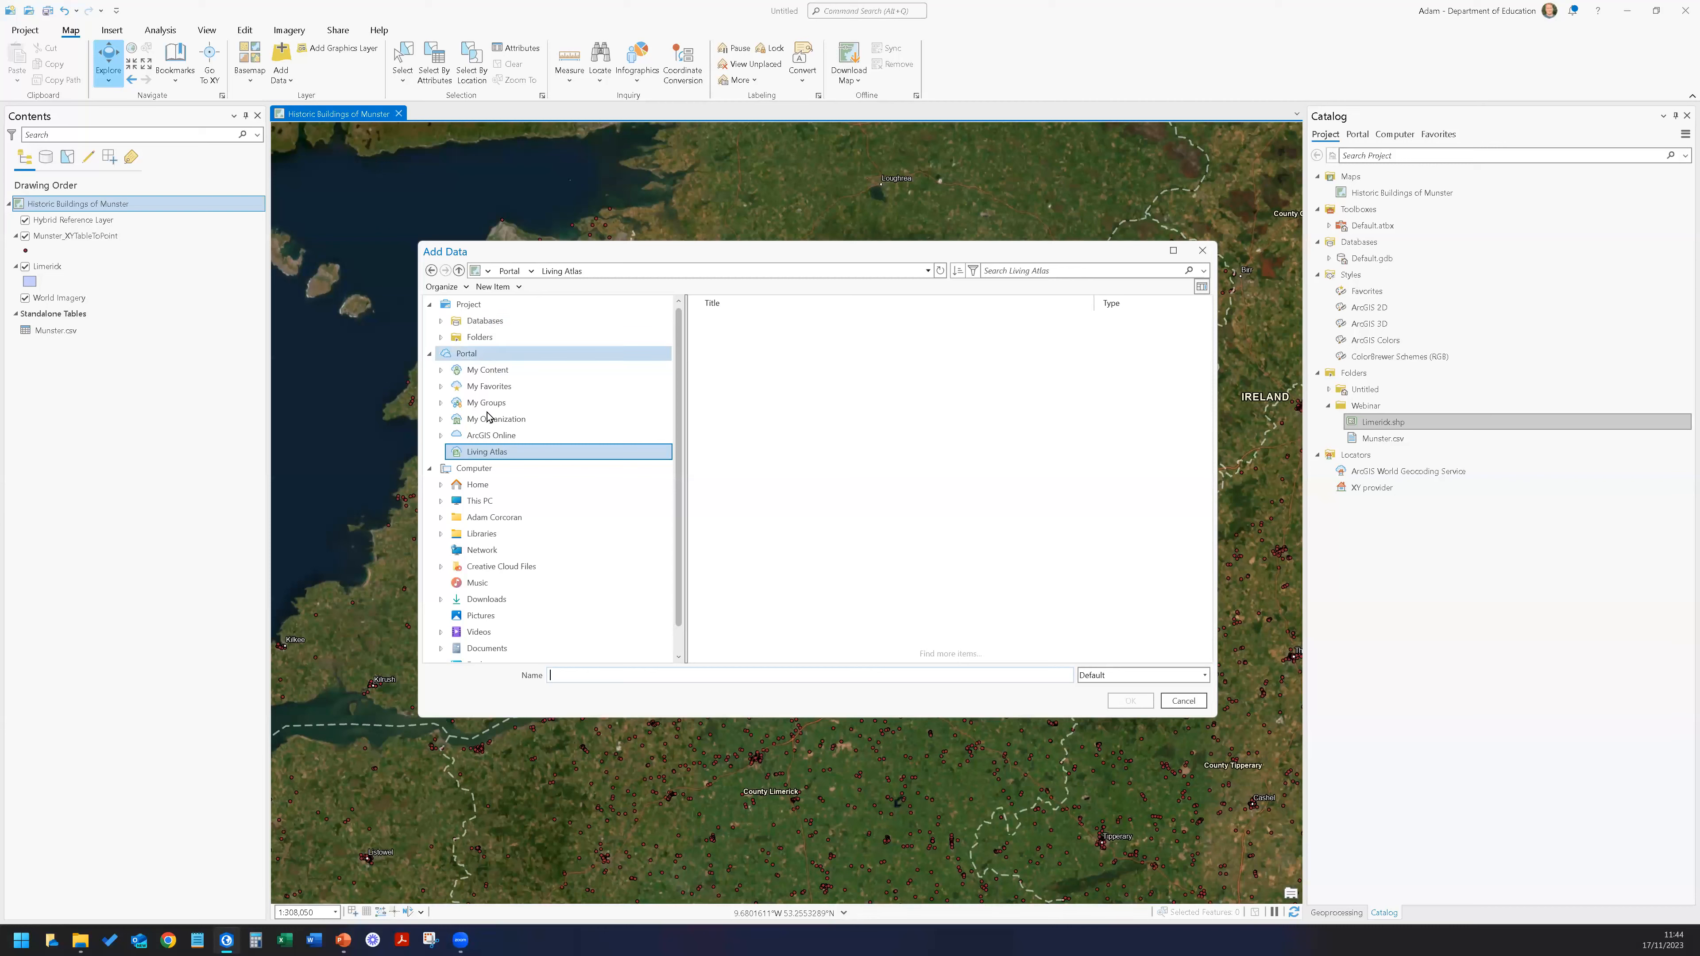
click(1041, 270)
text(ireland)
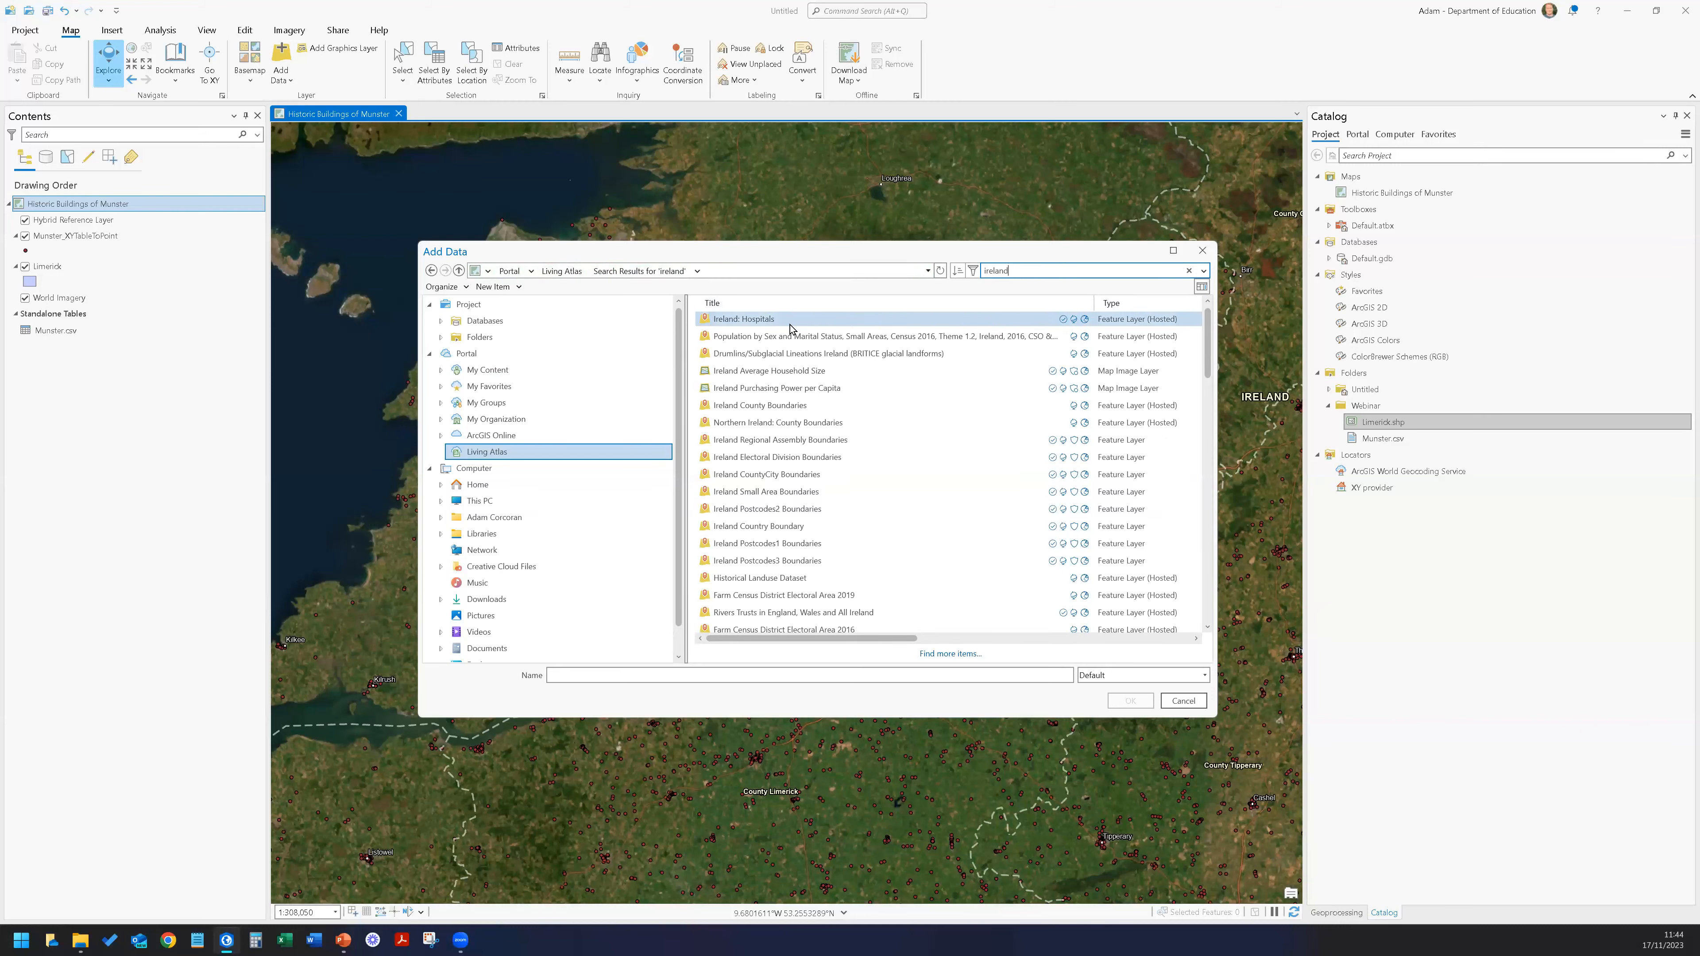
click(774, 404)
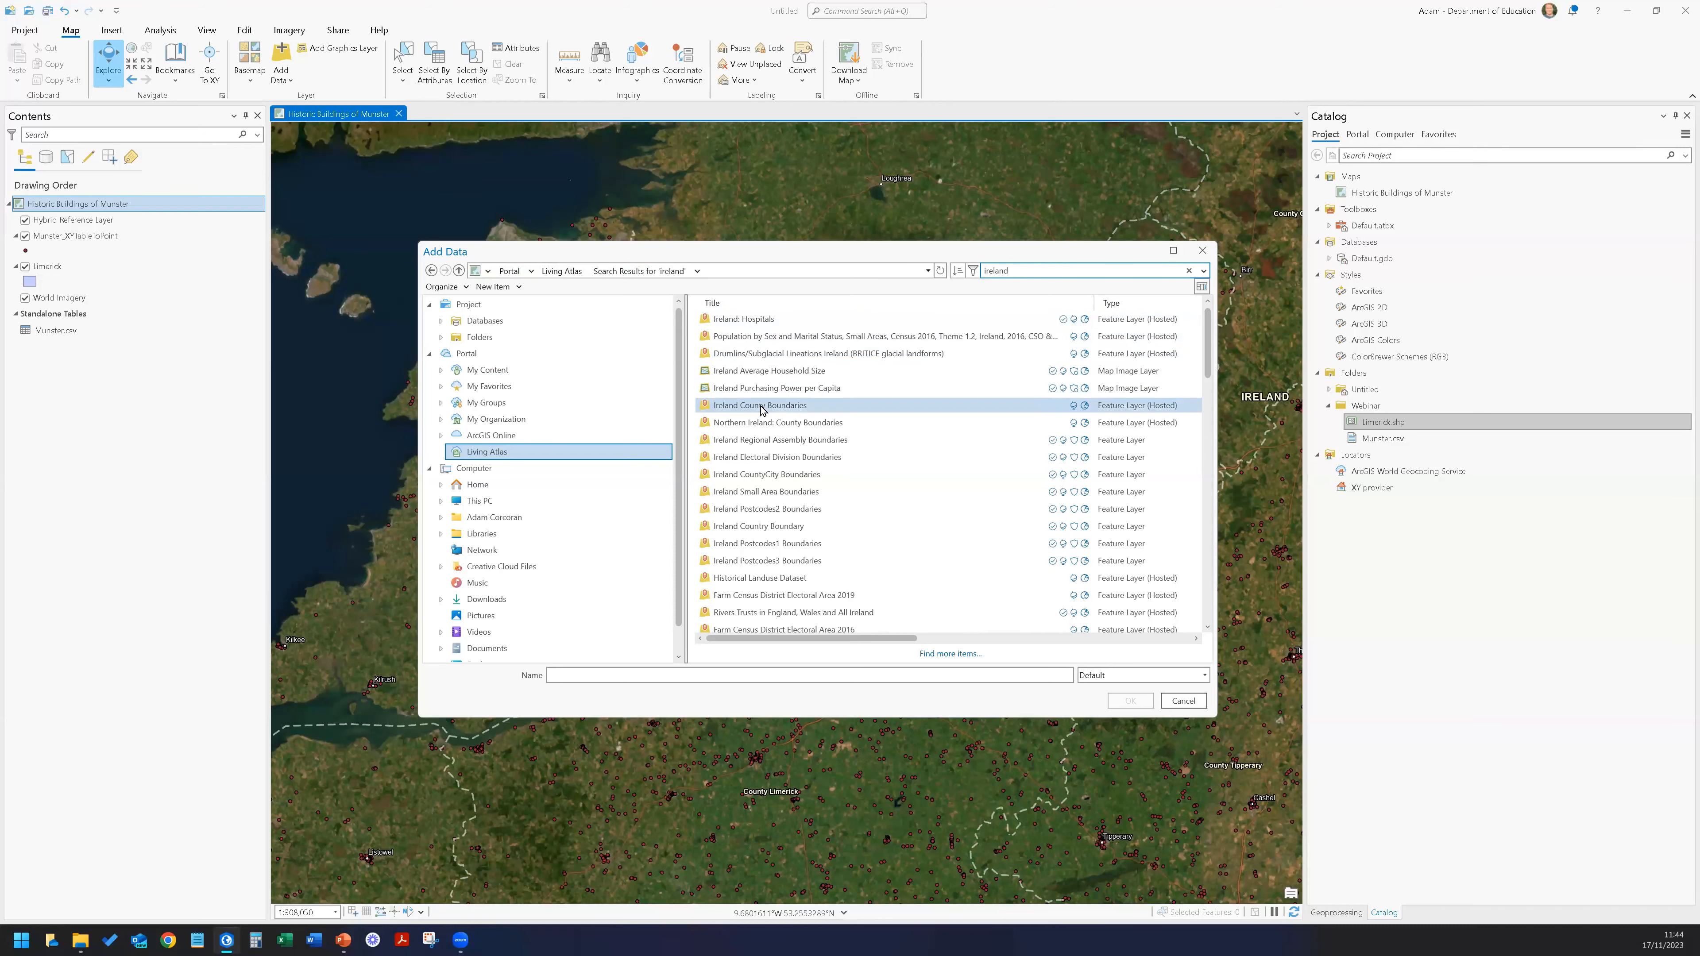
click(1143, 707)
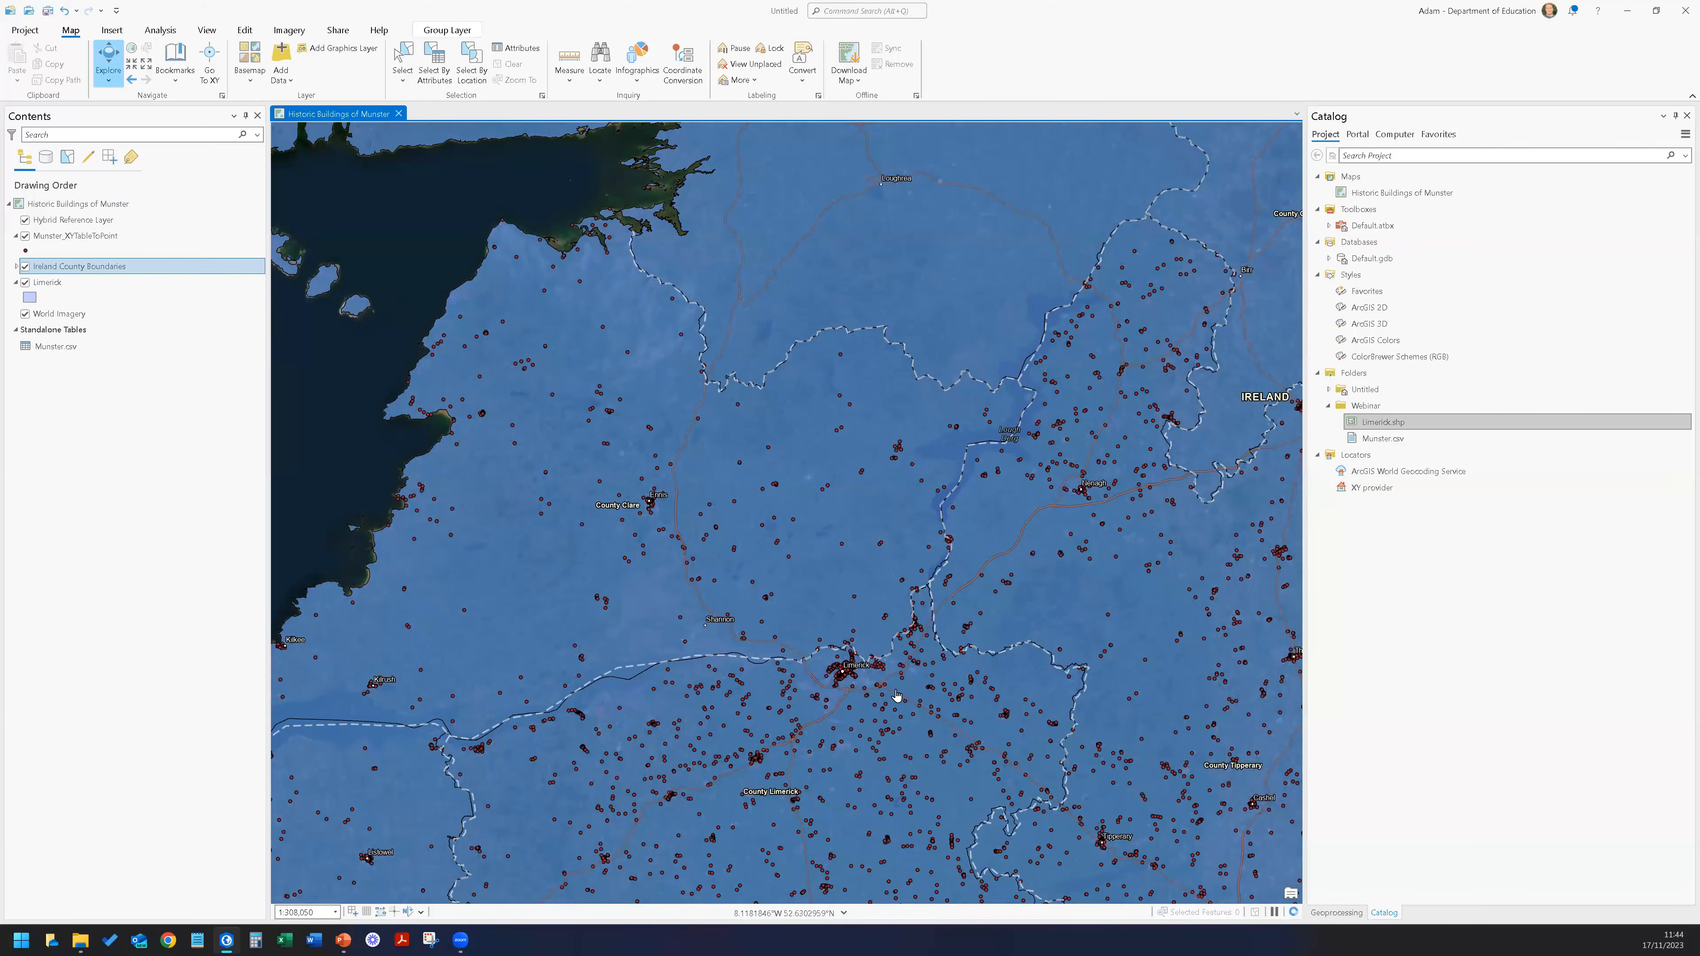
scroll(925, 724, down, 3)
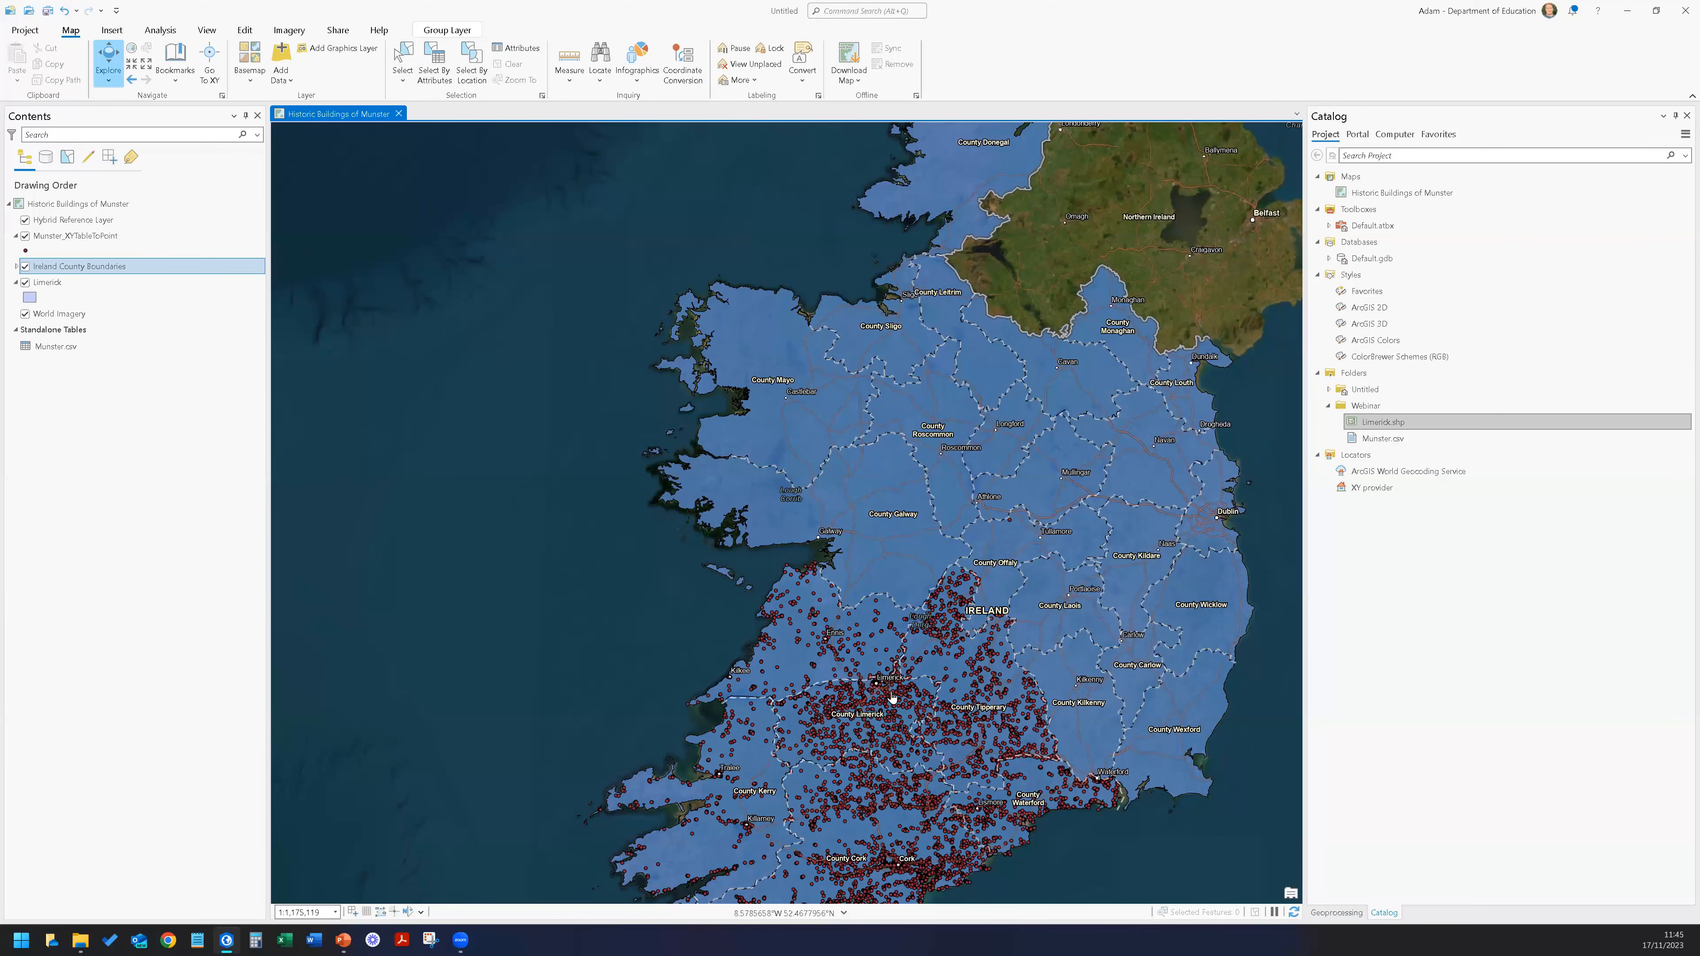
scroll(894, 689, up, 2)
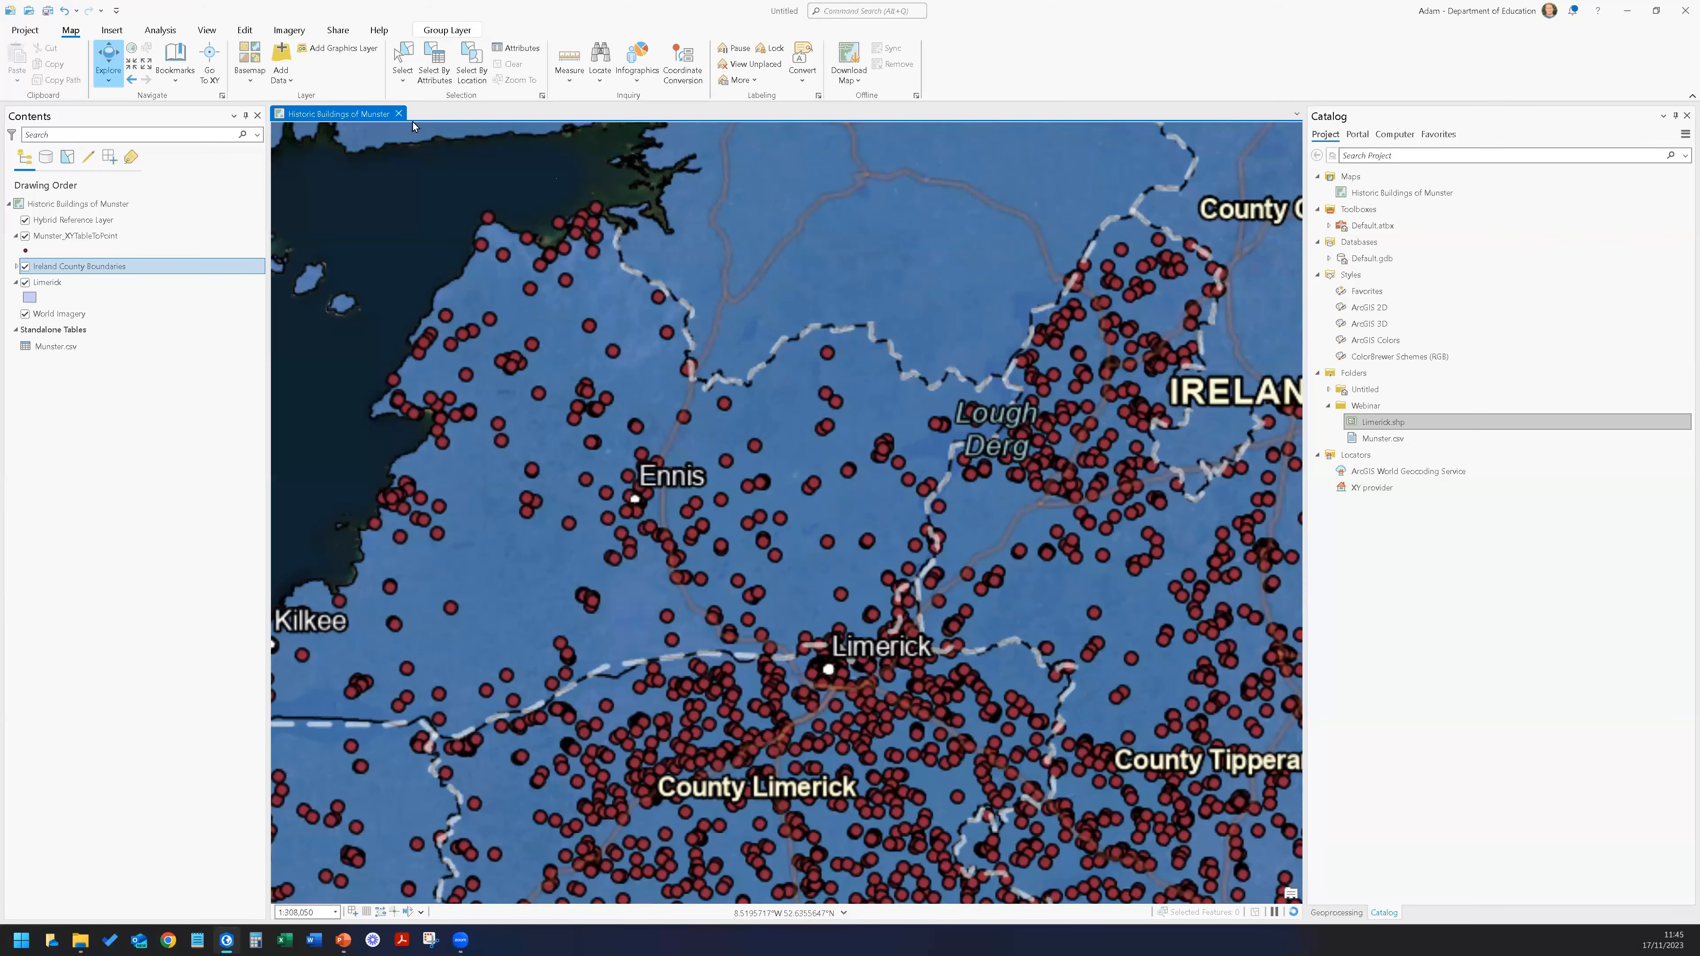
Set up a Select By Location of Limerick and Munster_XYTableToPoint features that intersect Ireland County Boundaries, then close it without applying.
click(402, 79)
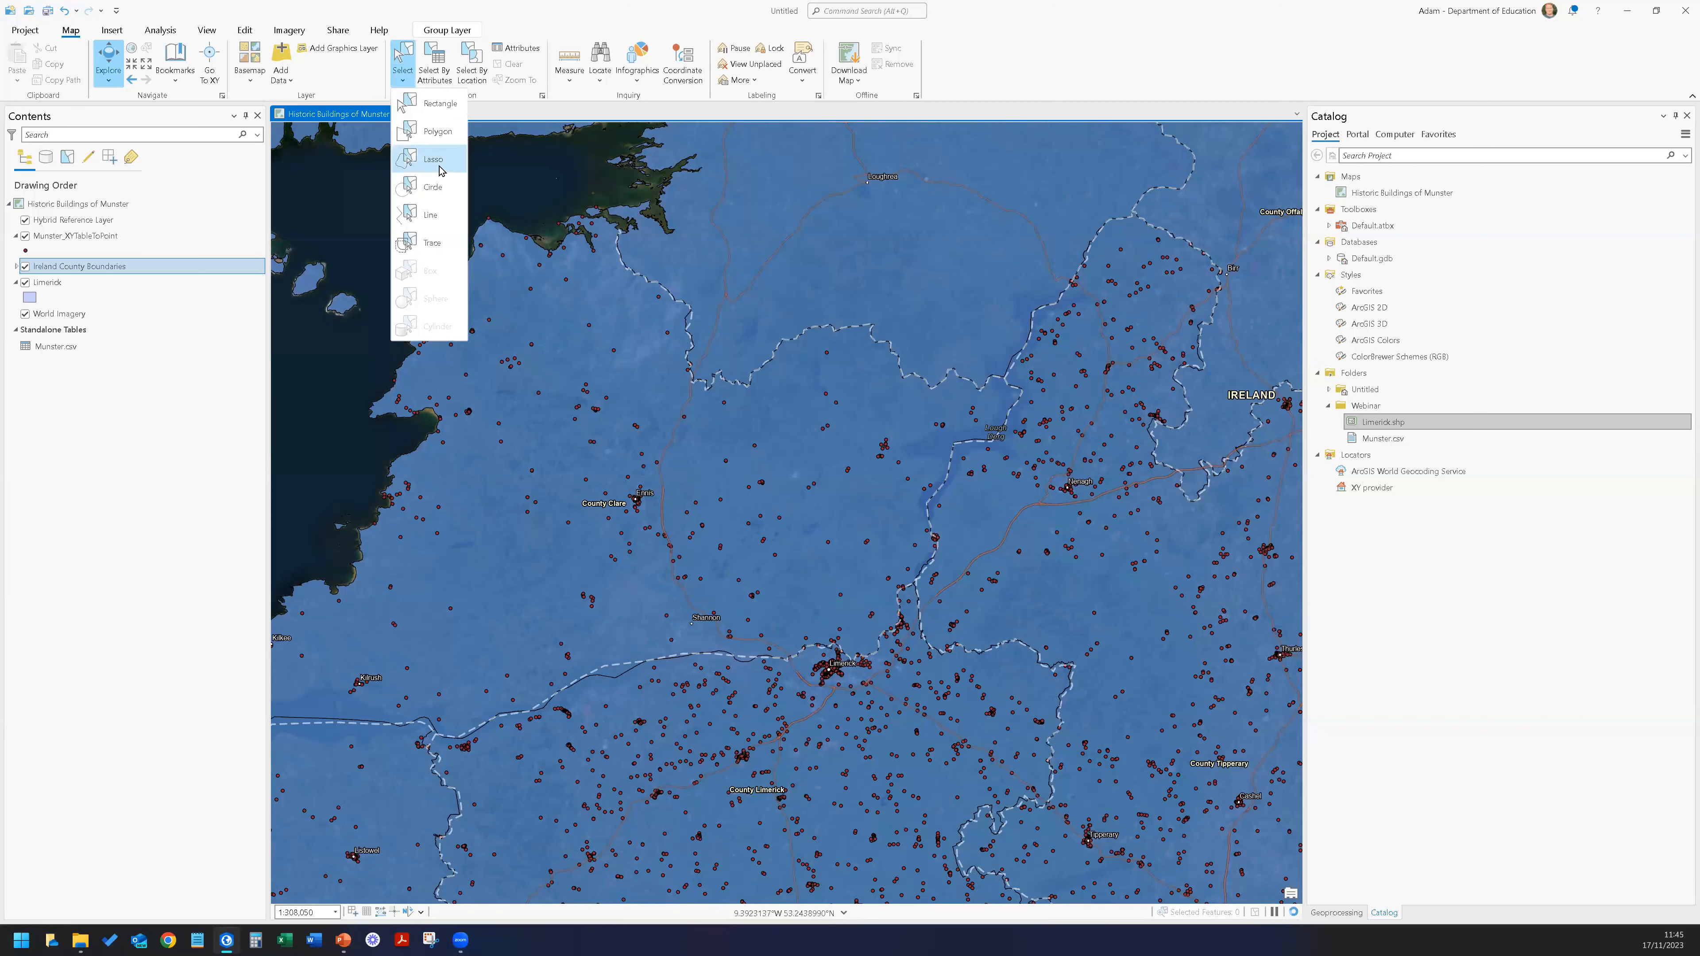
click(473, 70)
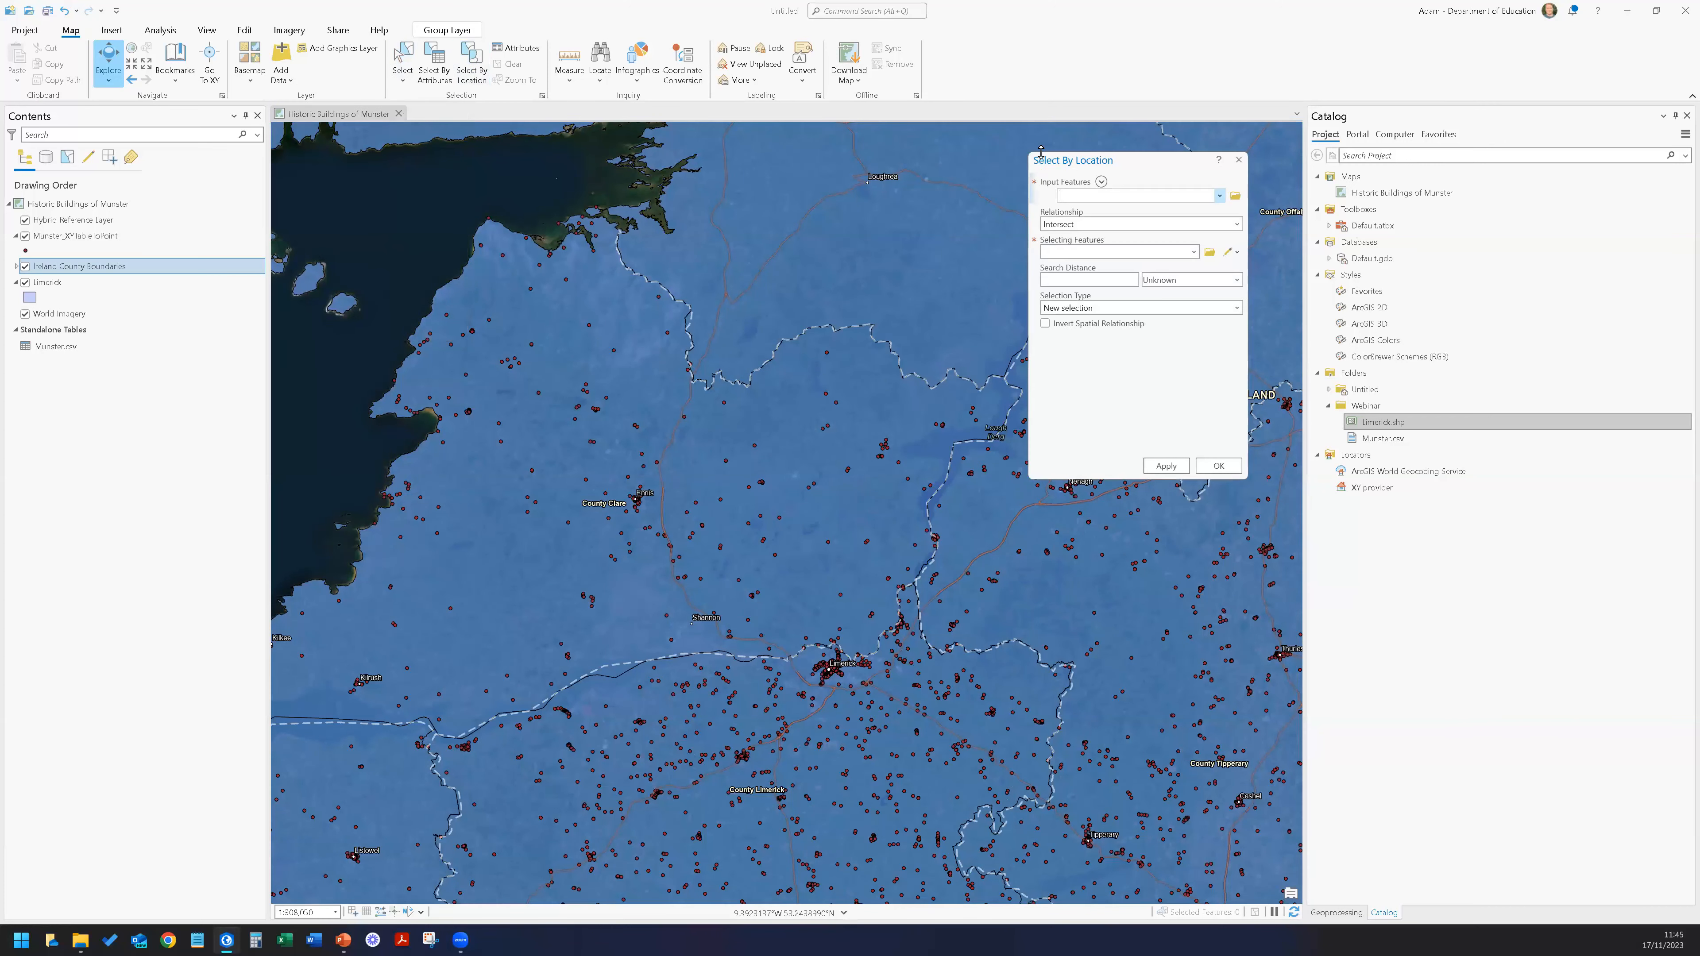
drag(1124, 168, 759, 213)
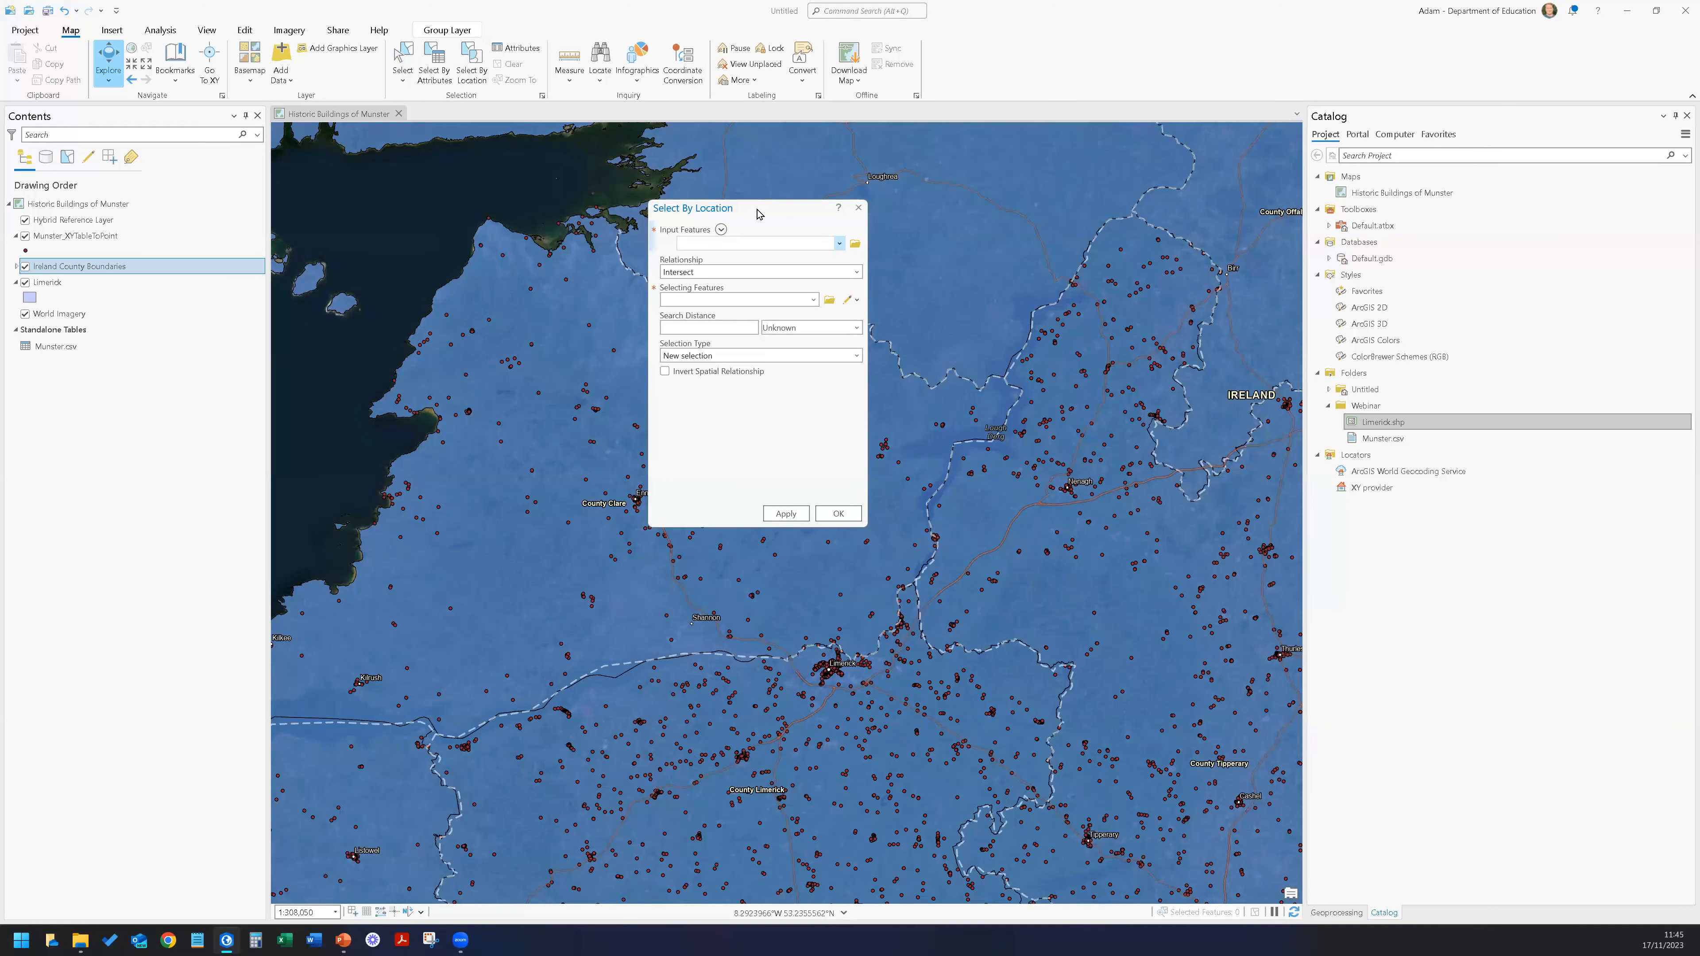
click(721, 230)
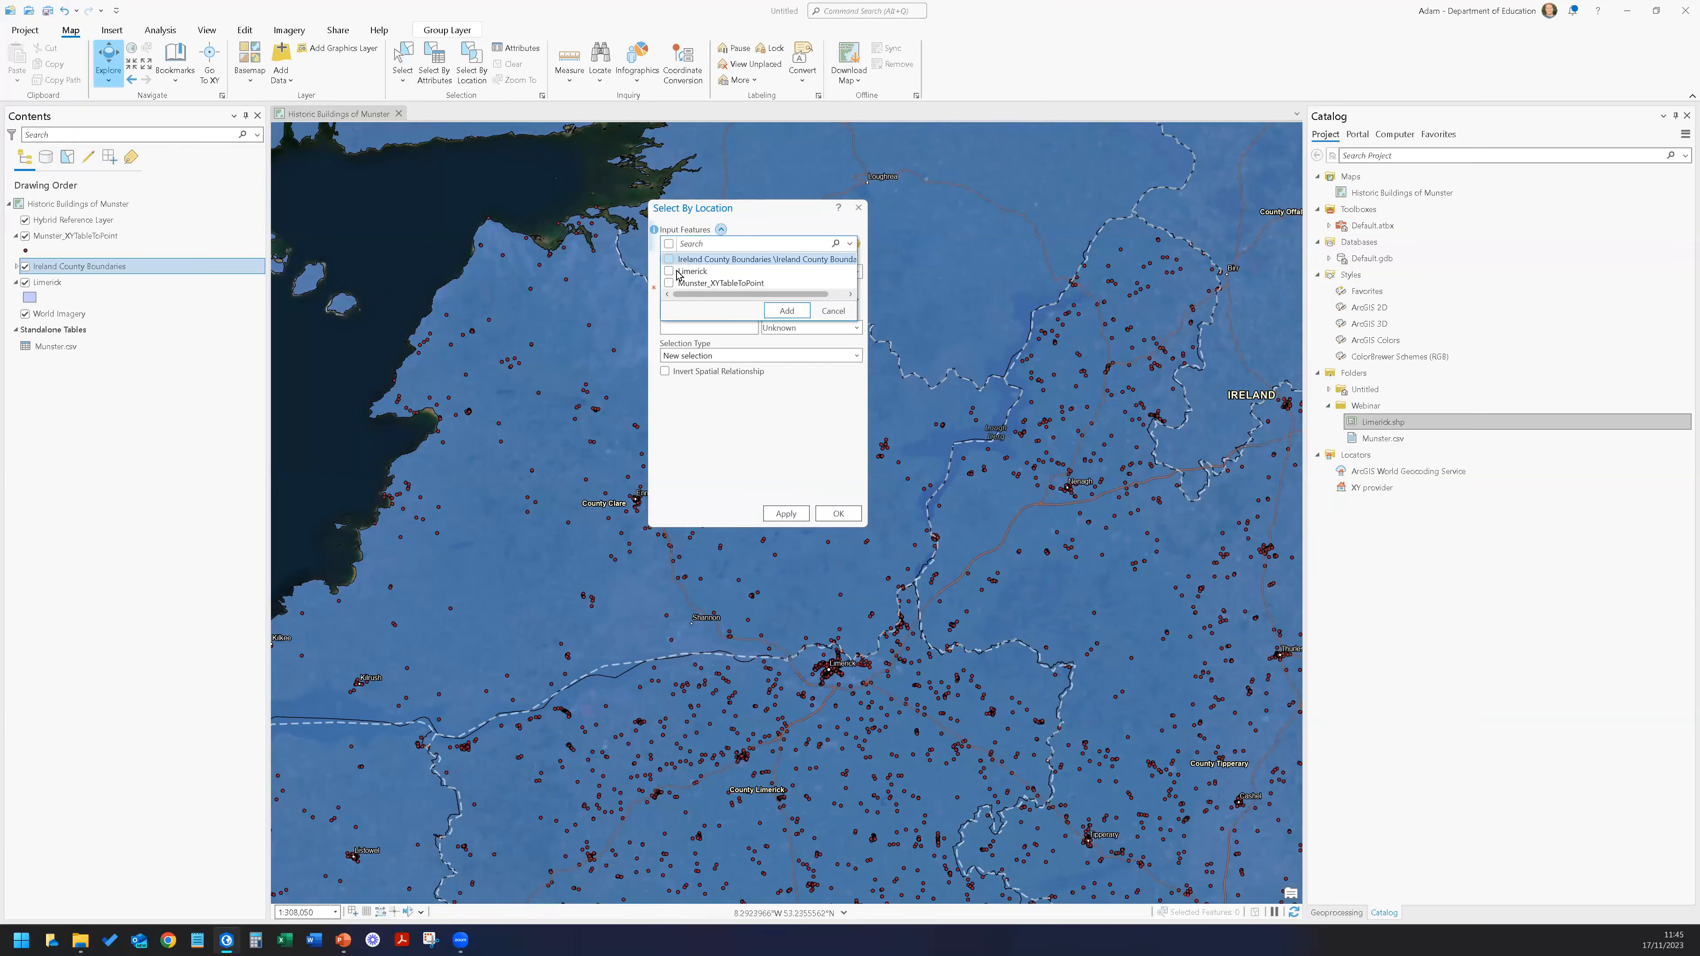
click(670, 283)
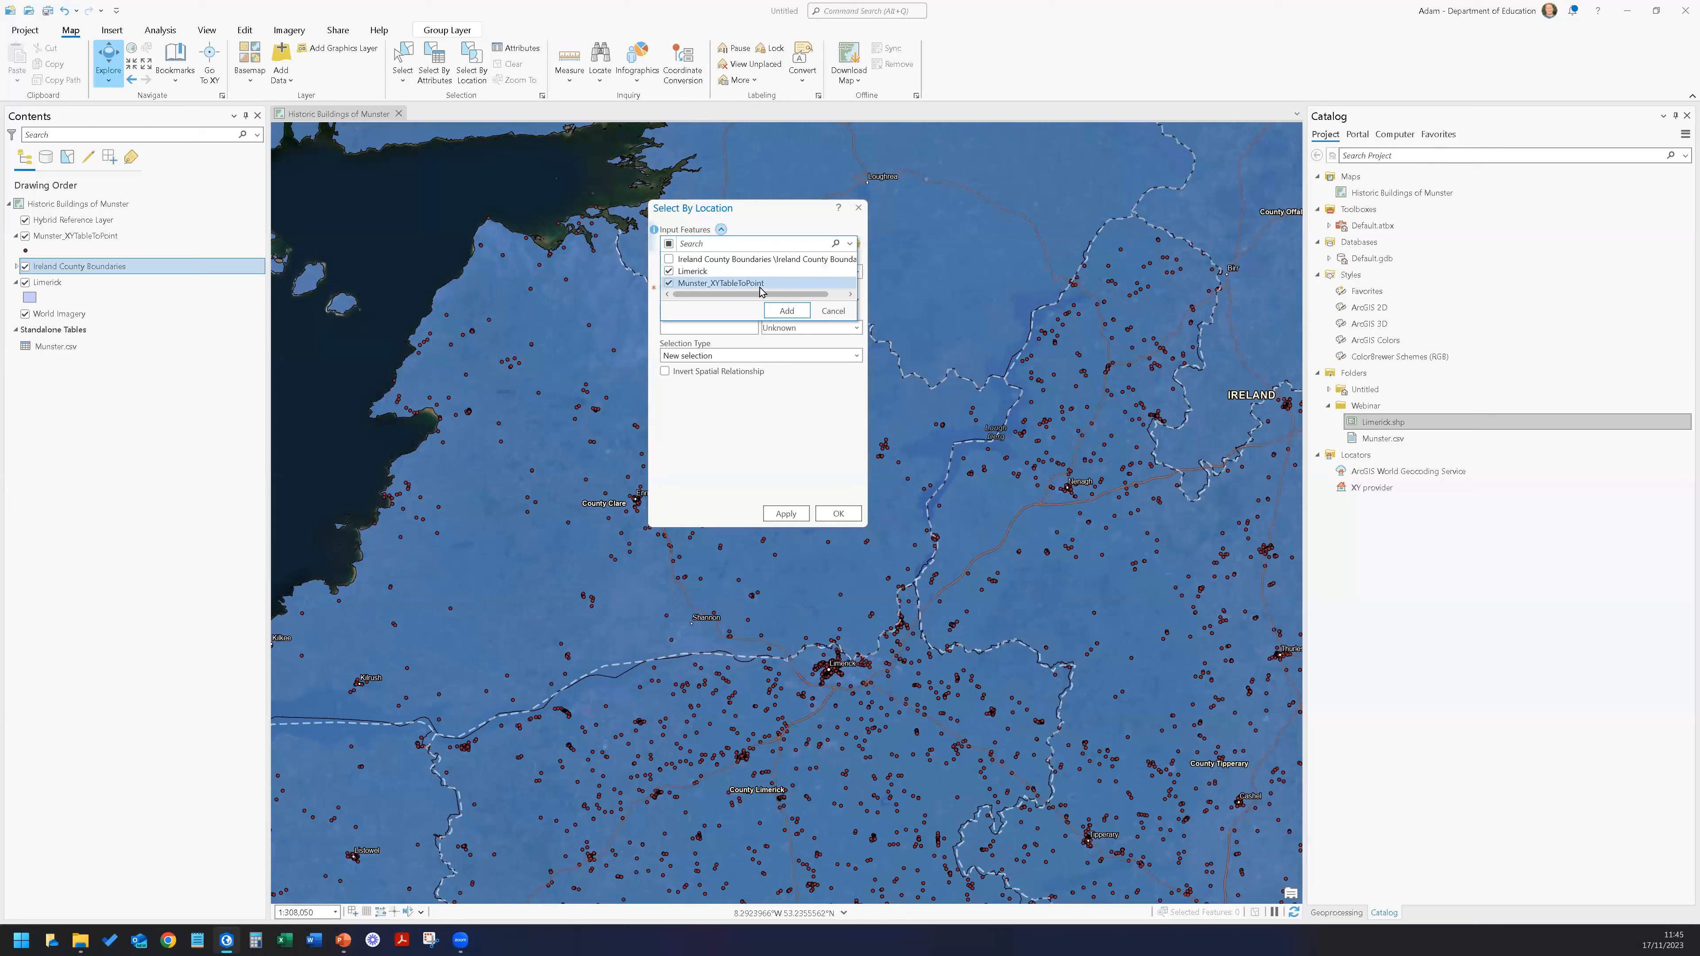
click(787, 311)
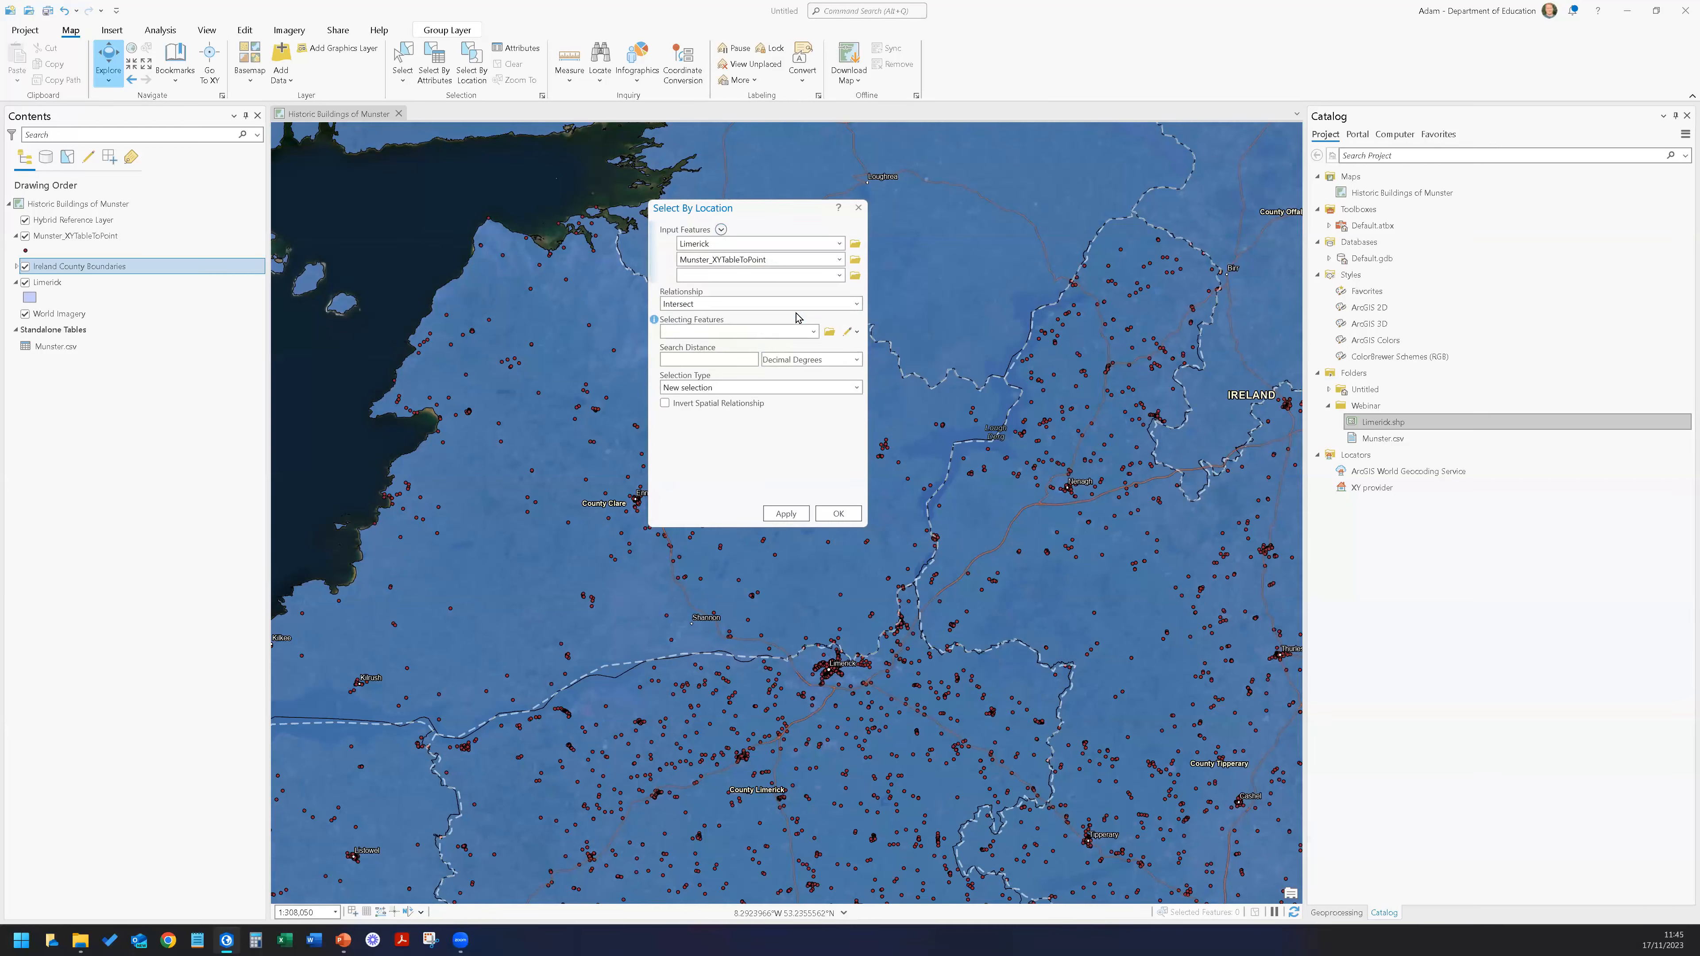
click(857, 304)
click(857, 305)
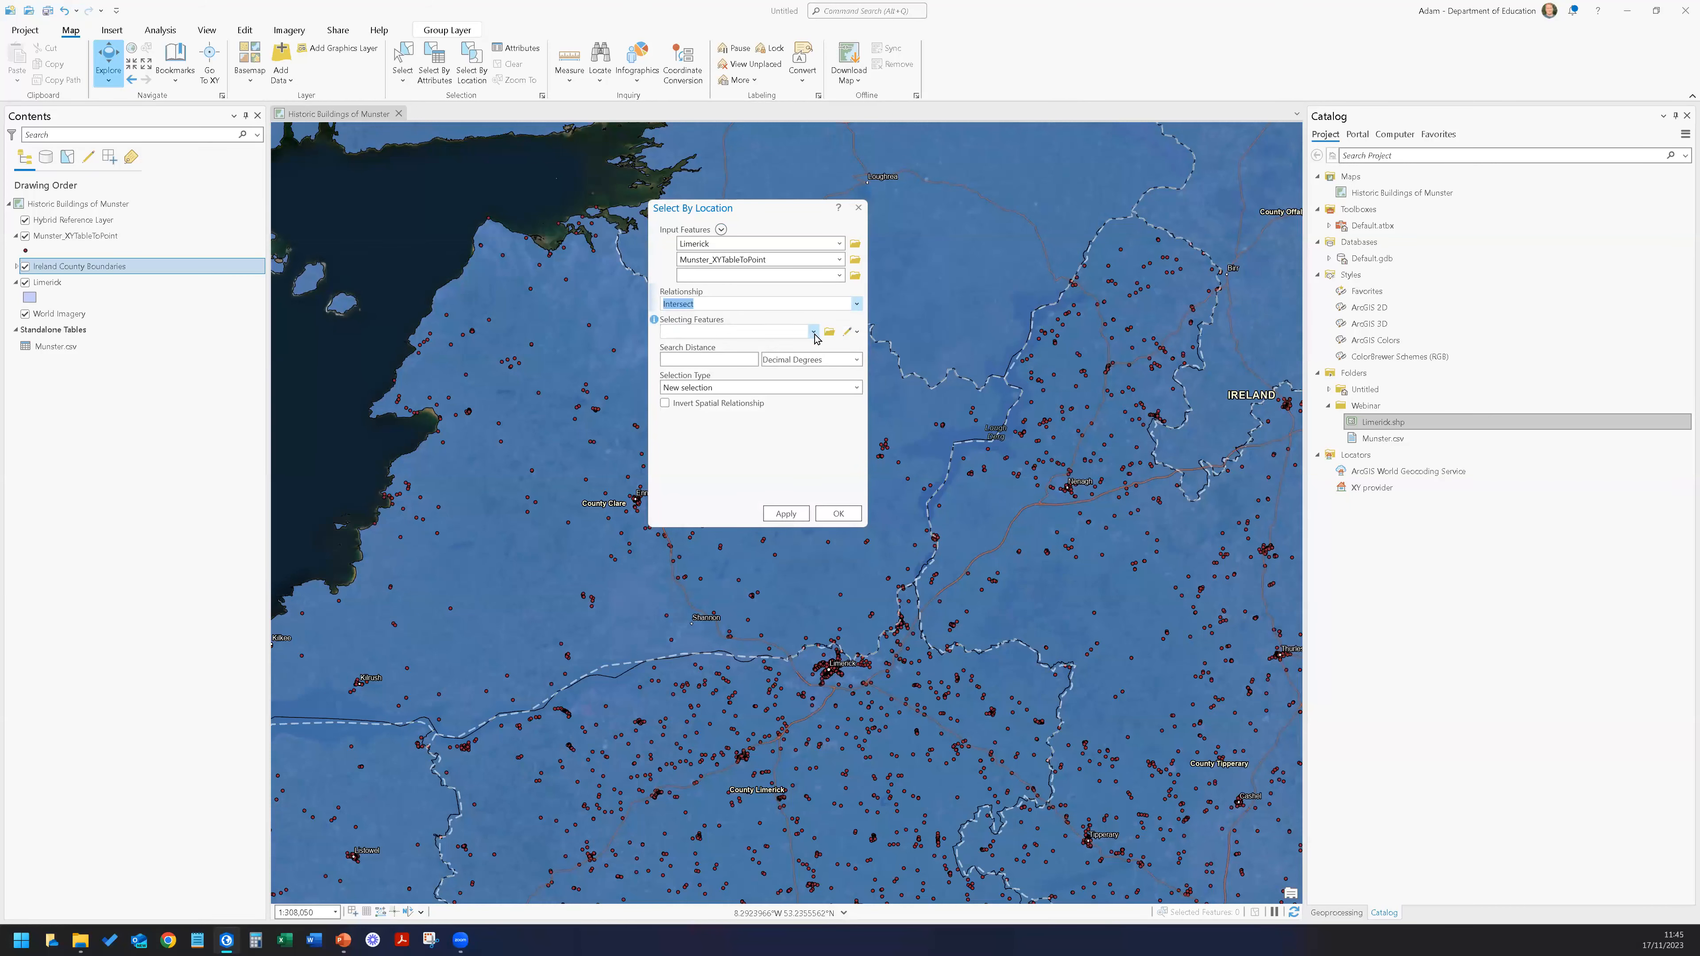
click(814, 332)
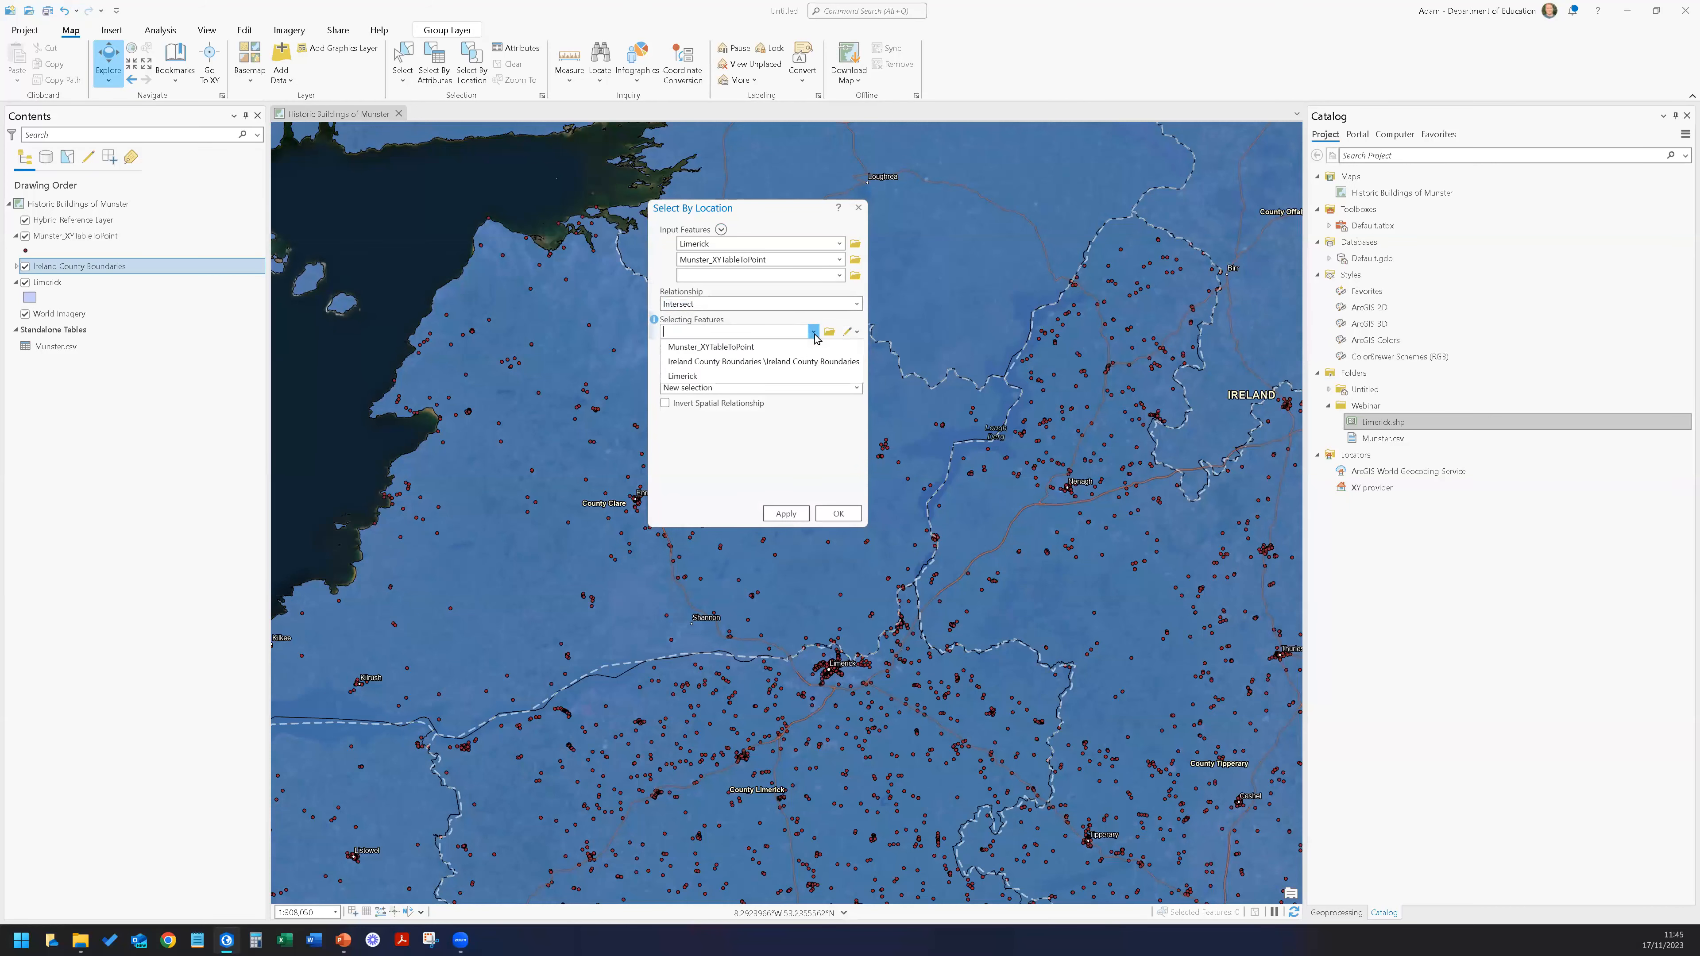
click(754, 363)
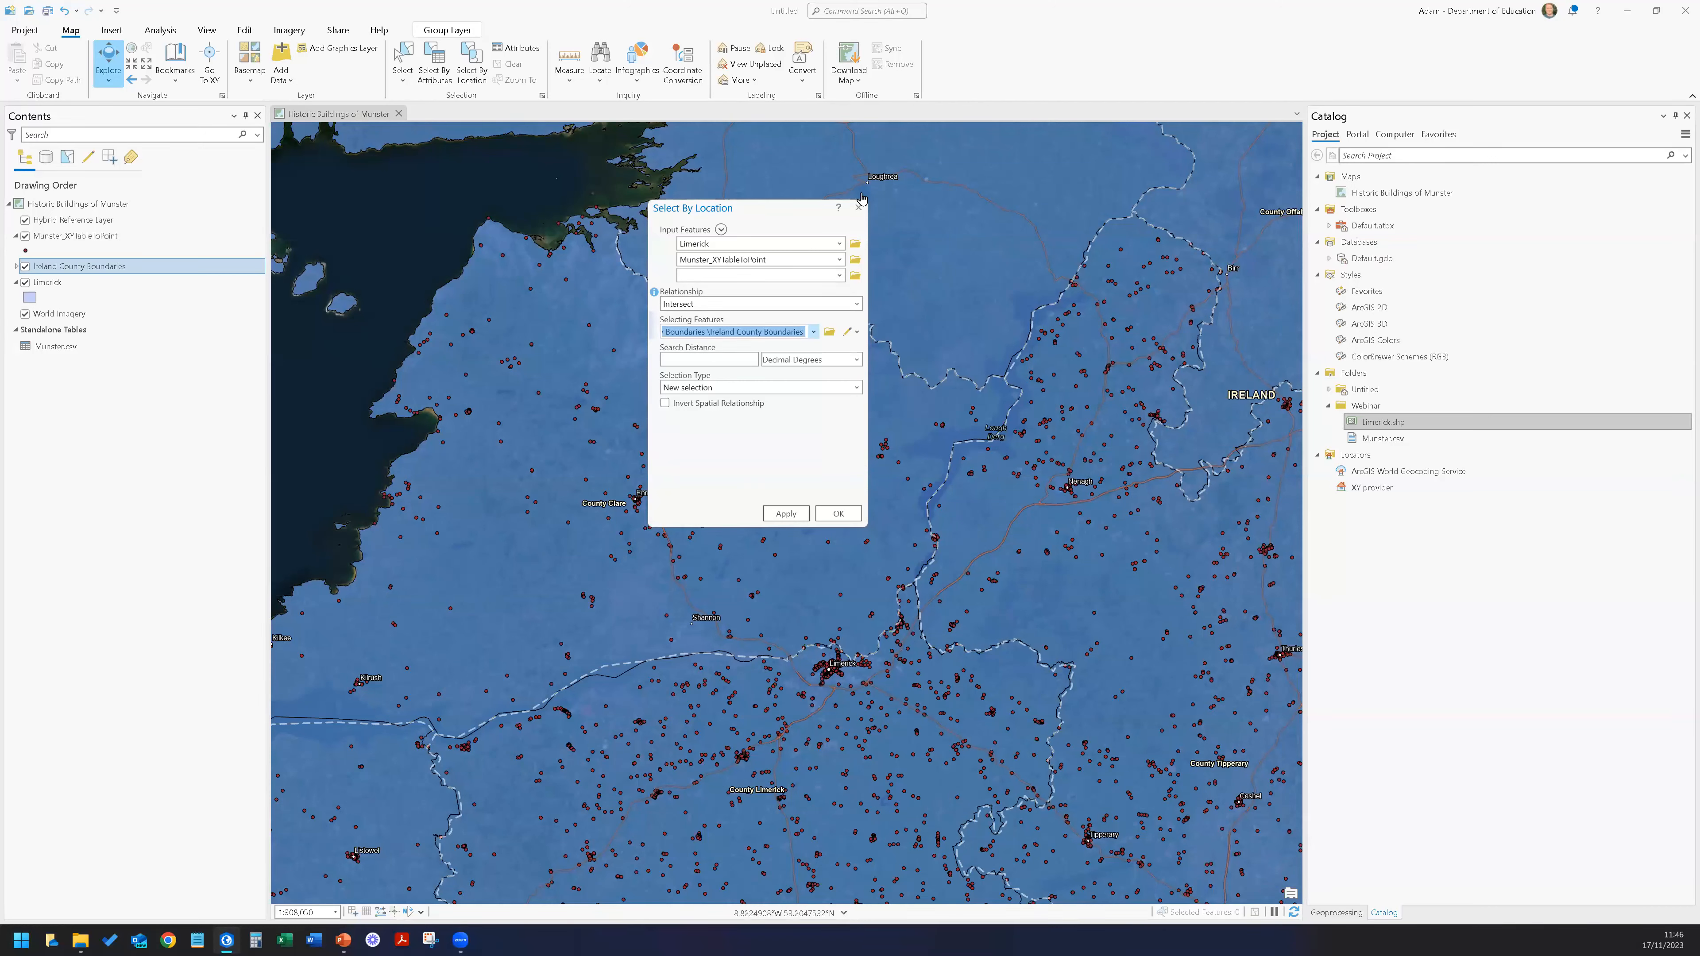
click(859, 208)
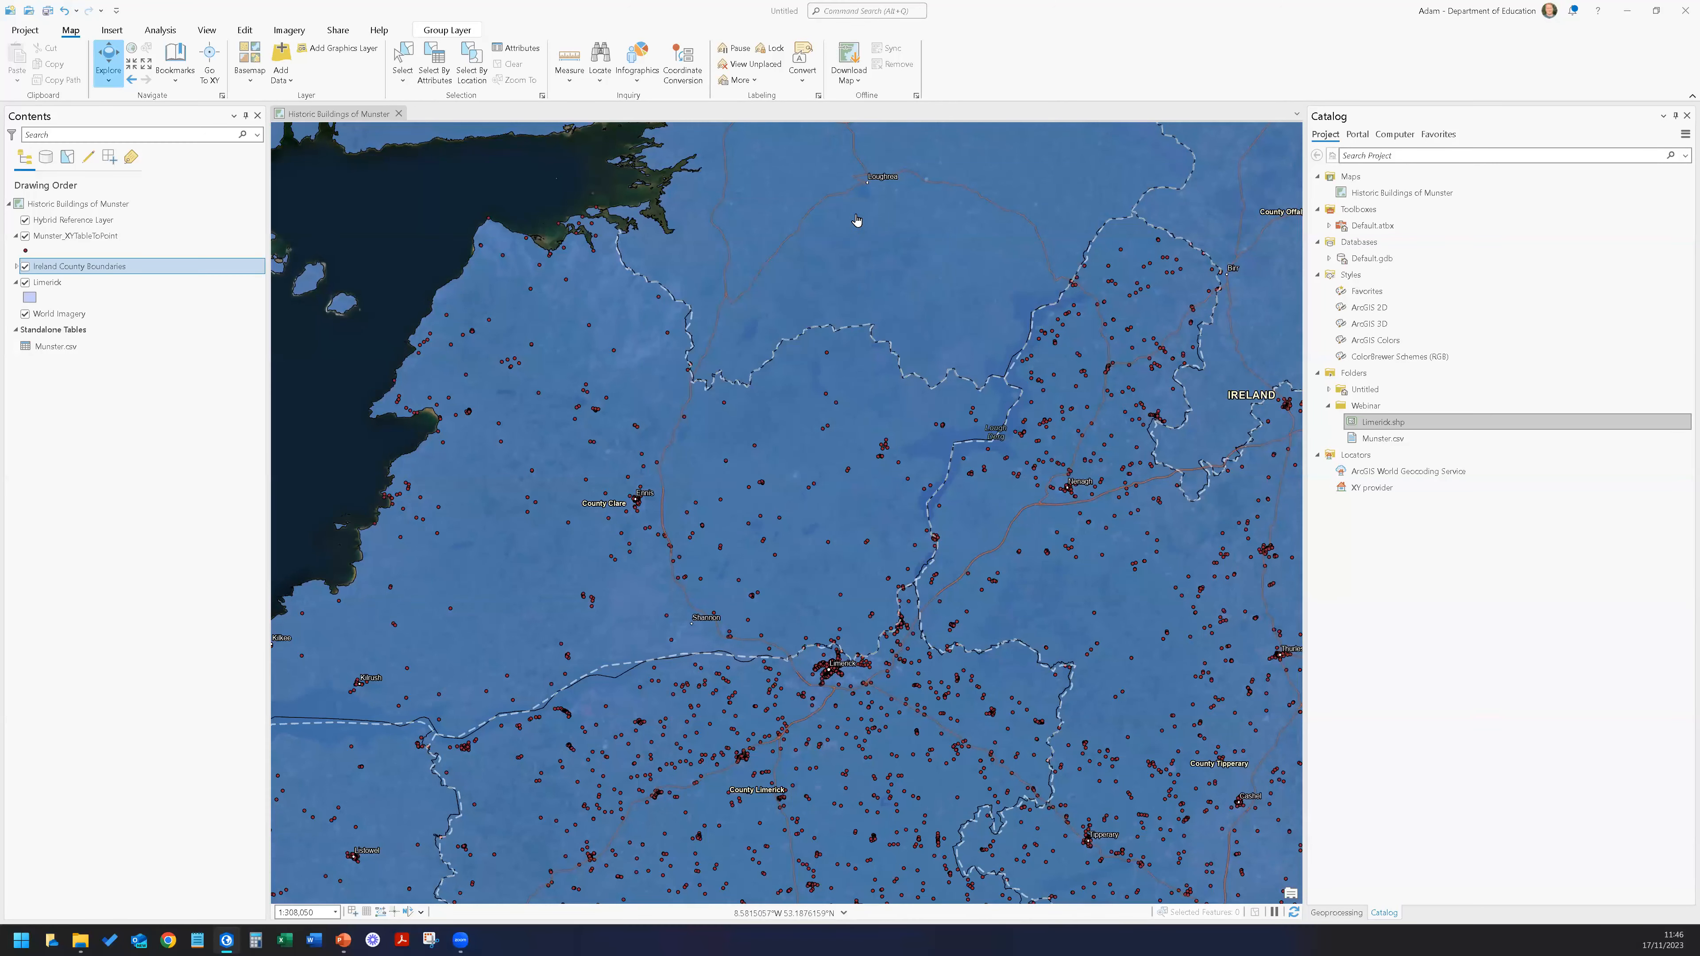
scroll(856, 449, down, 3)
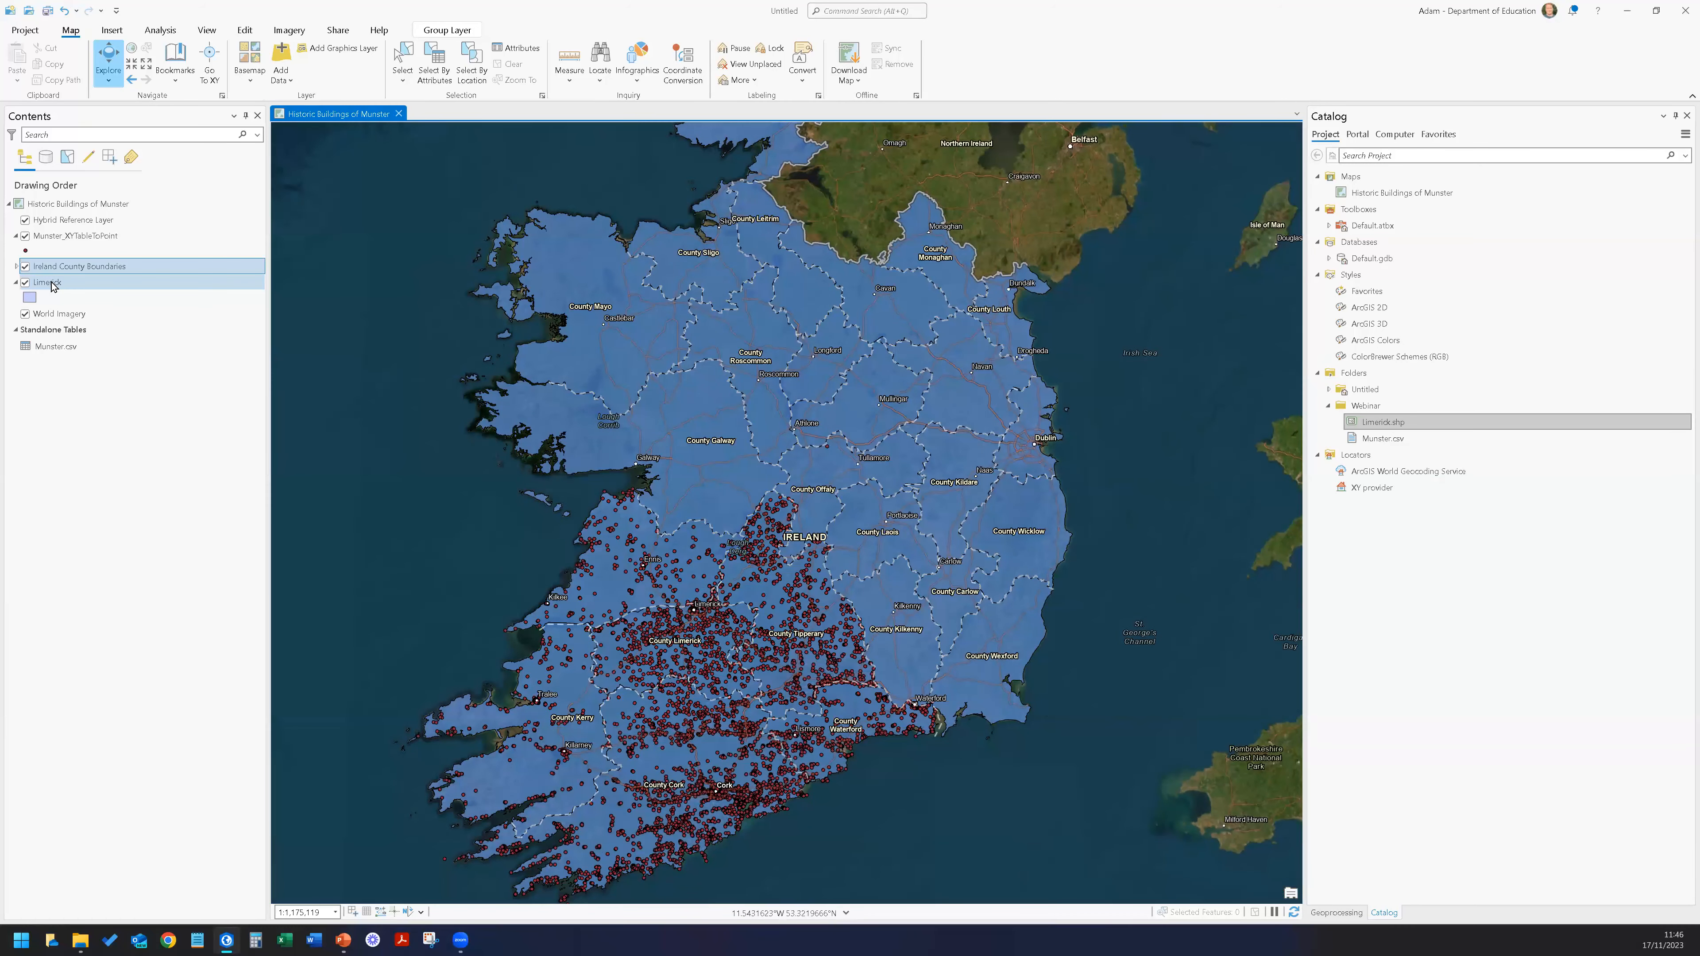
click(52, 285)
double_click(53, 285)
click(773, 592)
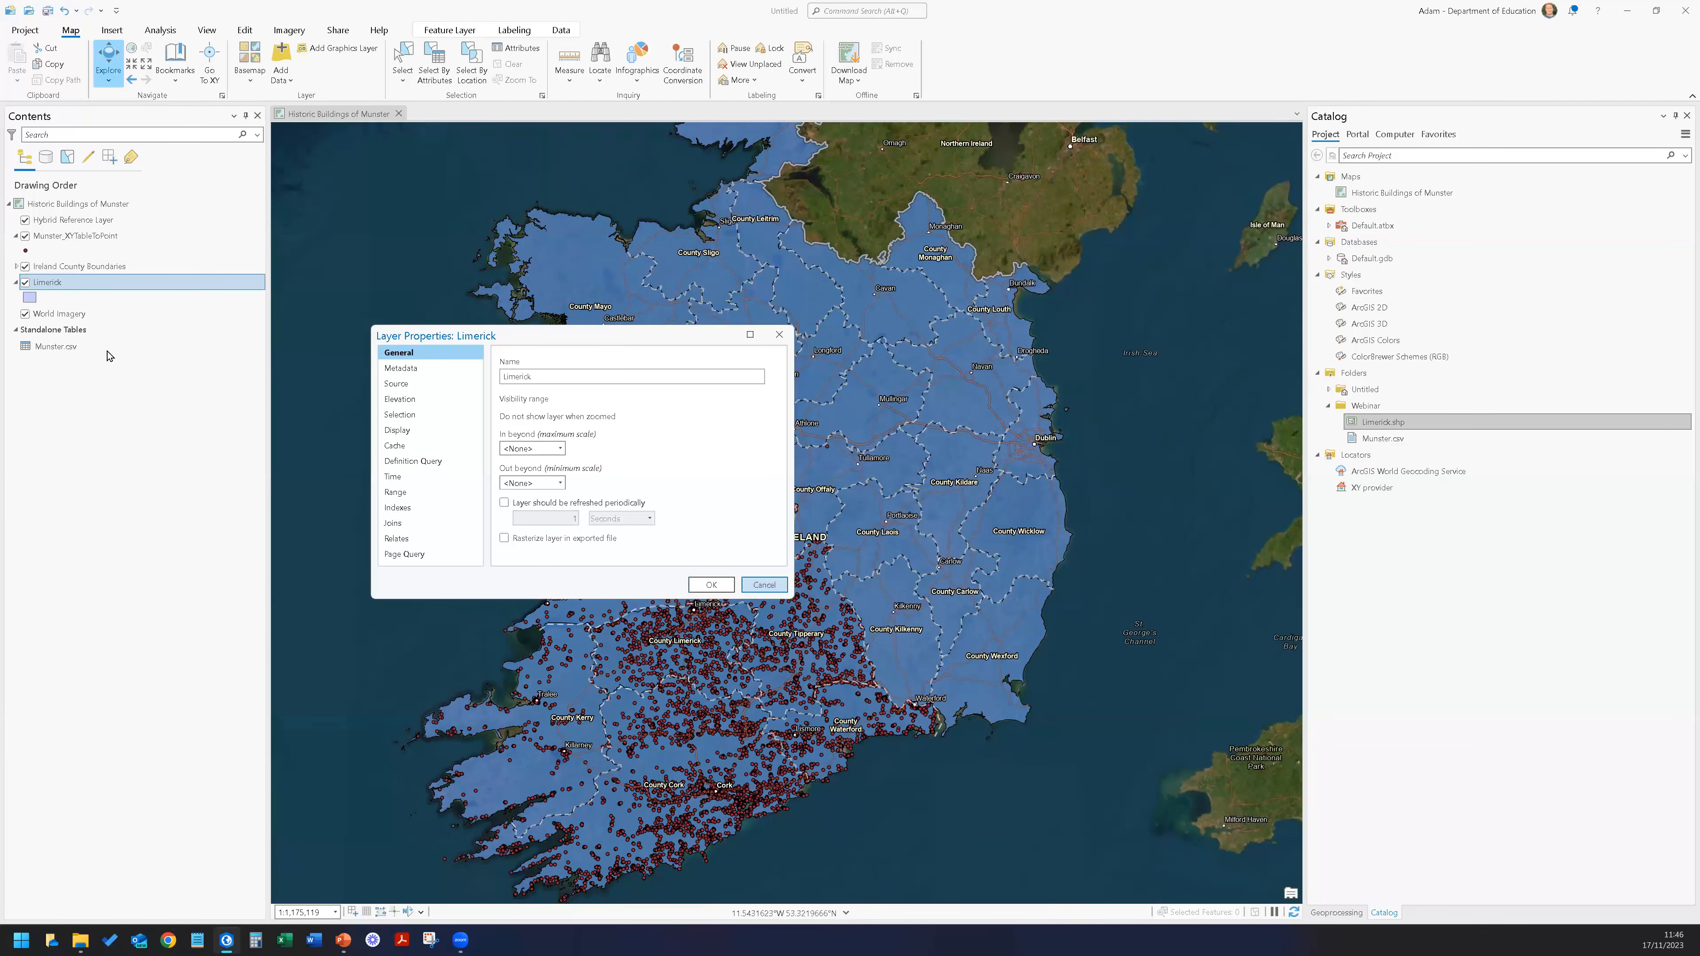
double_click(83, 268)
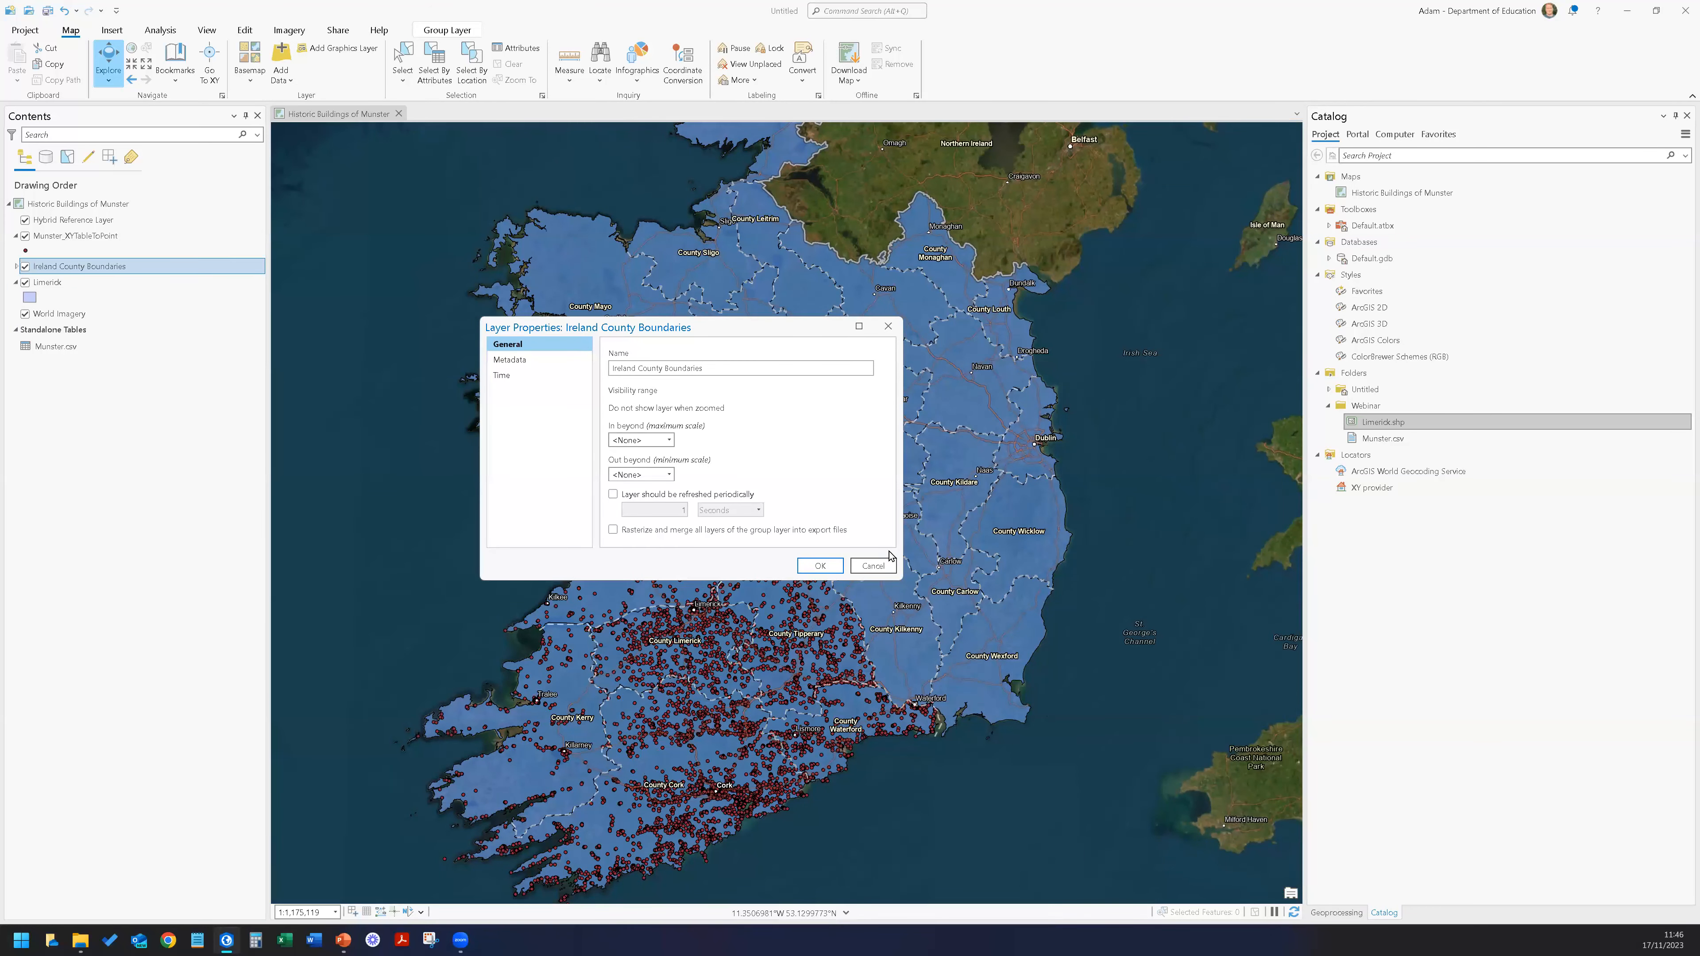
click(873, 566)
Expand the Ireland County Boundaries group and create a new definition query for its boundary sublayer.
click(16, 267)
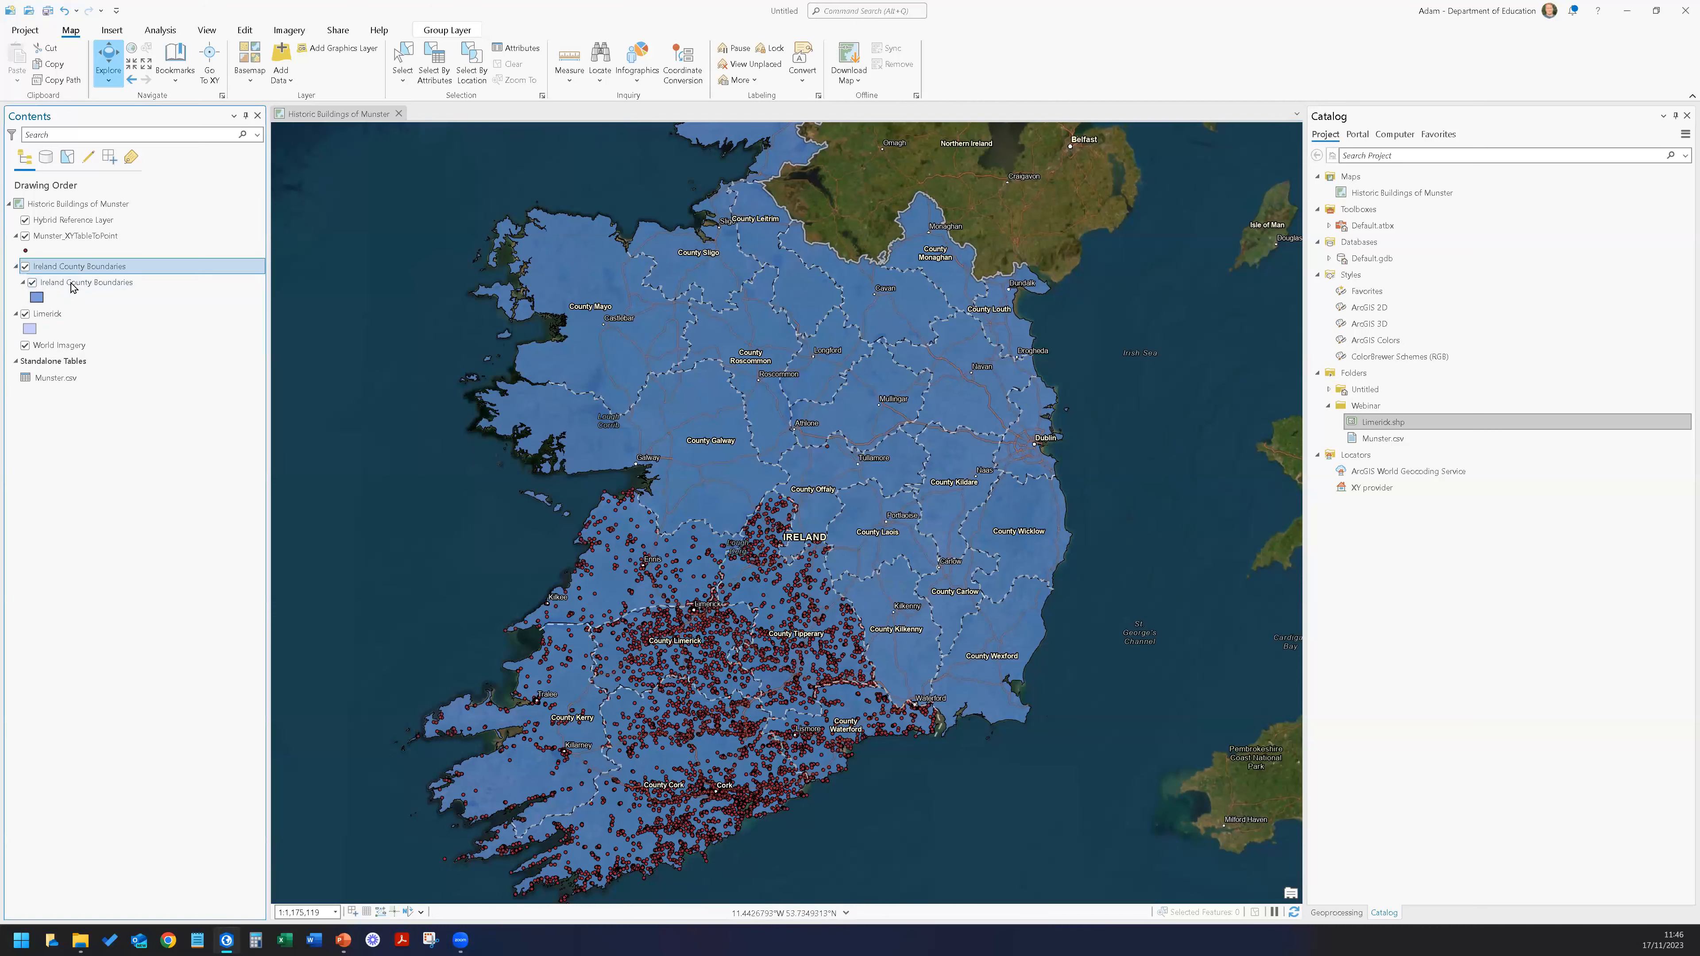
click(74, 284)
double_click(73, 285)
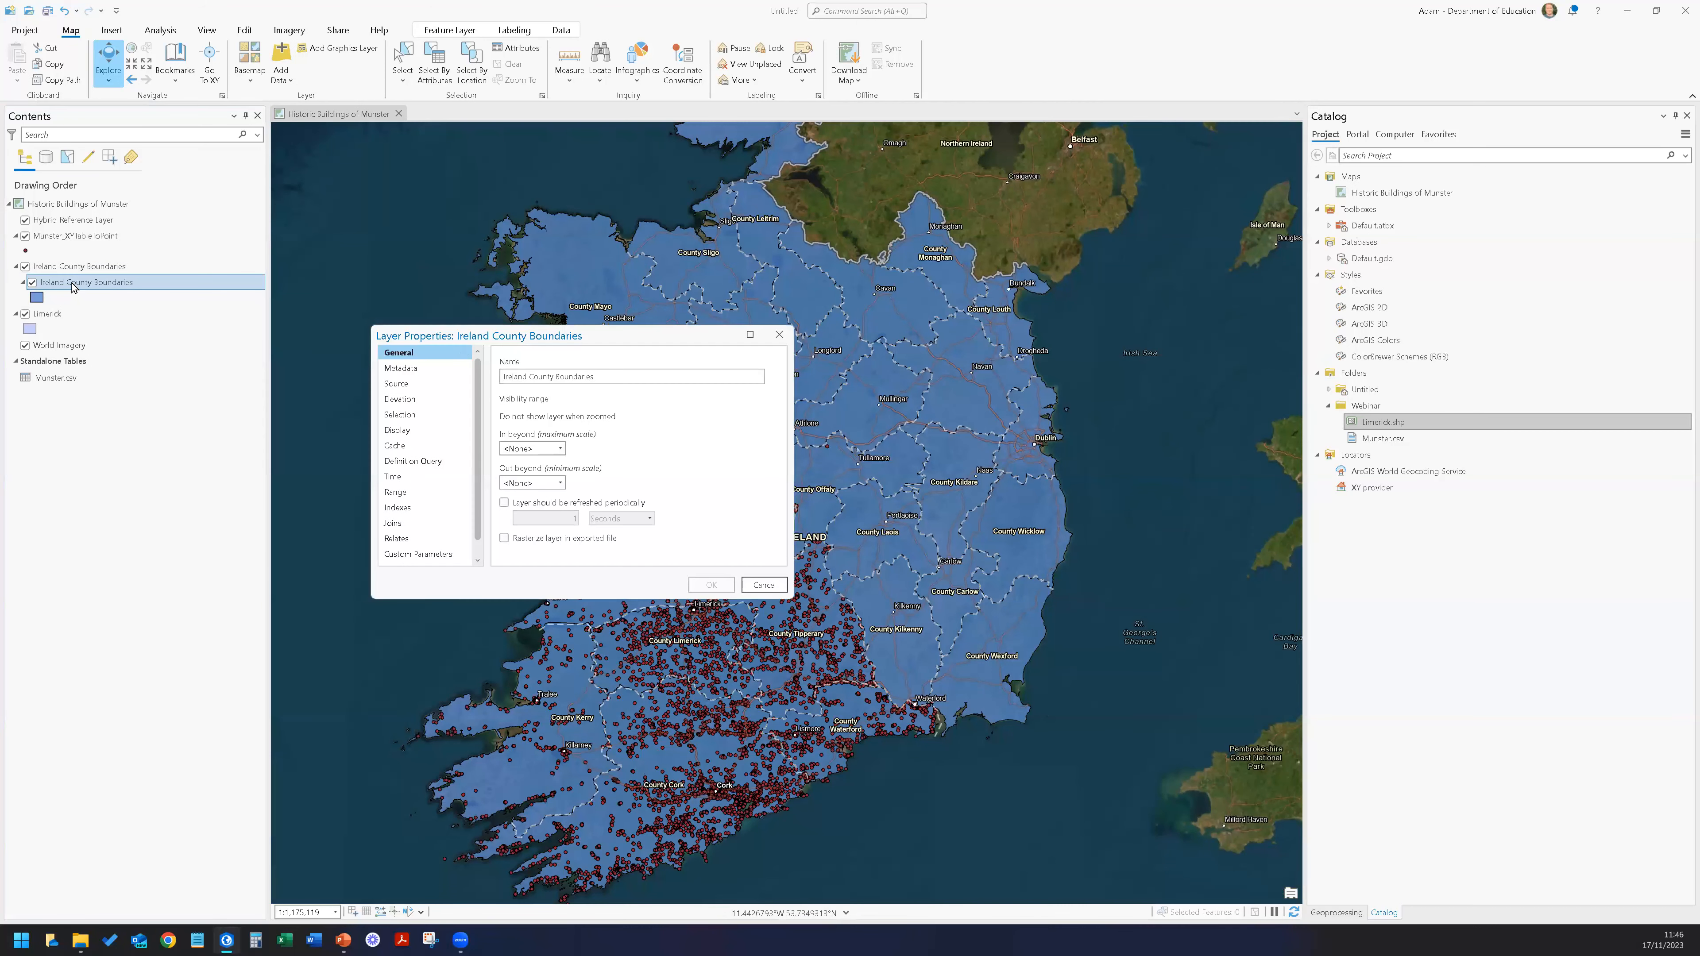
click(779, 334)
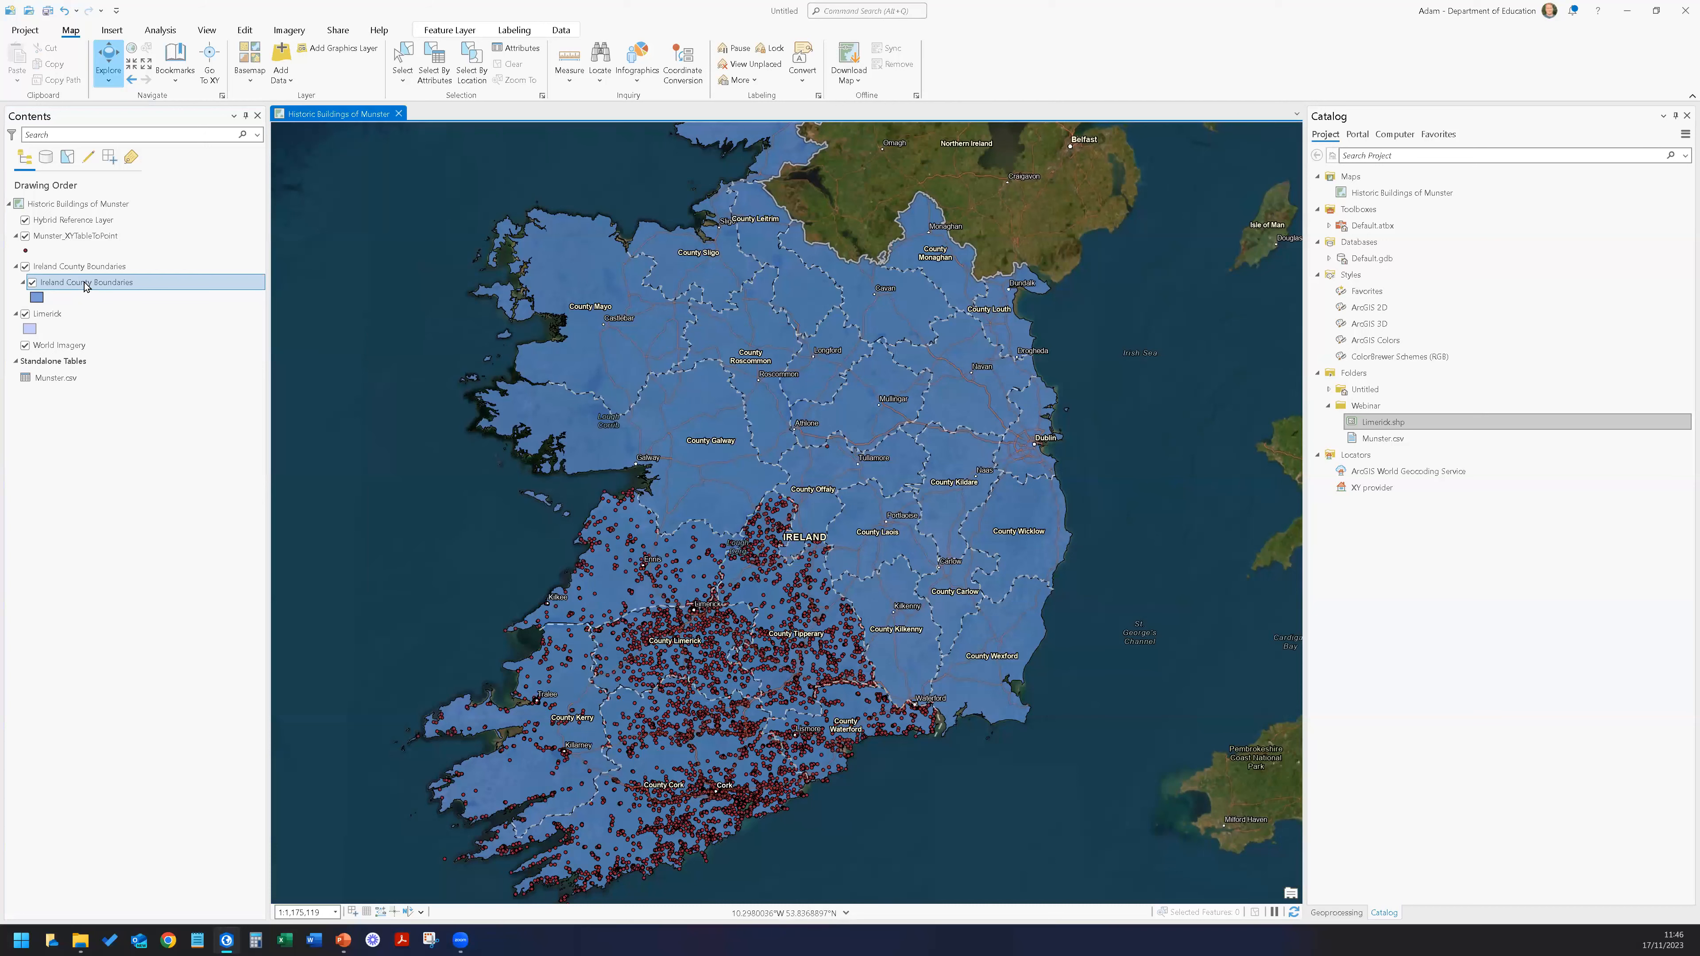
right_click(66, 282)
click(105, 662)
click(469, 461)
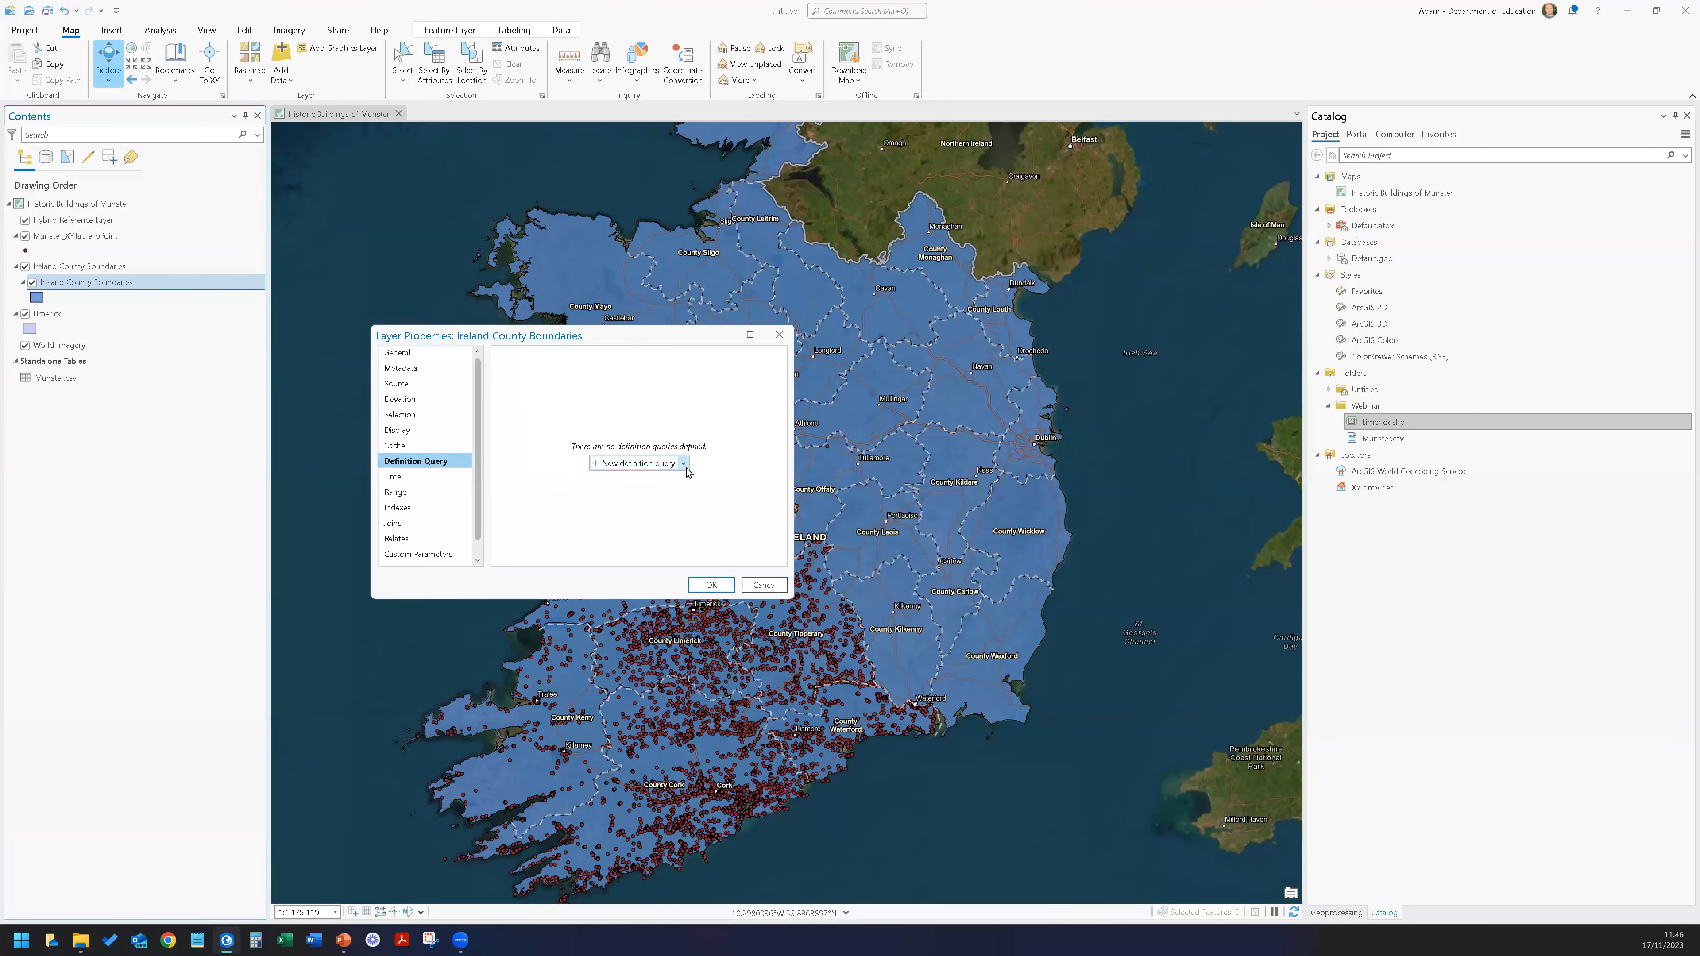
click(668, 464)
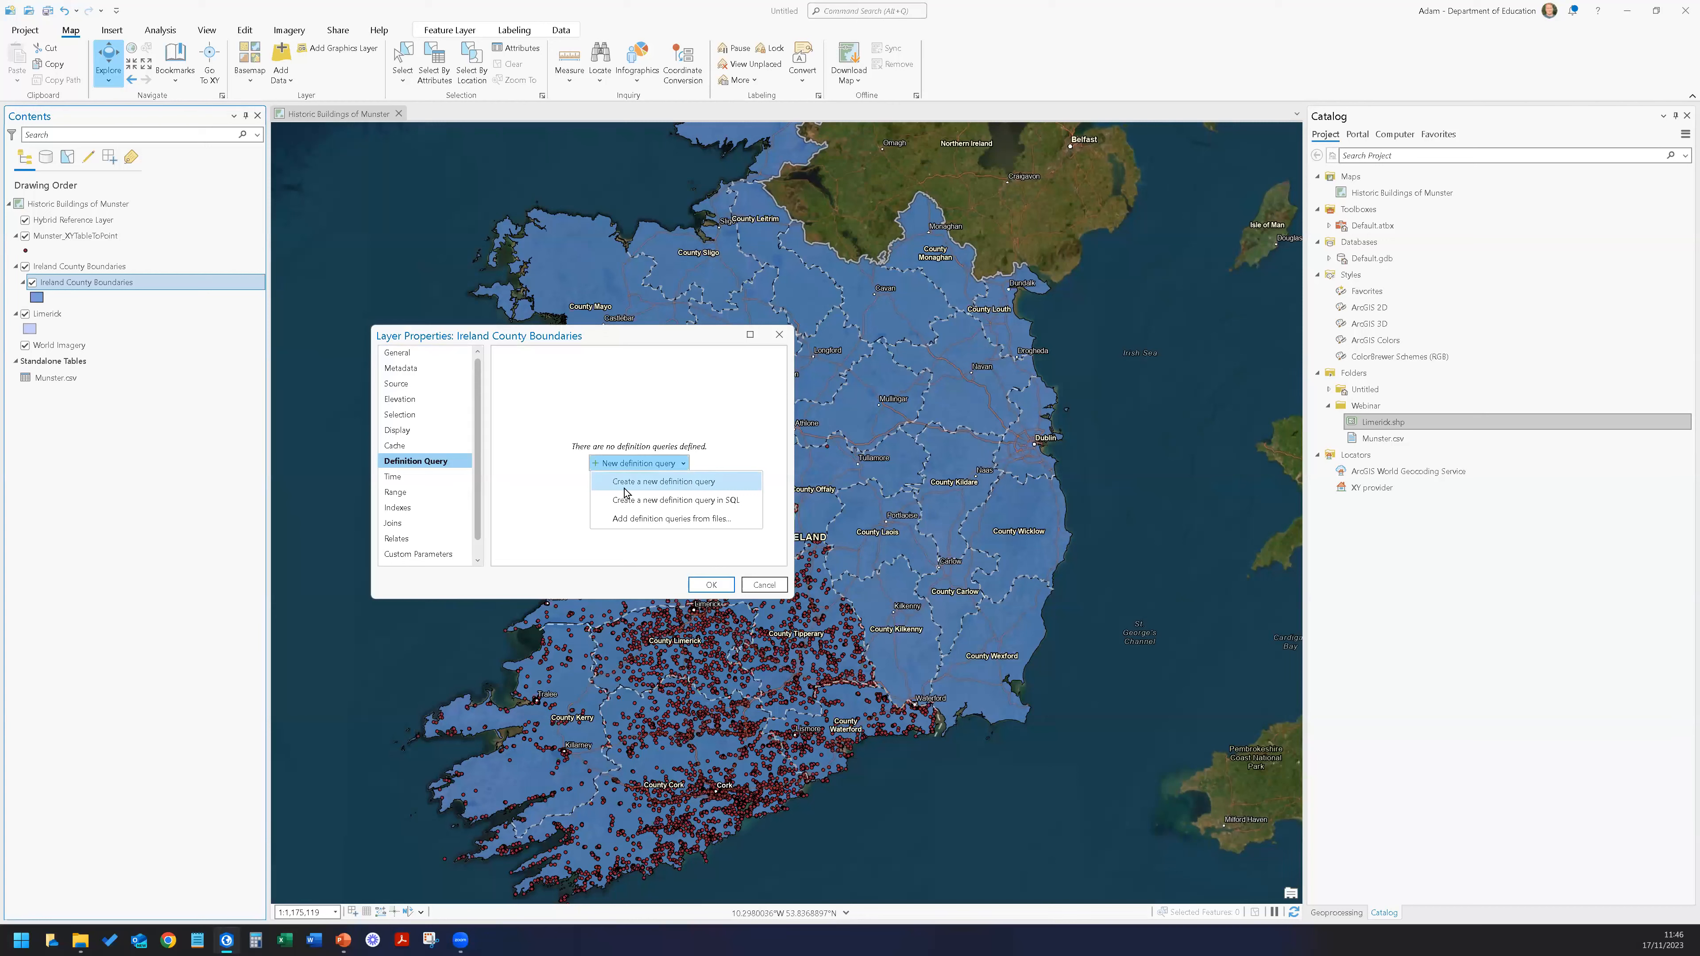
click(696, 489)
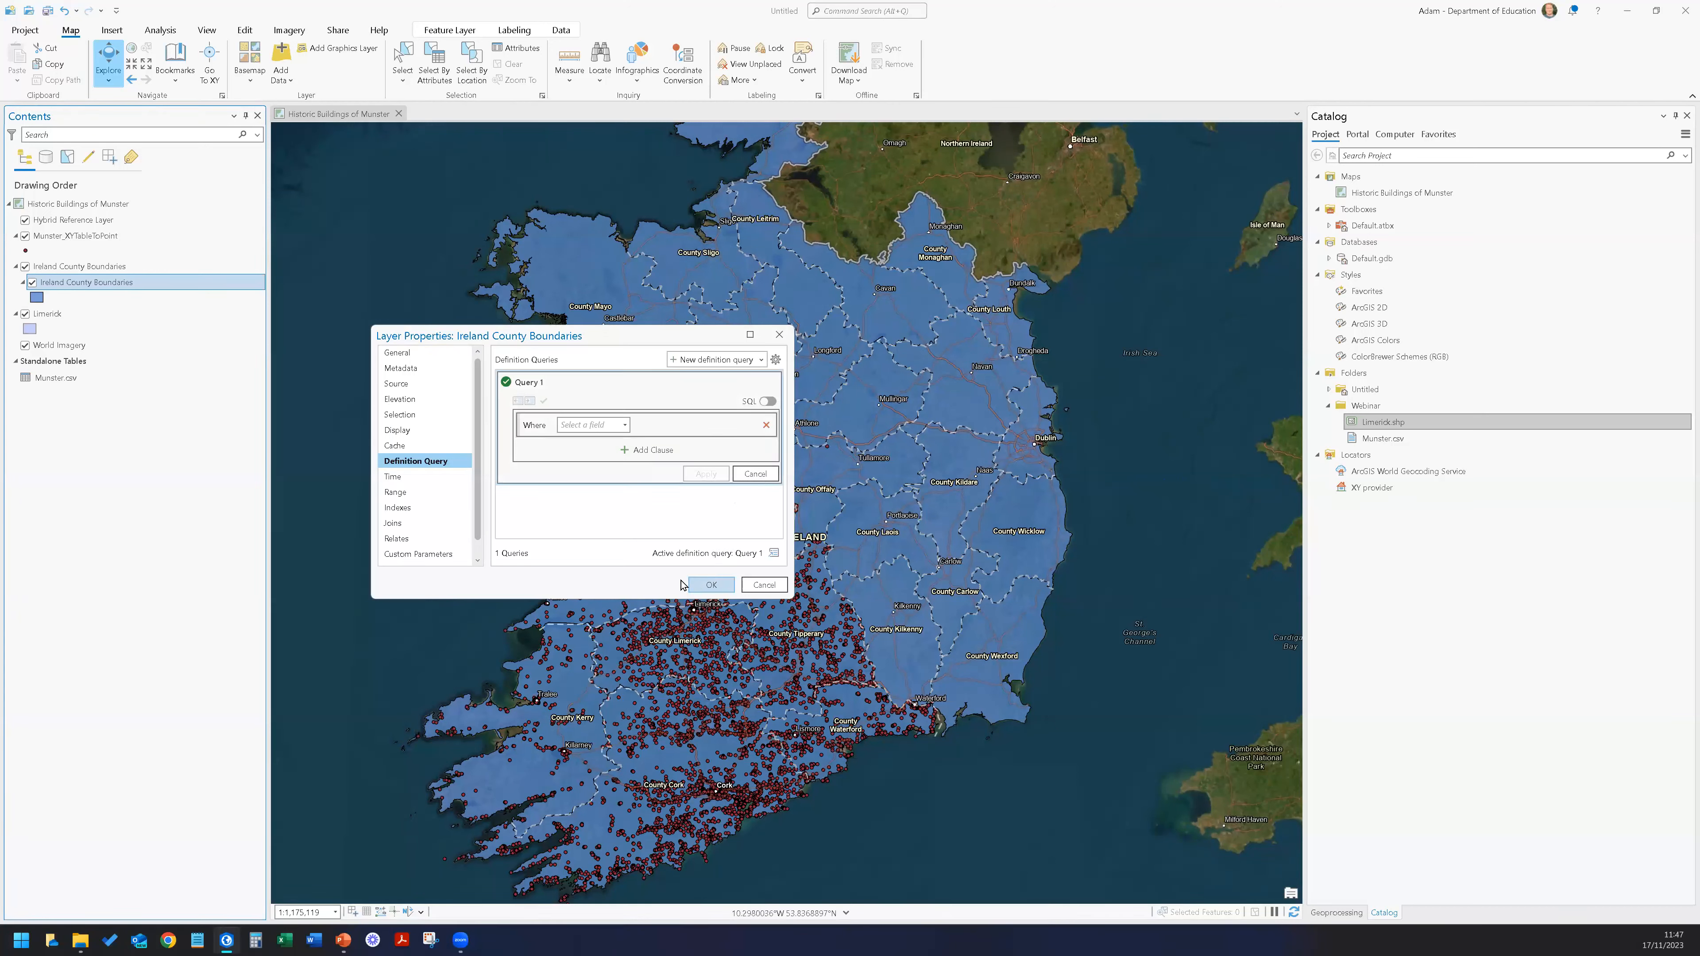
Define the query clause as PROVINCE is equal to Munster and apply it to the county boundaries sublayer.
click(624, 424)
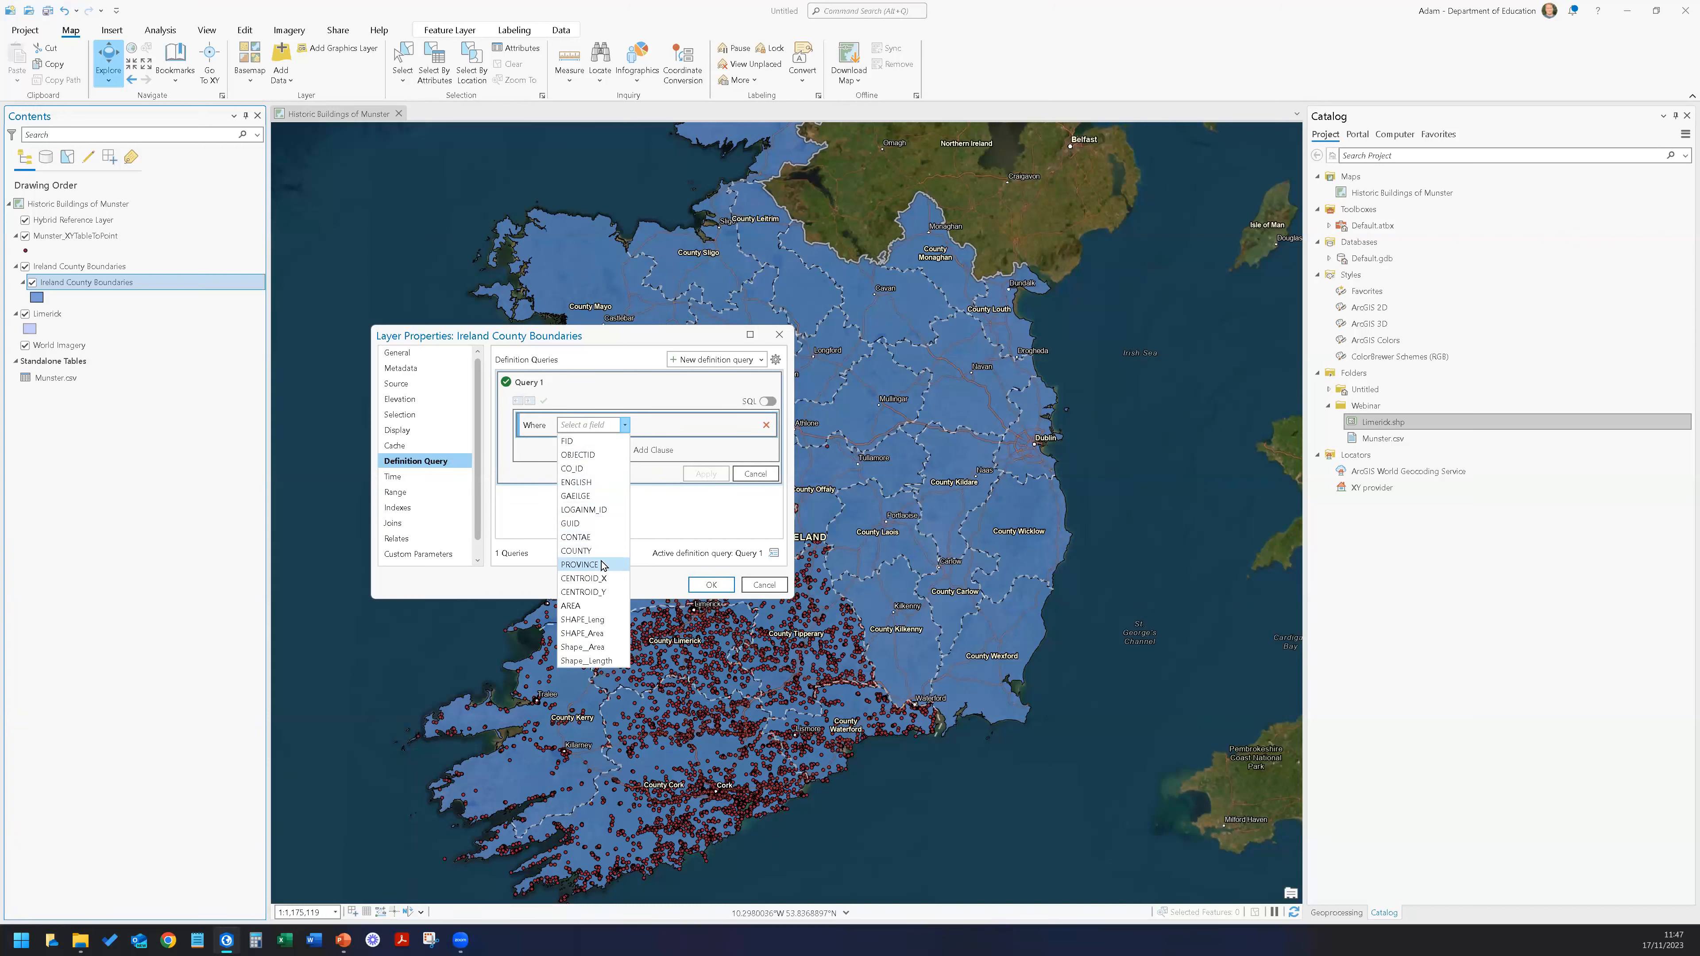
click(580, 564)
click(750, 426)
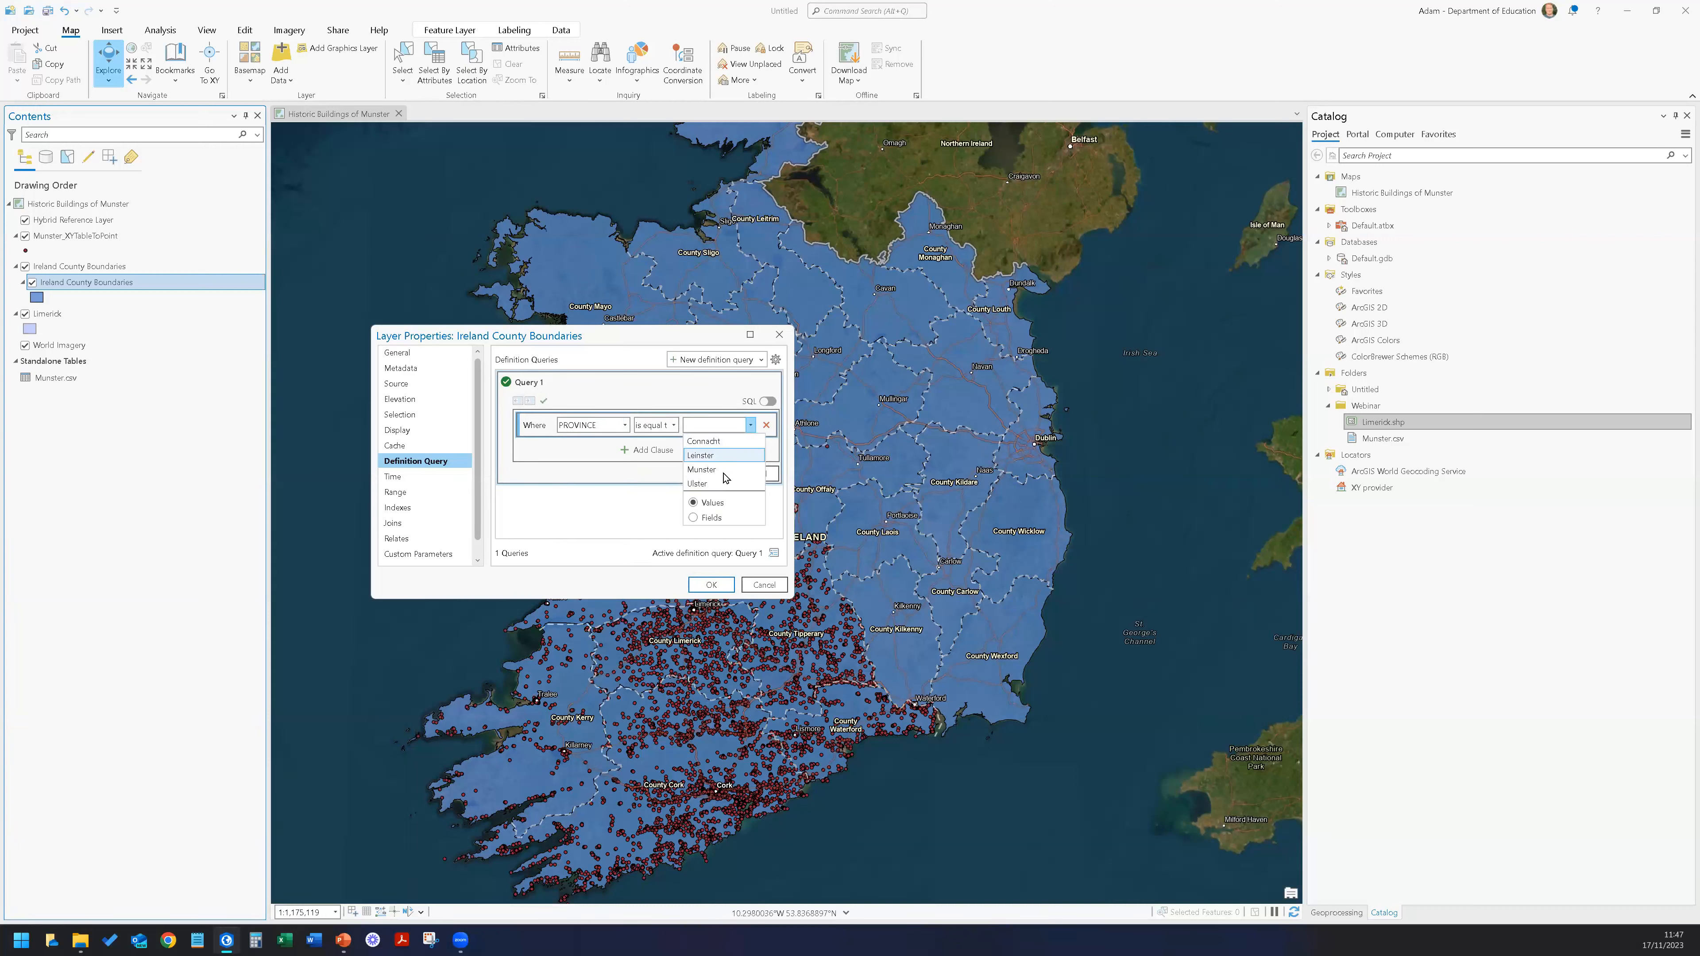
click(726, 471)
click(673, 425)
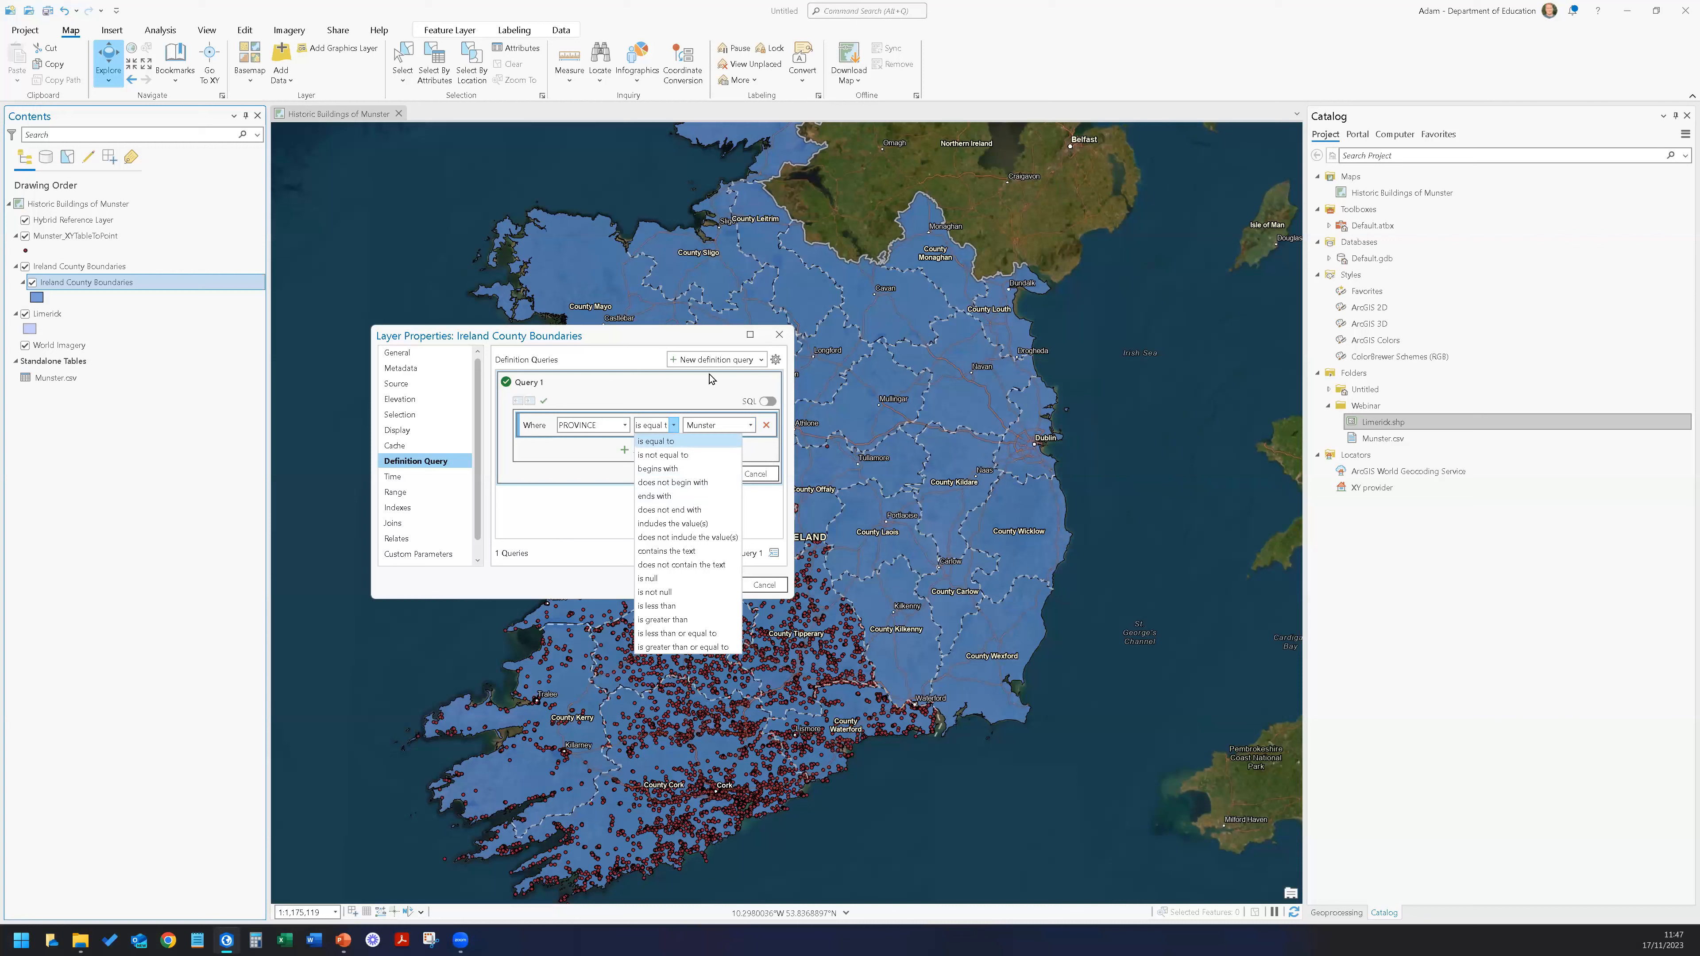
click(713, 392)
click(708, 475)
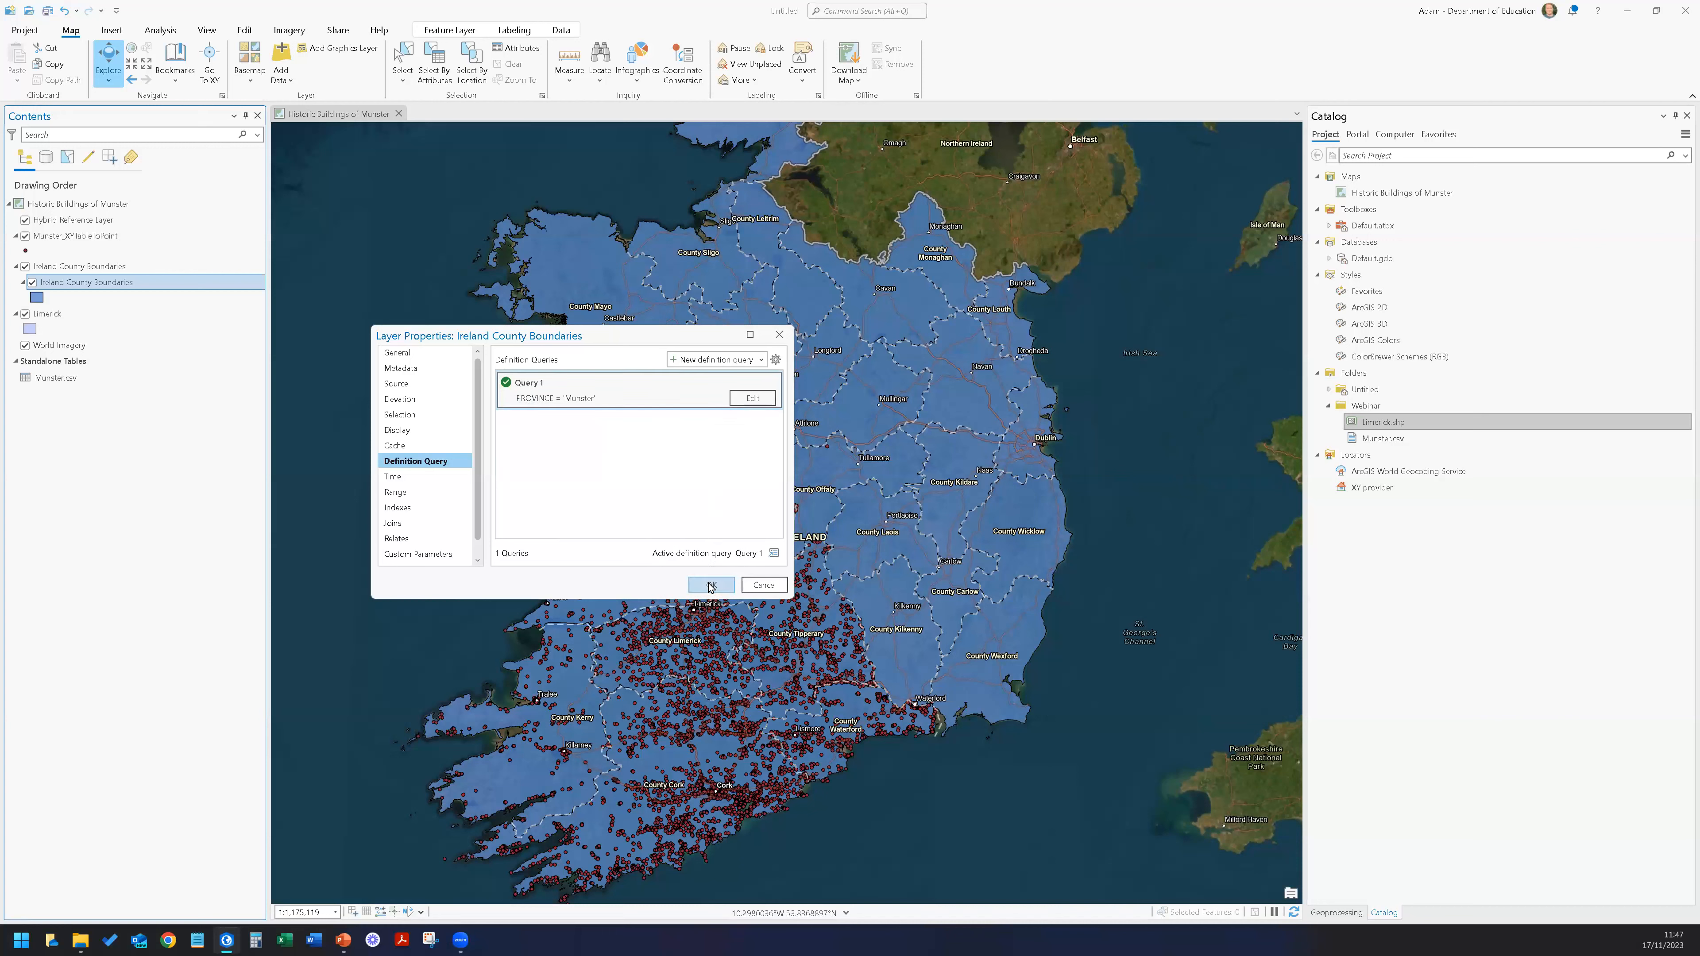
click(711, 585)
Try to generate the Key Facts infographic for the County Clare polygon with the Infographics tool and refresh it.
drag(682, 761, 752, 717)
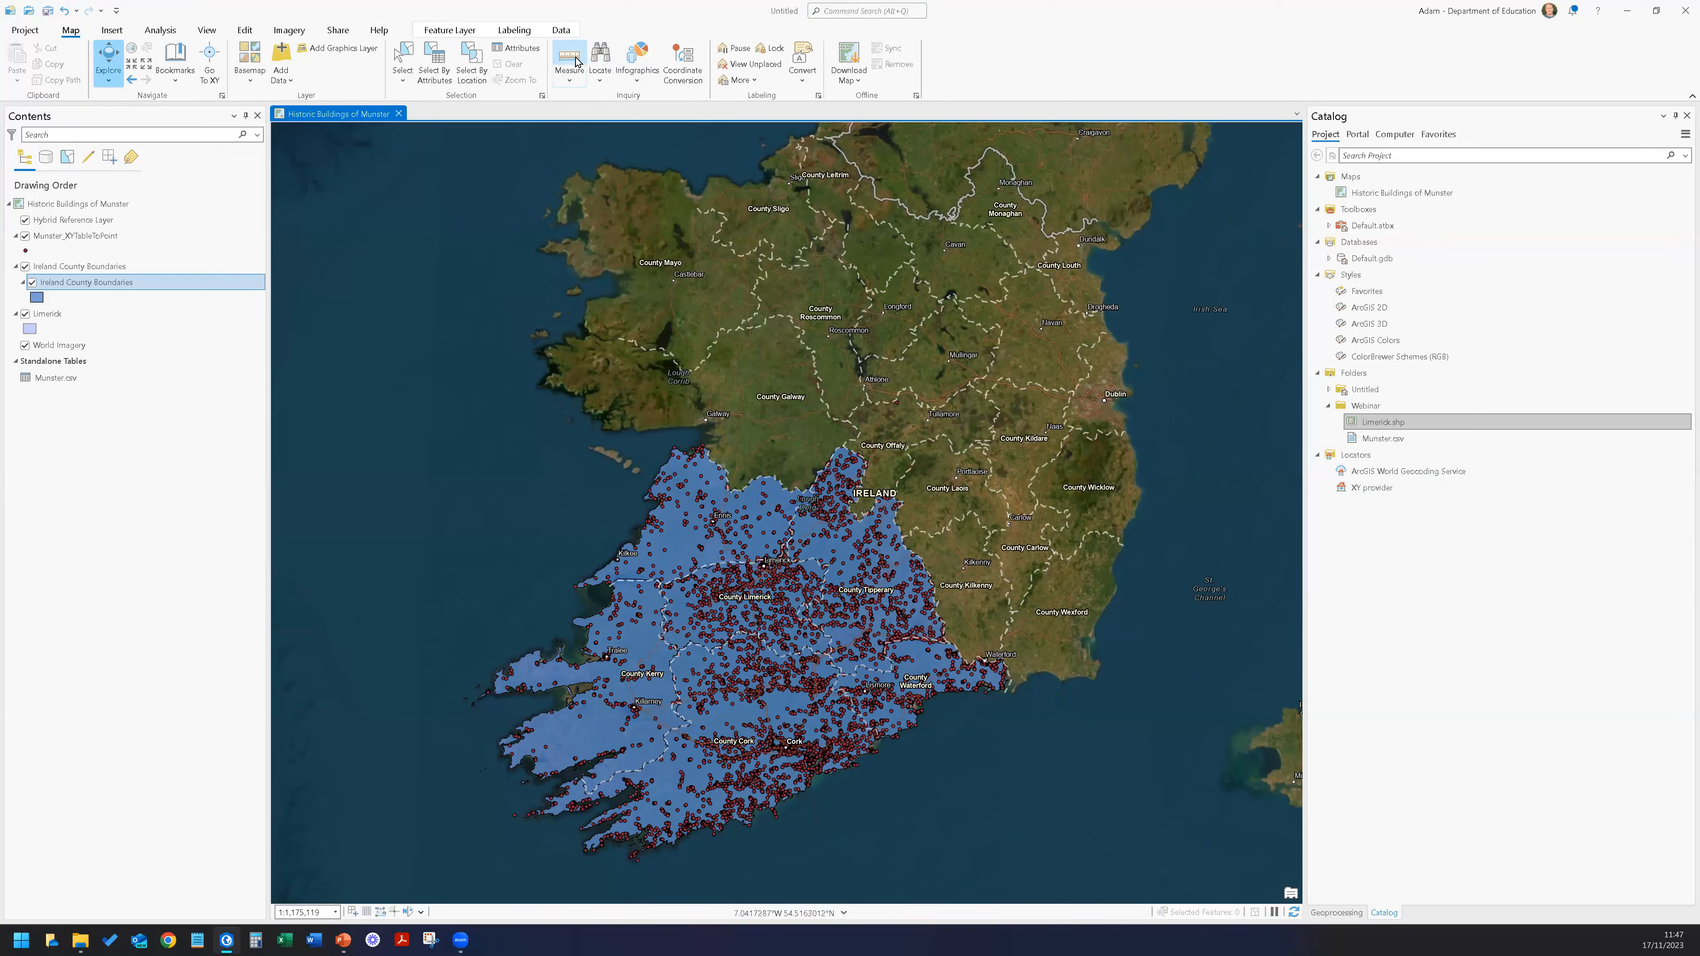
click(637, 57)
scroll(764, 547, up, 4)
click(656, 529)
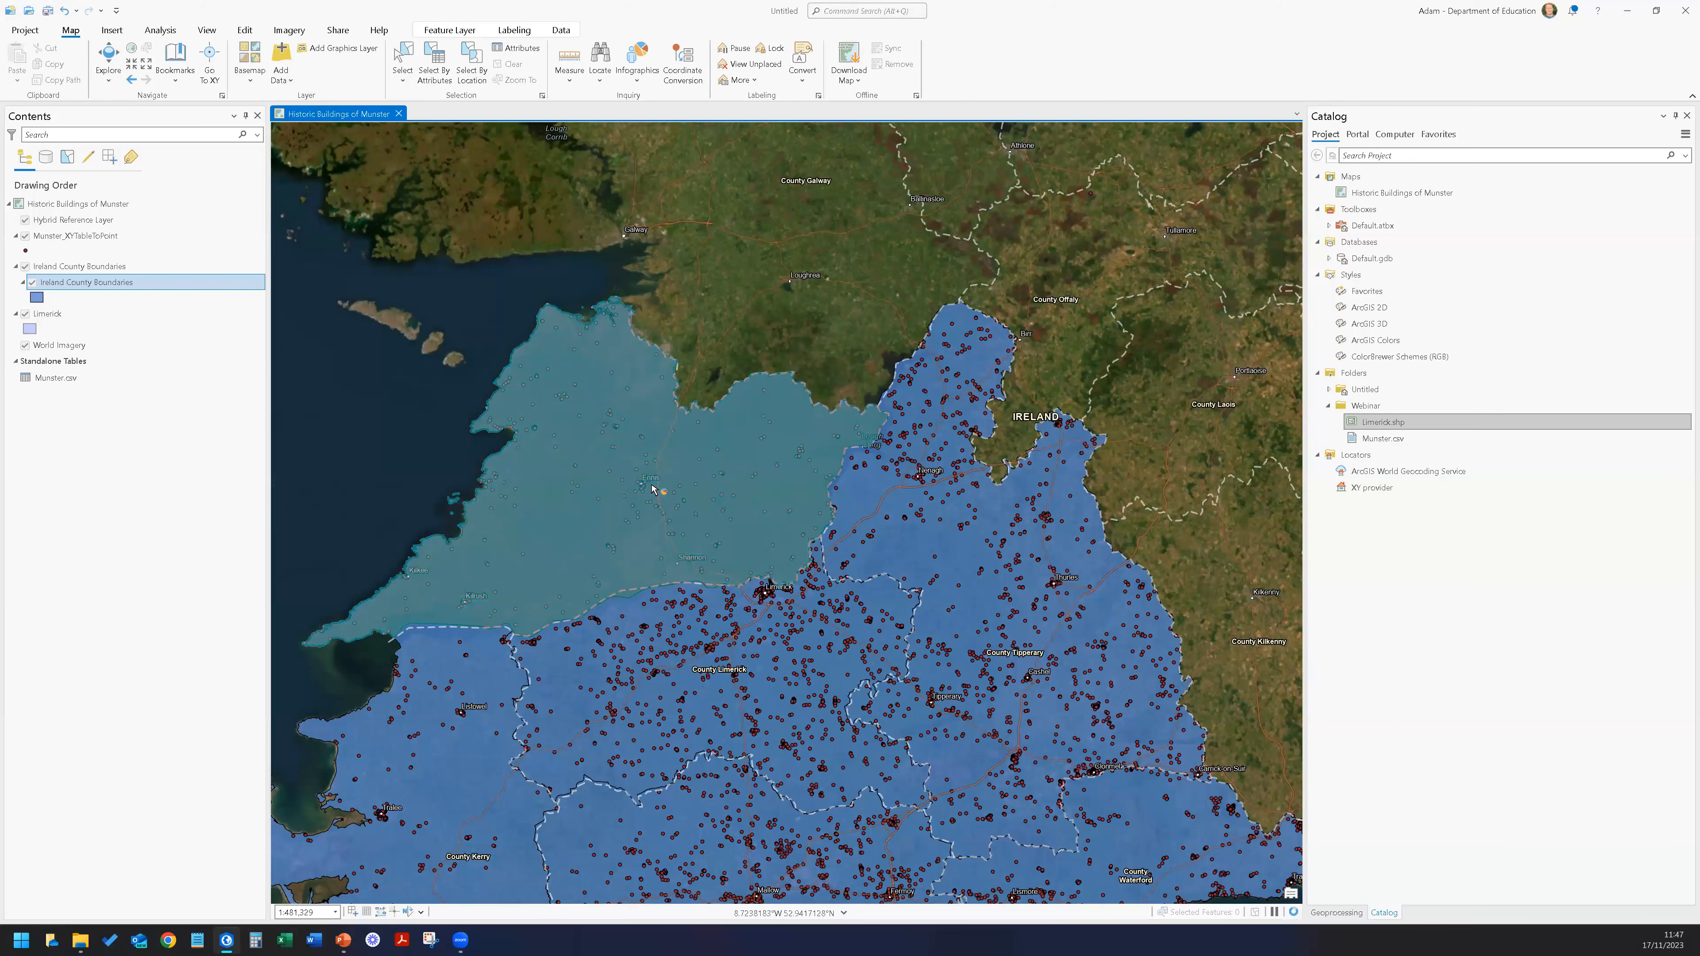
click(681, 459)
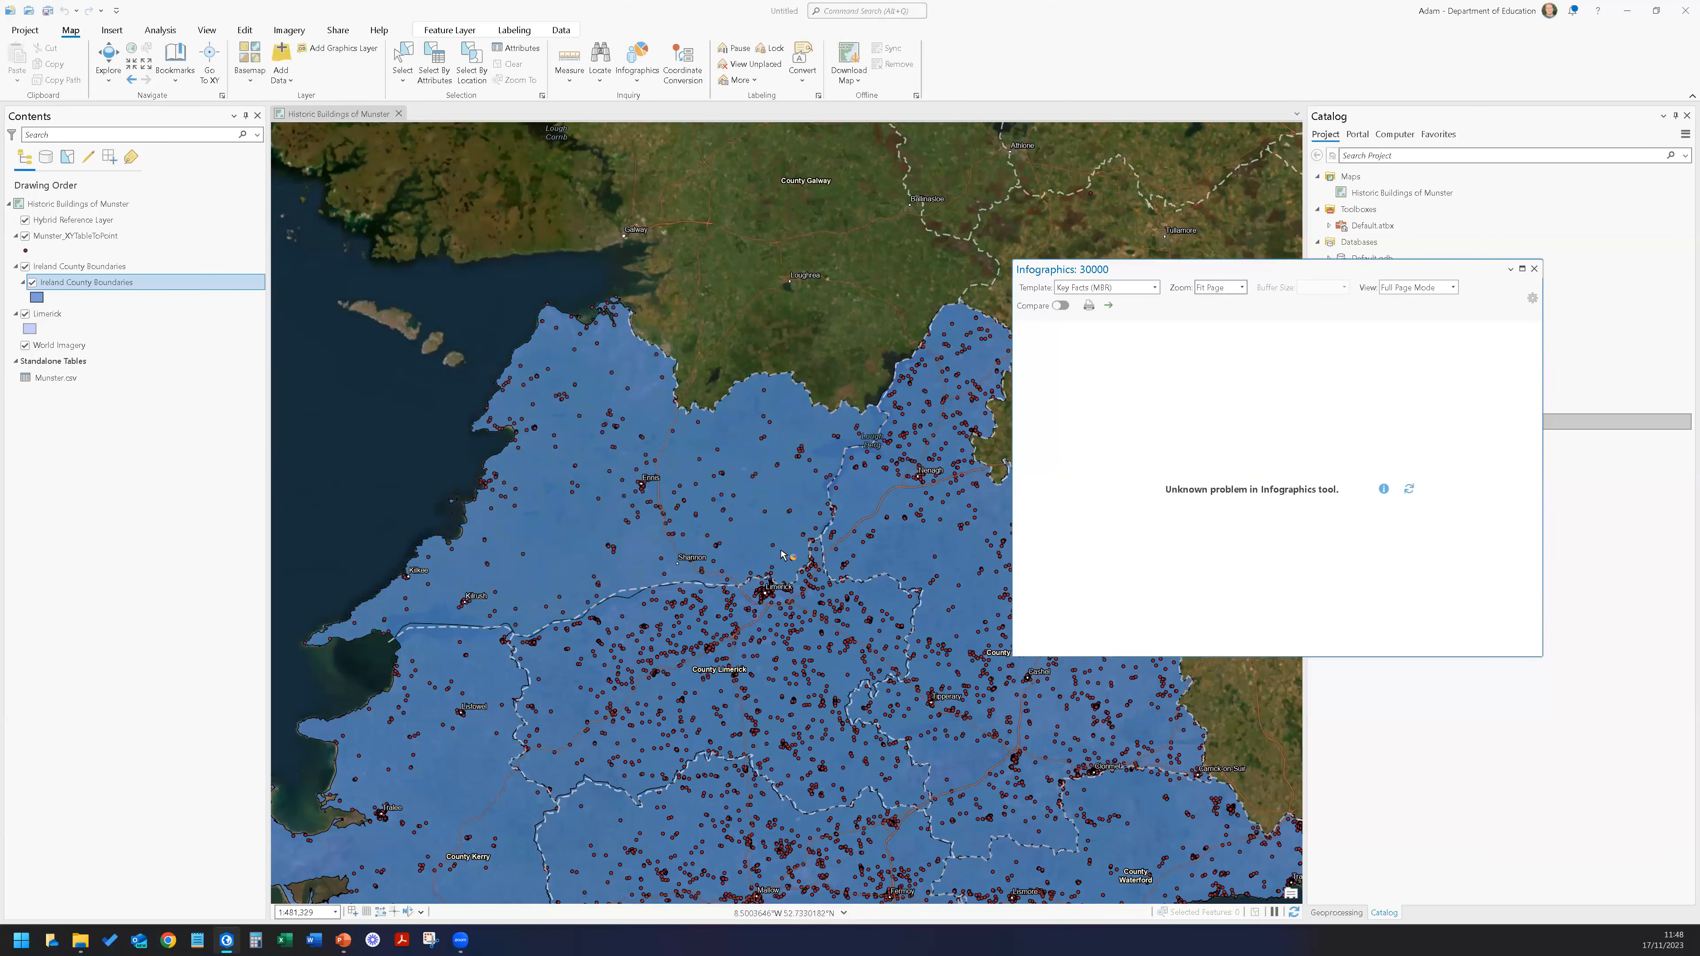
scroll(761, 553, up, 5)
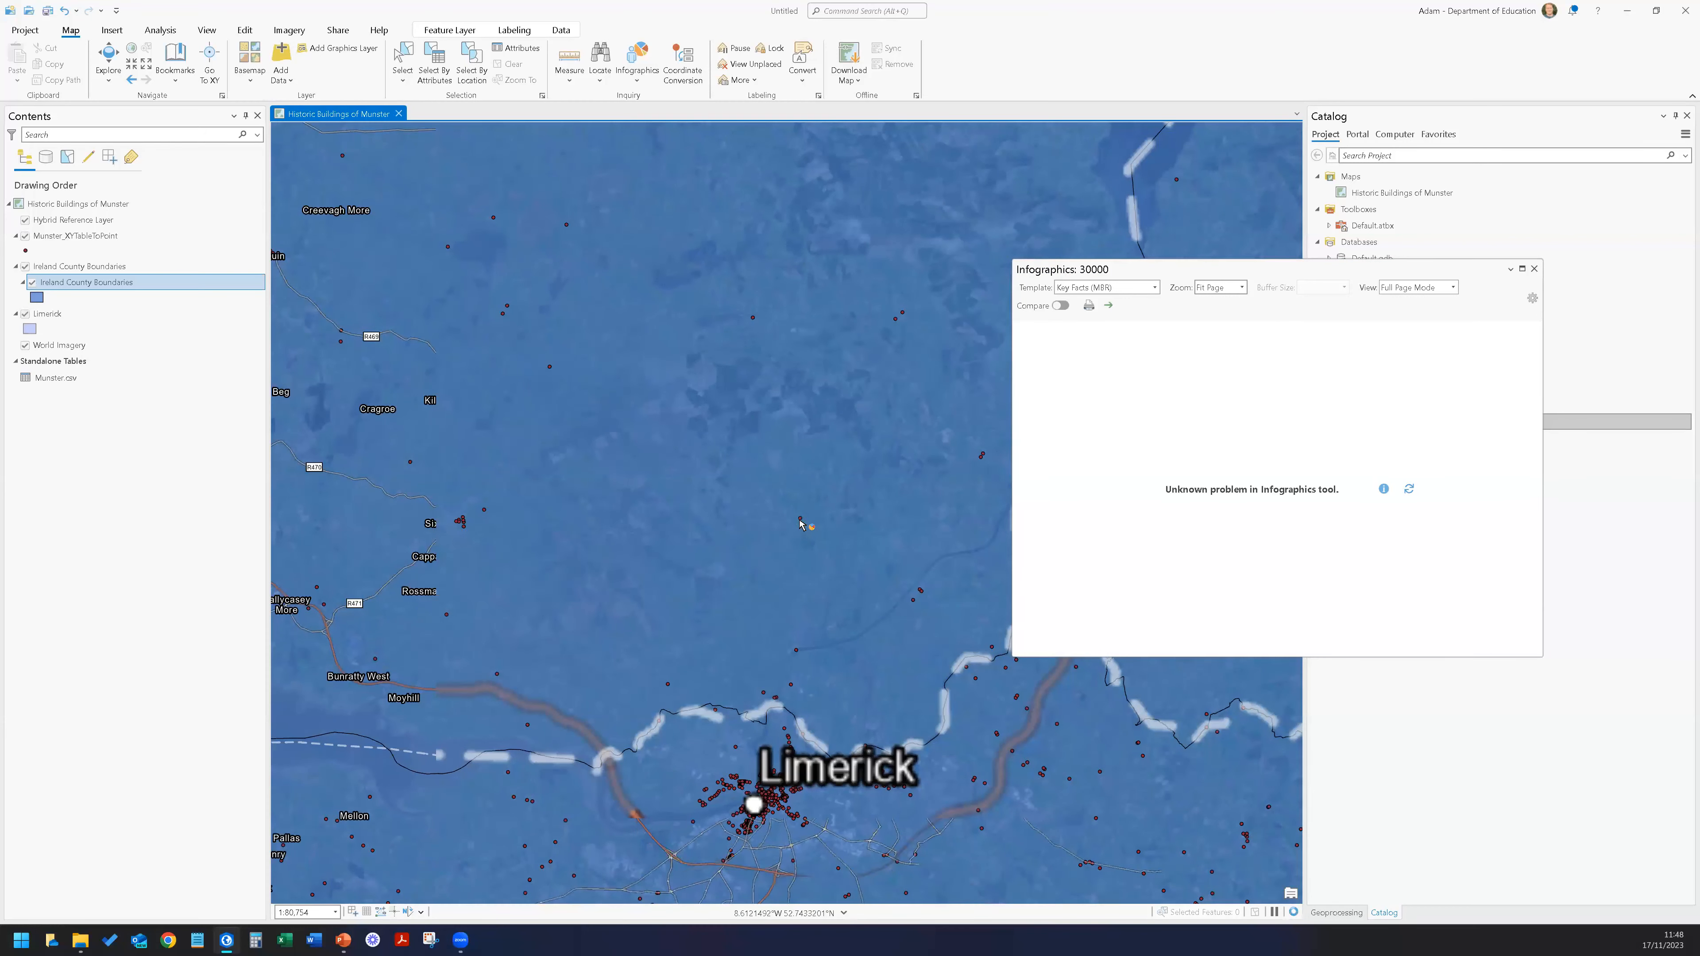
click(1409, 489)
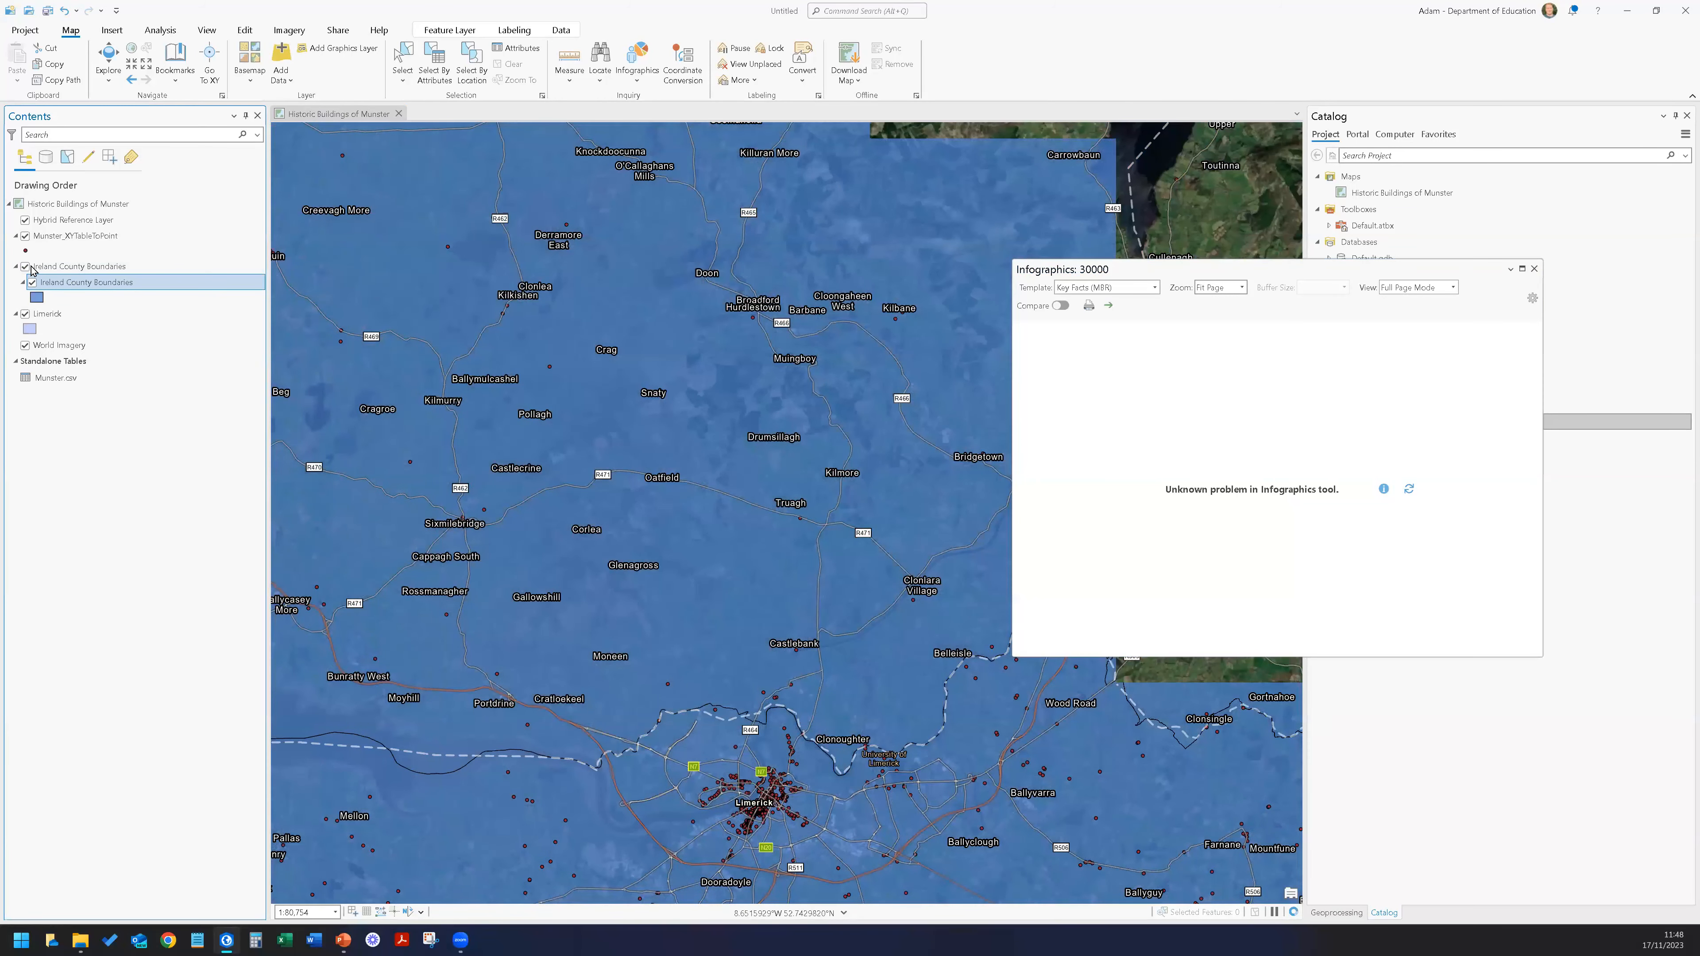
Hide the Ireland County Boundaries group and view the Key Facts and Community Profile infographics for a 1-mile ring on the map near Kilmore.
click(25, 266)
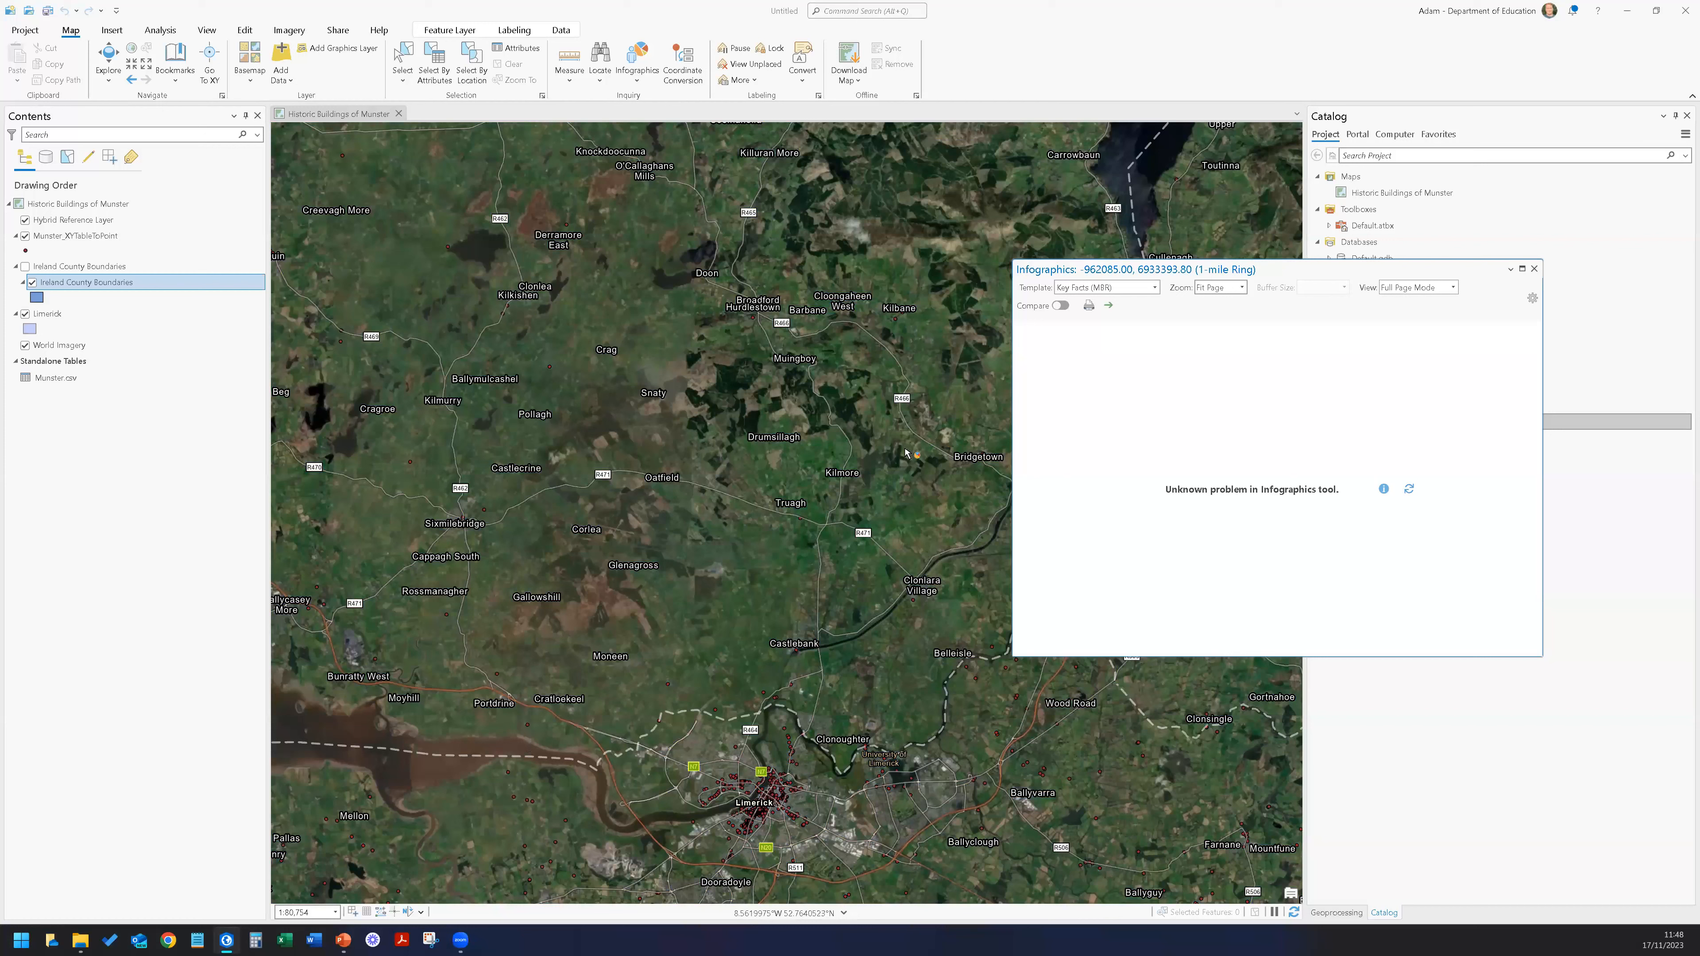
click(1409, 490)
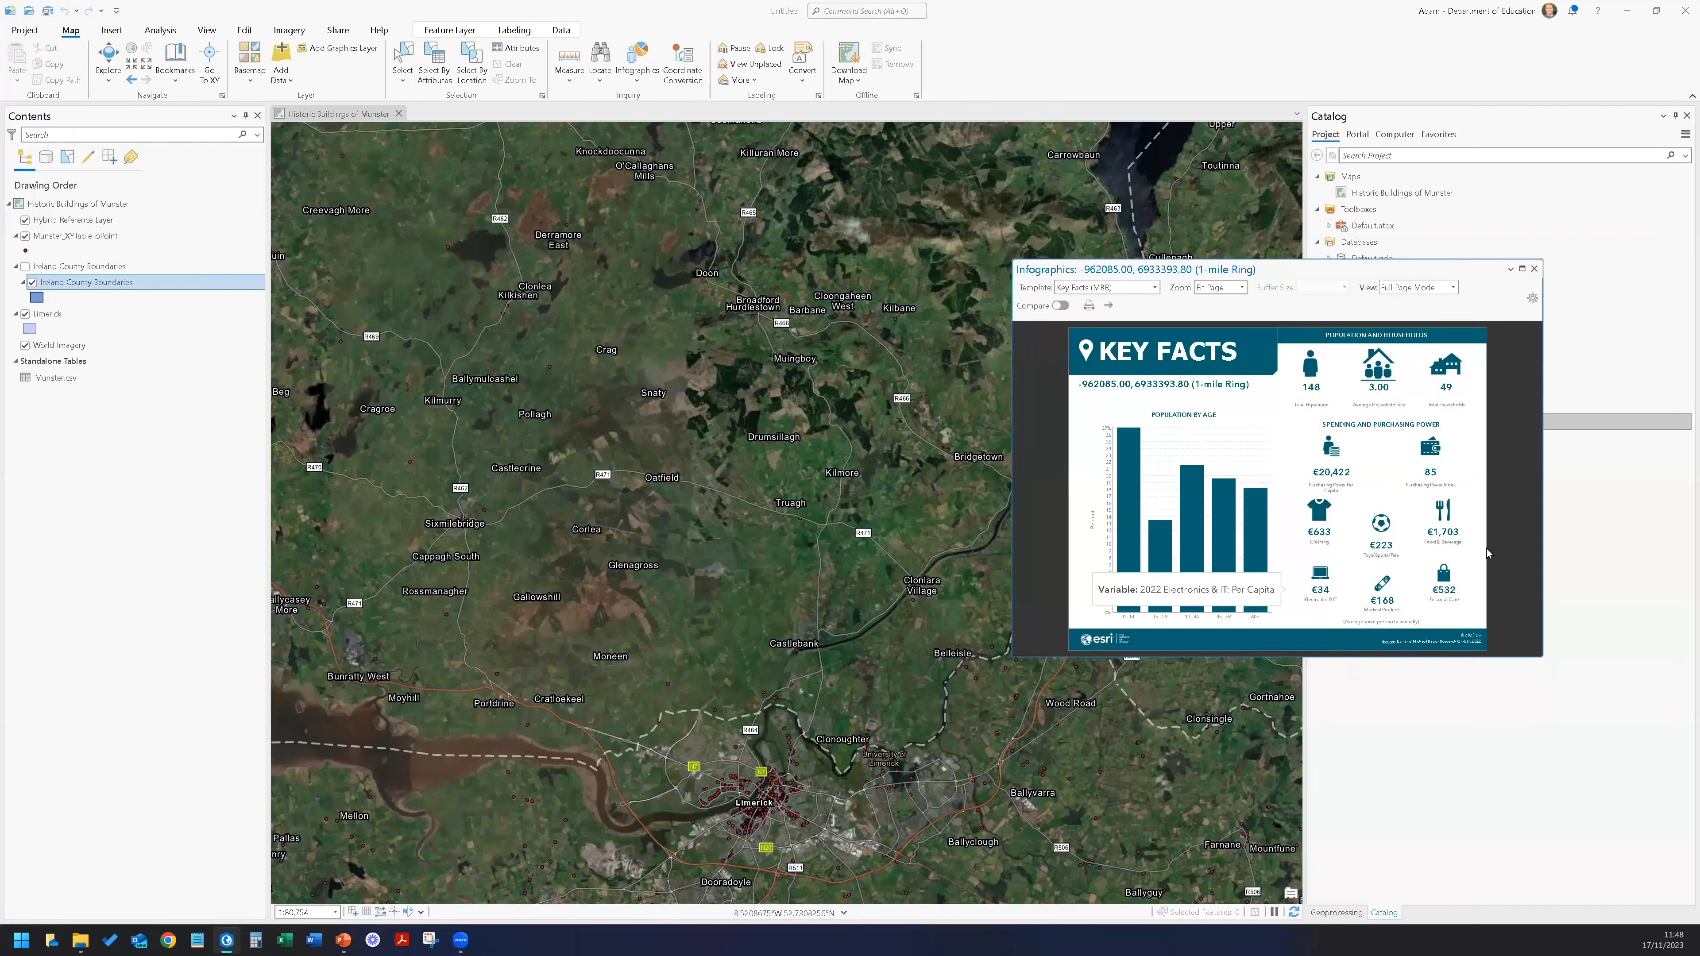
click(1153, 287)
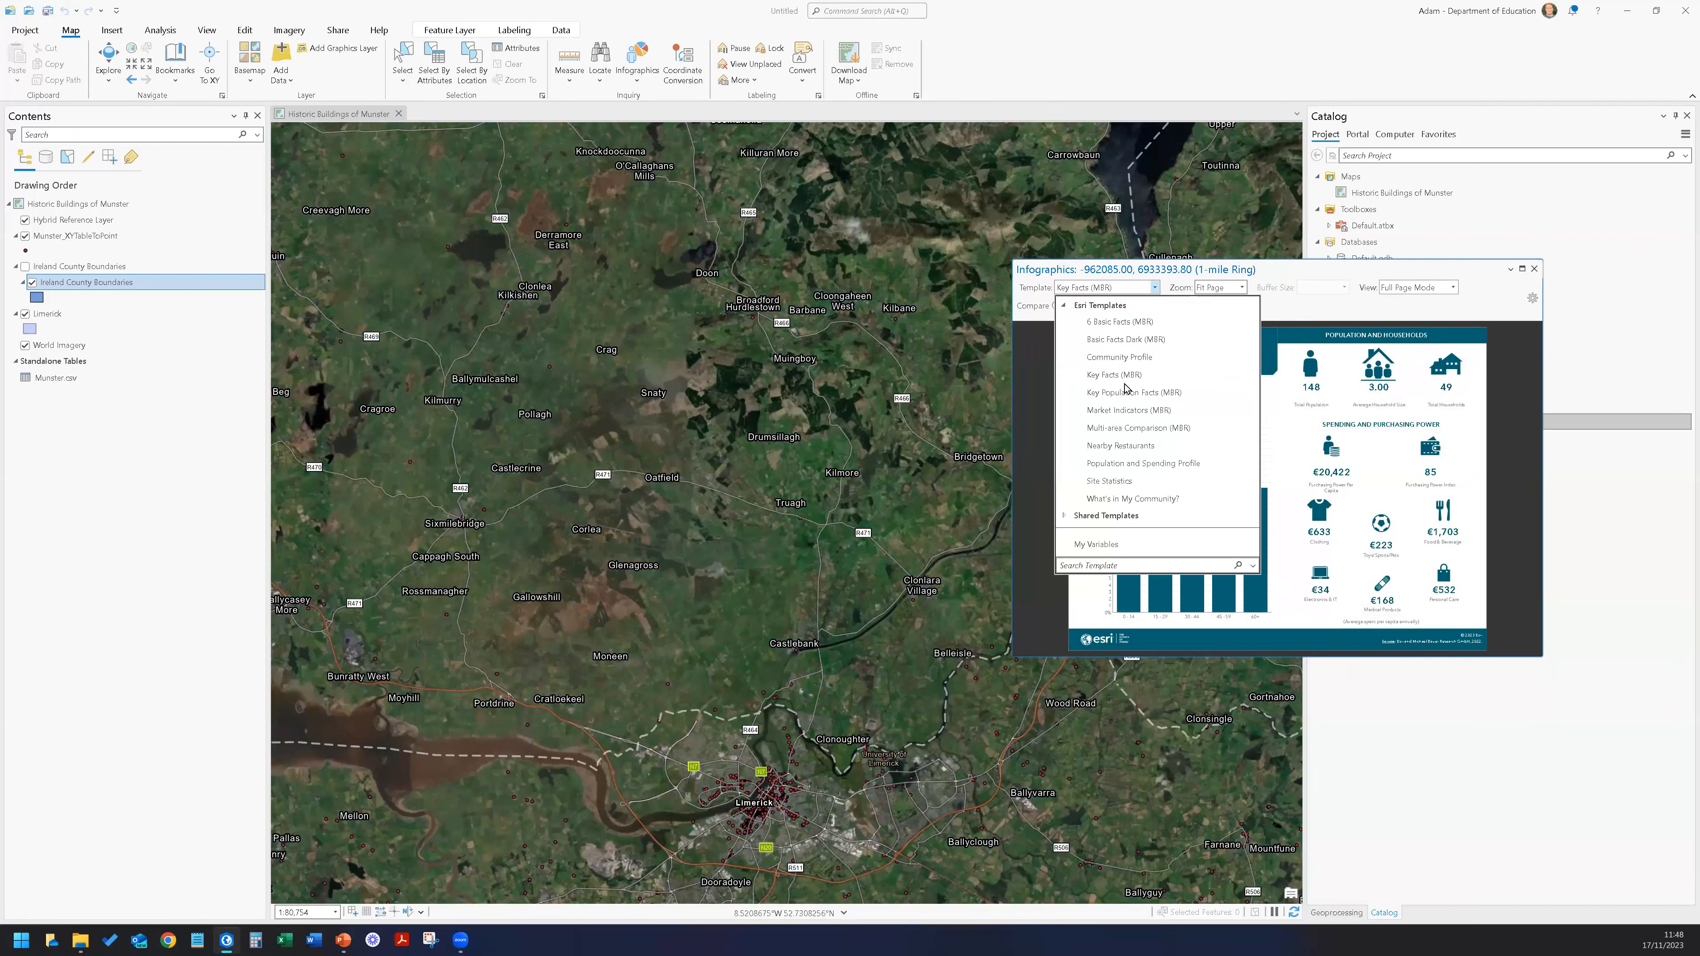
click(1125, 357)
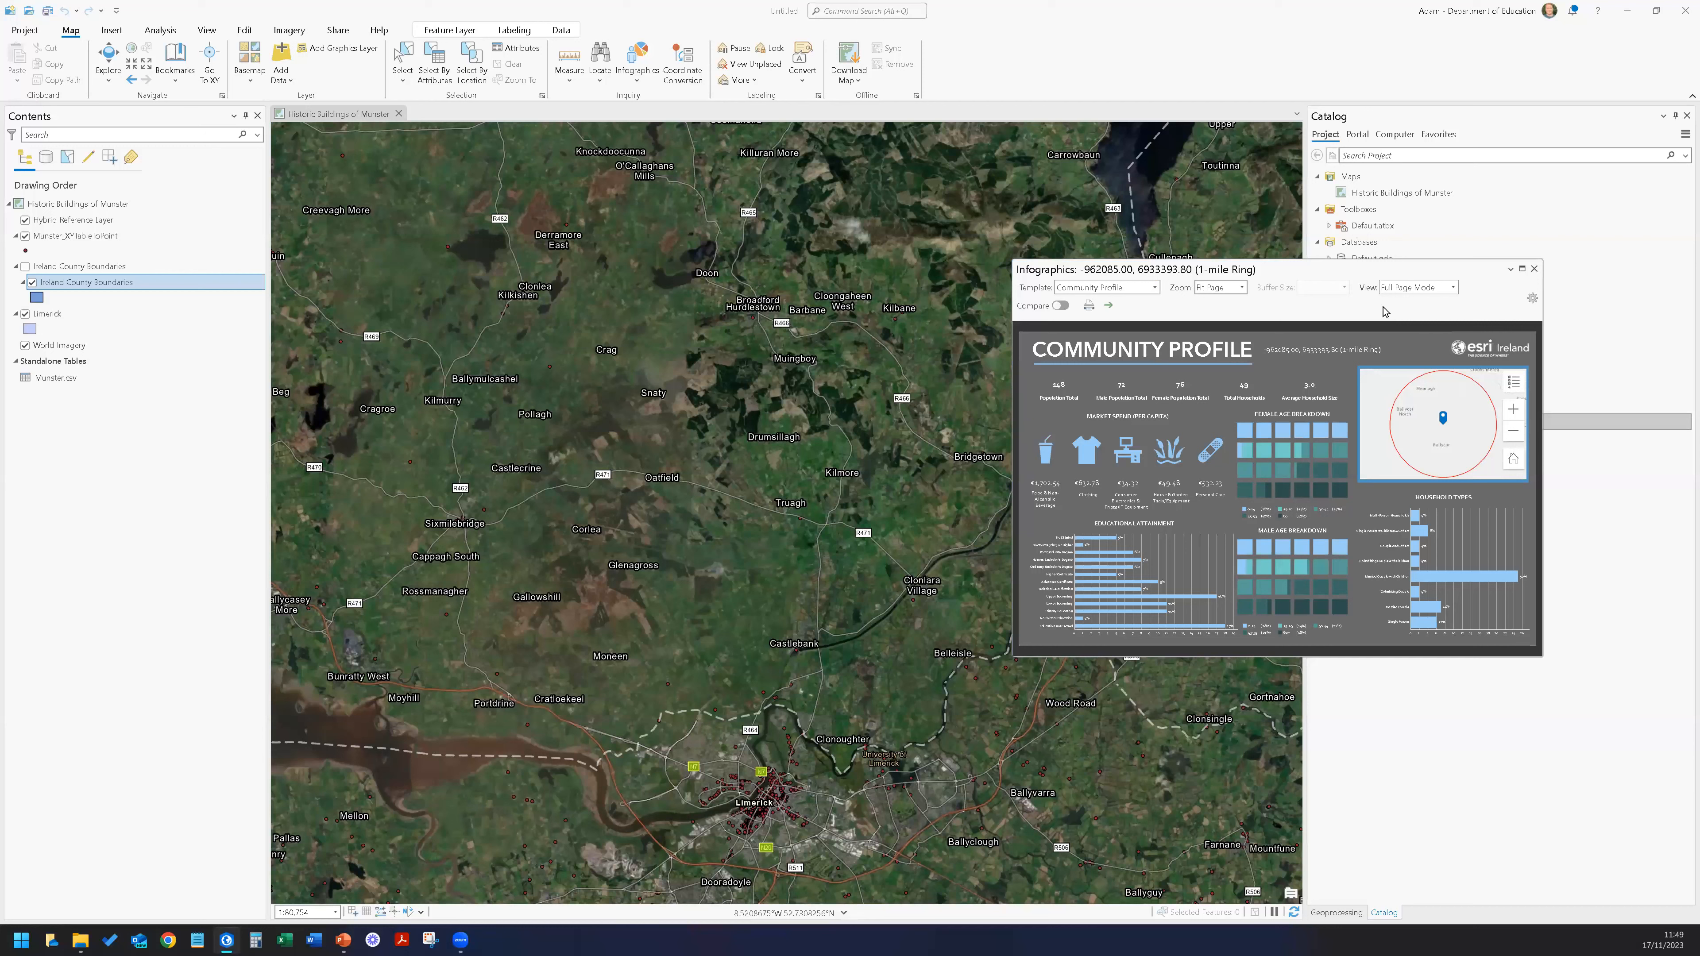
click(1534, 270)
Insert a new map into the project and view its General properties, closing them without changes.
click(111, 31)
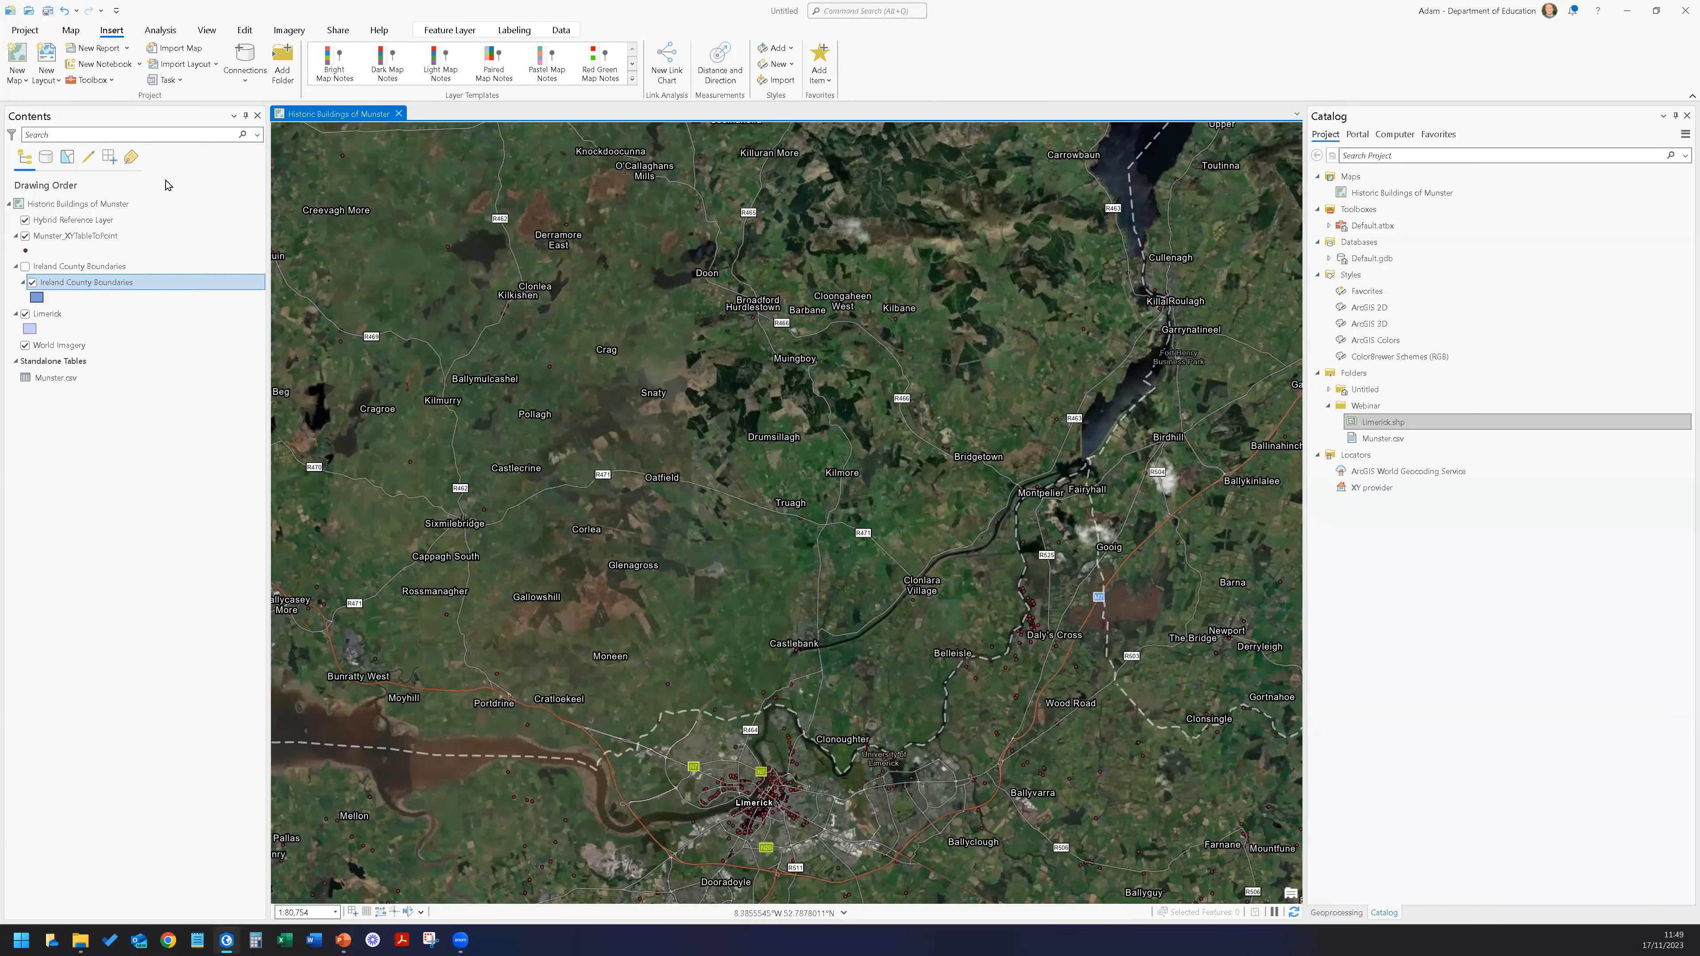
click(18, 60)
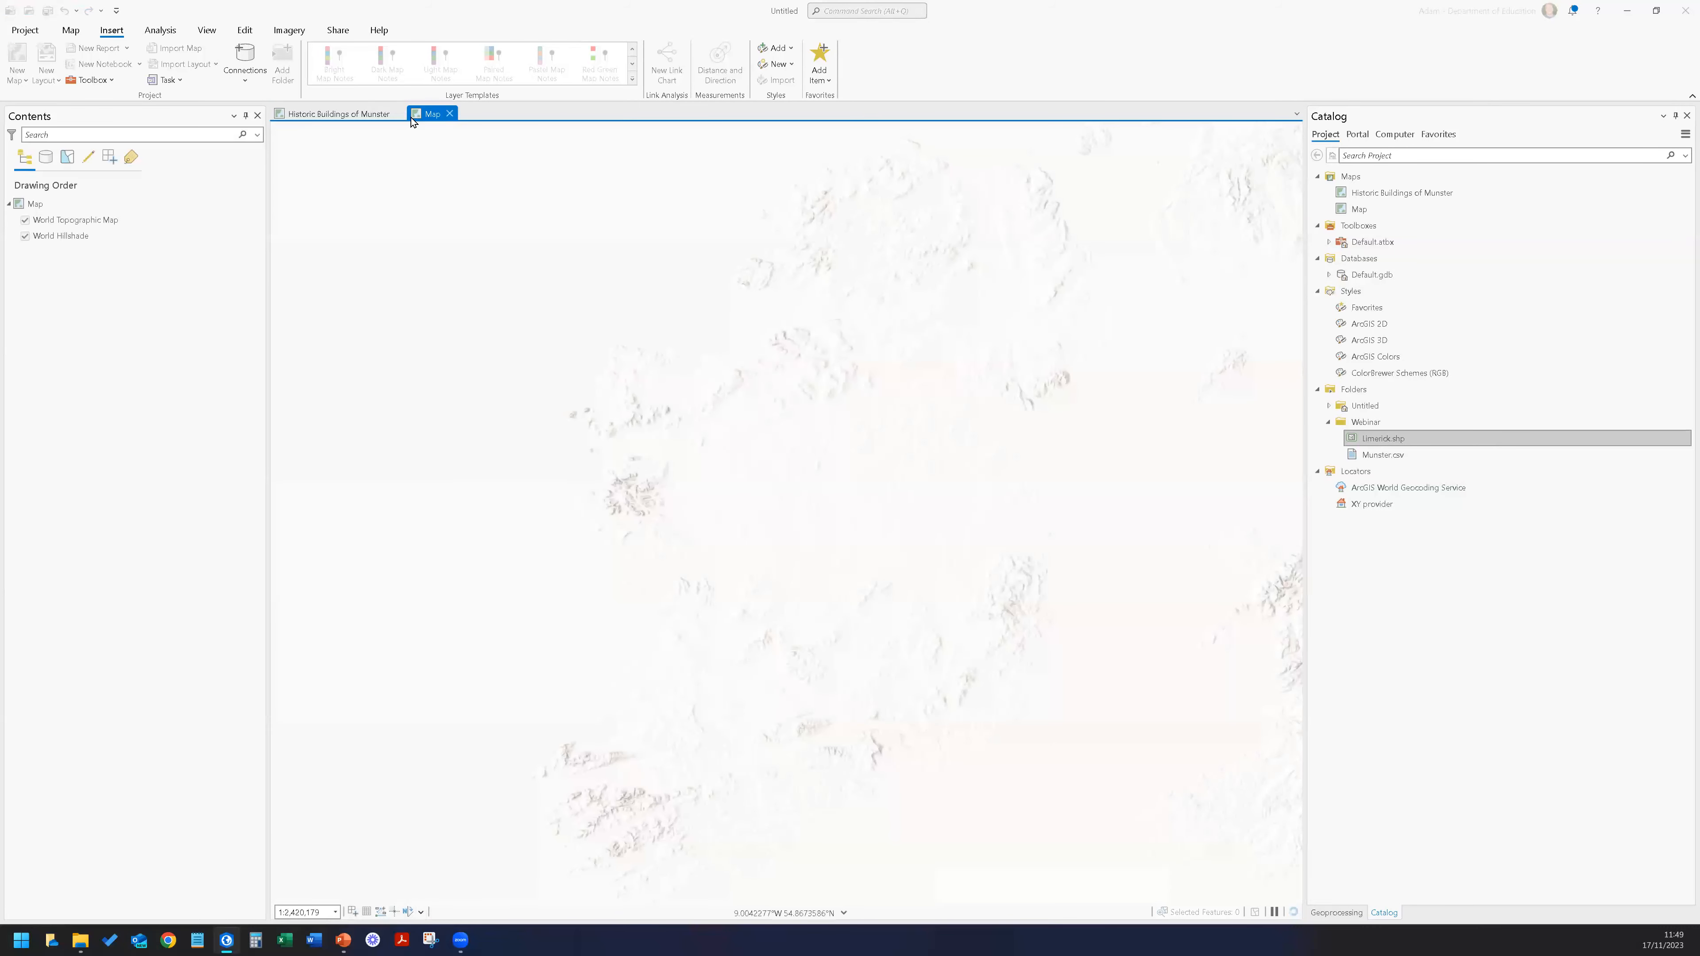
click(37, 208)
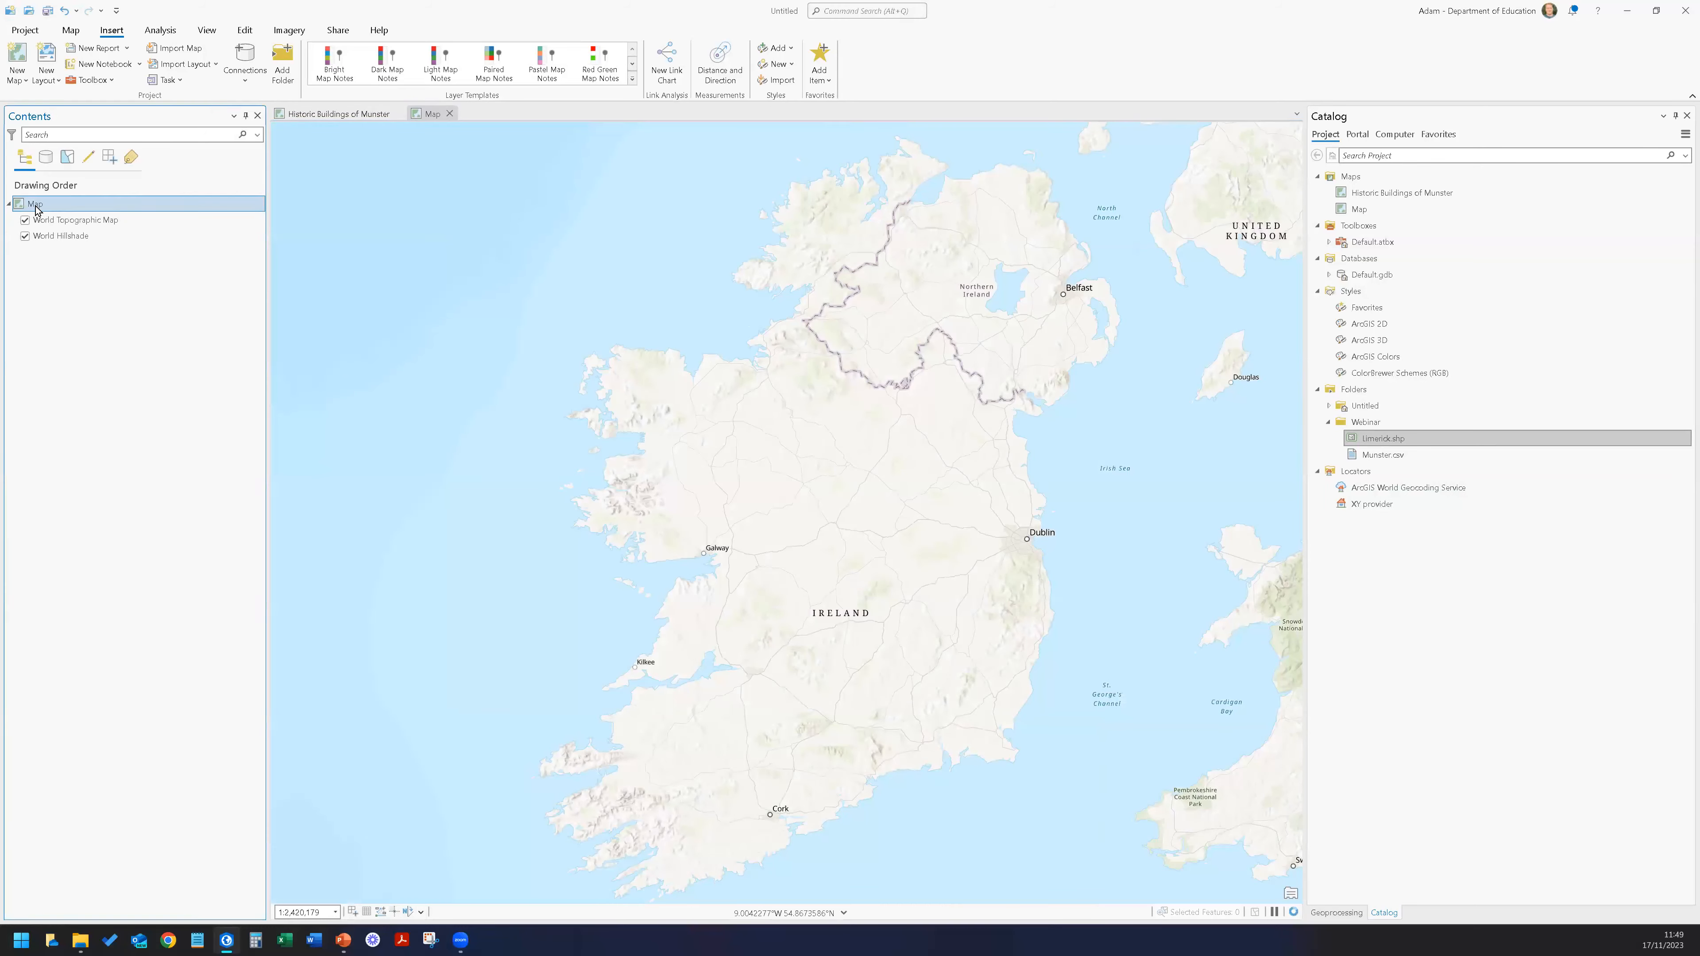
right_click(37, 207)
click(118, 545)
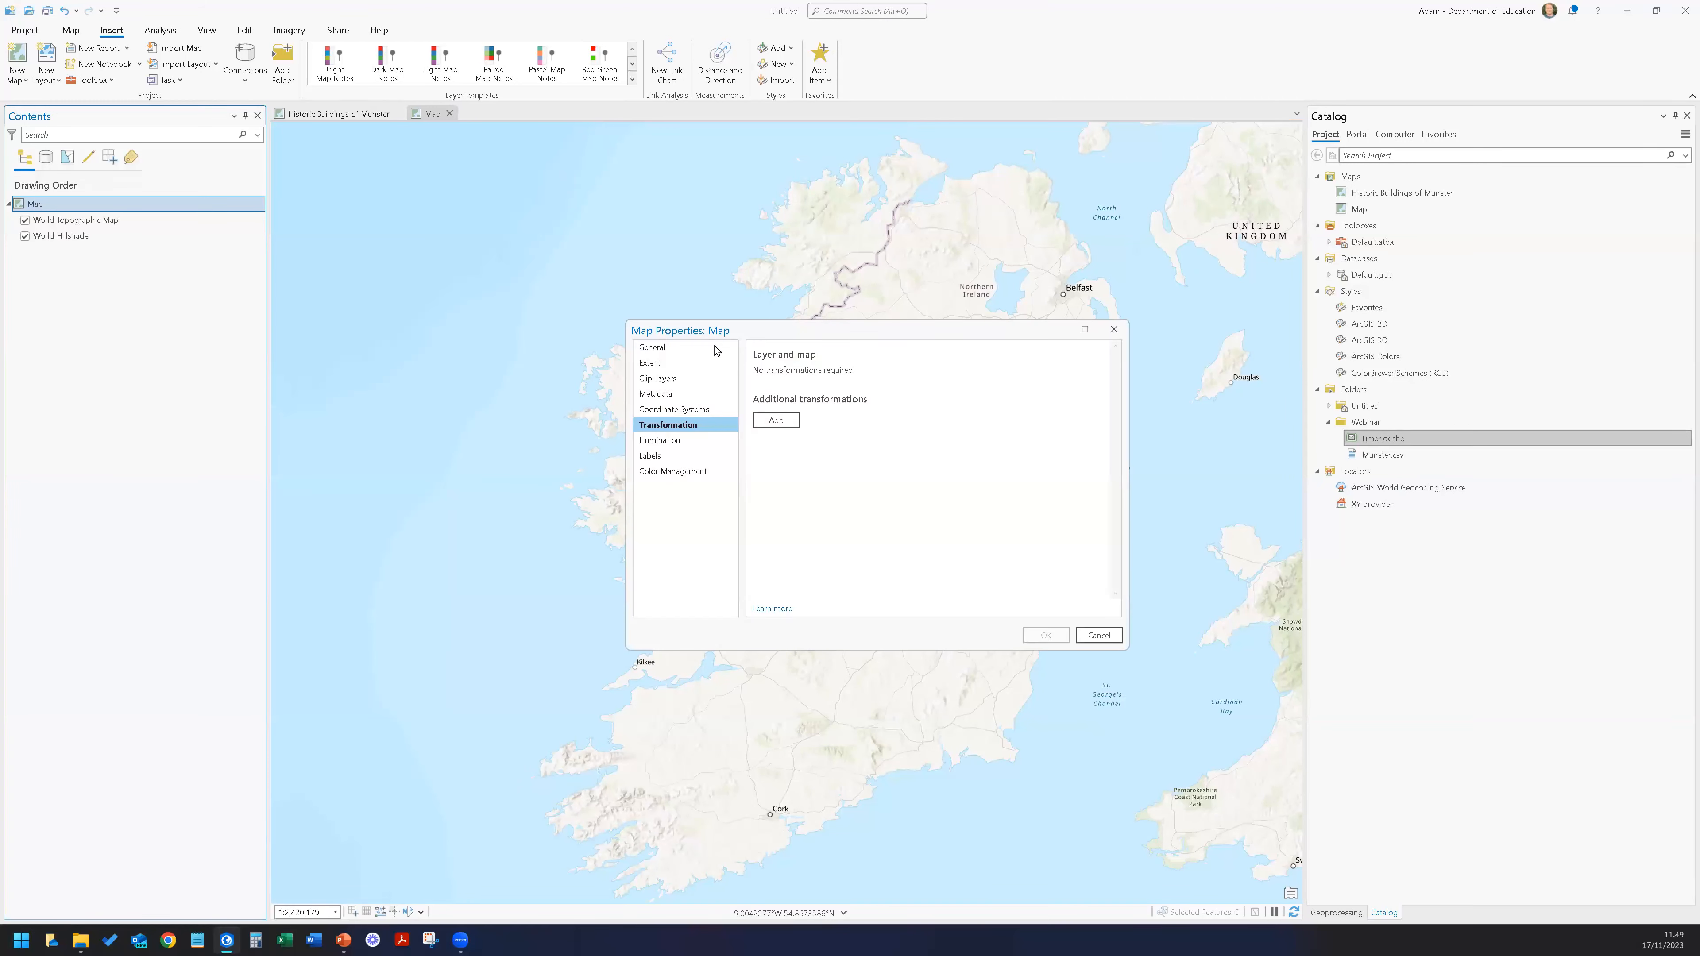
click(686, 349)
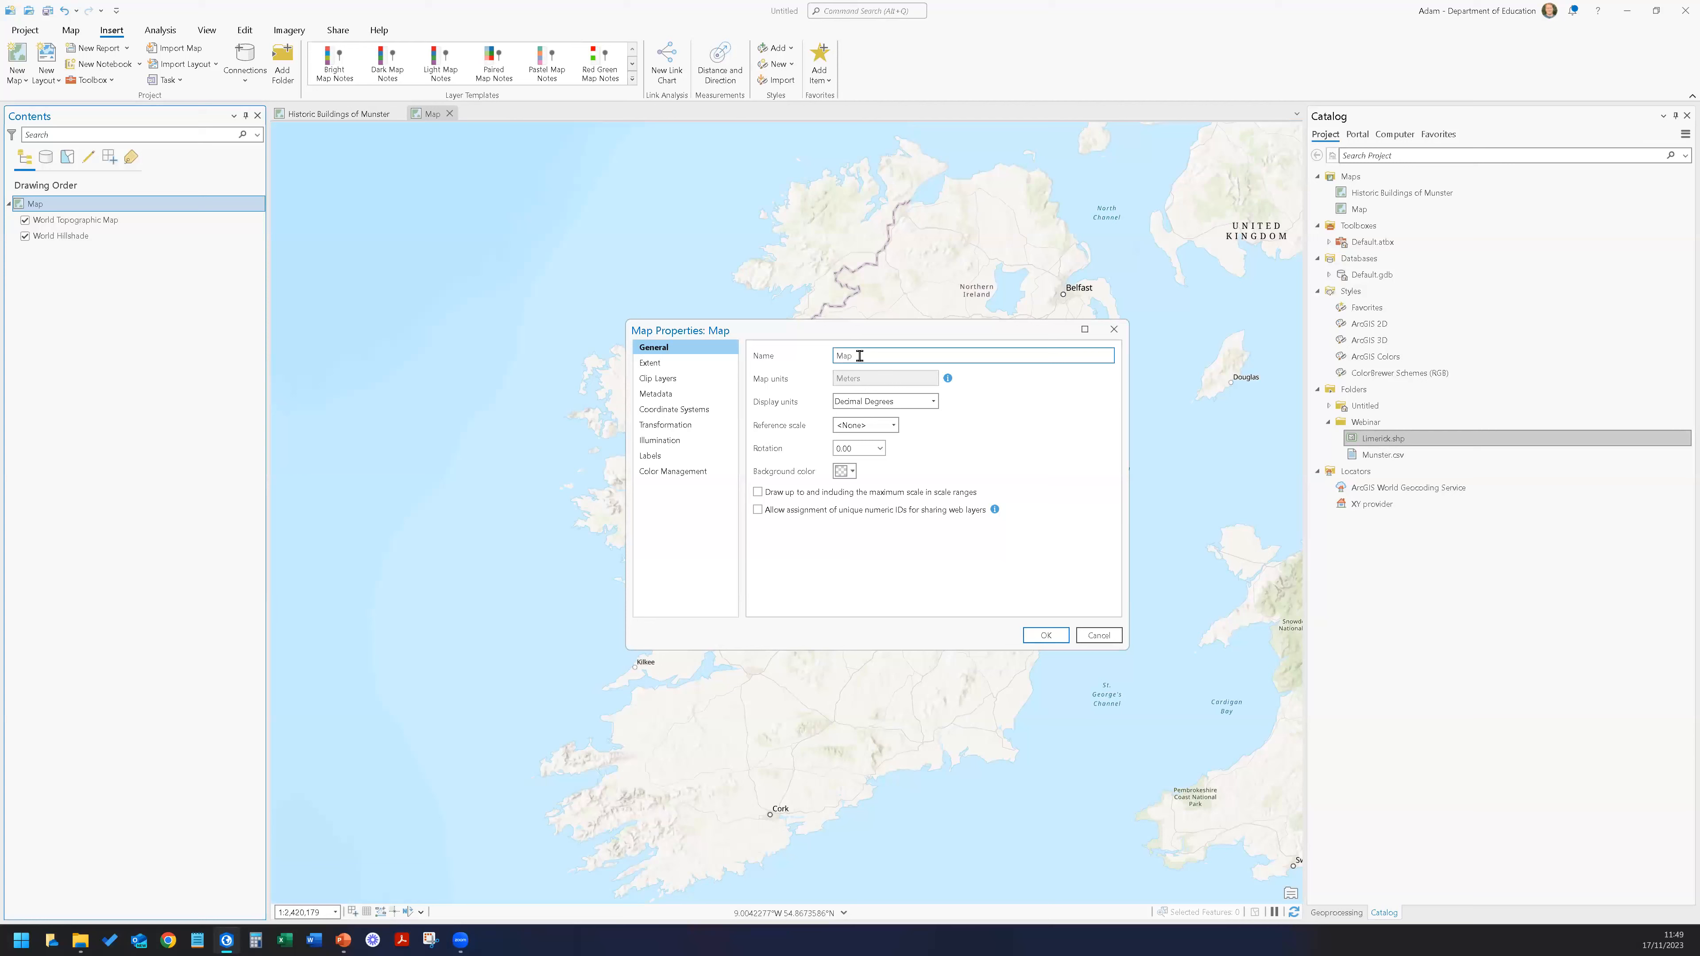
click(1098, 635)
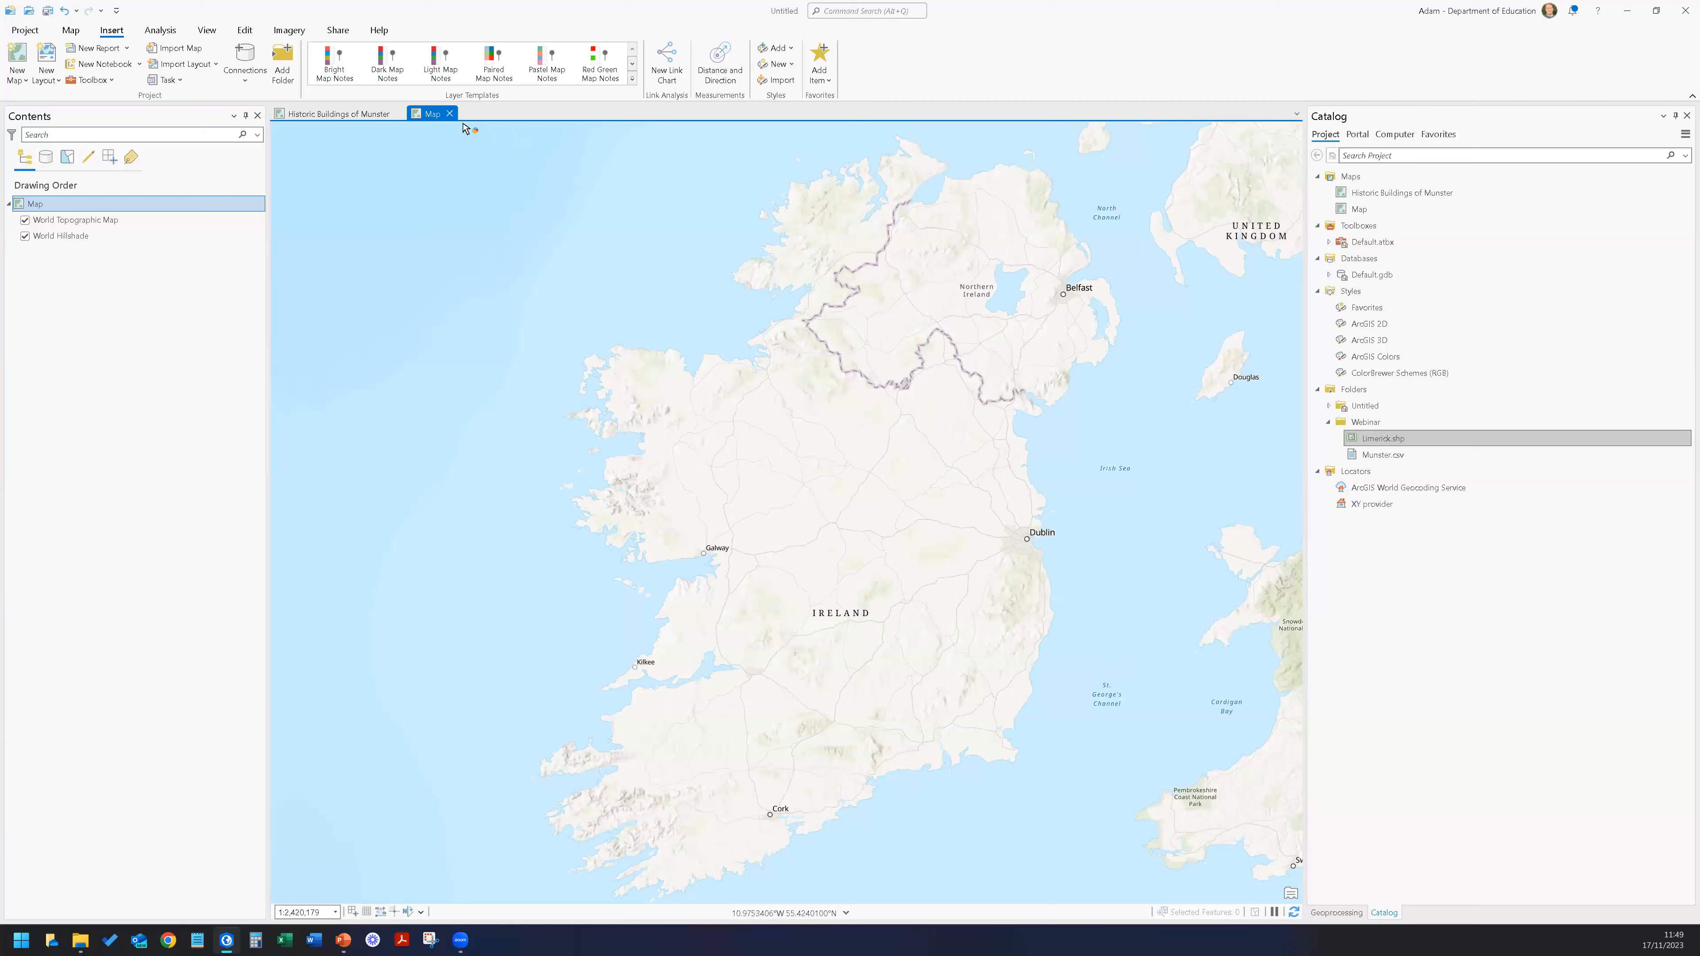
click(72, 32)
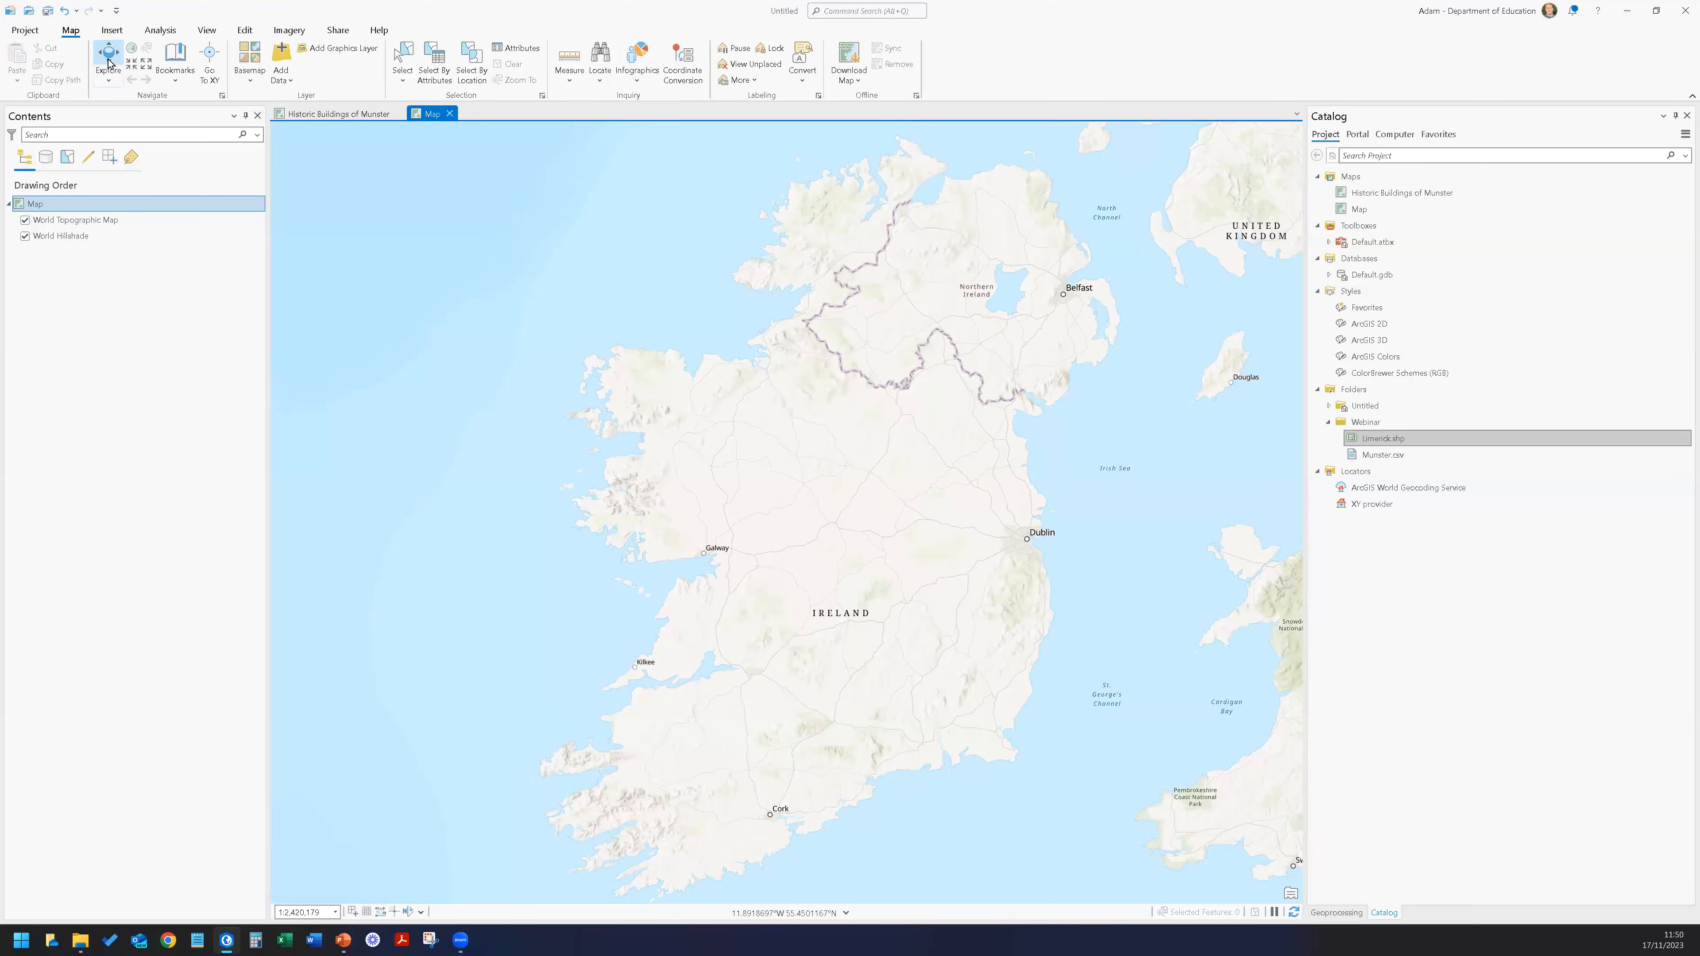
click(122, 33)
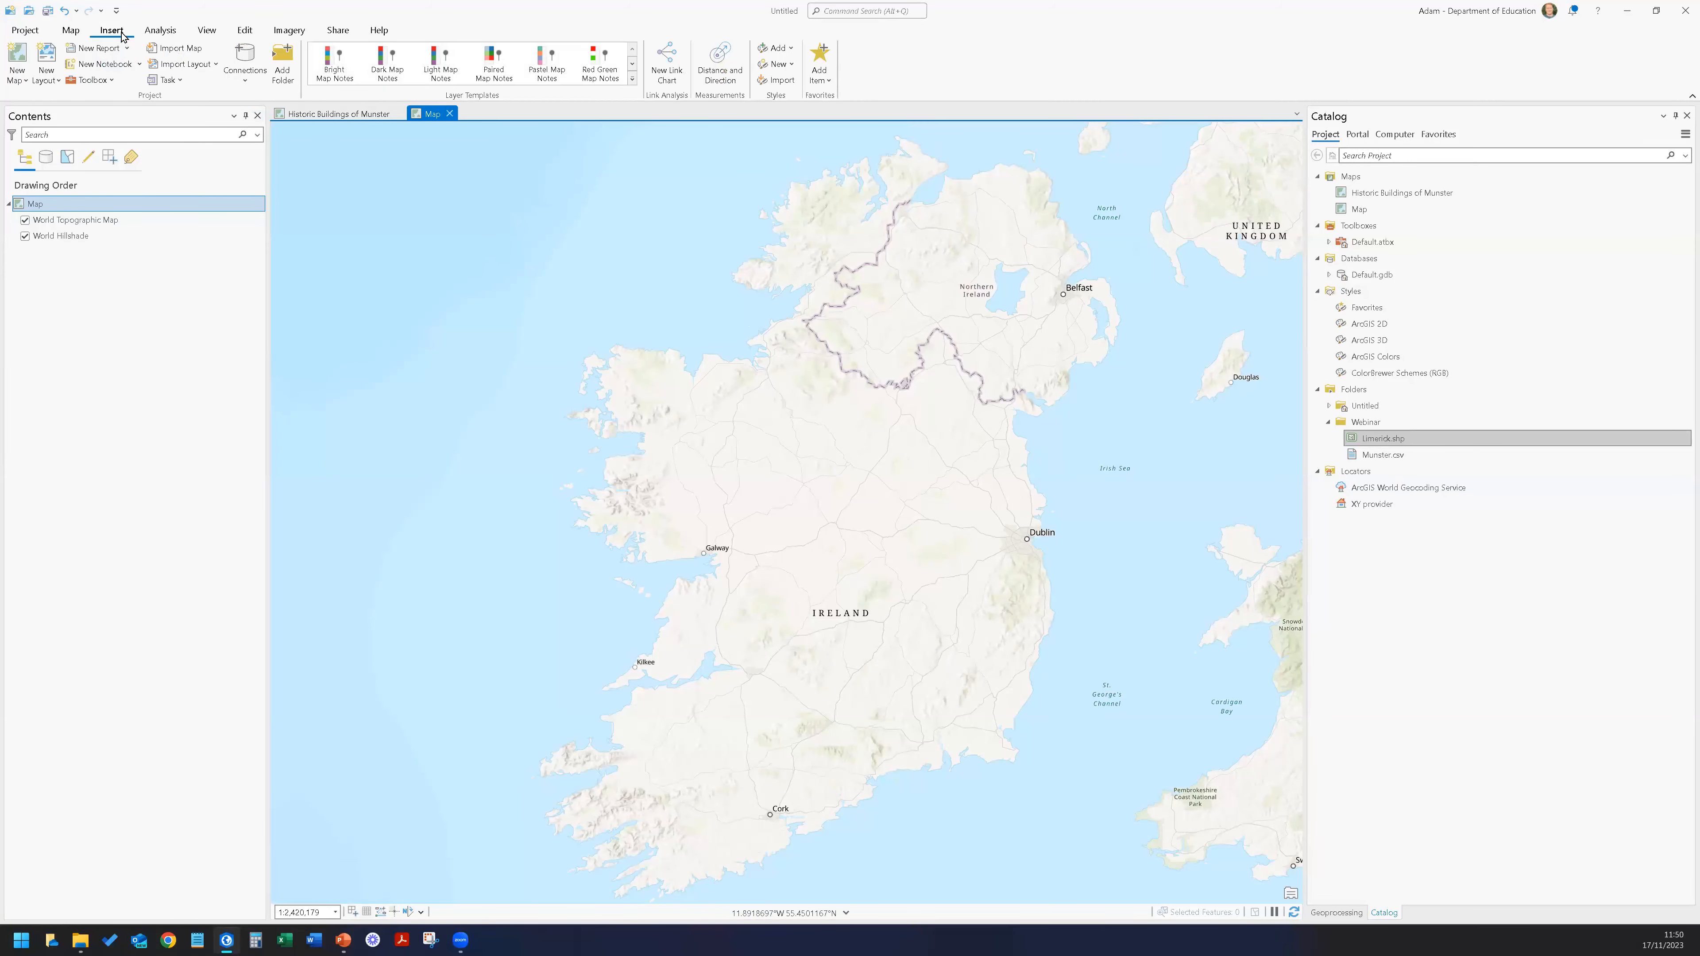
click(54, 78)
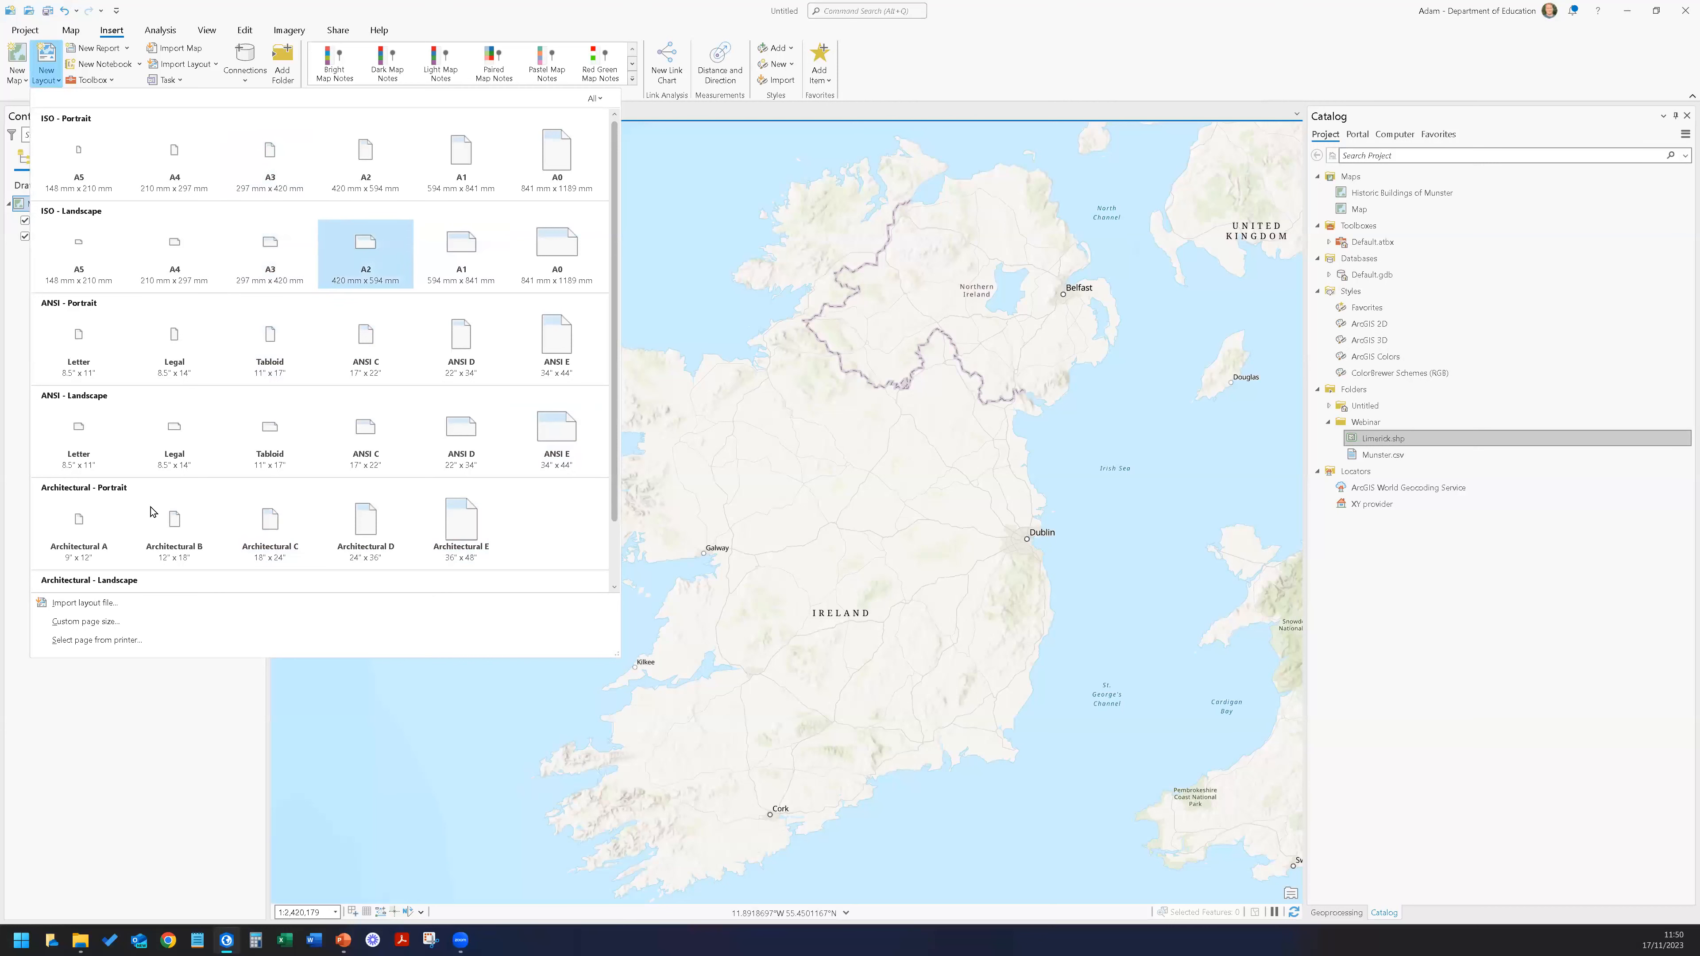
click(174, 749)
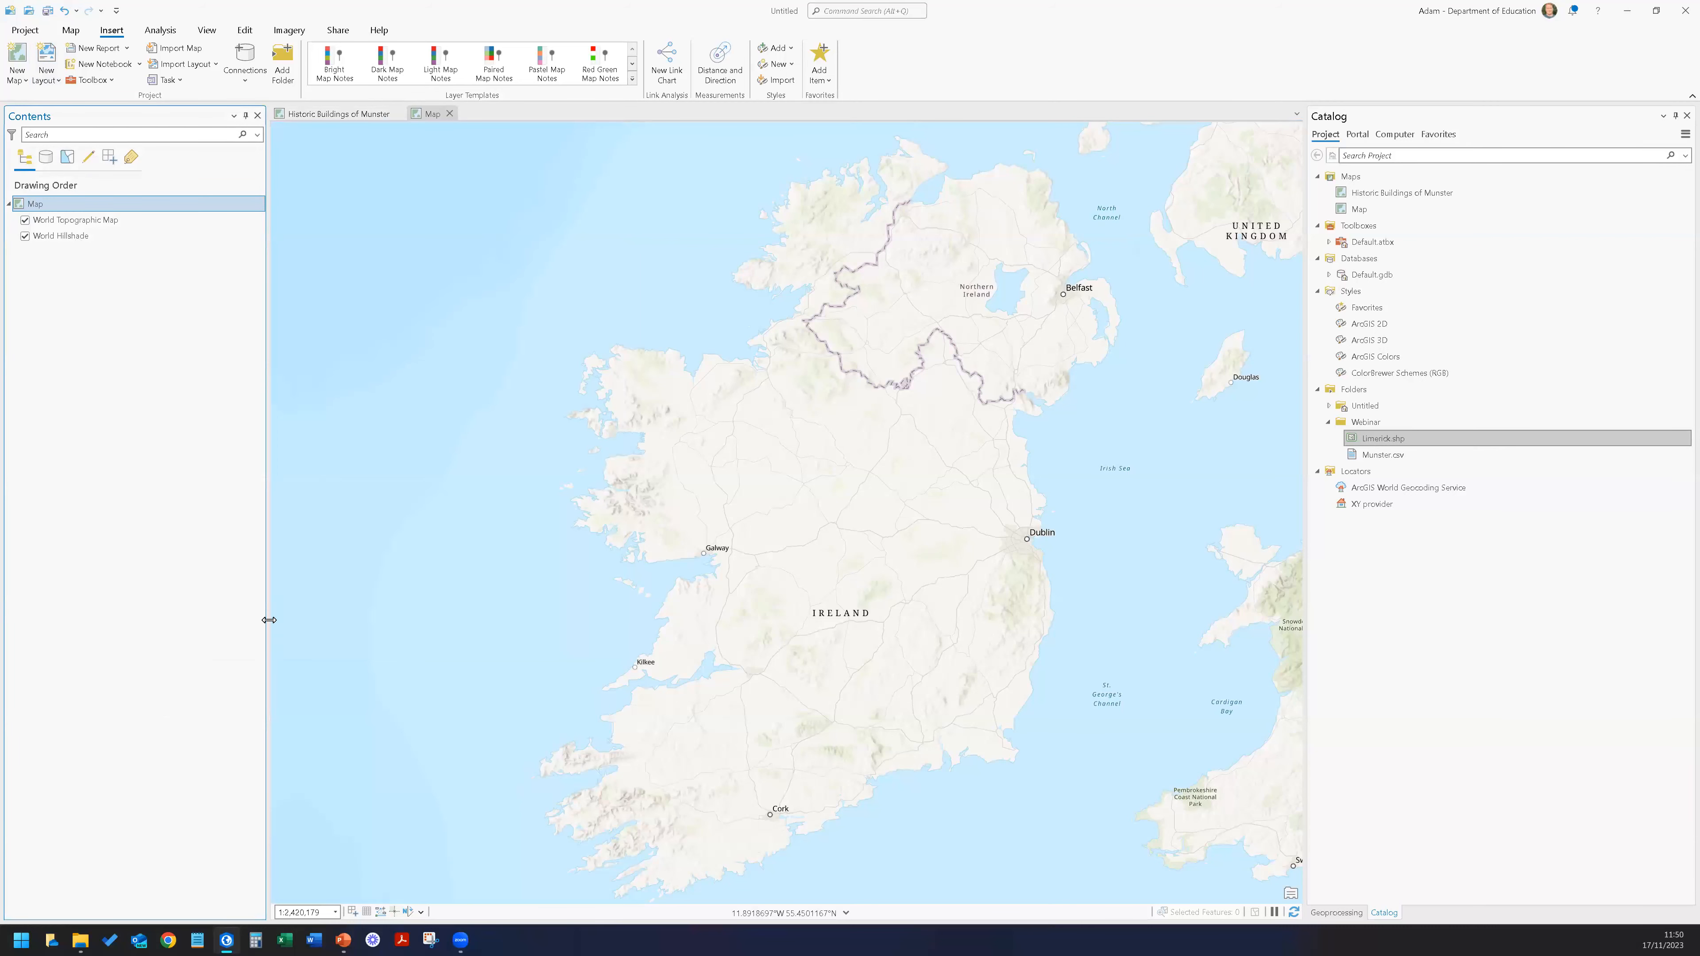
Import the Minimal A2 Landscape layout template and expand its entry in the project's layouts and its map frame's layers.
click(216, 65)
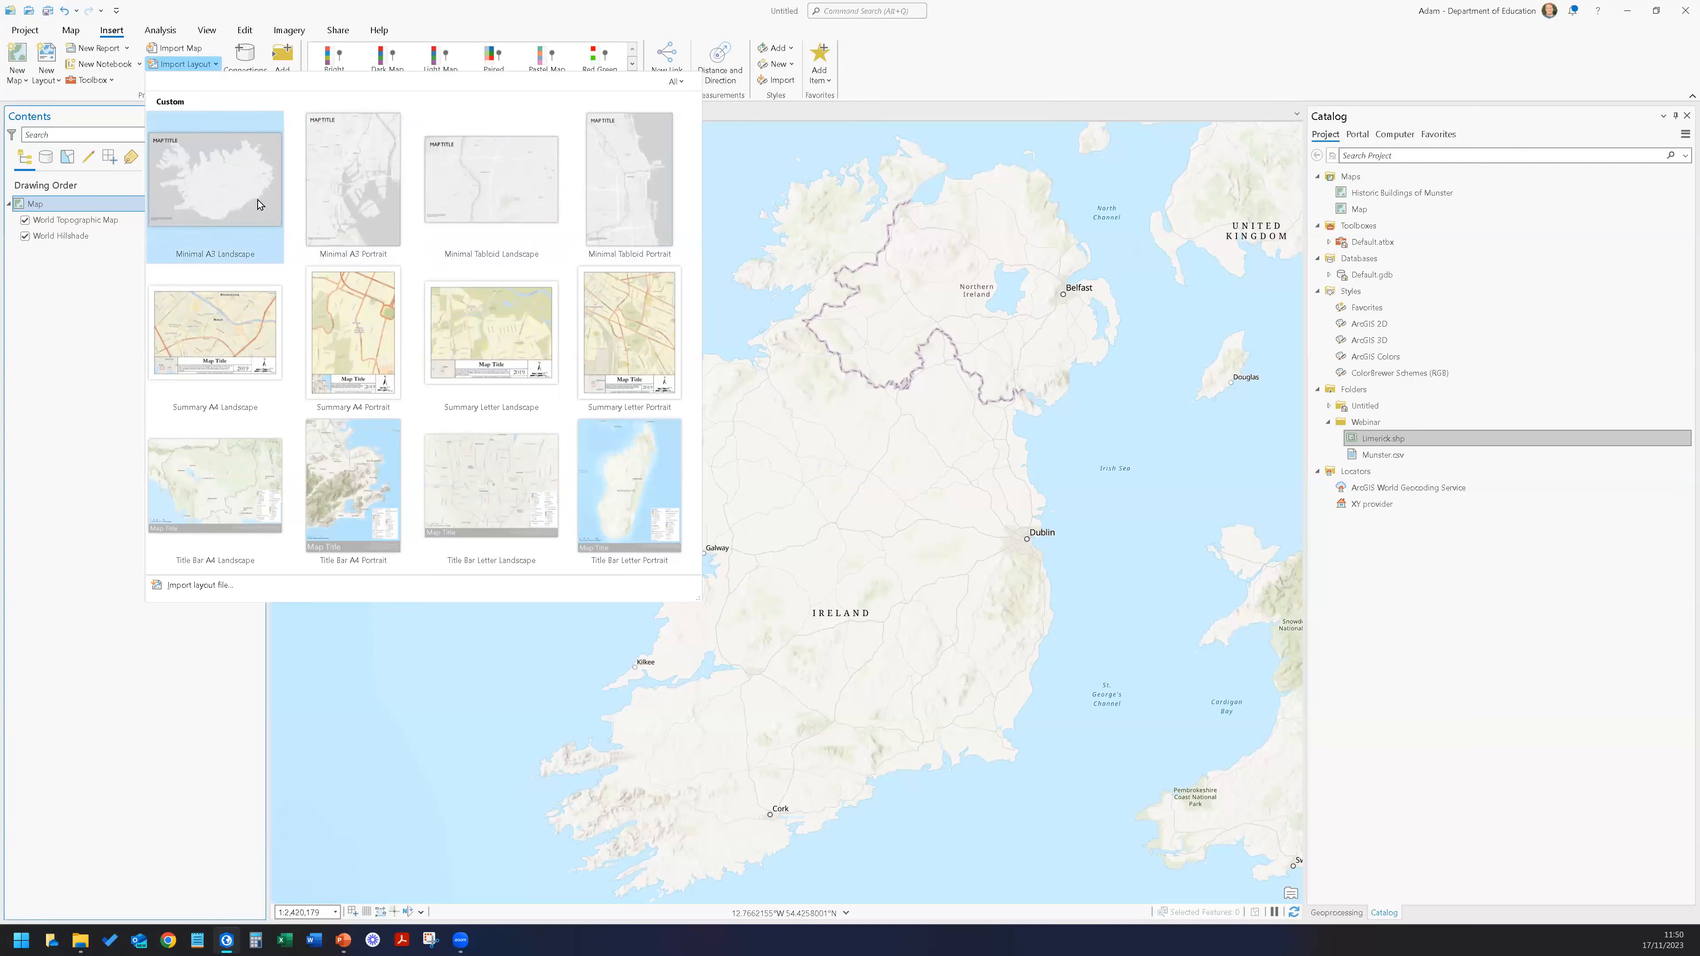
click(233, 181)
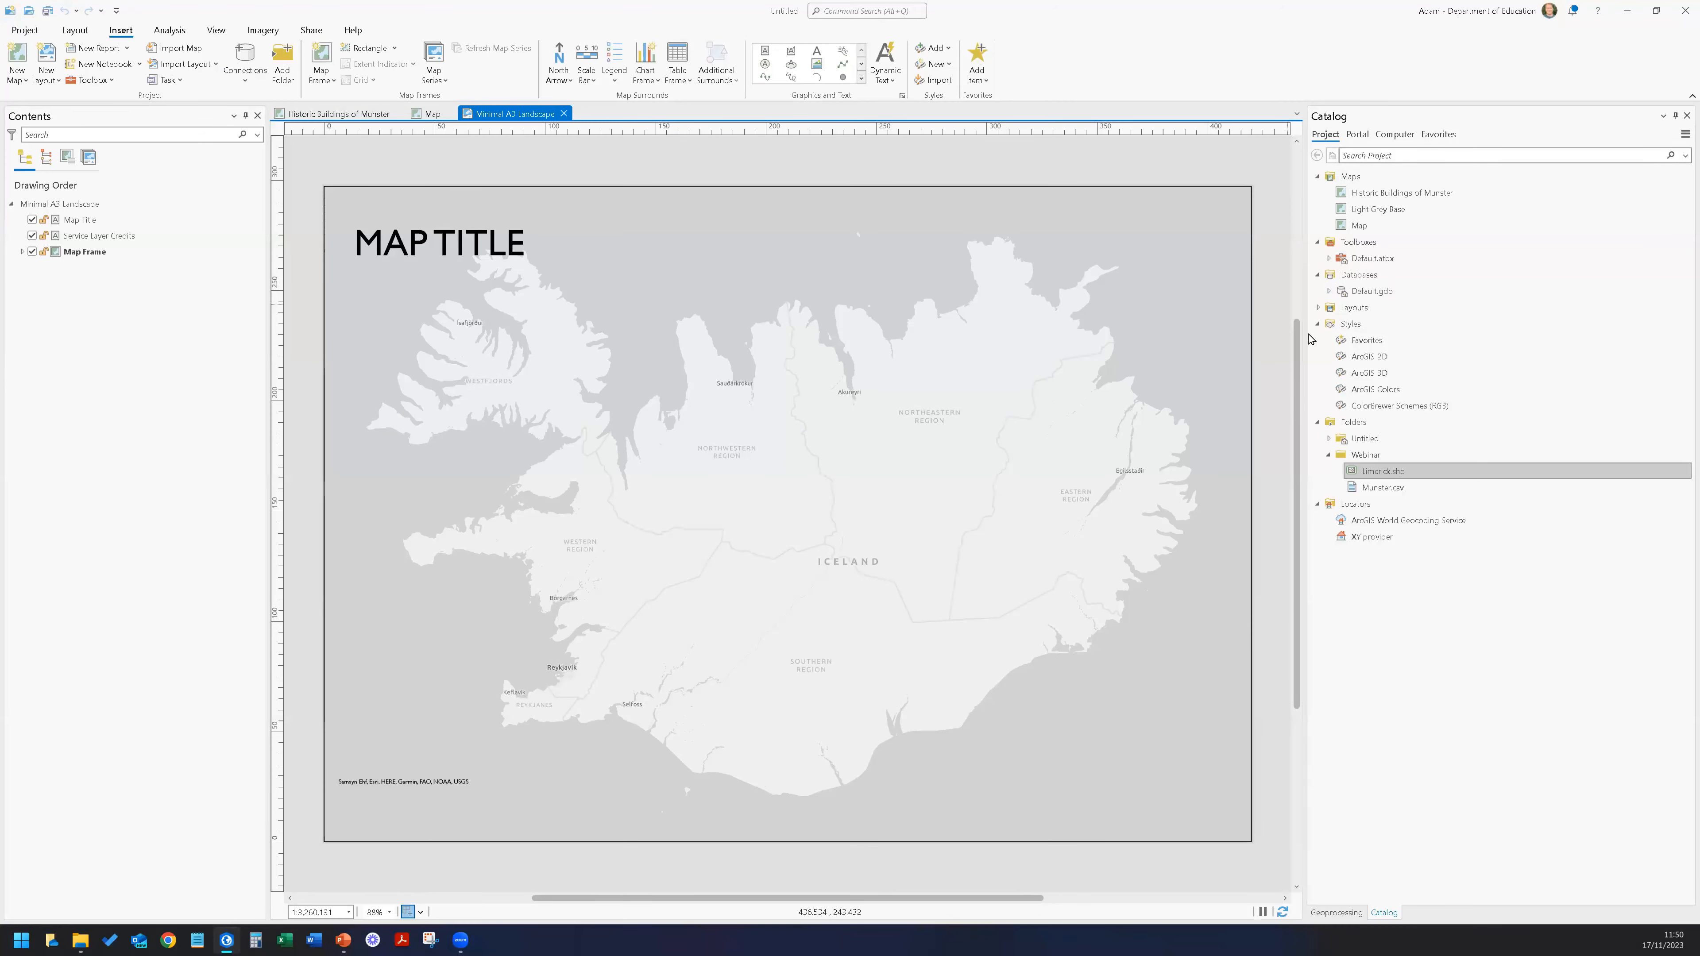
click(1318, 308)
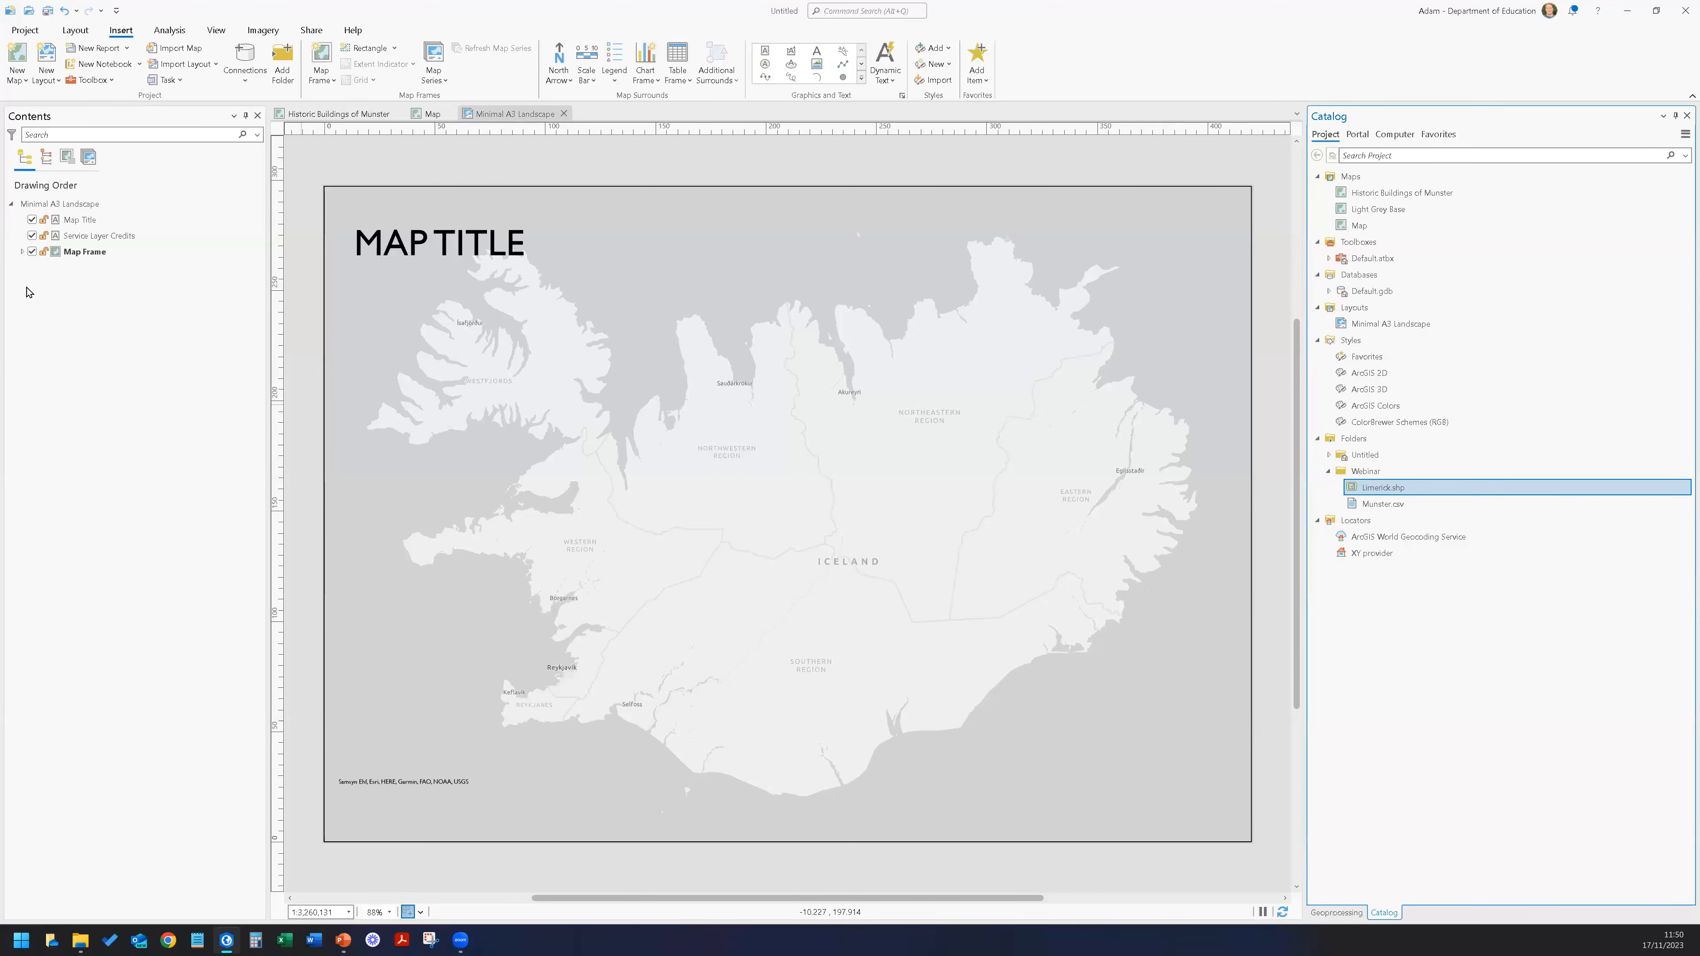
click(21, 252)
click(72, 253)
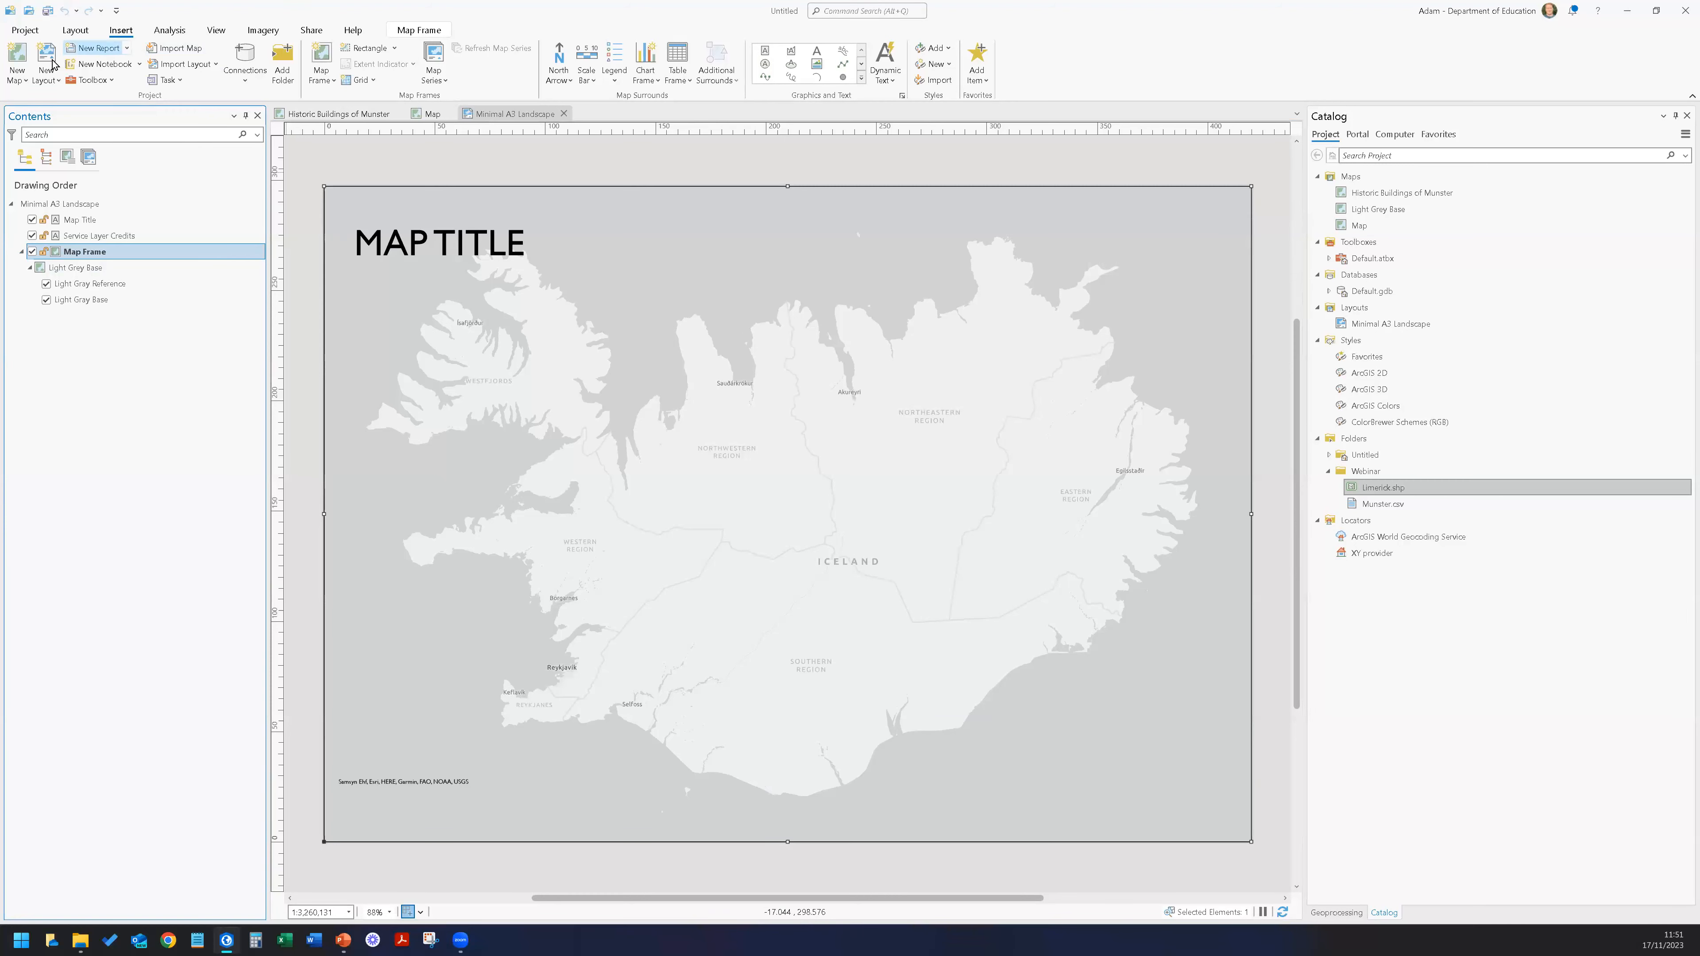
Create a blank A4 landscape layout and draw a large map frame on it from the Historic Buildings of Munster view at 1:80,754.
click(47, 82)
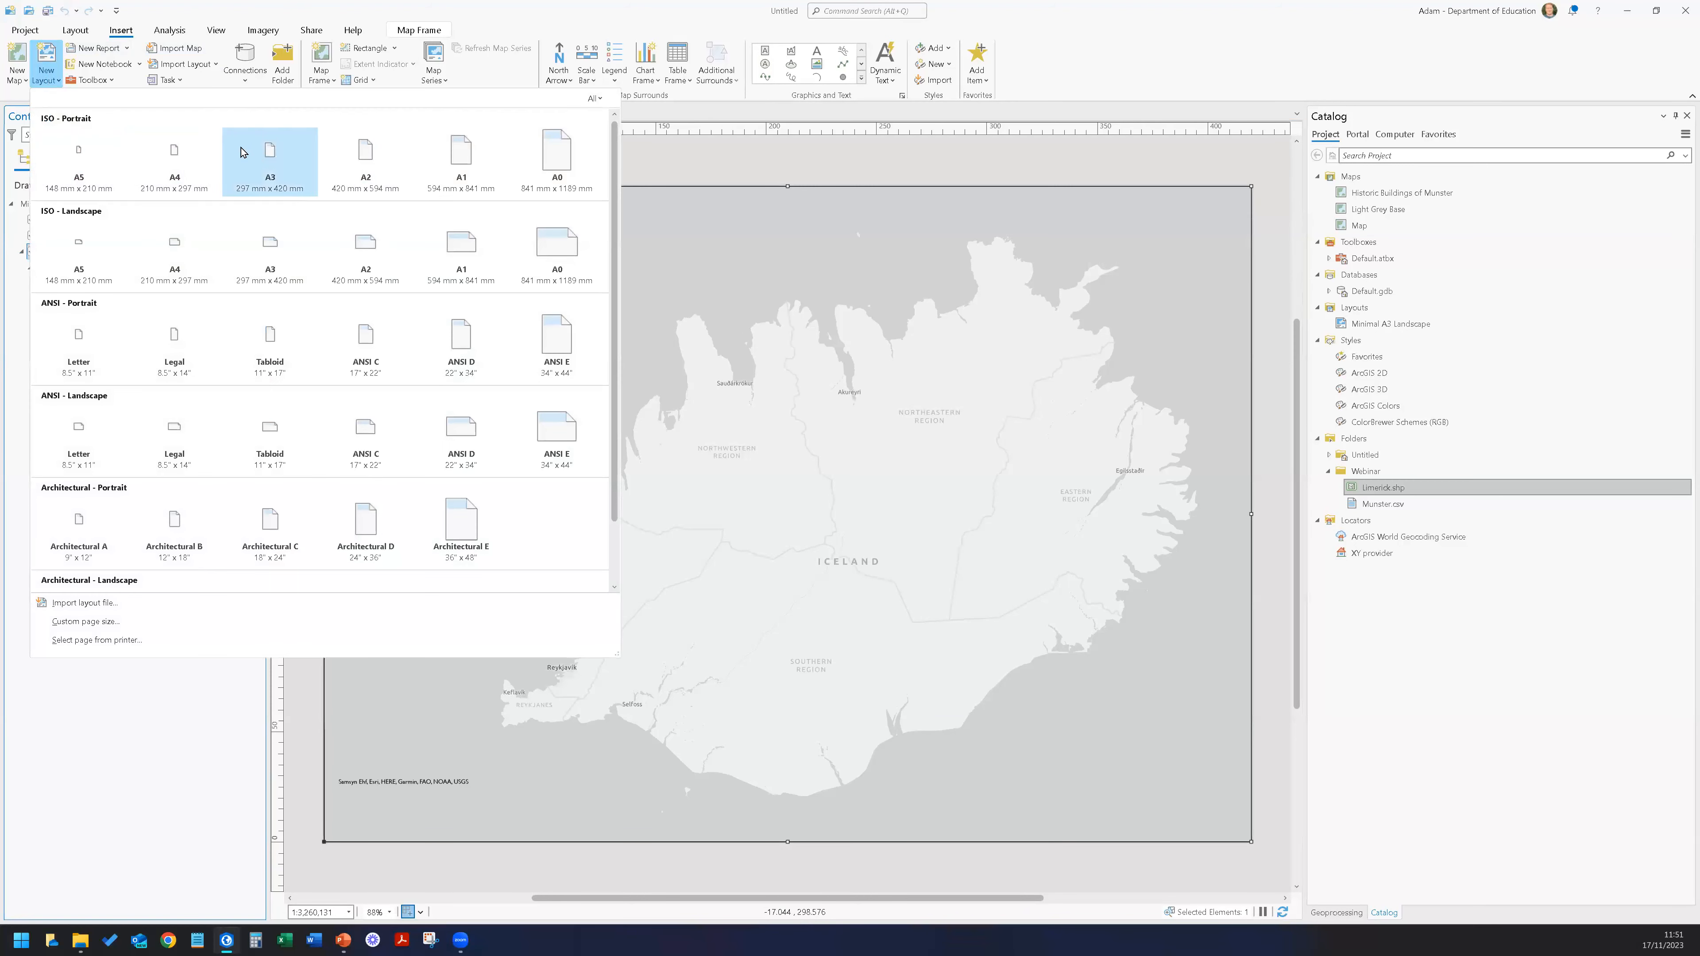
click(178, 243)
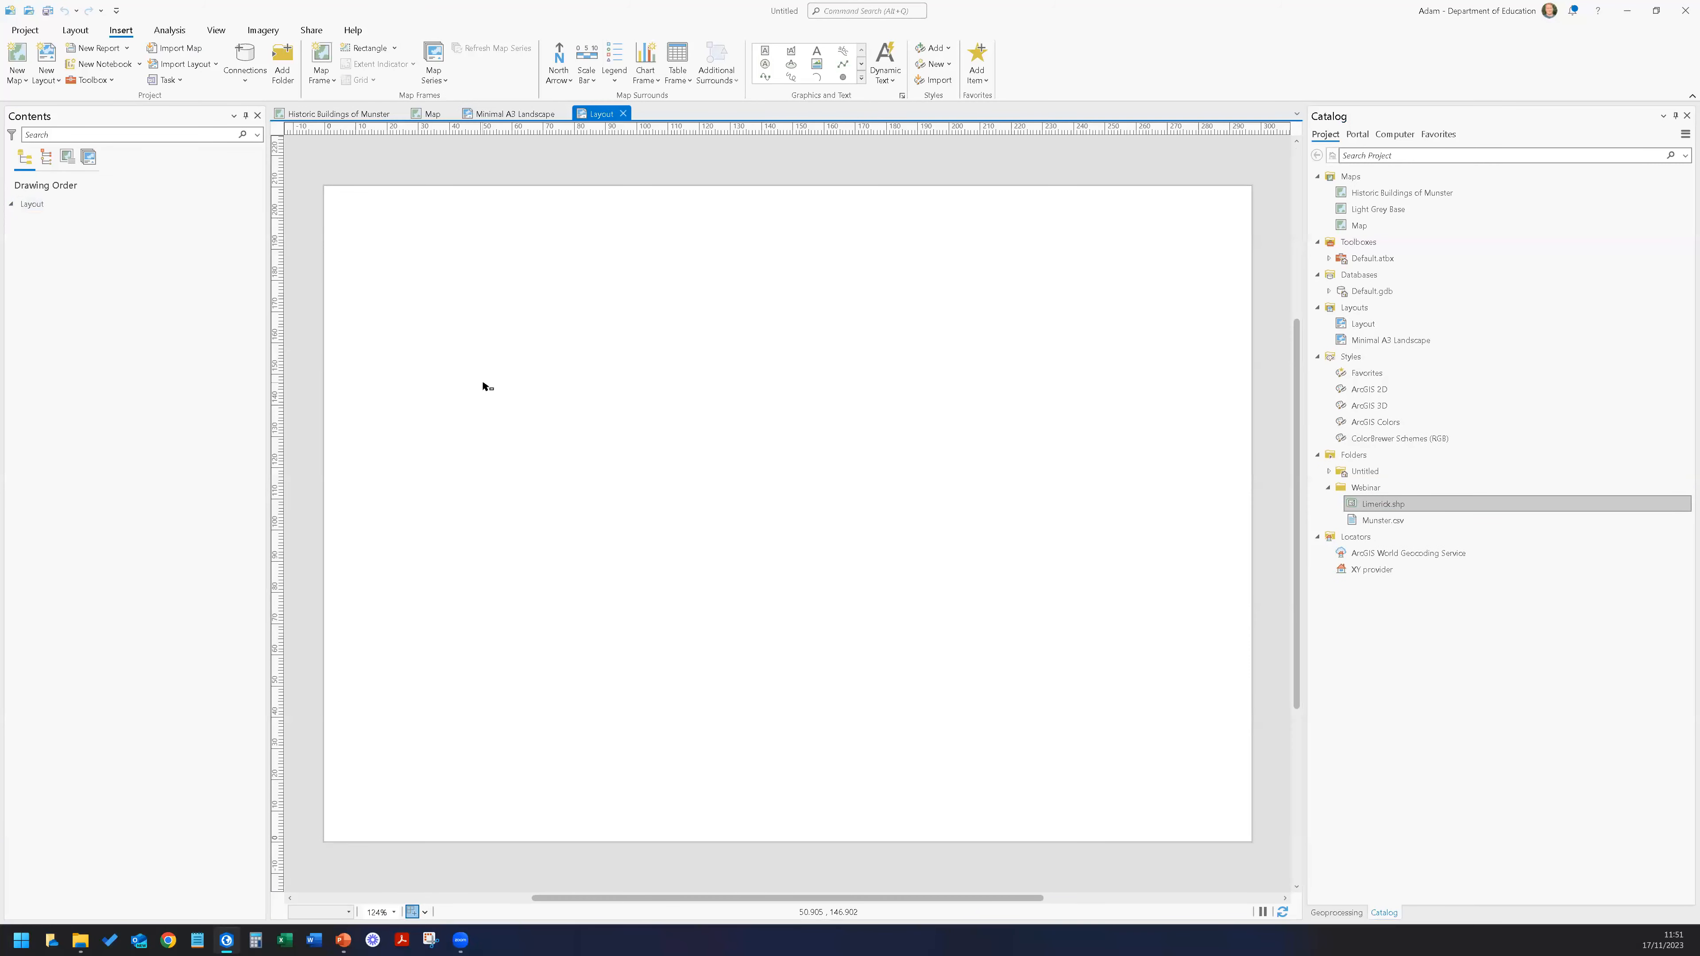
click(322, 67)
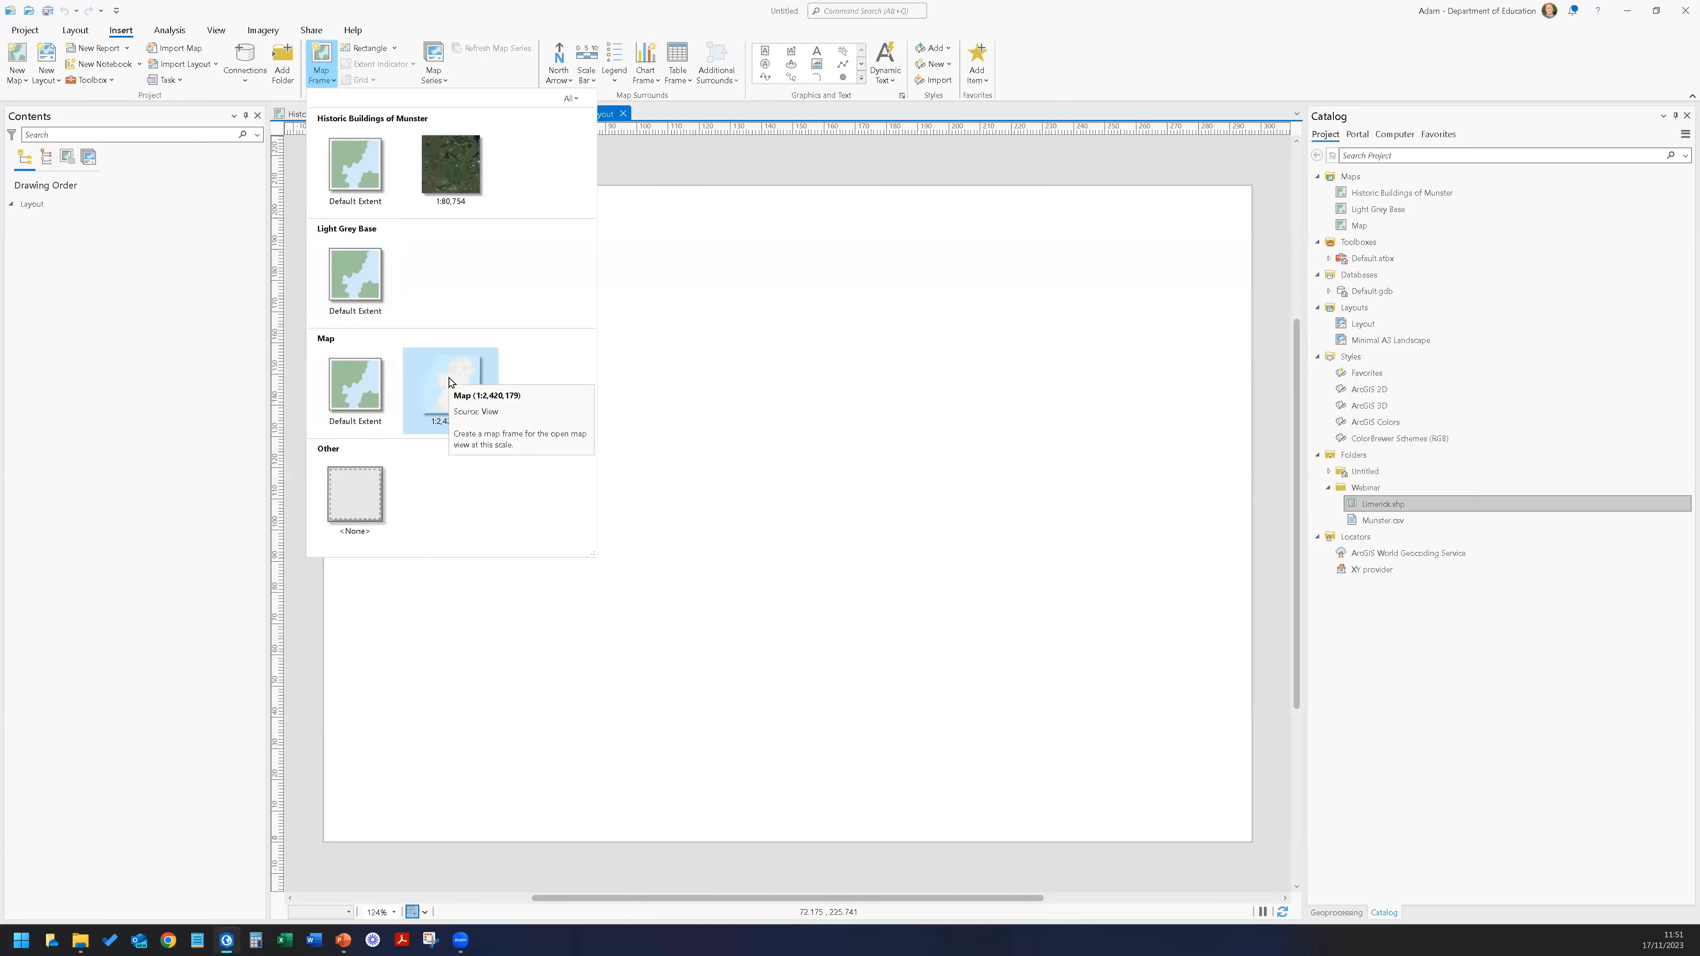
click(450, 167)
mouse_move(429, 229)
mouse_down()
mouse_move(498, 657)
mouse_move(1107, 739)
mouse_move(1141, 775)
mouse_up()
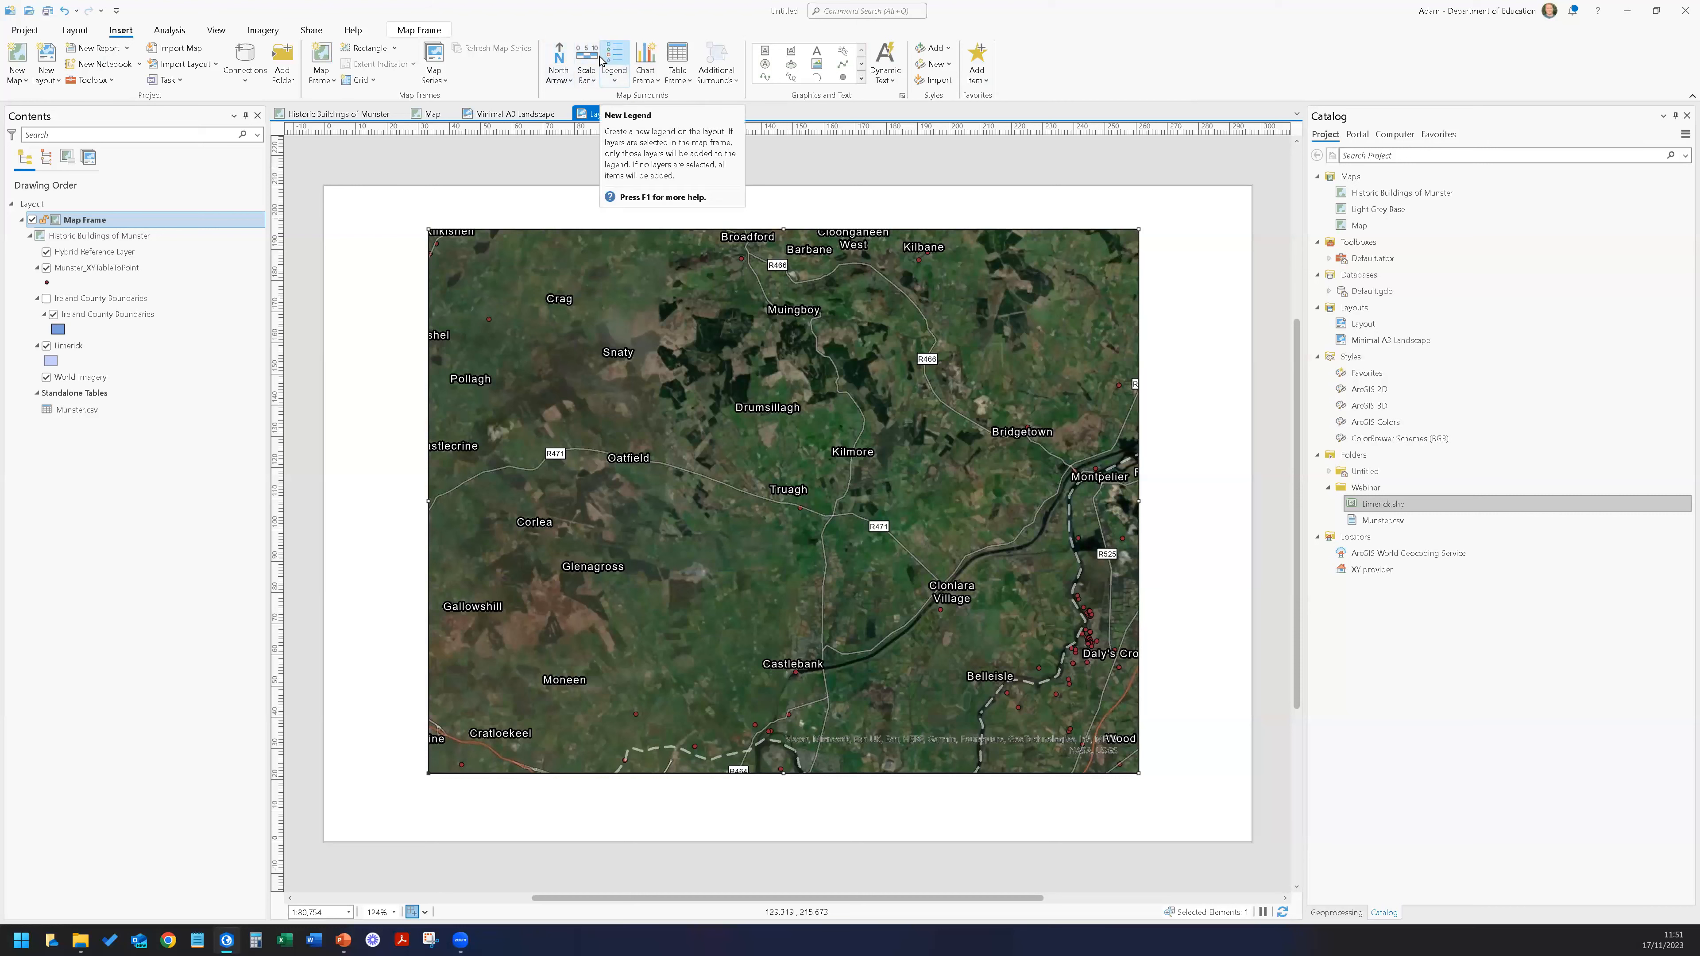
Place the default north arrow in the upper-left area of the map frame and look through the alternative arrow styles.
click(560, 60)
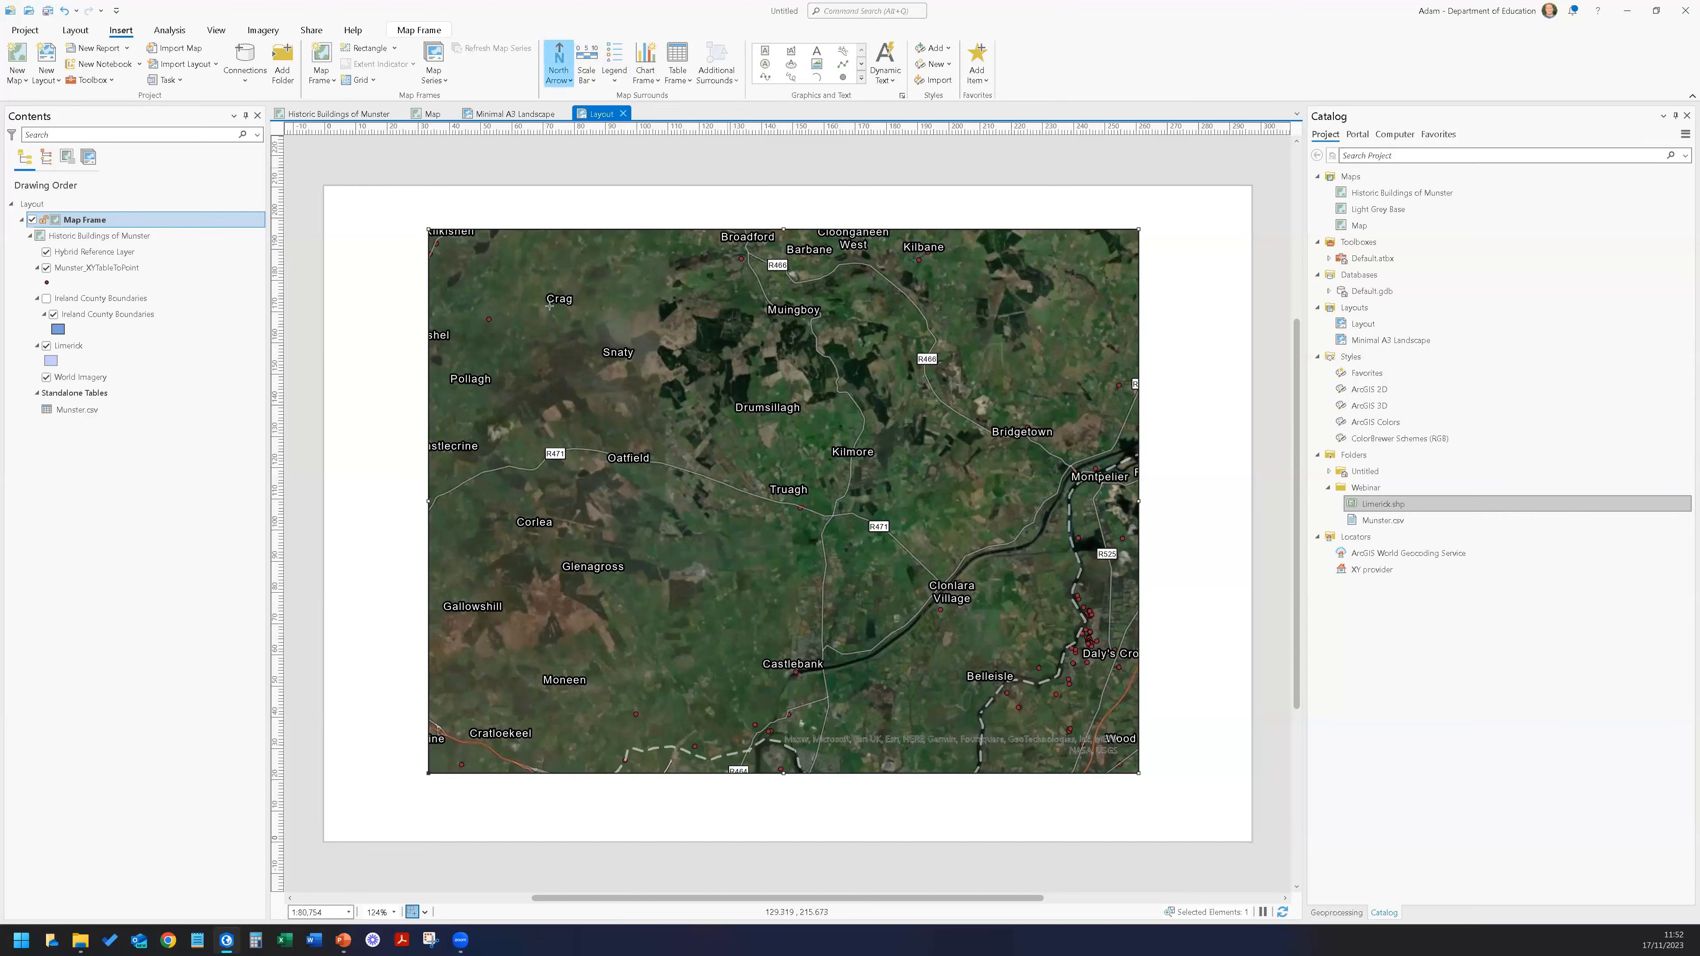
drag(556, 260, 603, 358)
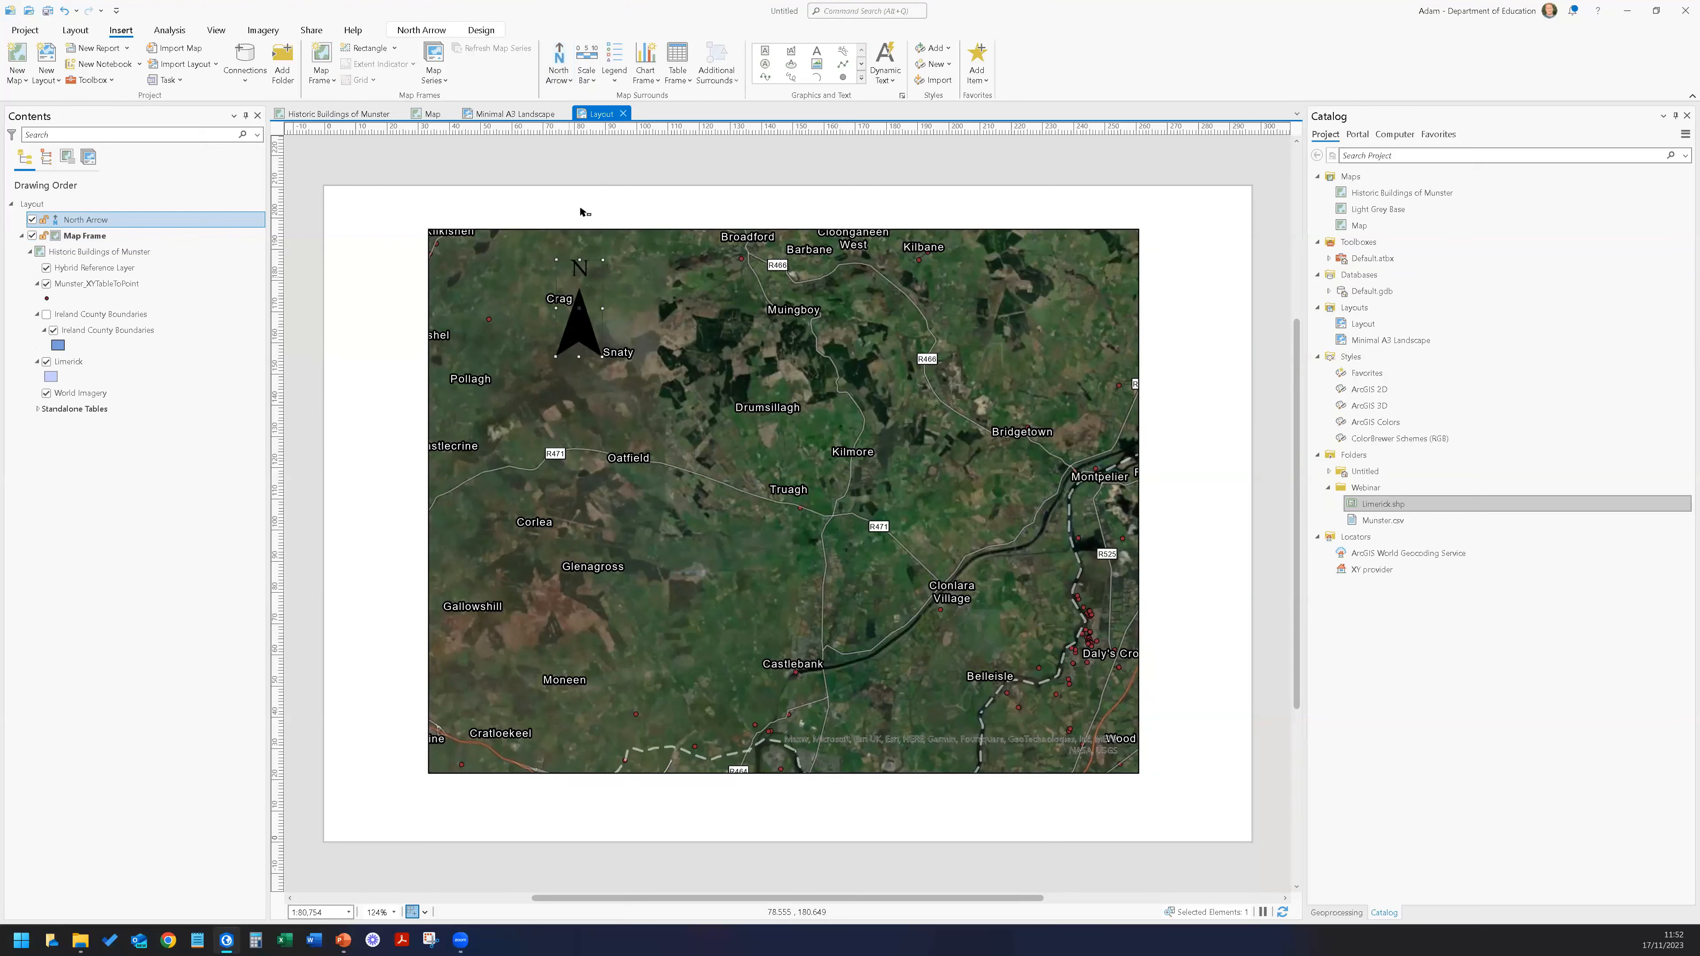
click(563, 84)
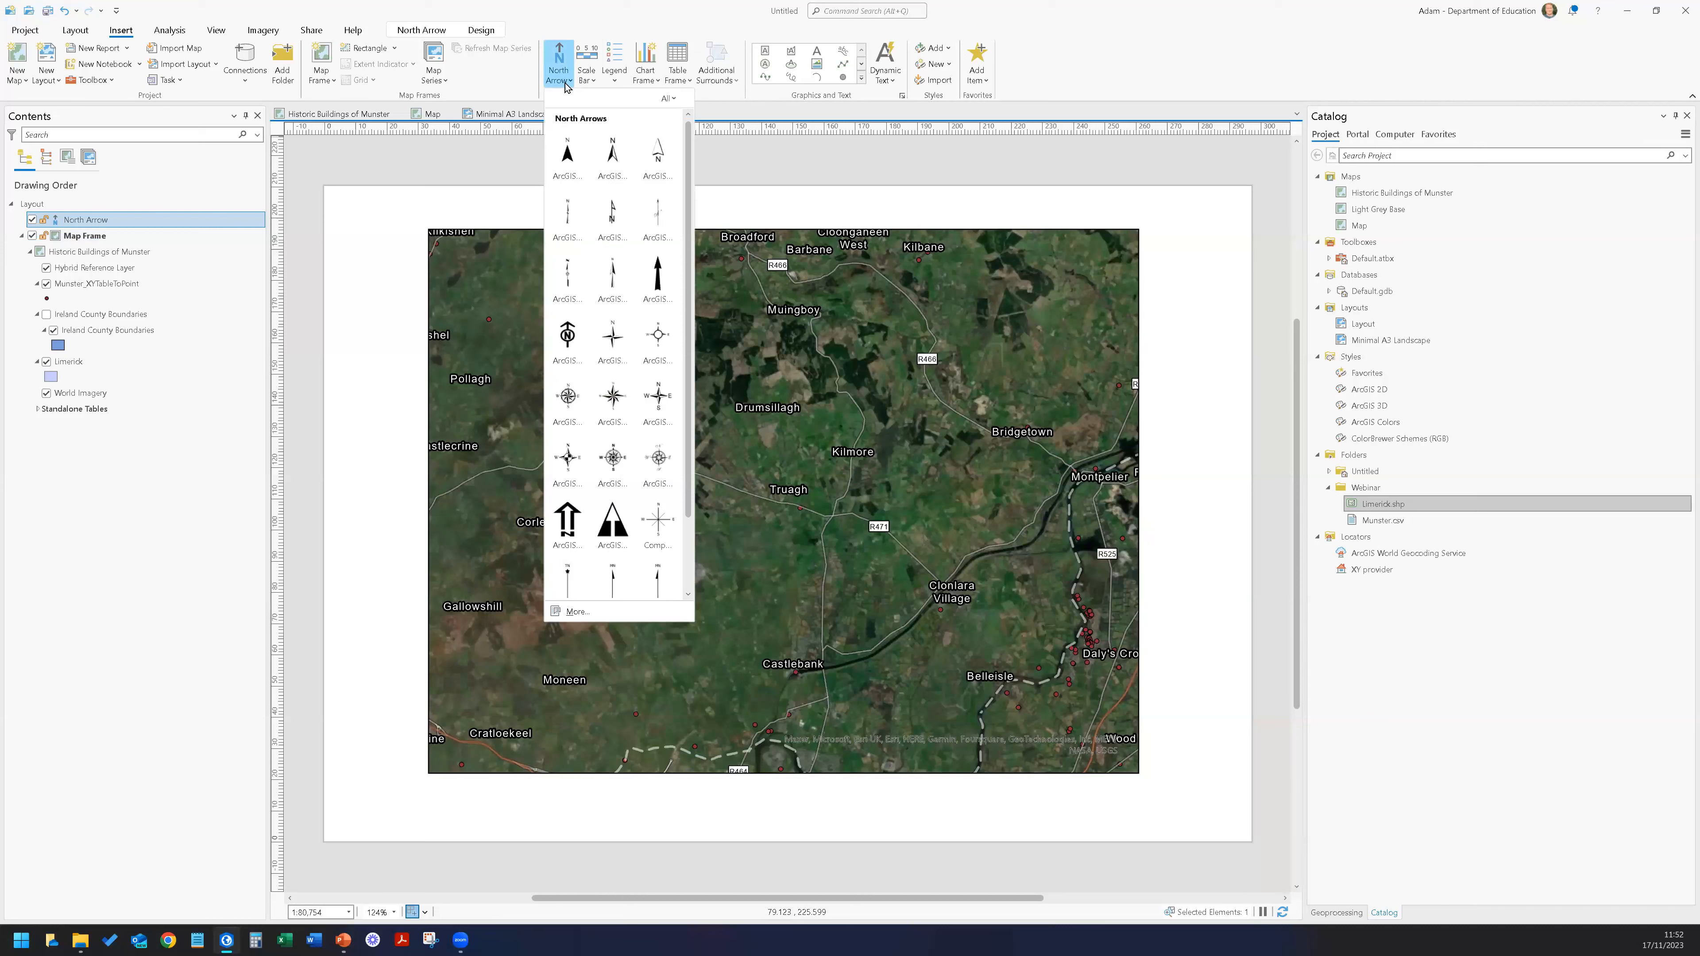
scroll(569, 273, down, 2)
scroll(599, 272, up, 2)
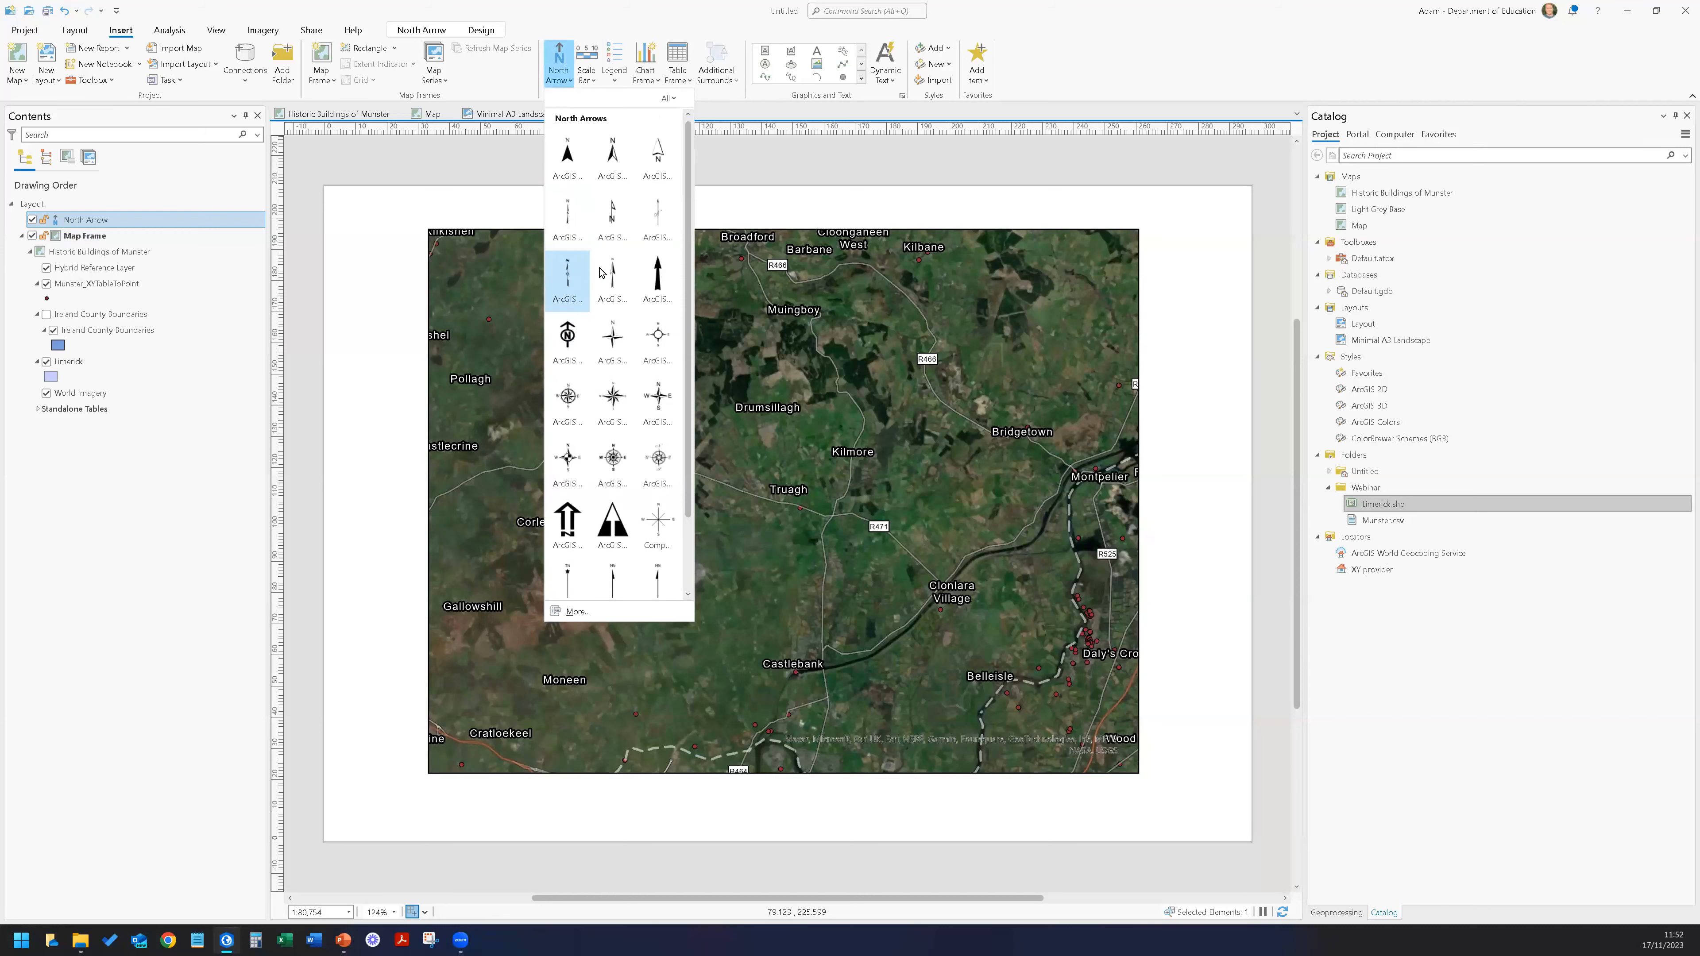
Look through the available scale bar, legend and chart frame options for the layout without inserting any.
click(592, 82)
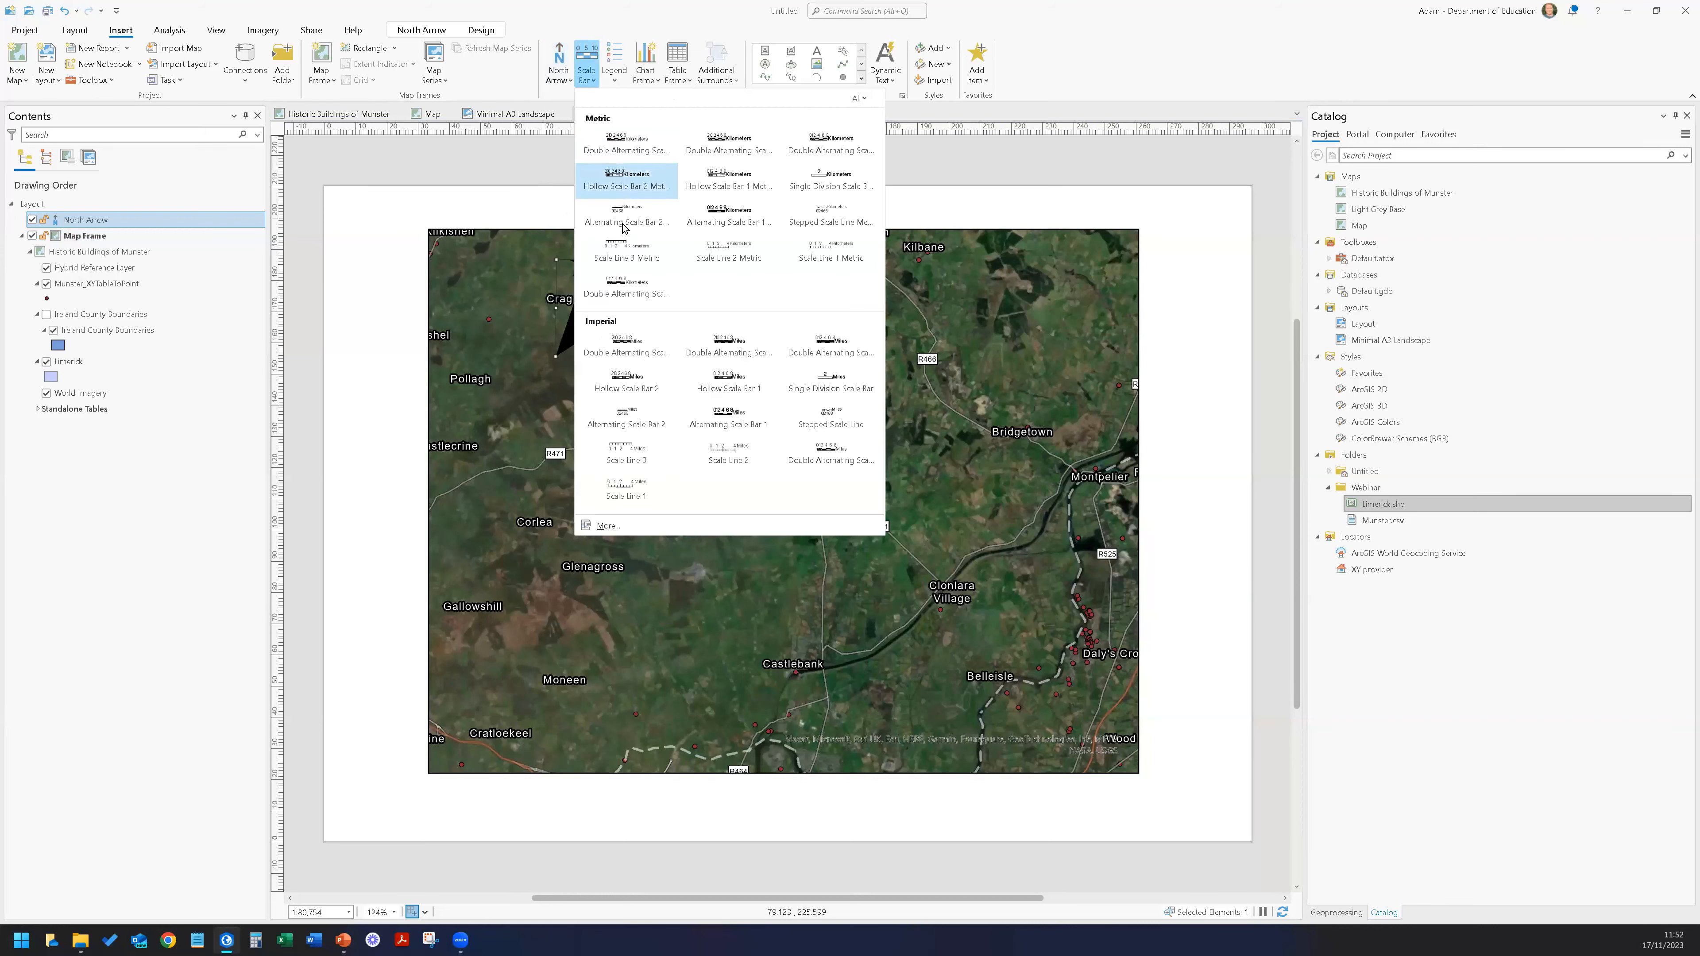
click(620, 81)
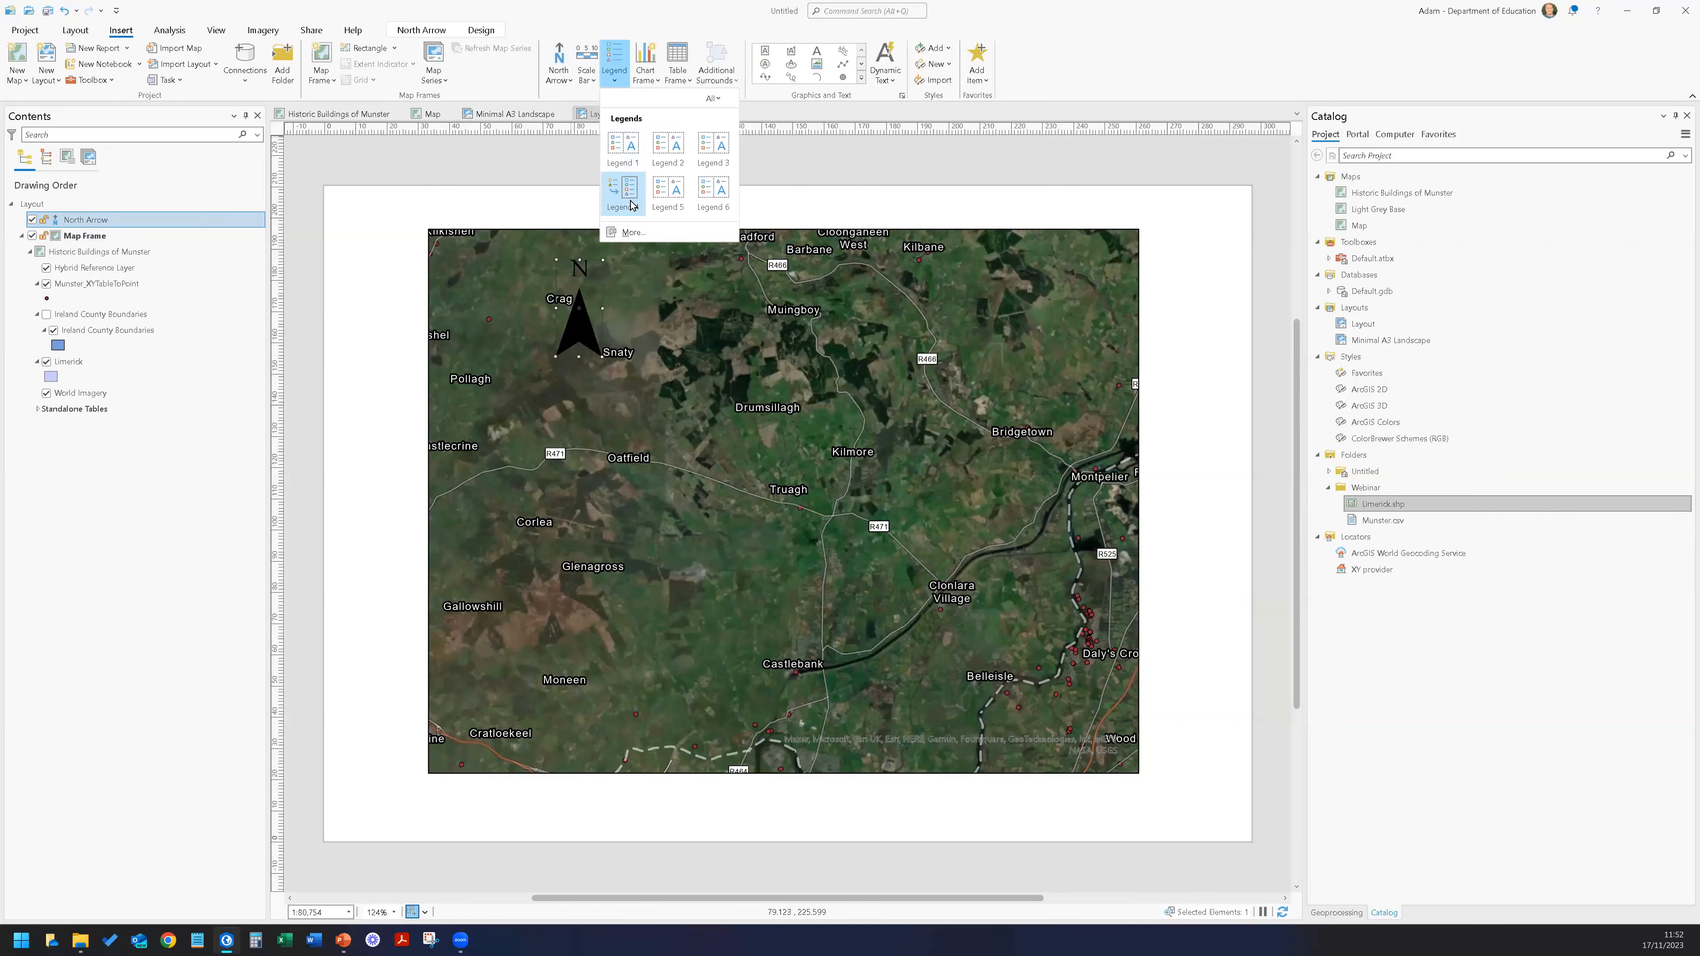
click(647, 81)
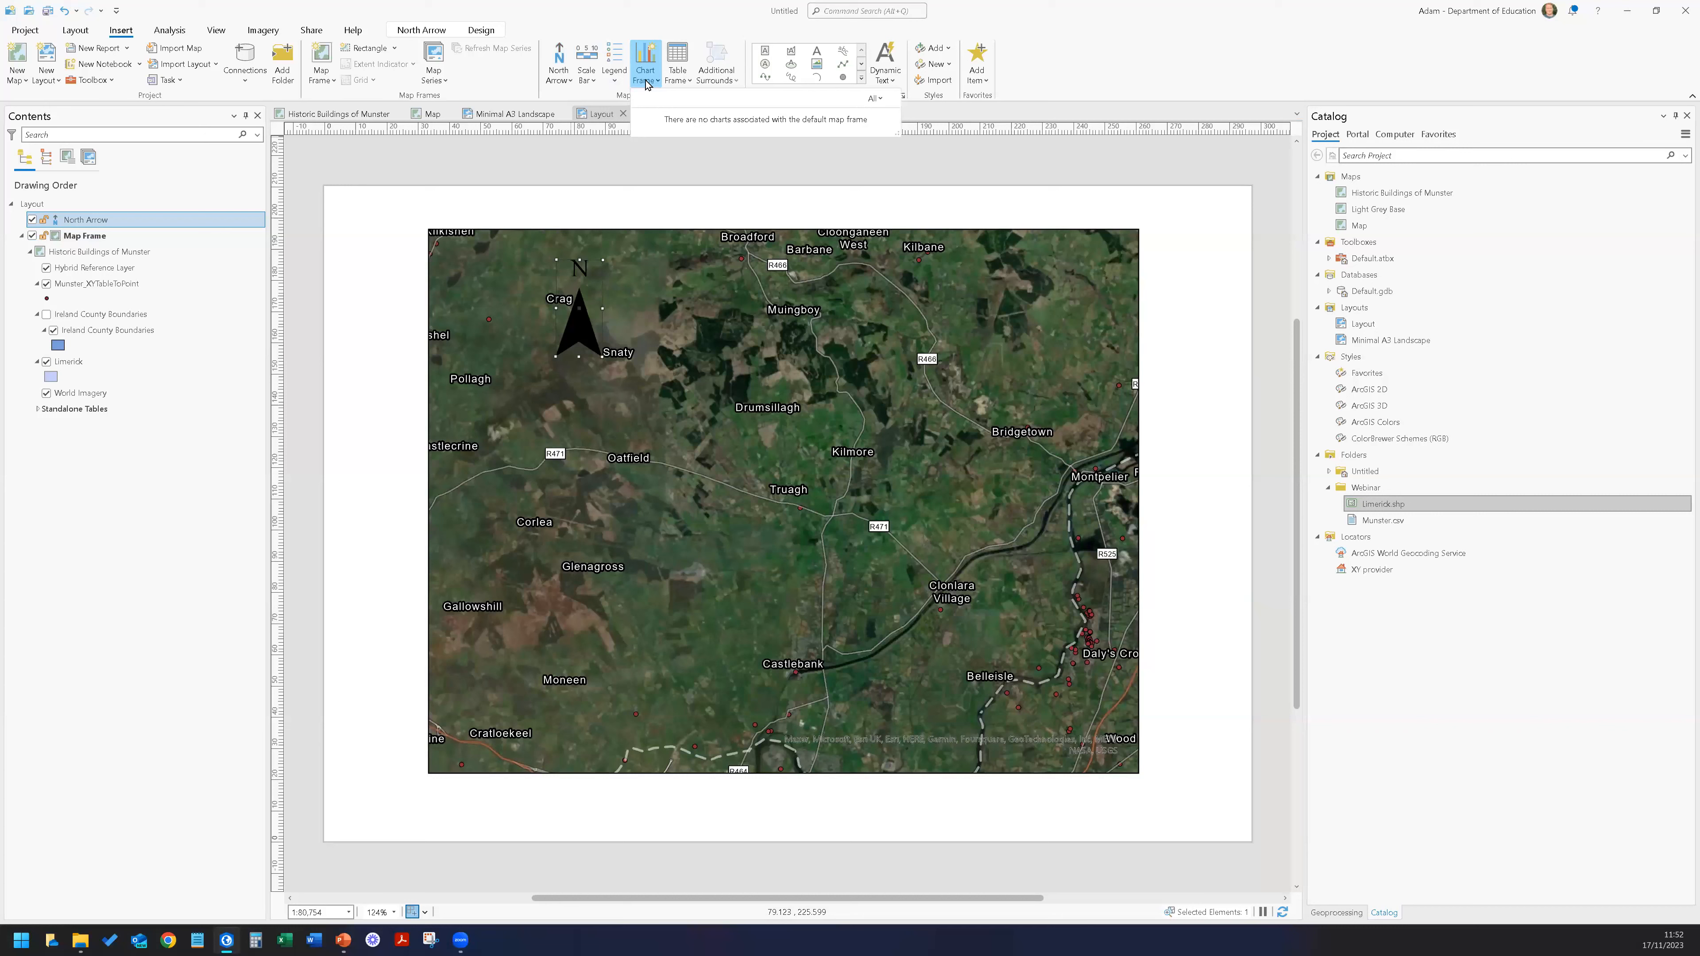
click(736, 8)
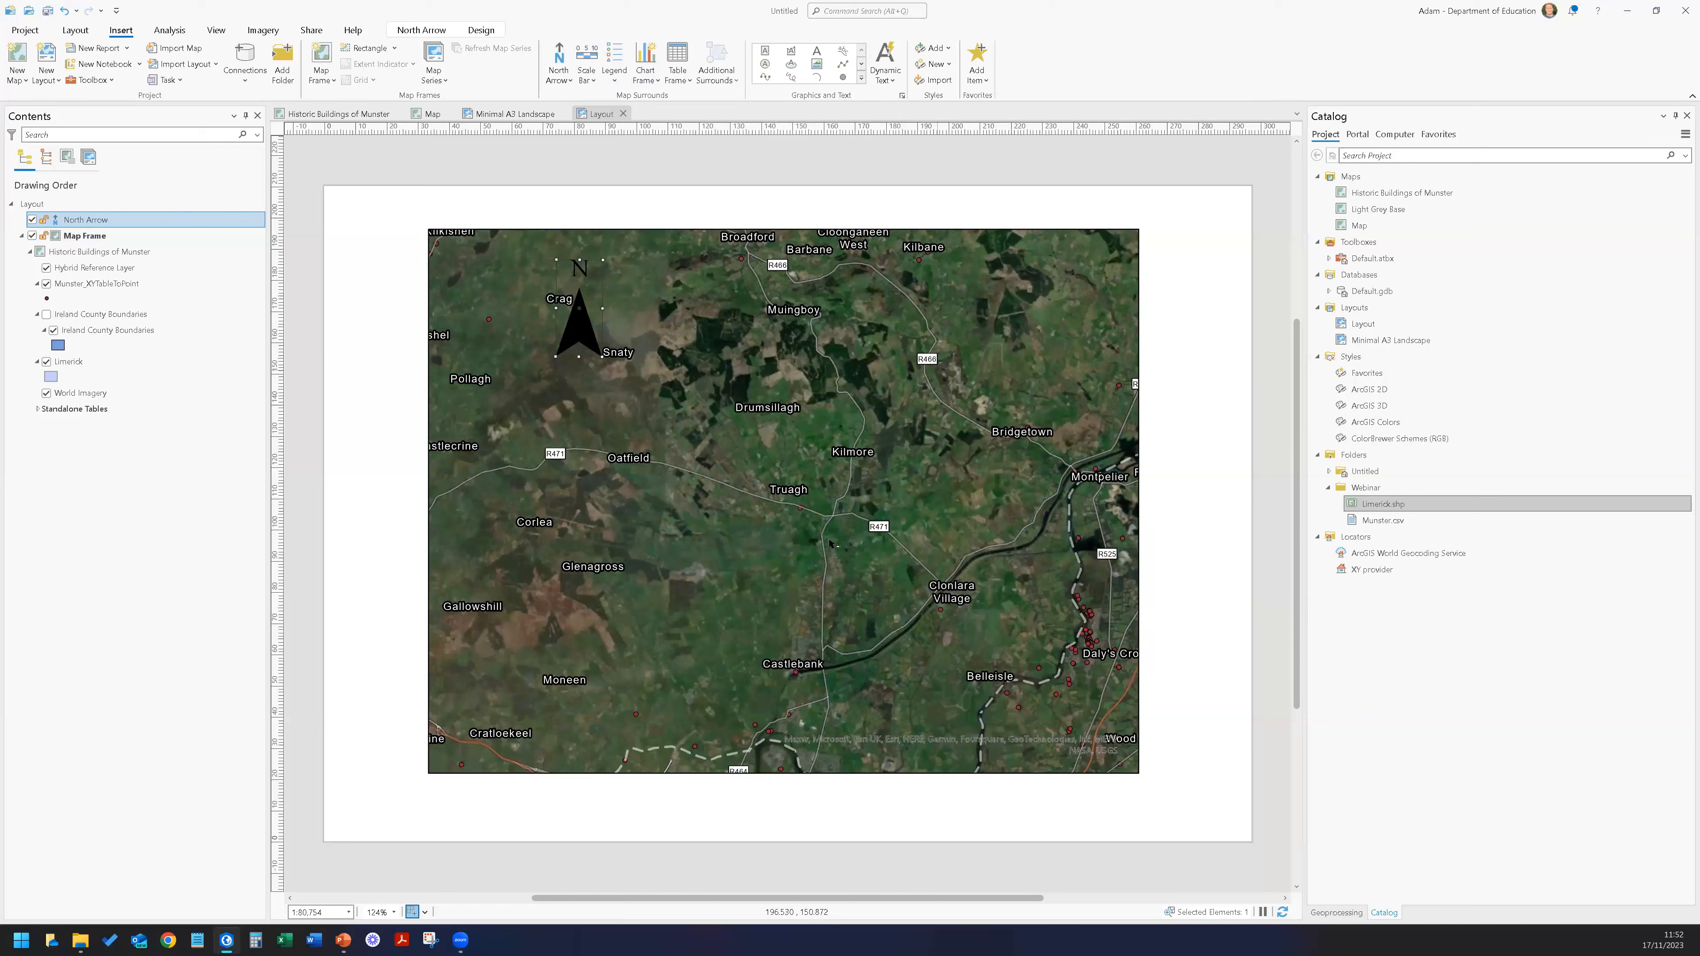
Examine the dynamic text options from map frame to table statistics and the text, picture and shape graphics available for the layout.
click(888, 79)
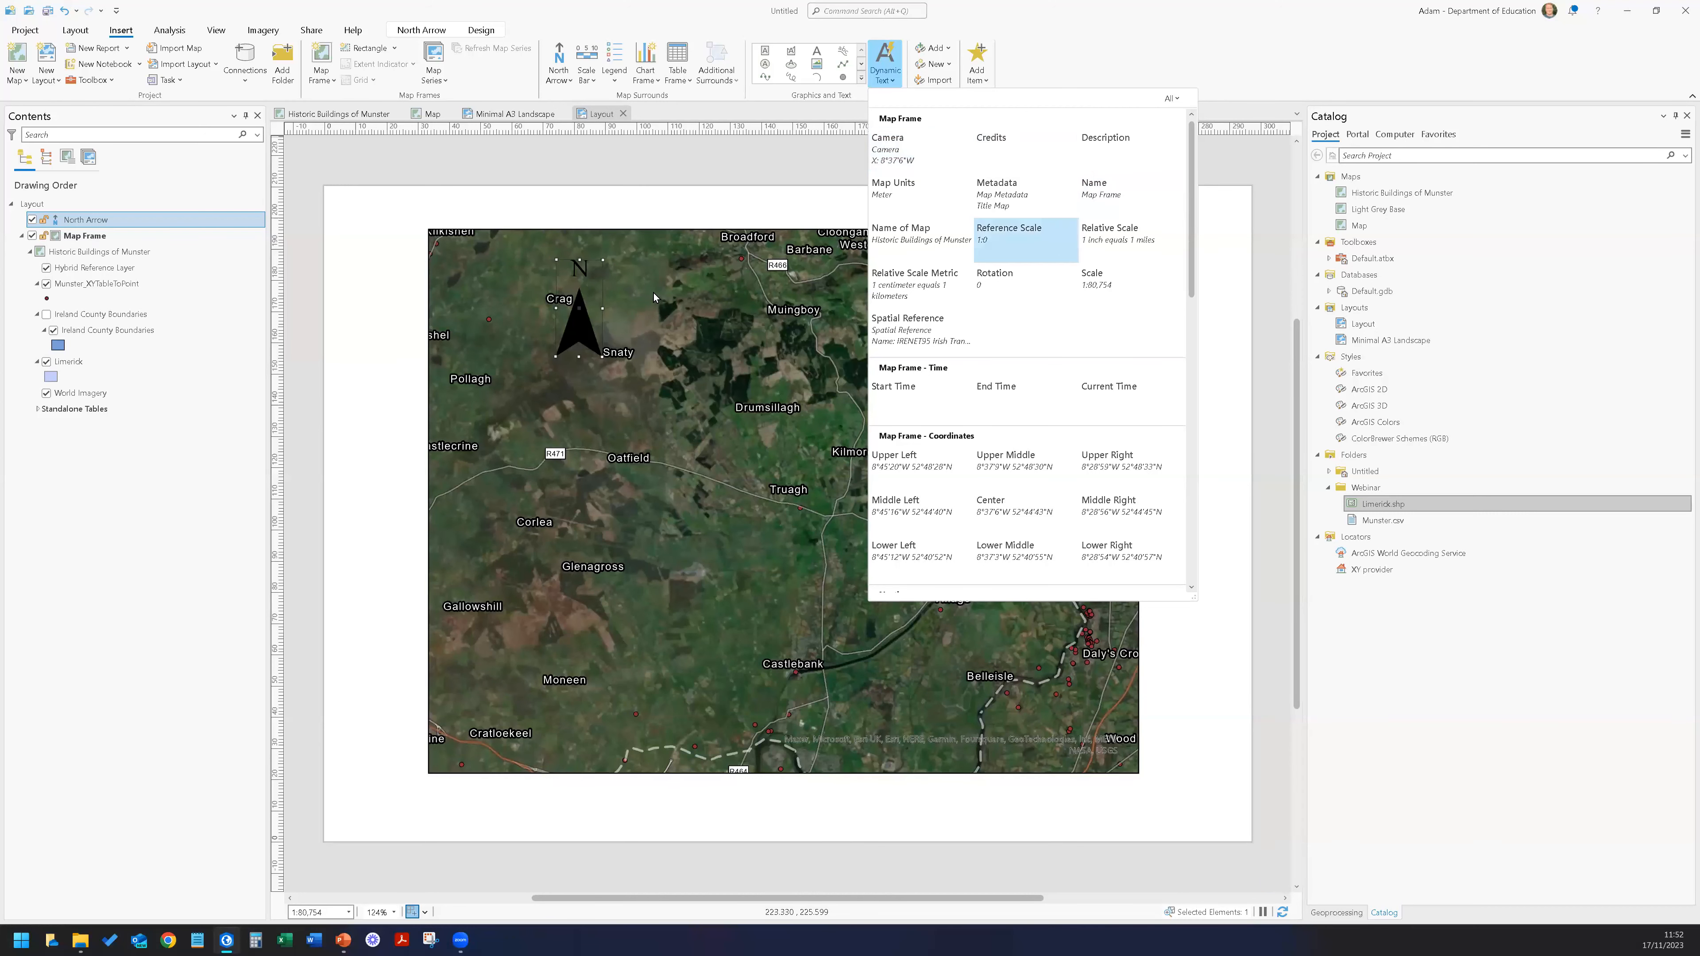
scroll(1043, 415, down, 5)
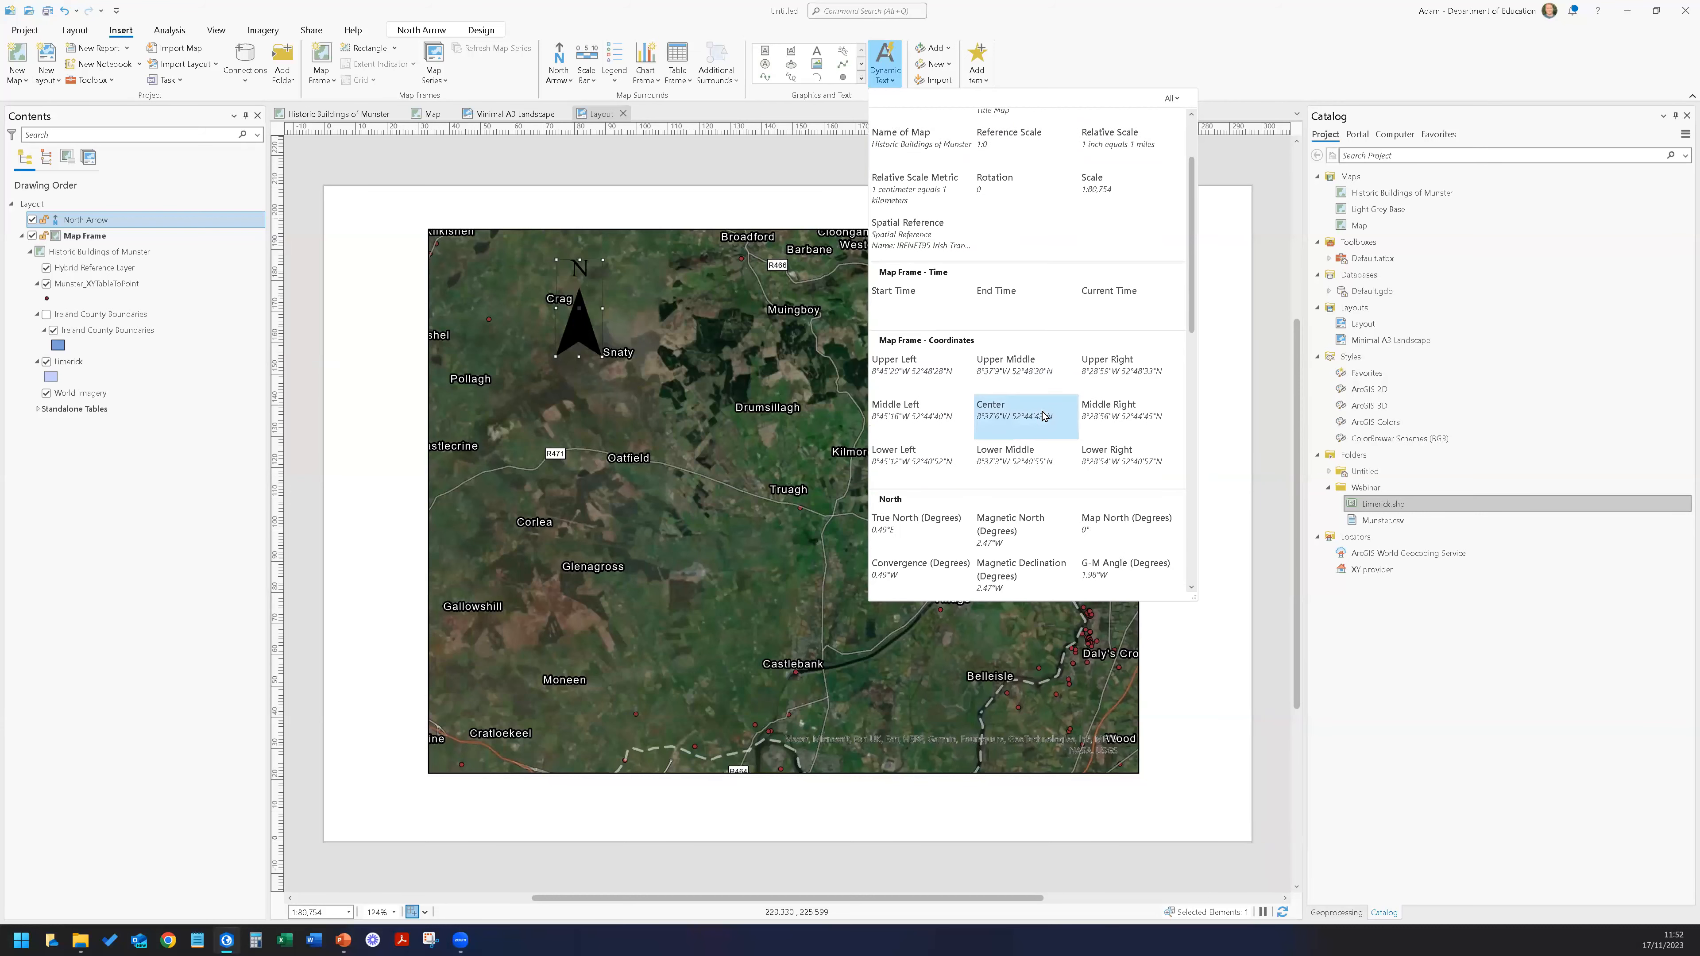
scroll(1042, 415, down, 2)
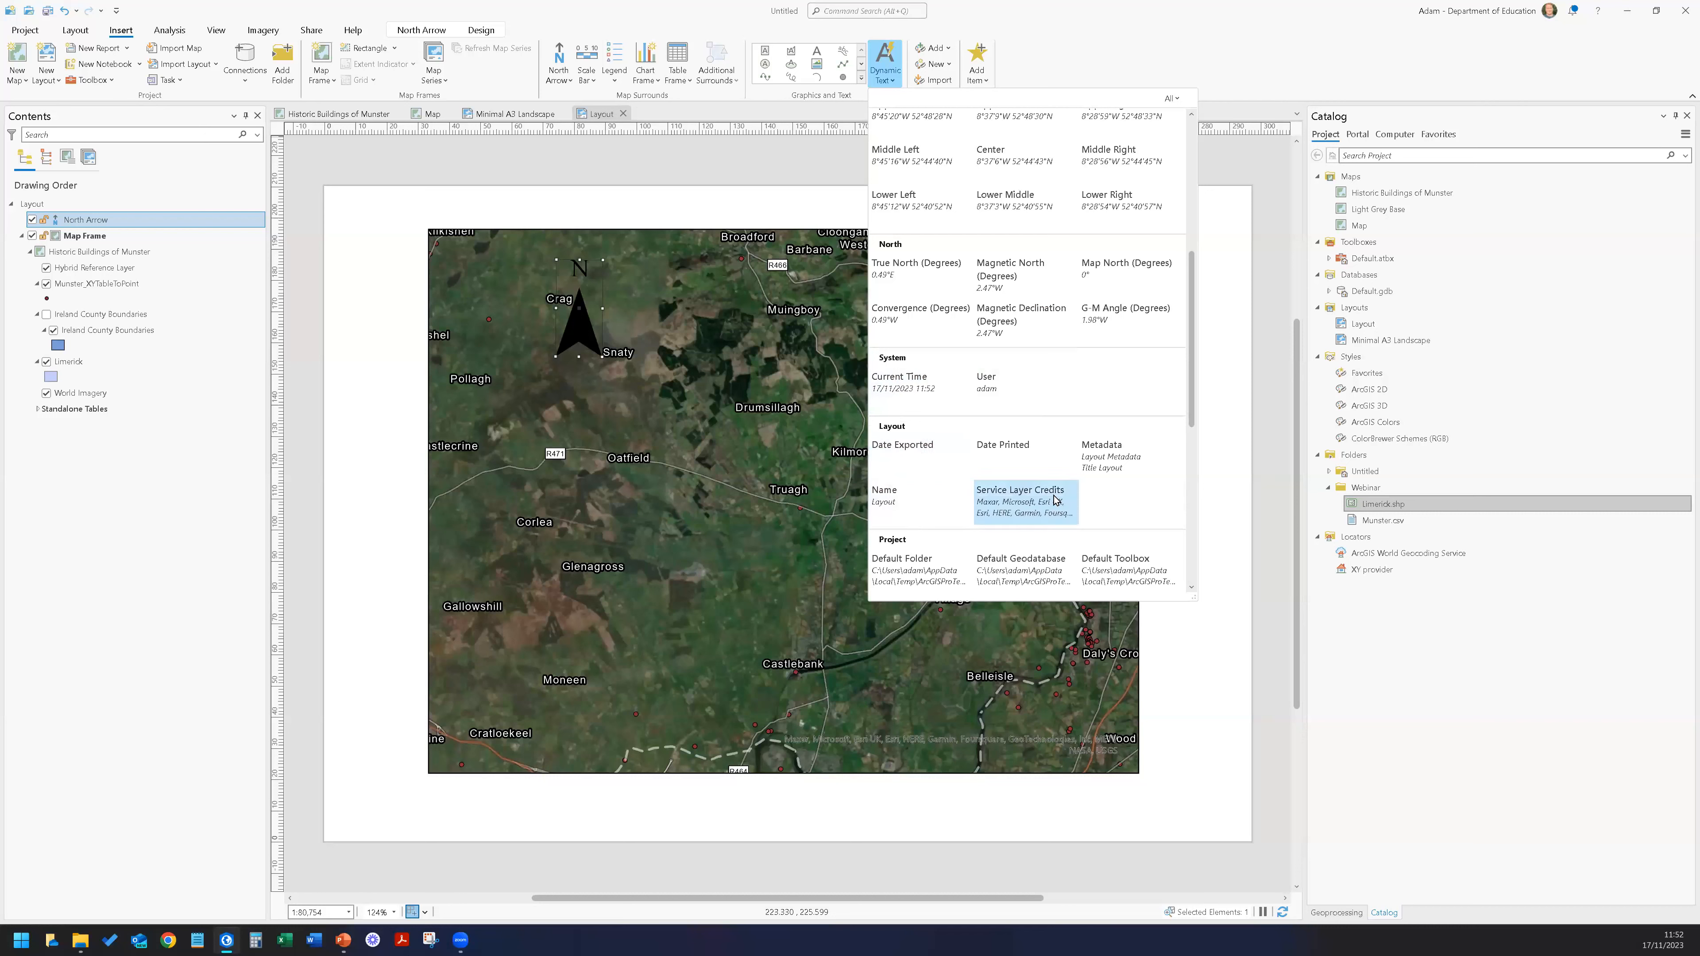
scroll(1058, 453, down, 2)
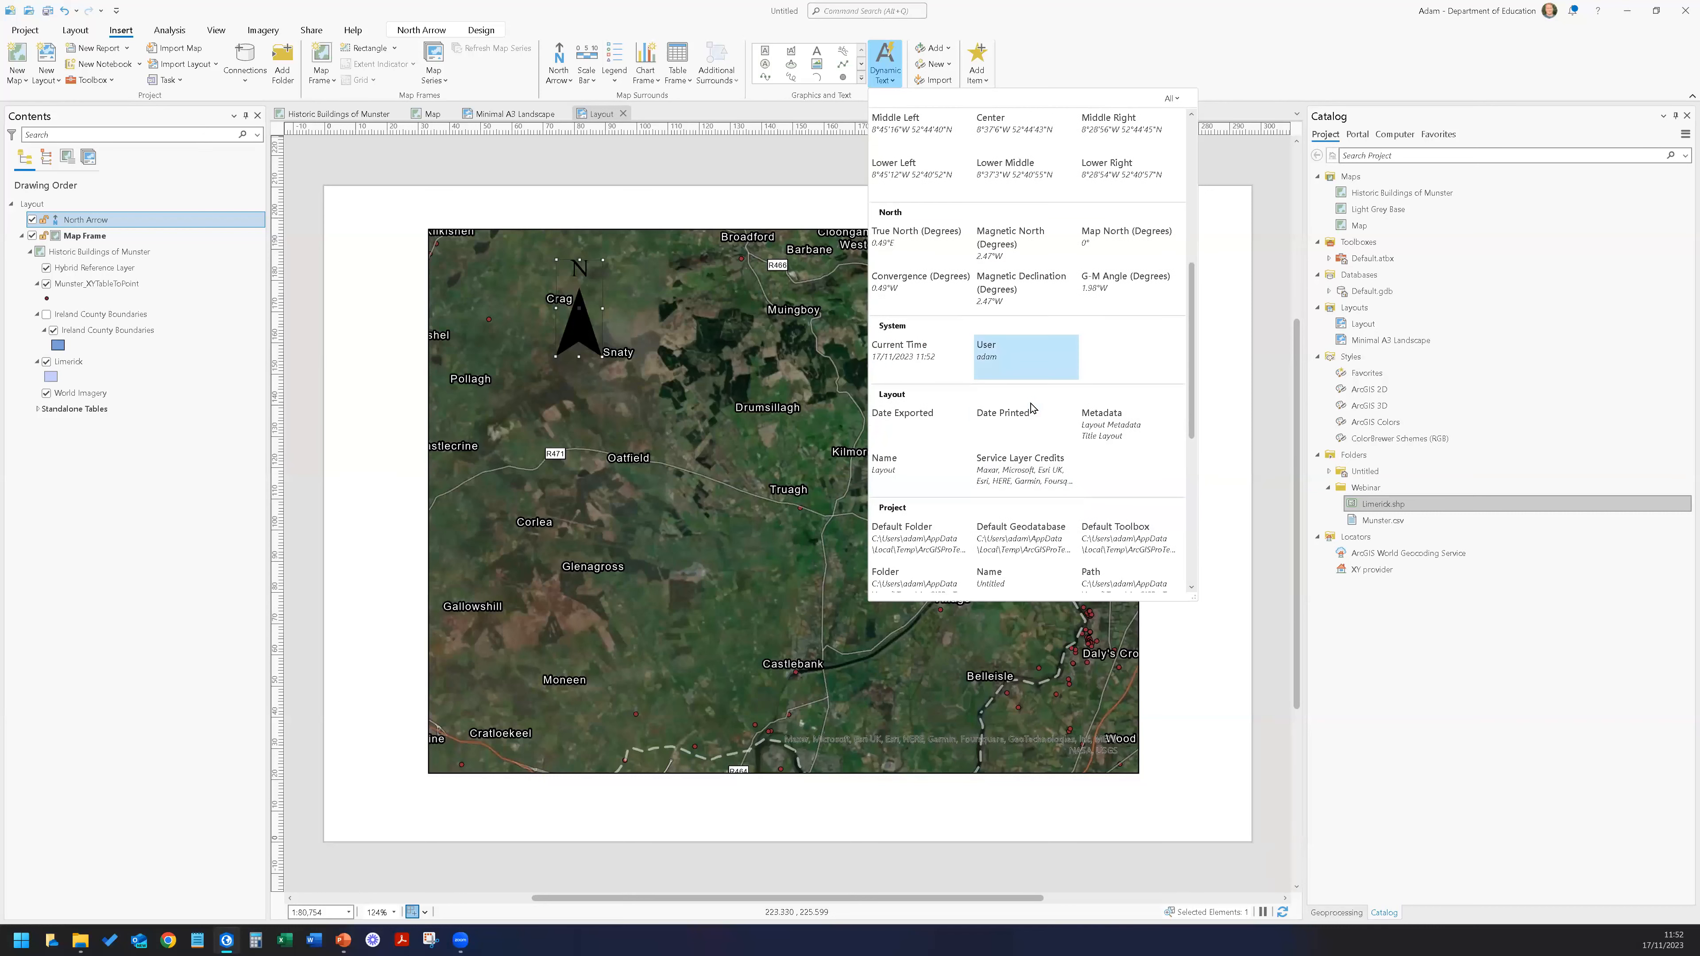
scroll(1091, 536, down, 4)
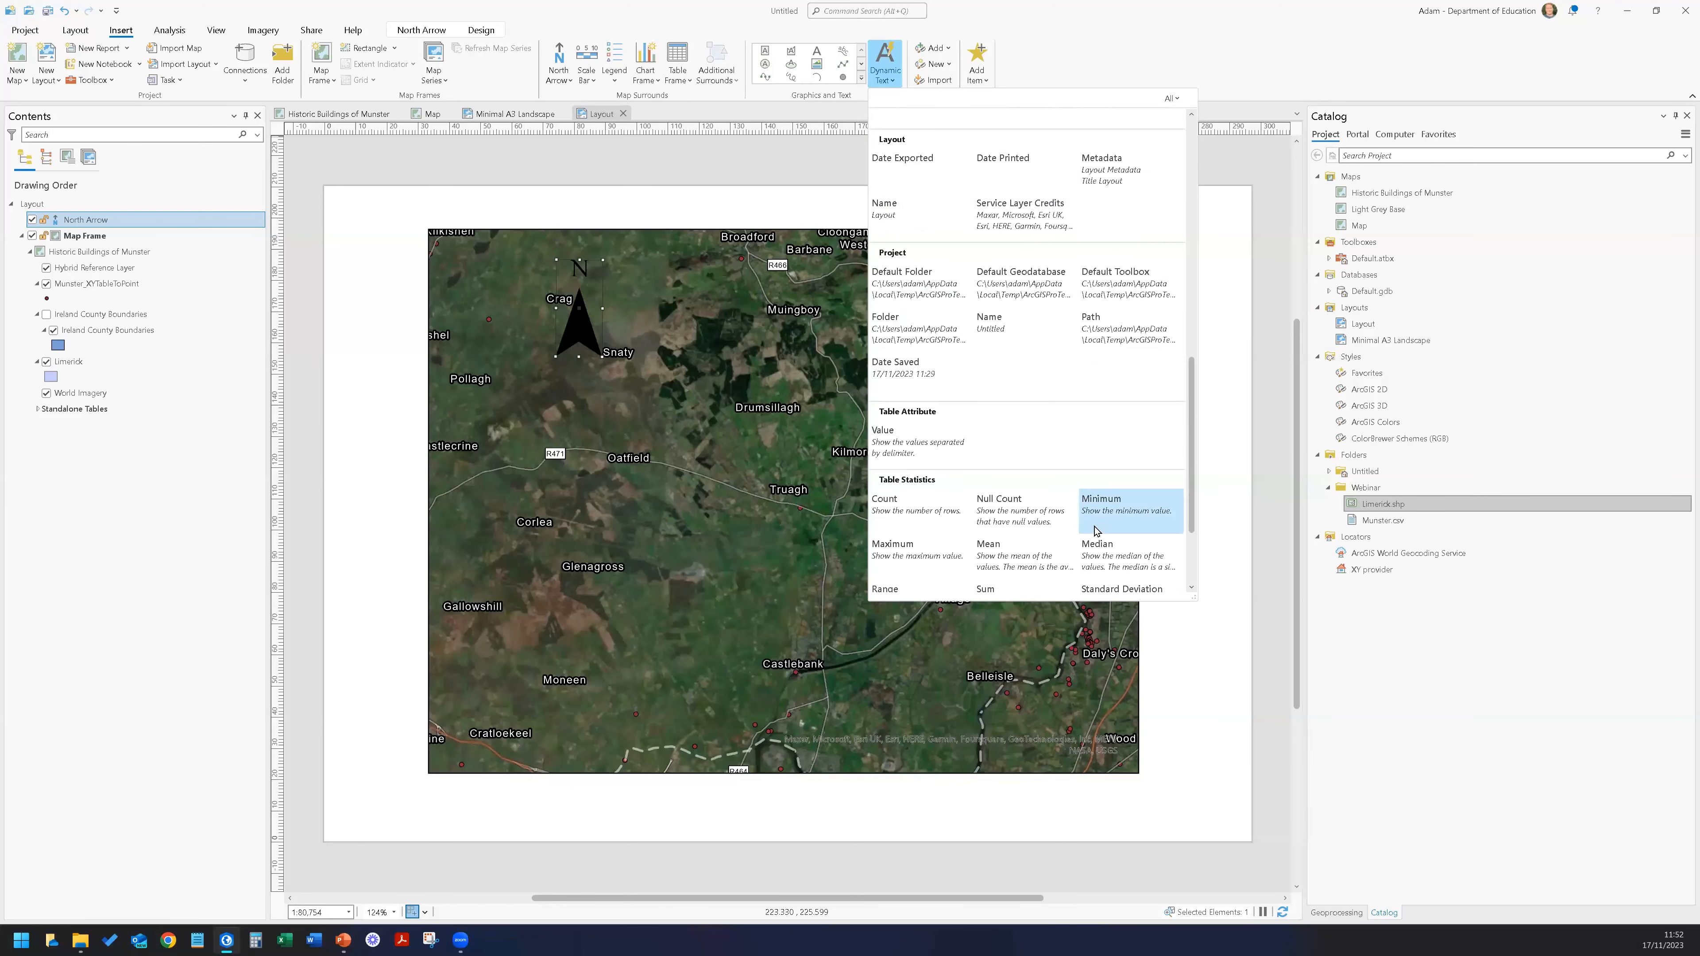
scroll(1091, 540, down, 2)
scroll(1091, 540, down, 1)
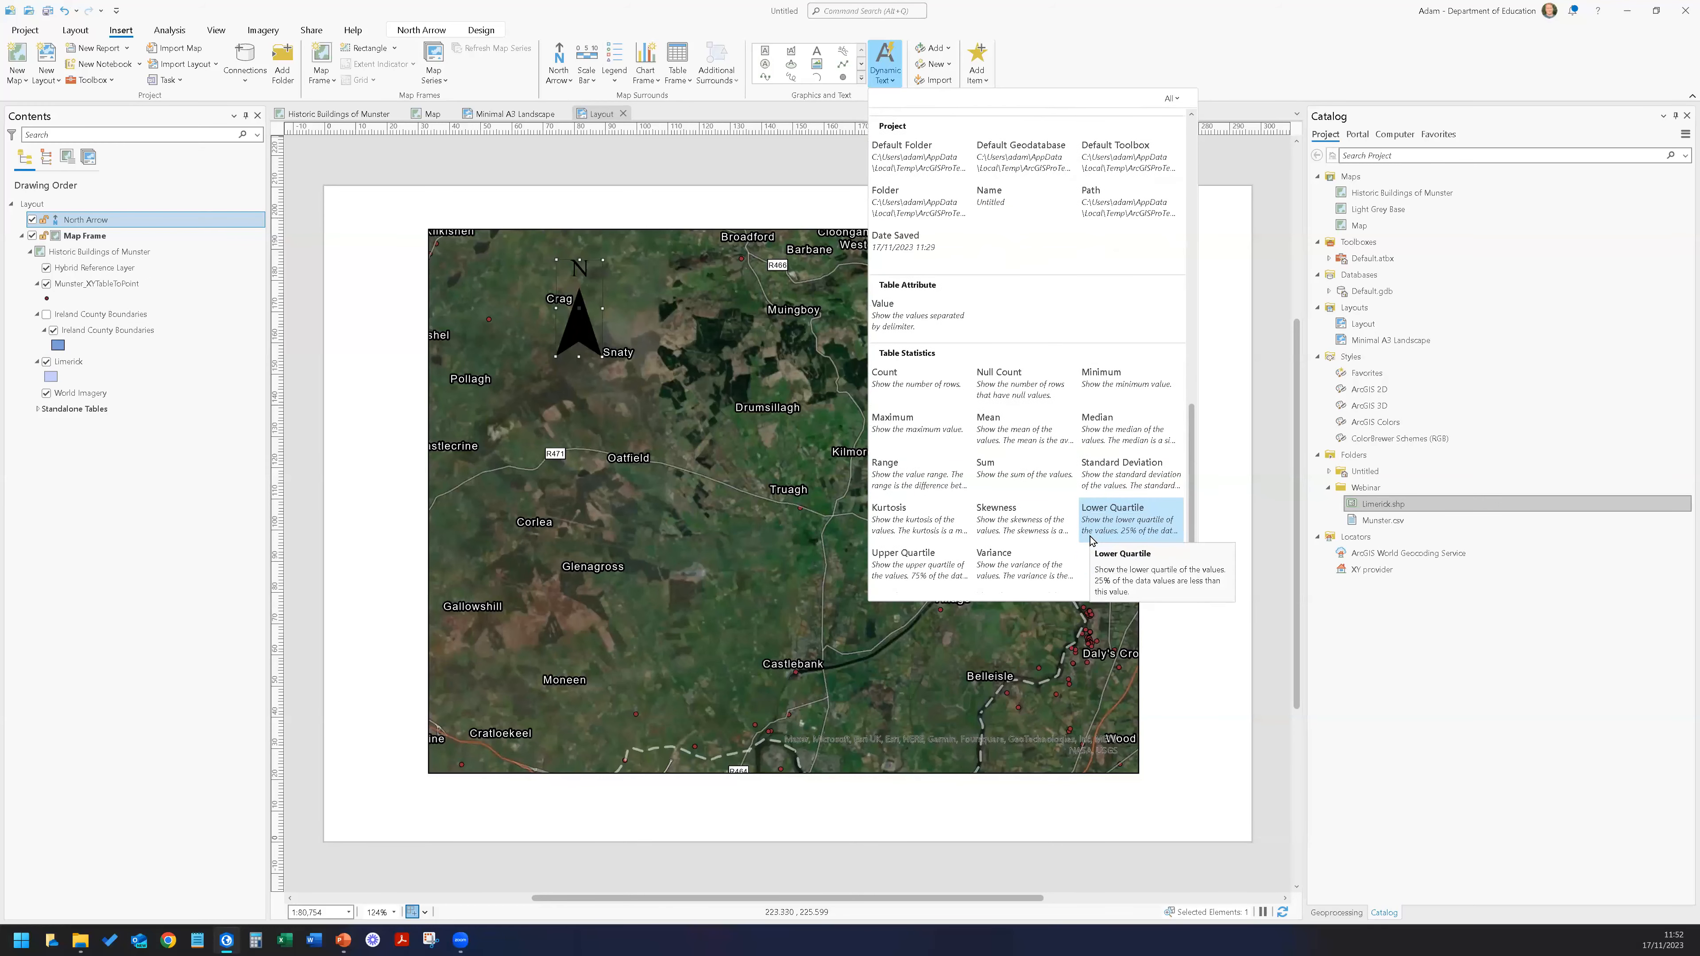
scroll(1058, 482, up, 10)
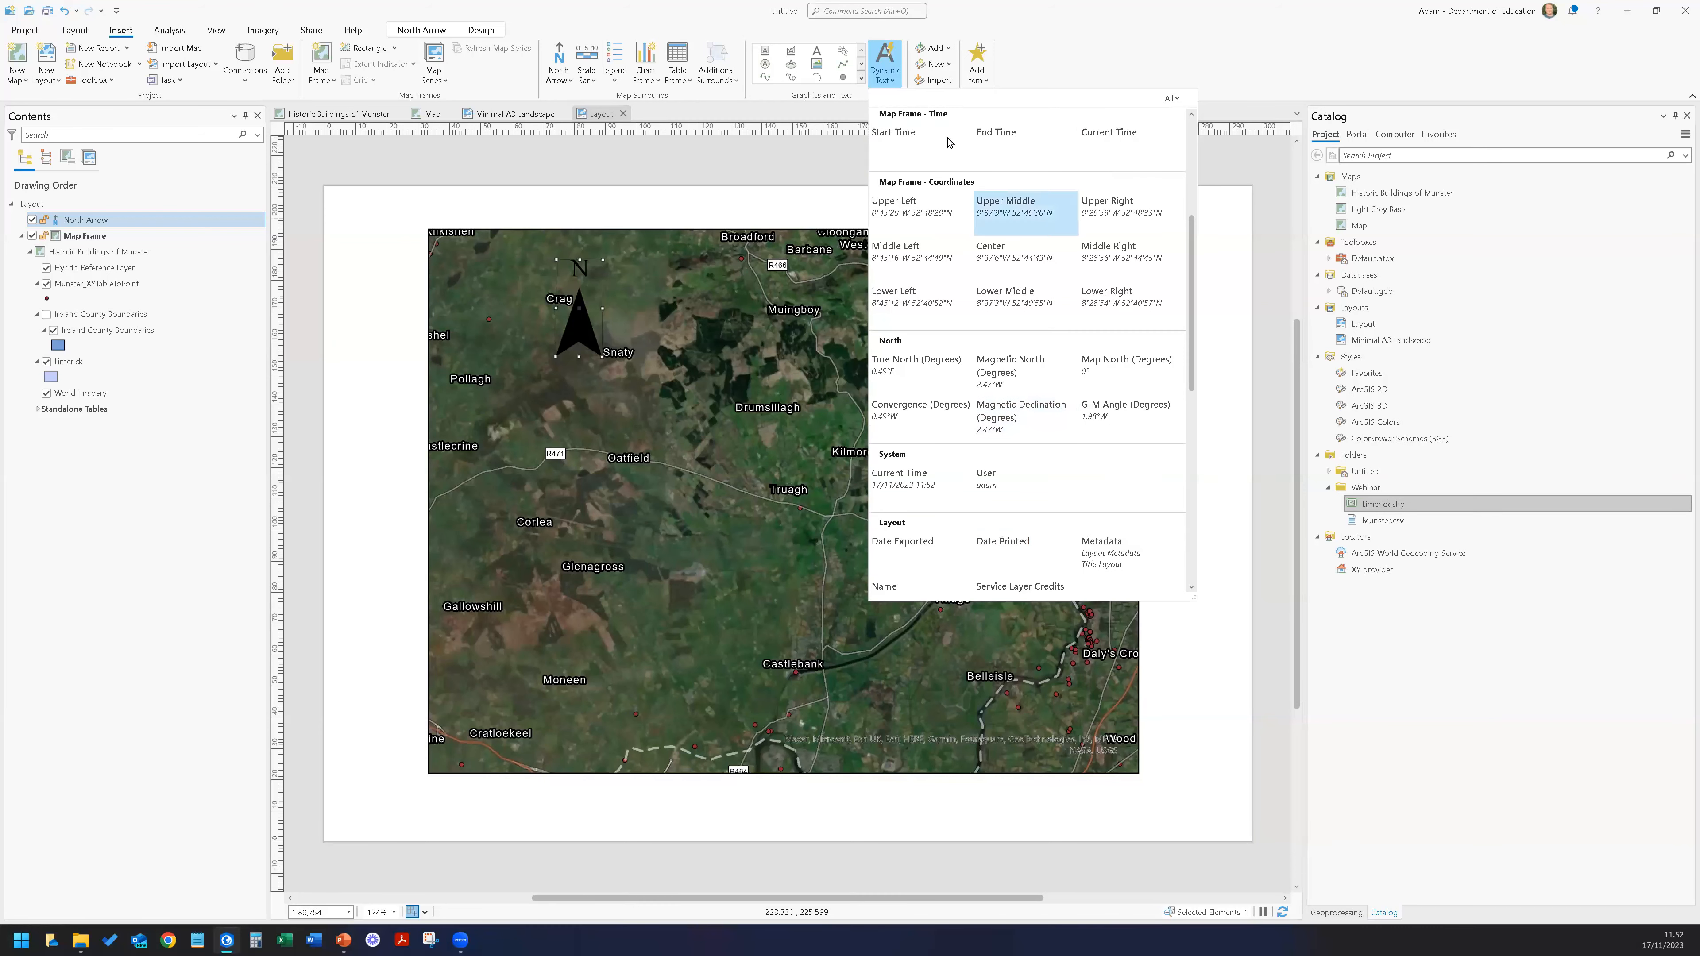
click(861, 79)
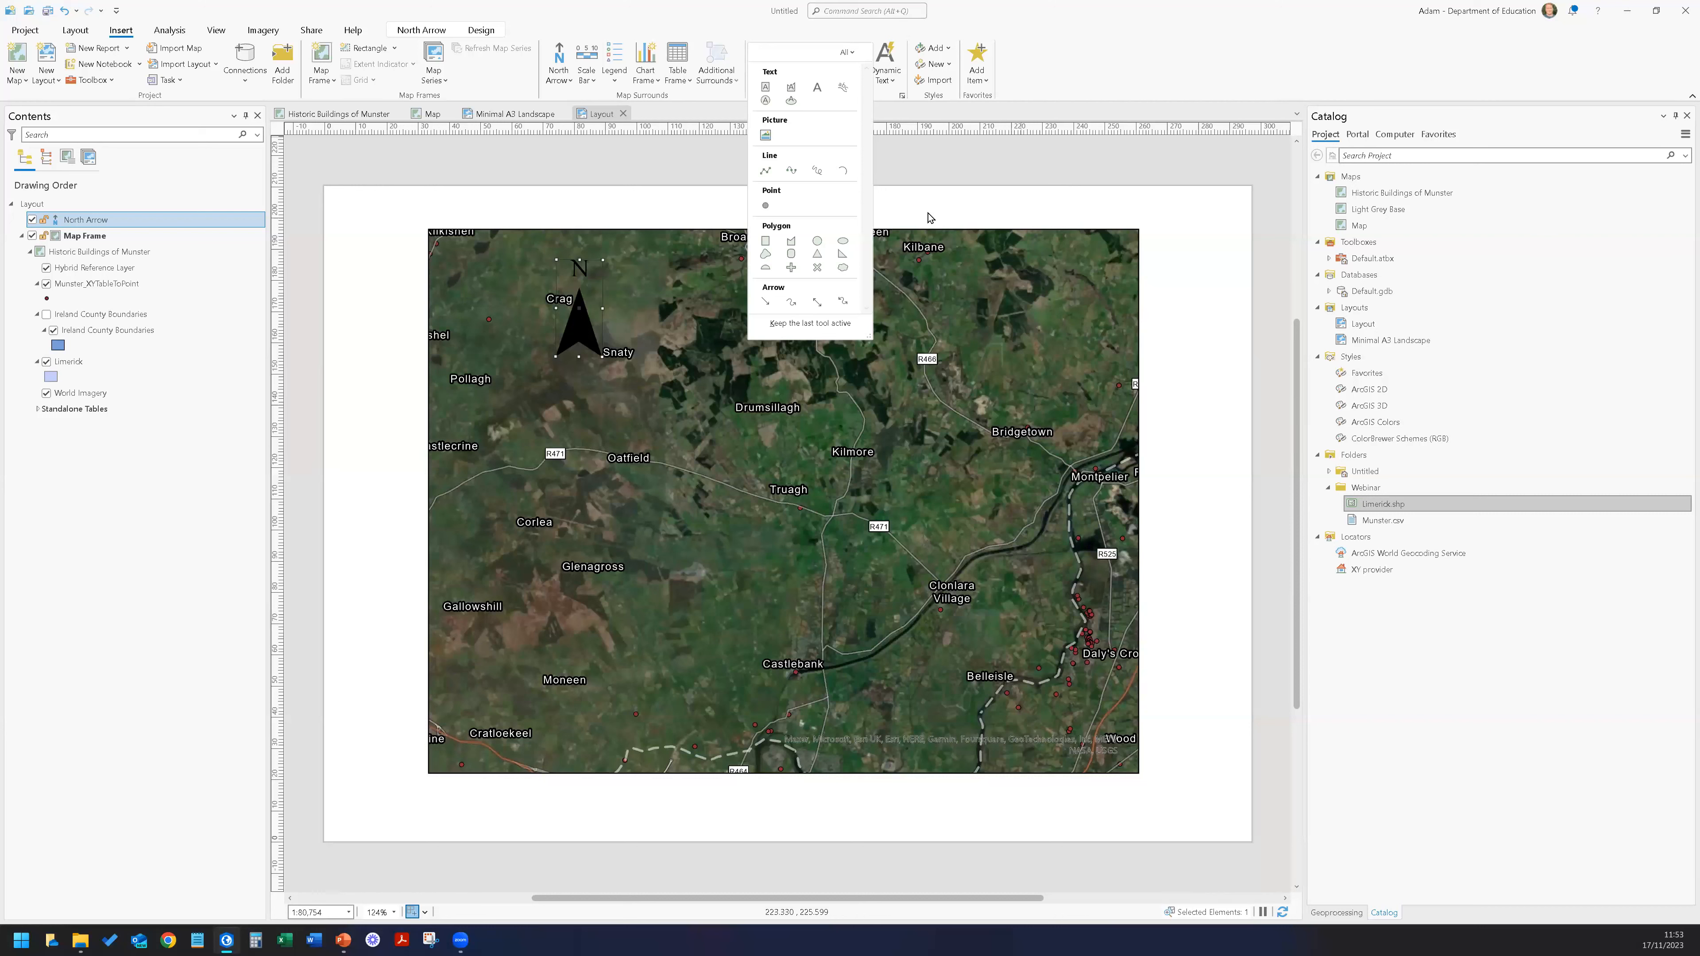
click(355, 185)
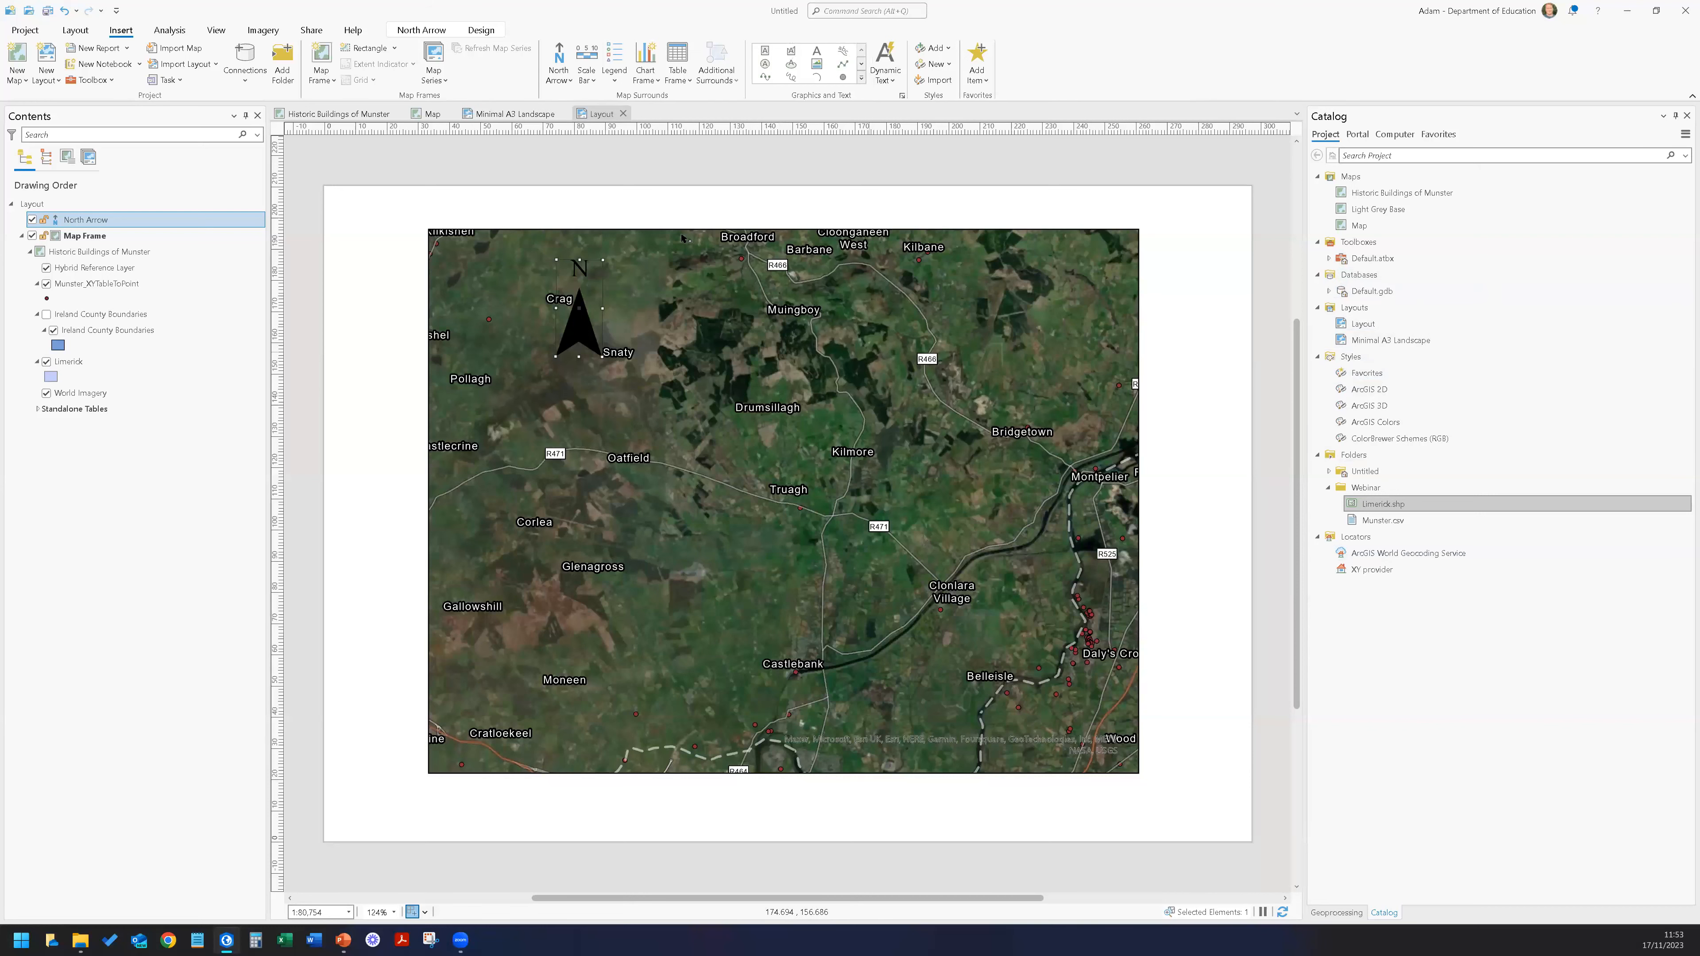
Close the A4 layout, the imported minimal landscape layout and the extra map view, leaving Historic Buildings of Munster open.
click(623, 113)
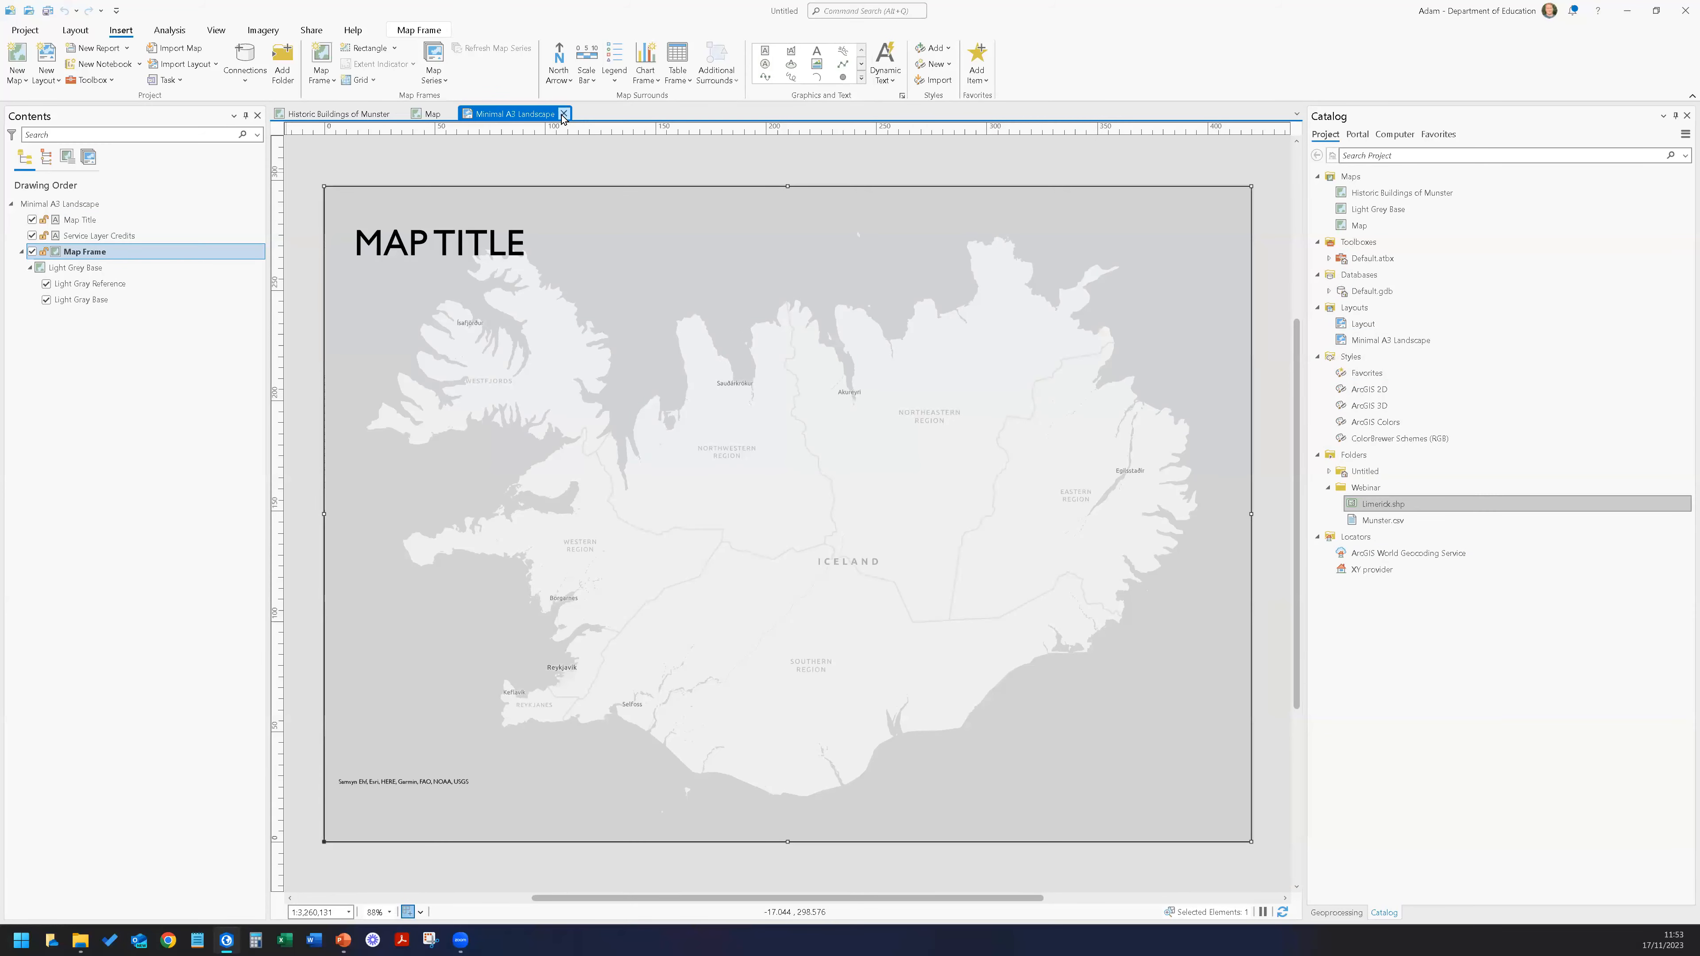
click(564, 114)
click(458, 114)
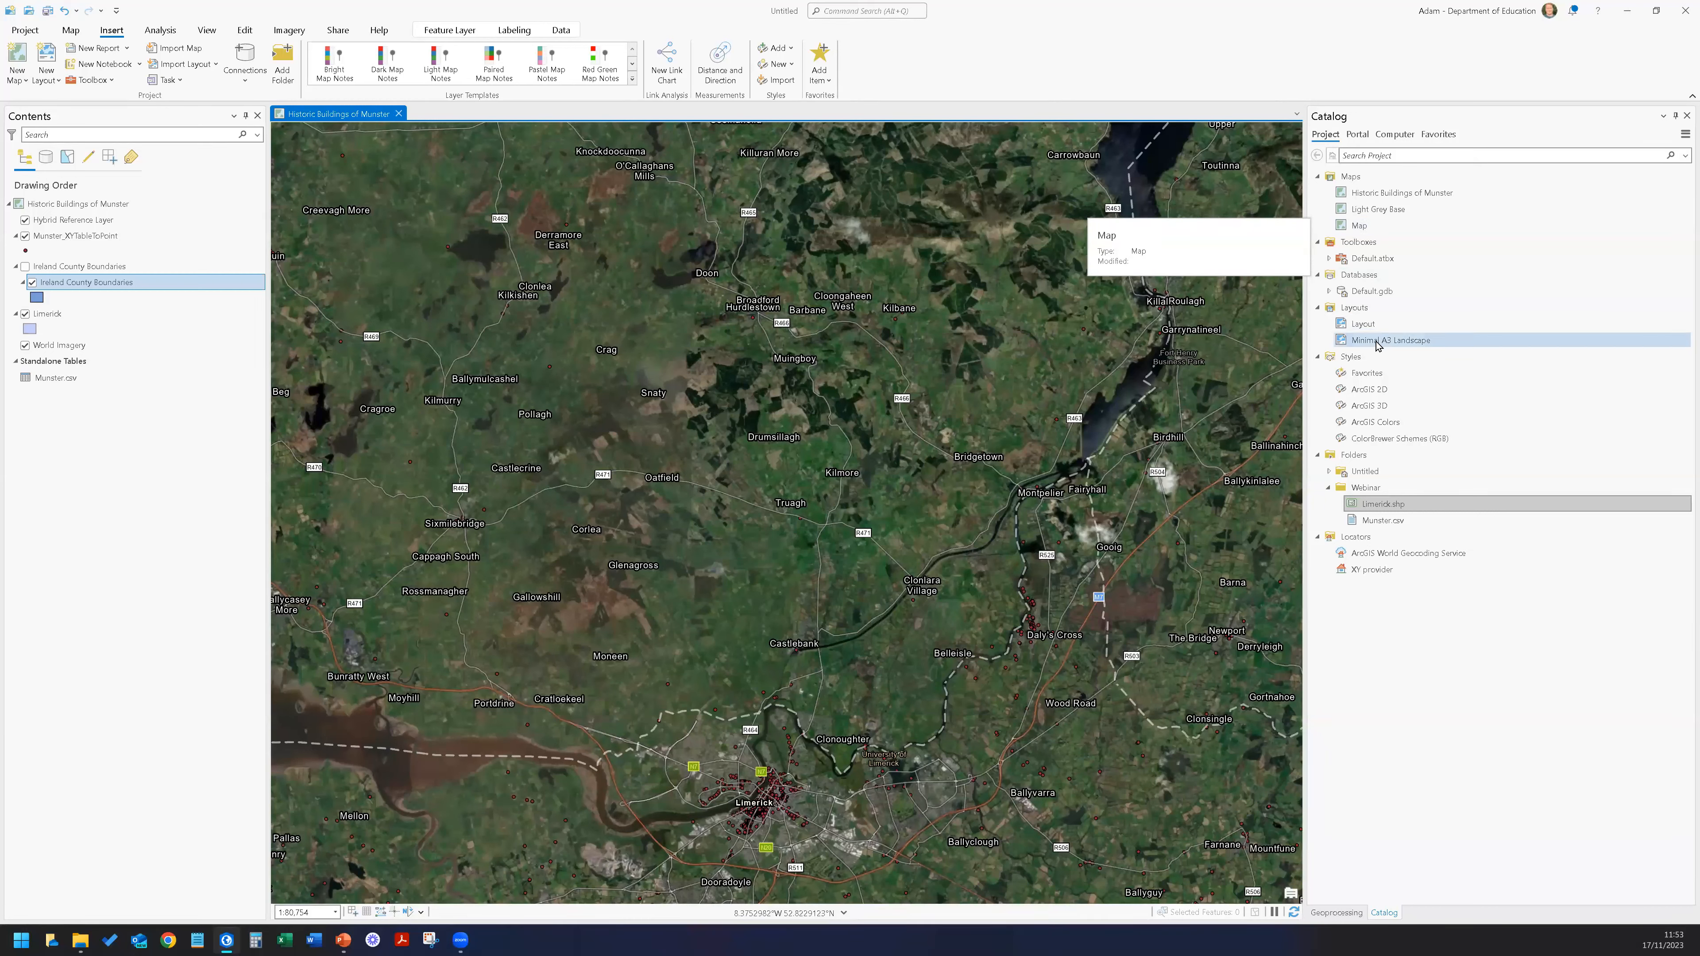
Rename the project map named Map as Minimal A3 Landscape Map.
click(1384, 343)
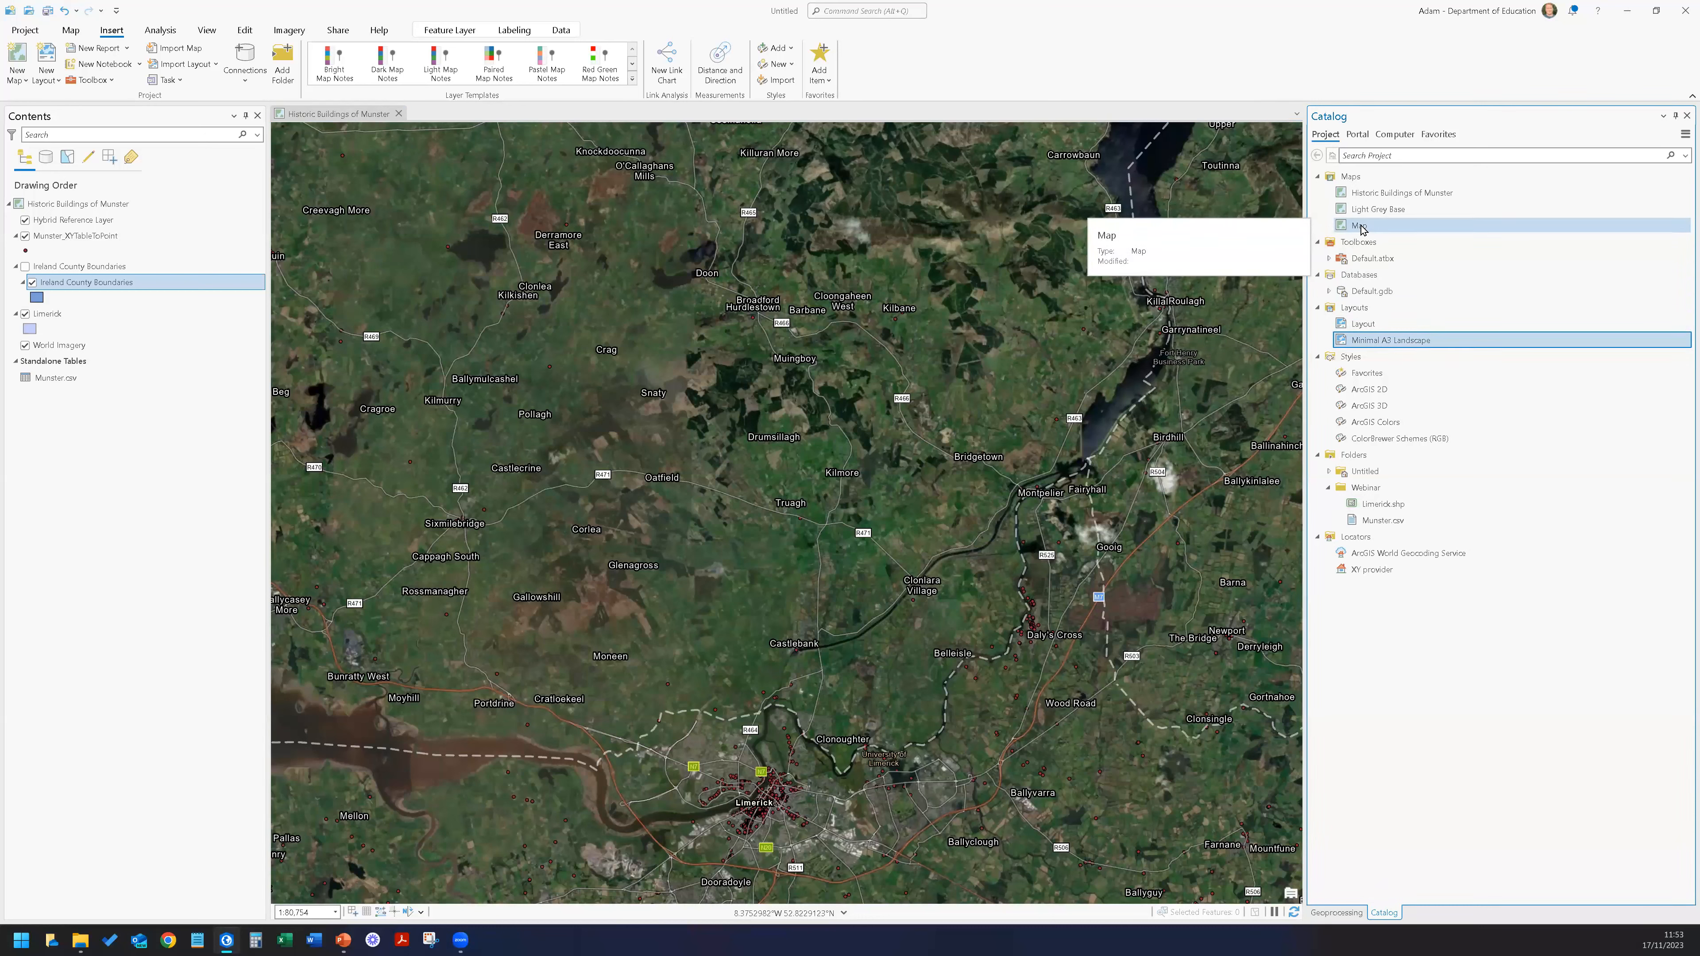
click(1363, 229)
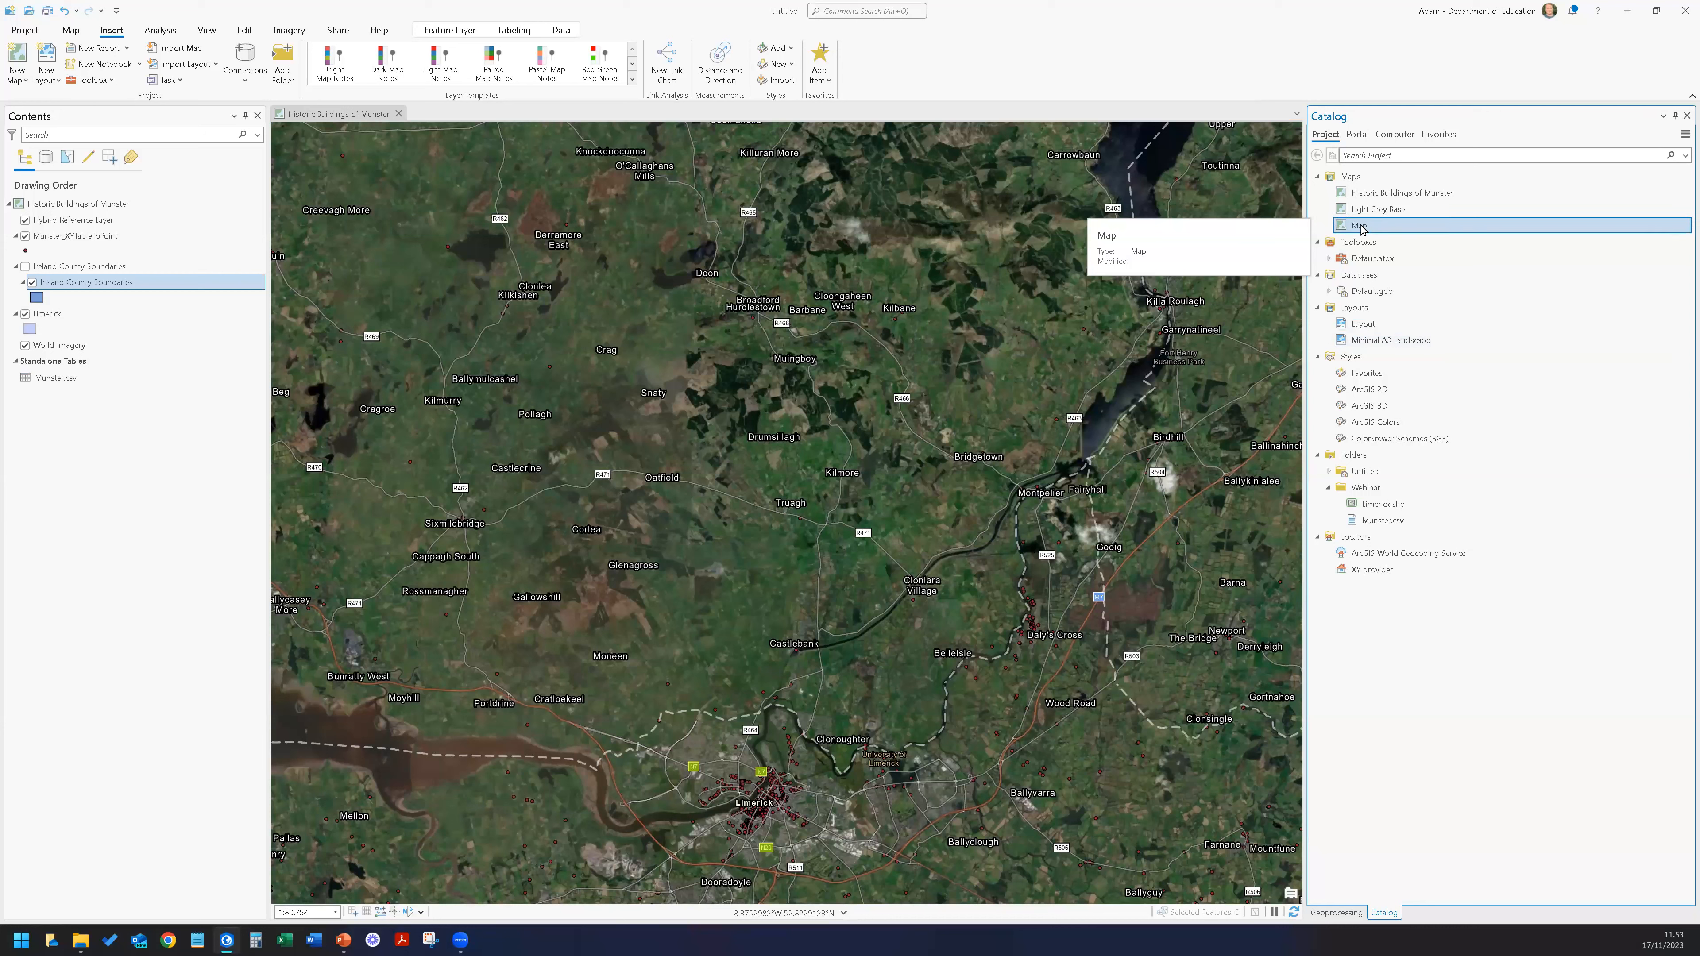
right_click(1365, 227)
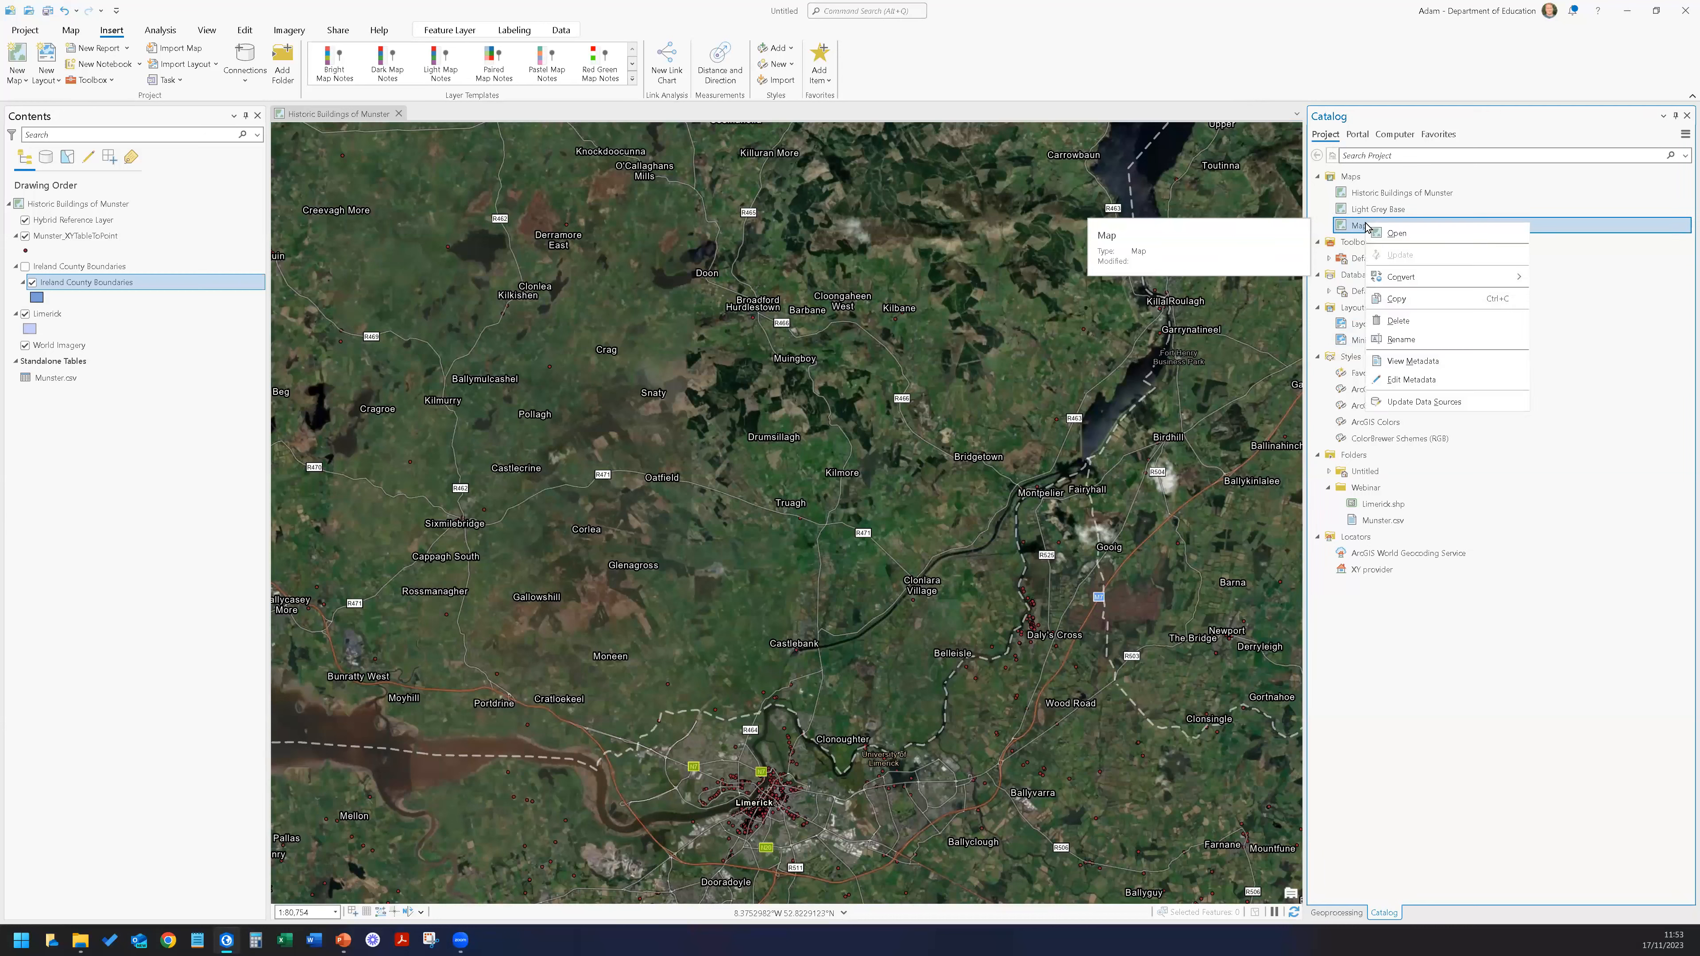
click(1408, 340)
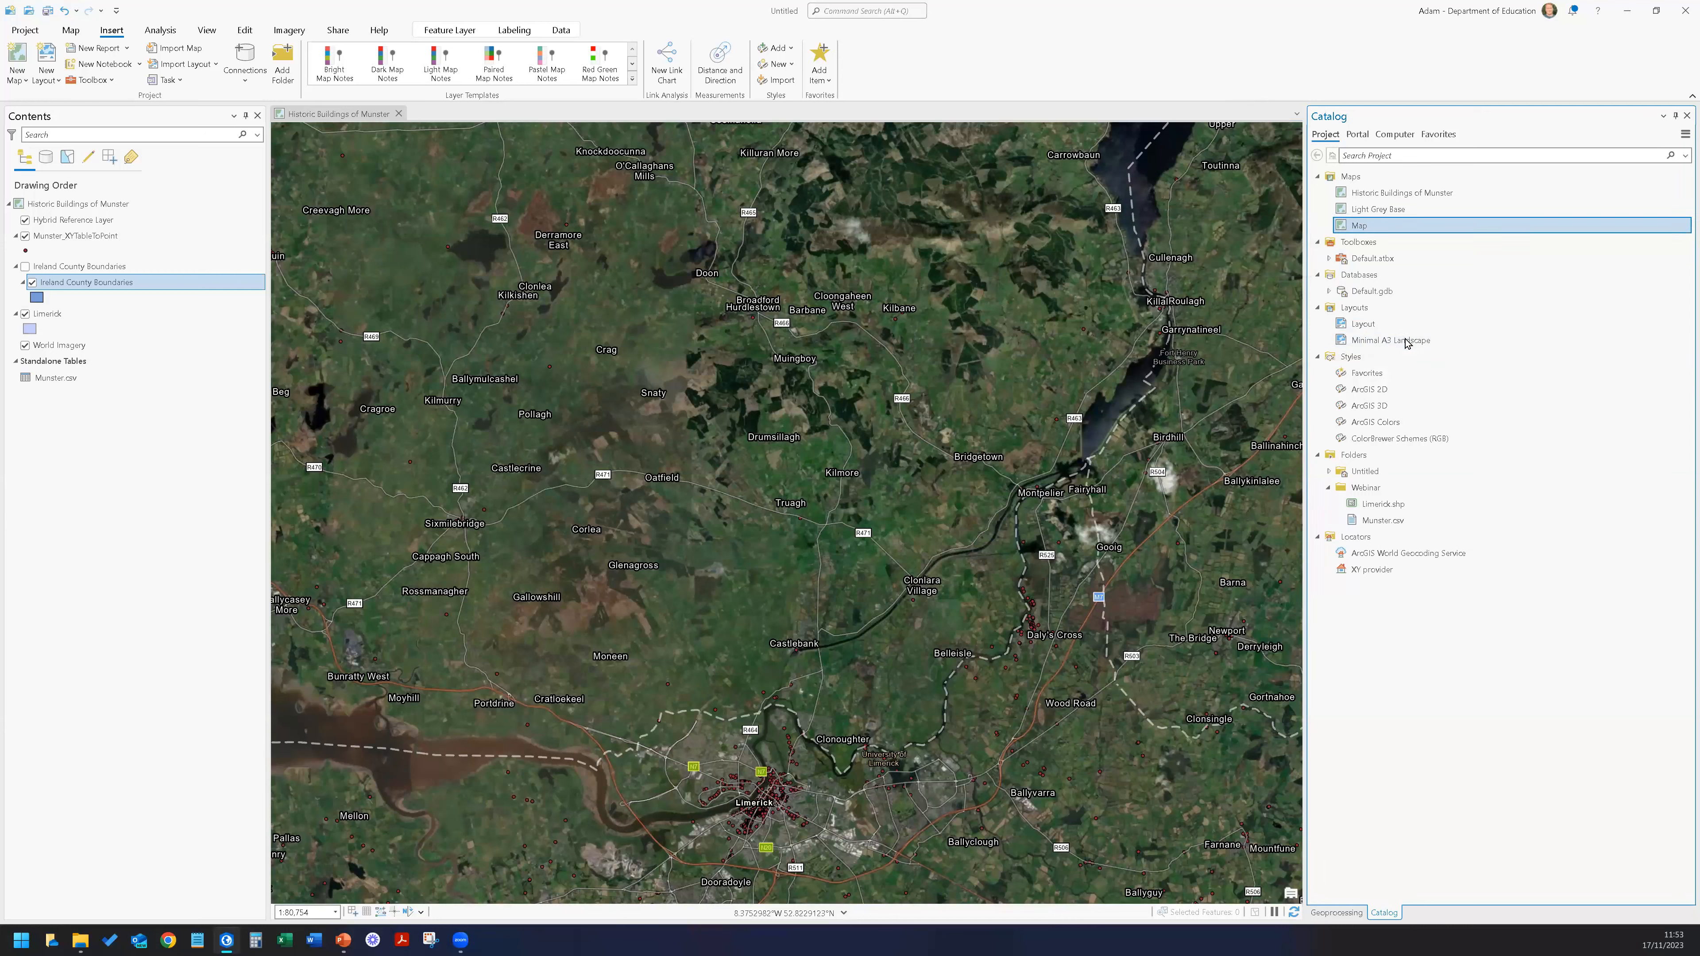
text(Minimal )
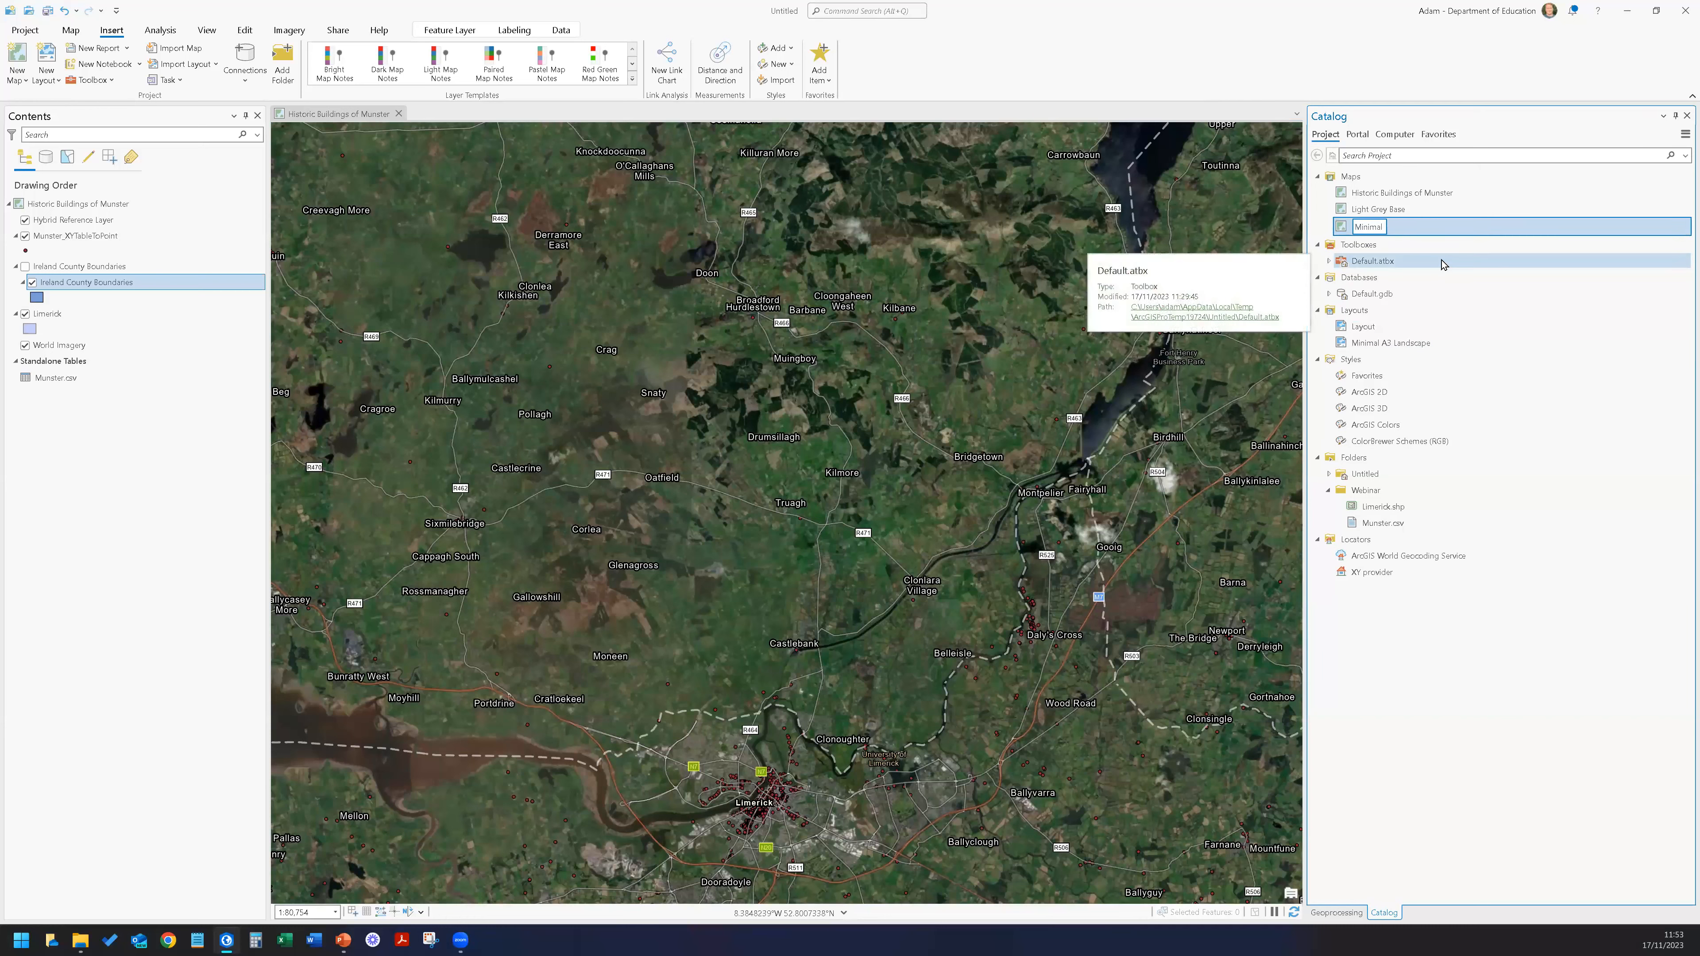
text(A3 Landscape Map)
key(Return)
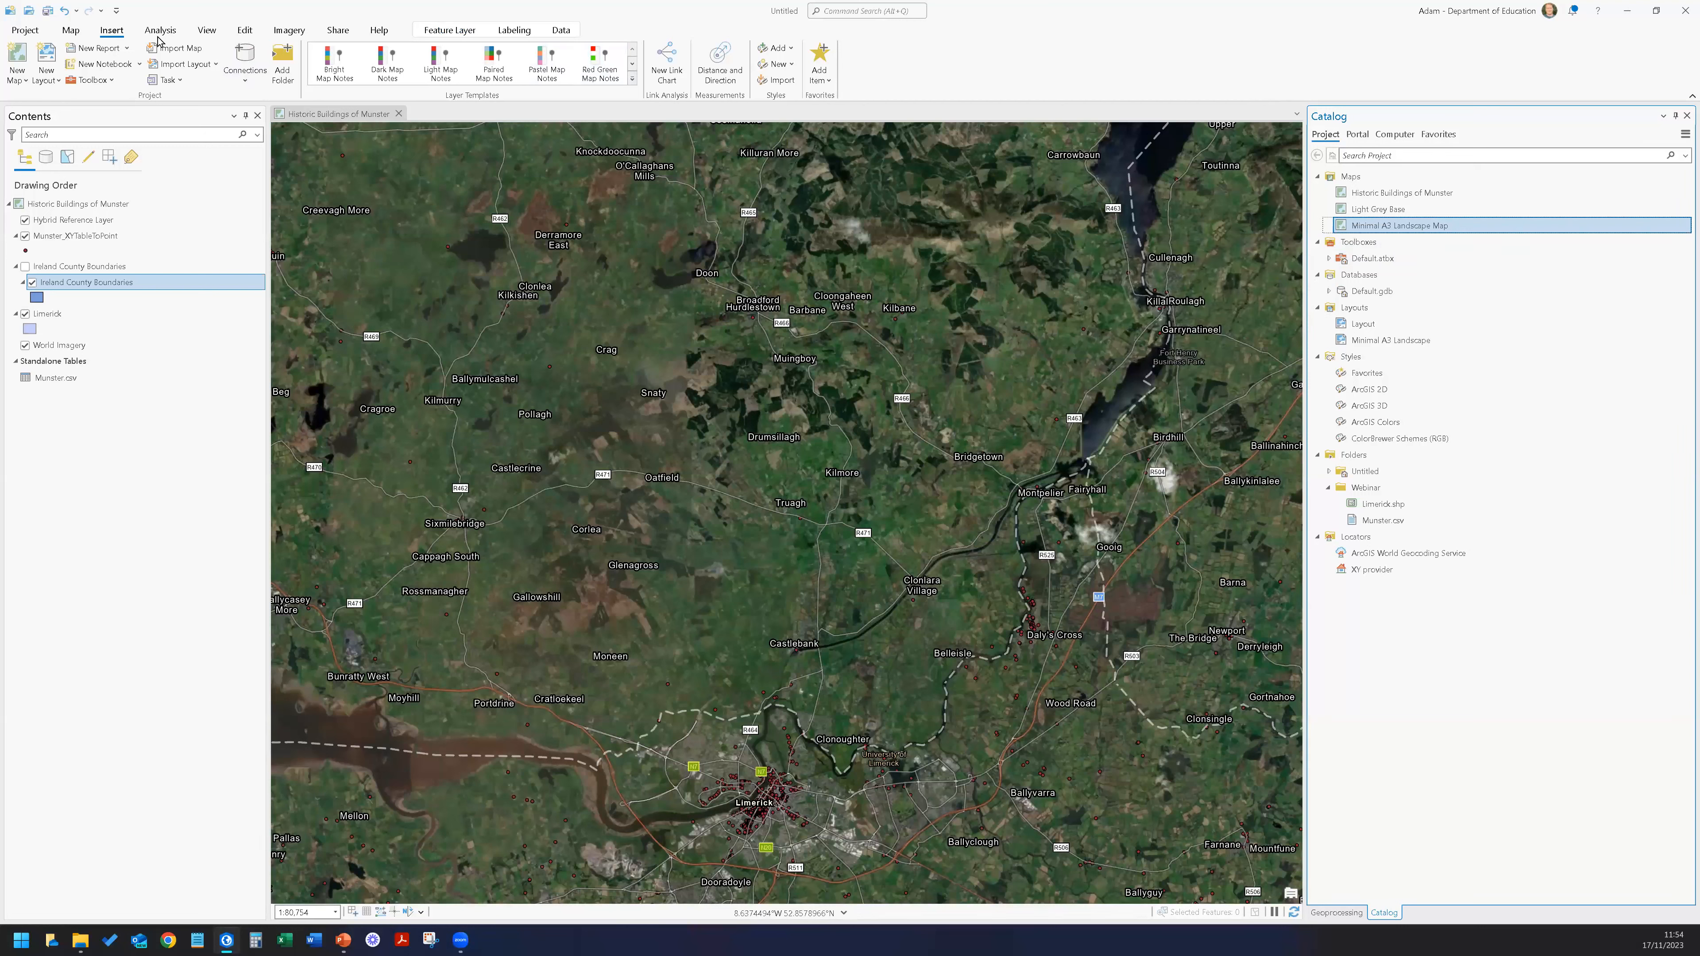
Browse the gallery of analysis tools, from summarizing and overlay to data management and conversion.
click(161, 36)
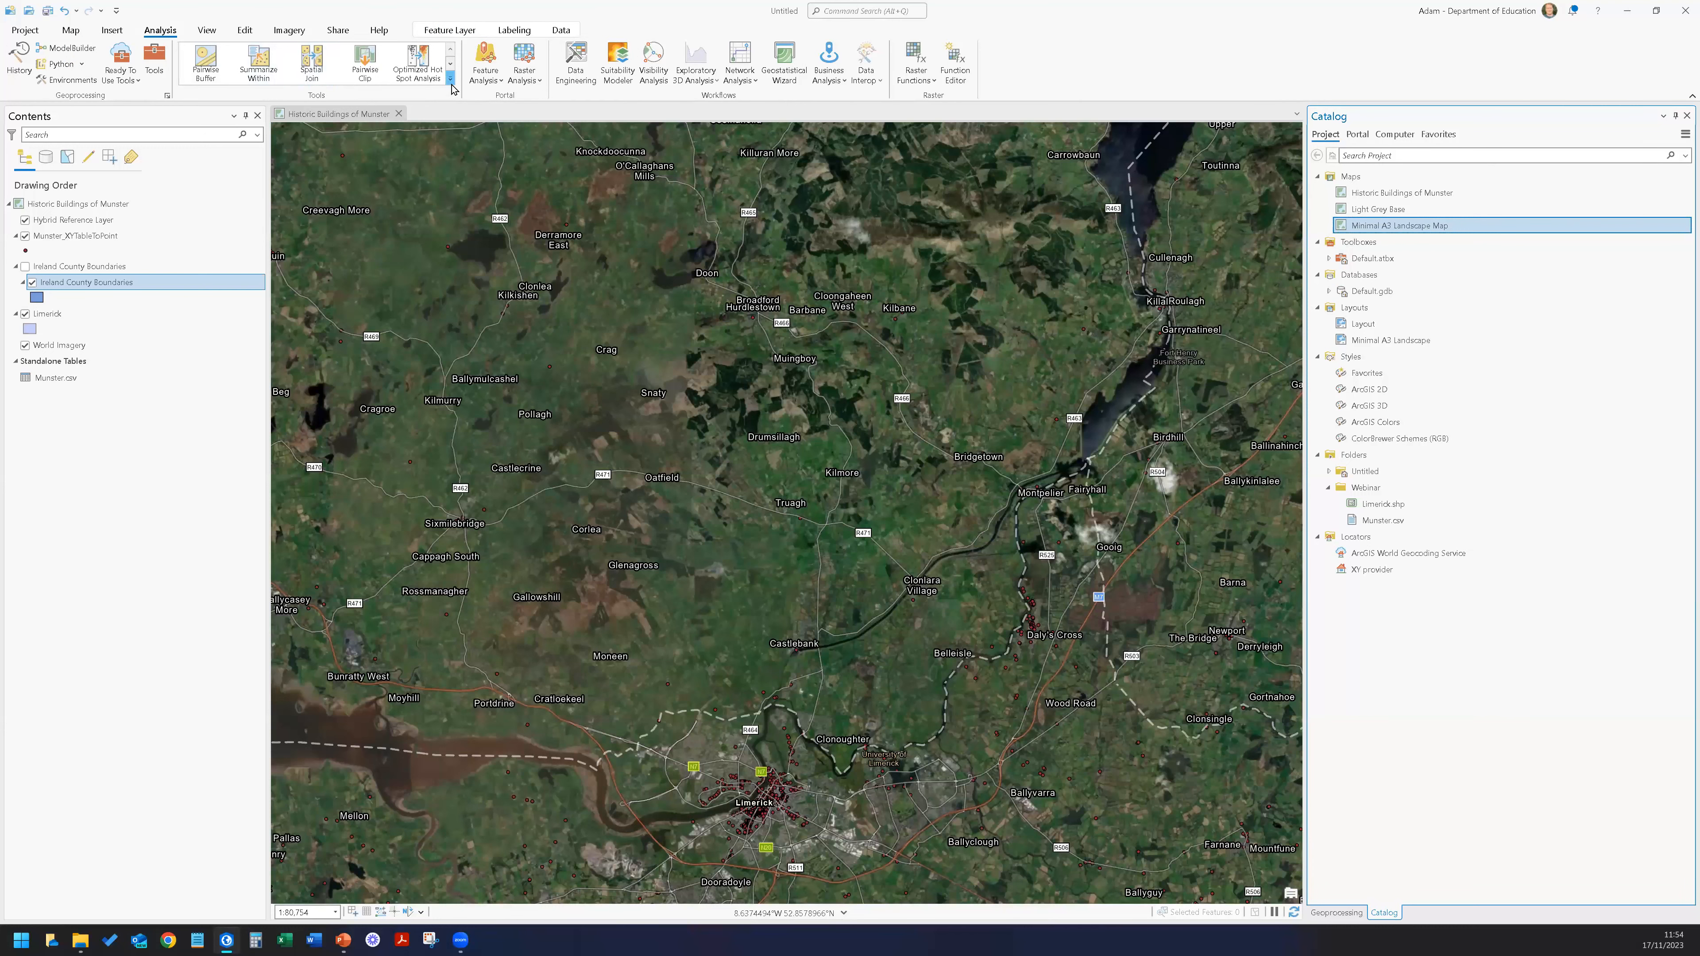
click(450, 78)
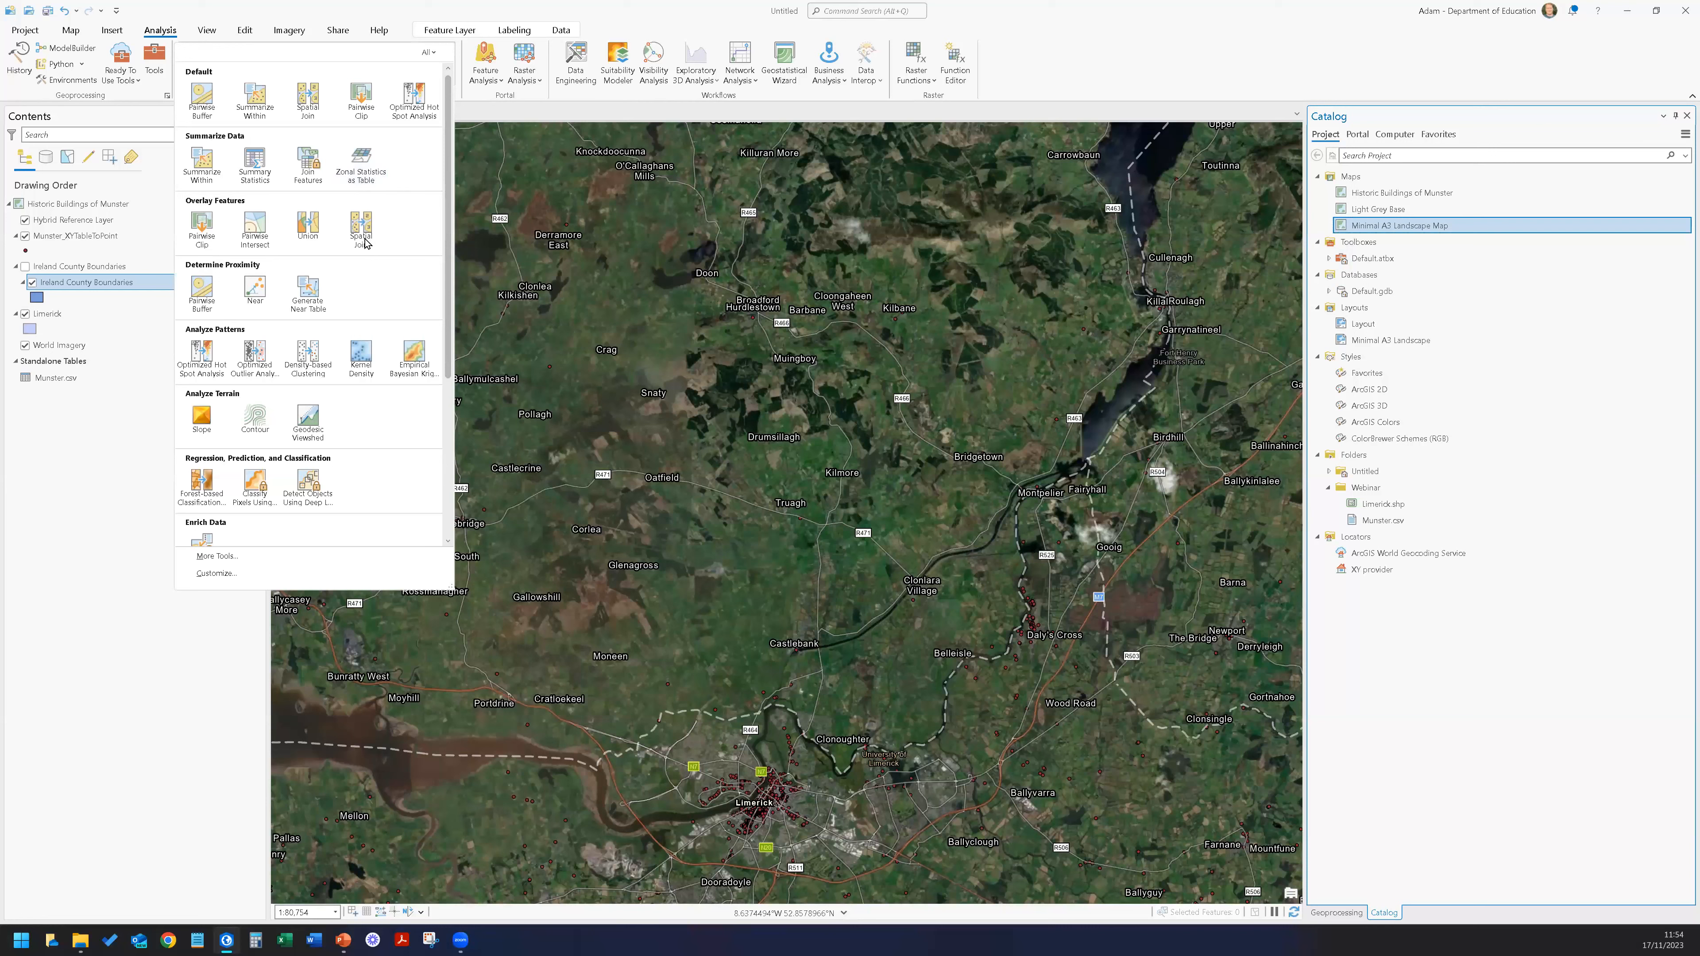
scroll(365, 278, down, 4)
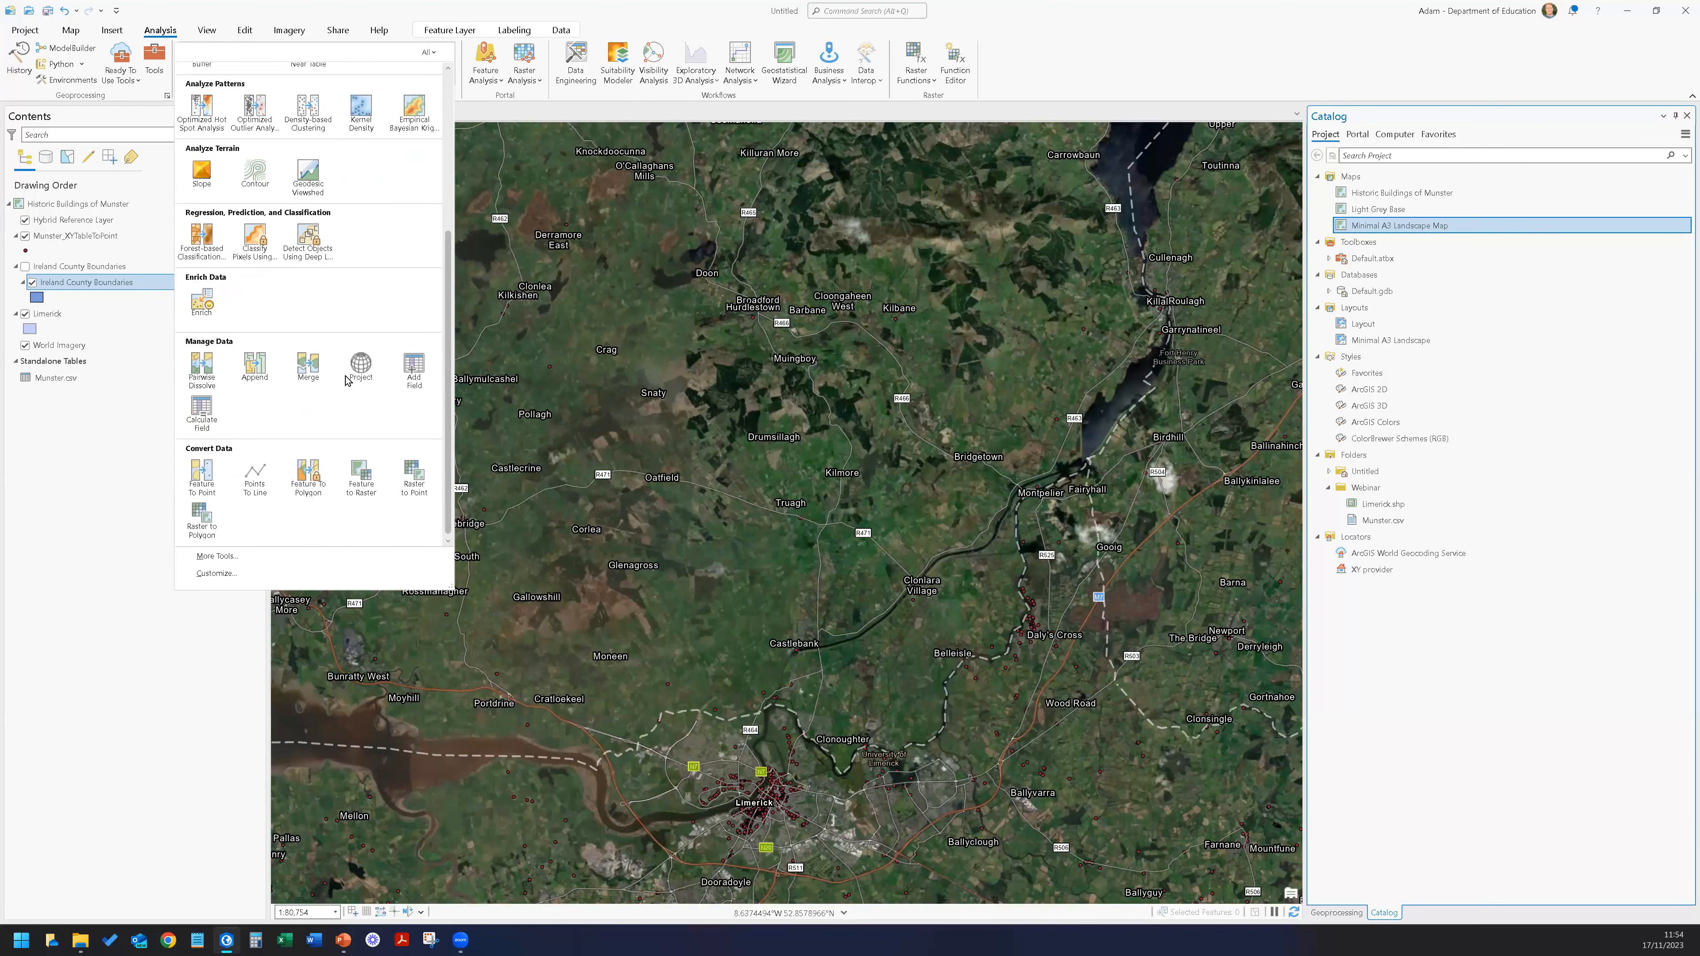
scroll(328, 459, up, 4)
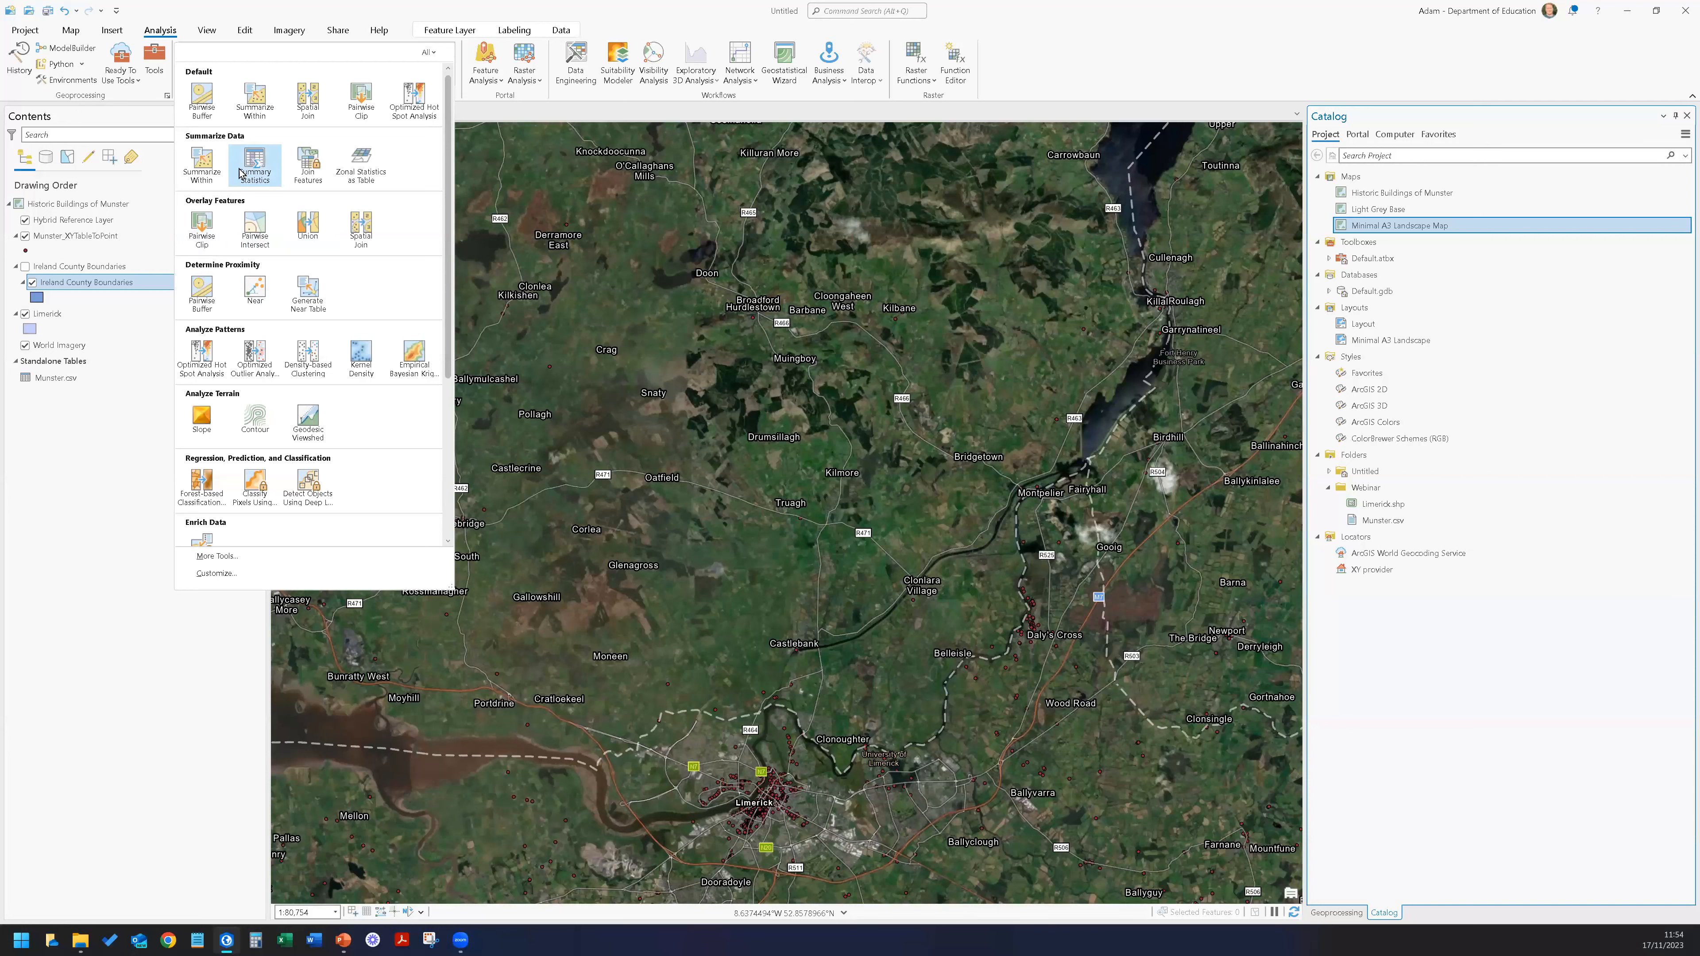
scroll(259, 277, down, 3)
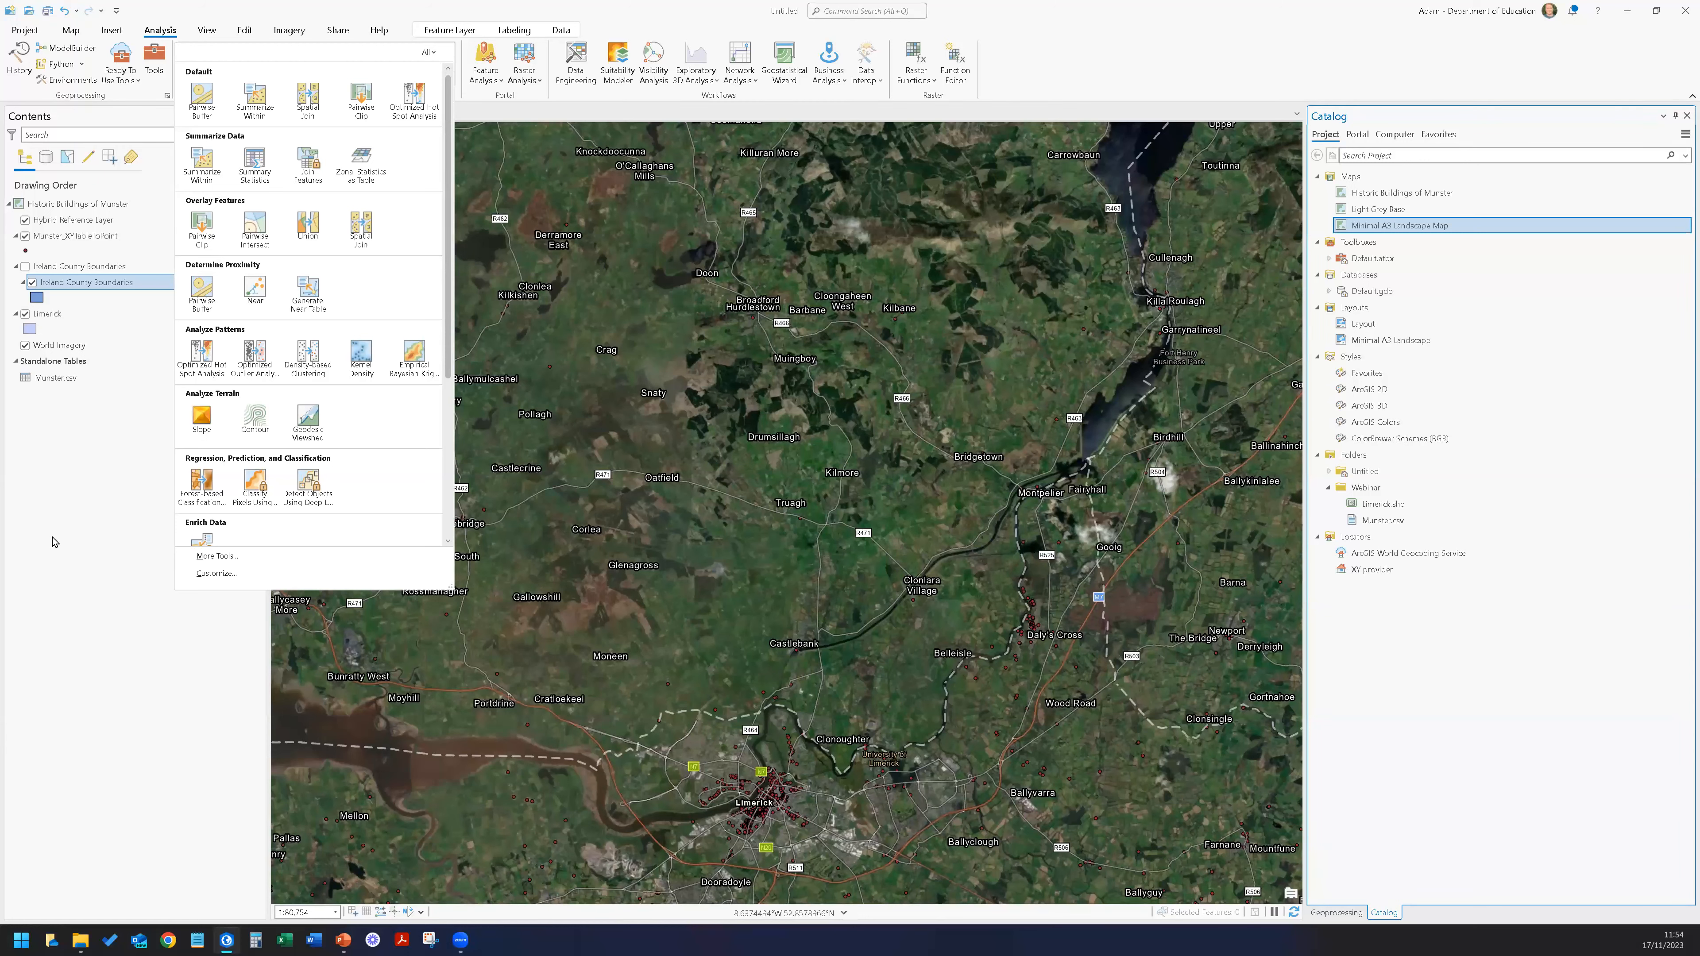
click(53, 541)
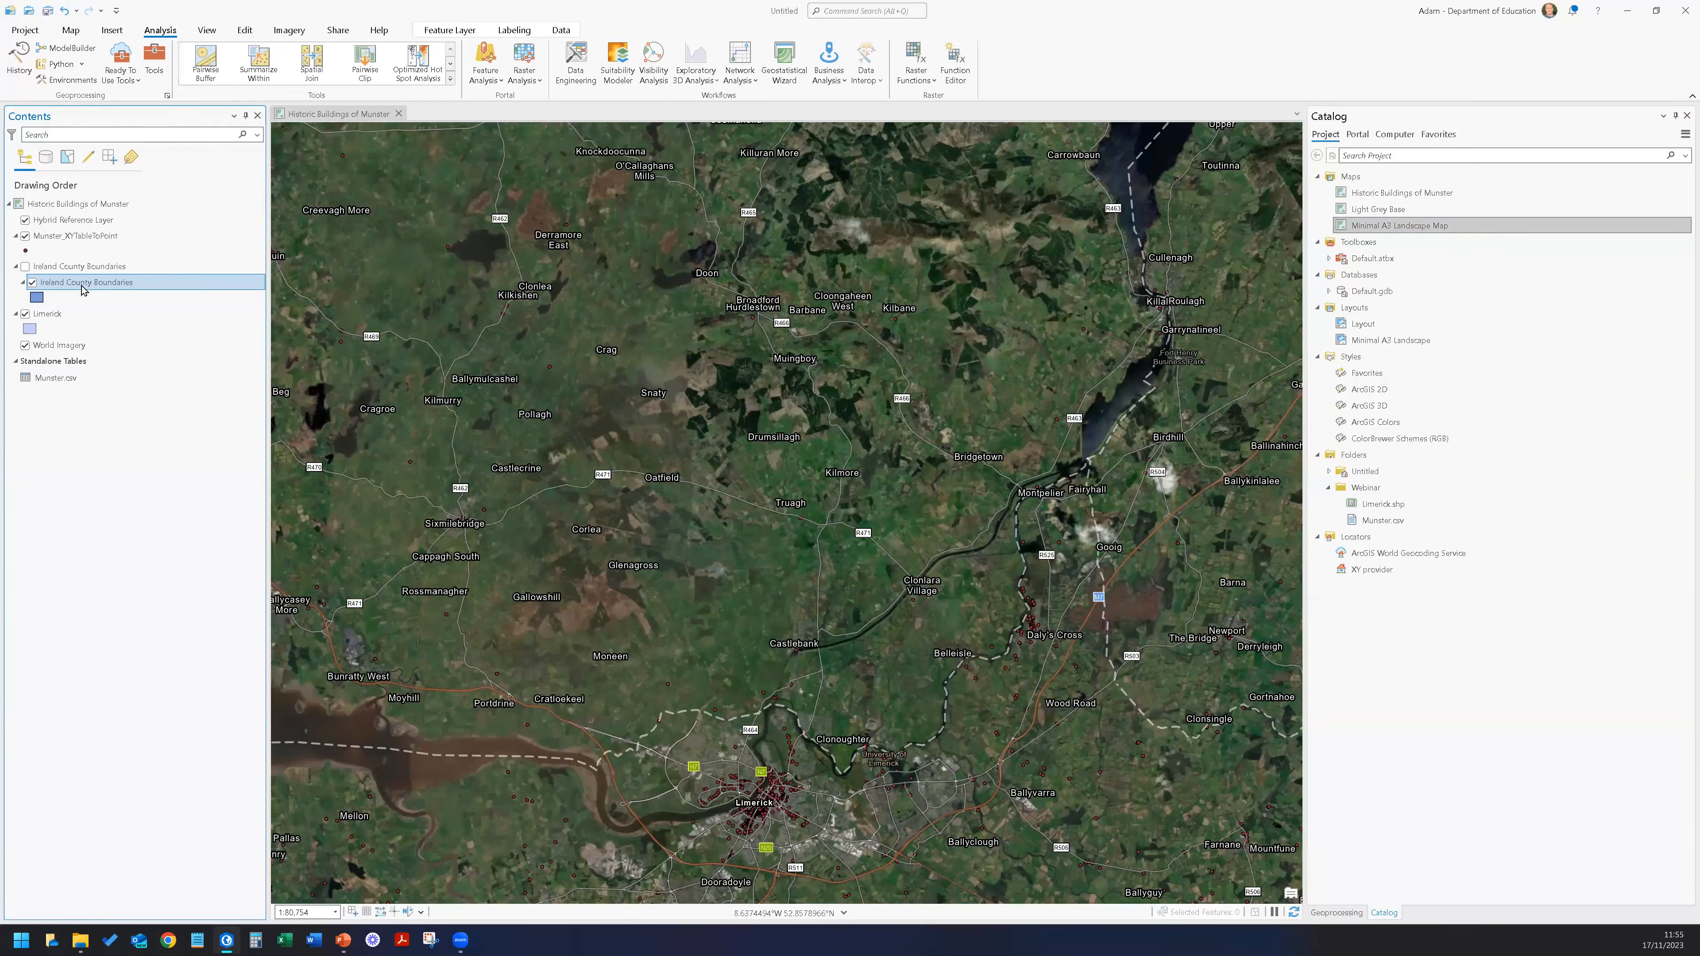
Select the Limerick layer and open the Summarize Within tool with its list of Input Polygons choices.
right_click(82, 286)
click(69, 299)
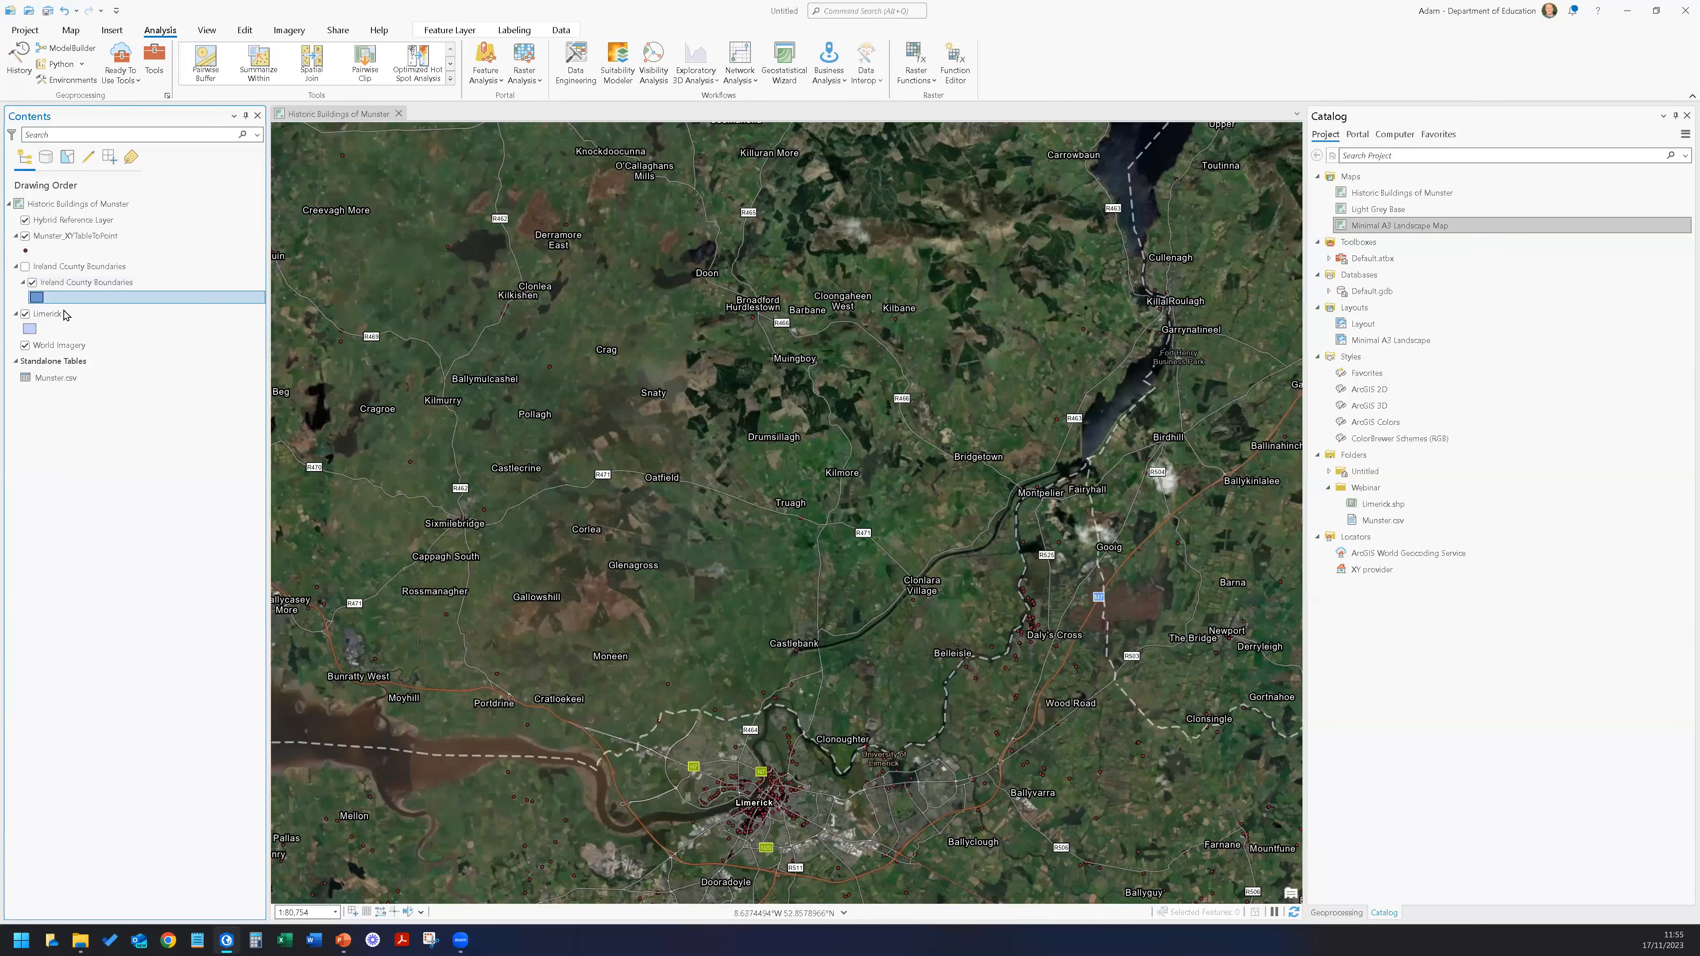
click(59, 314)
scroll(763, 822, up, 12)
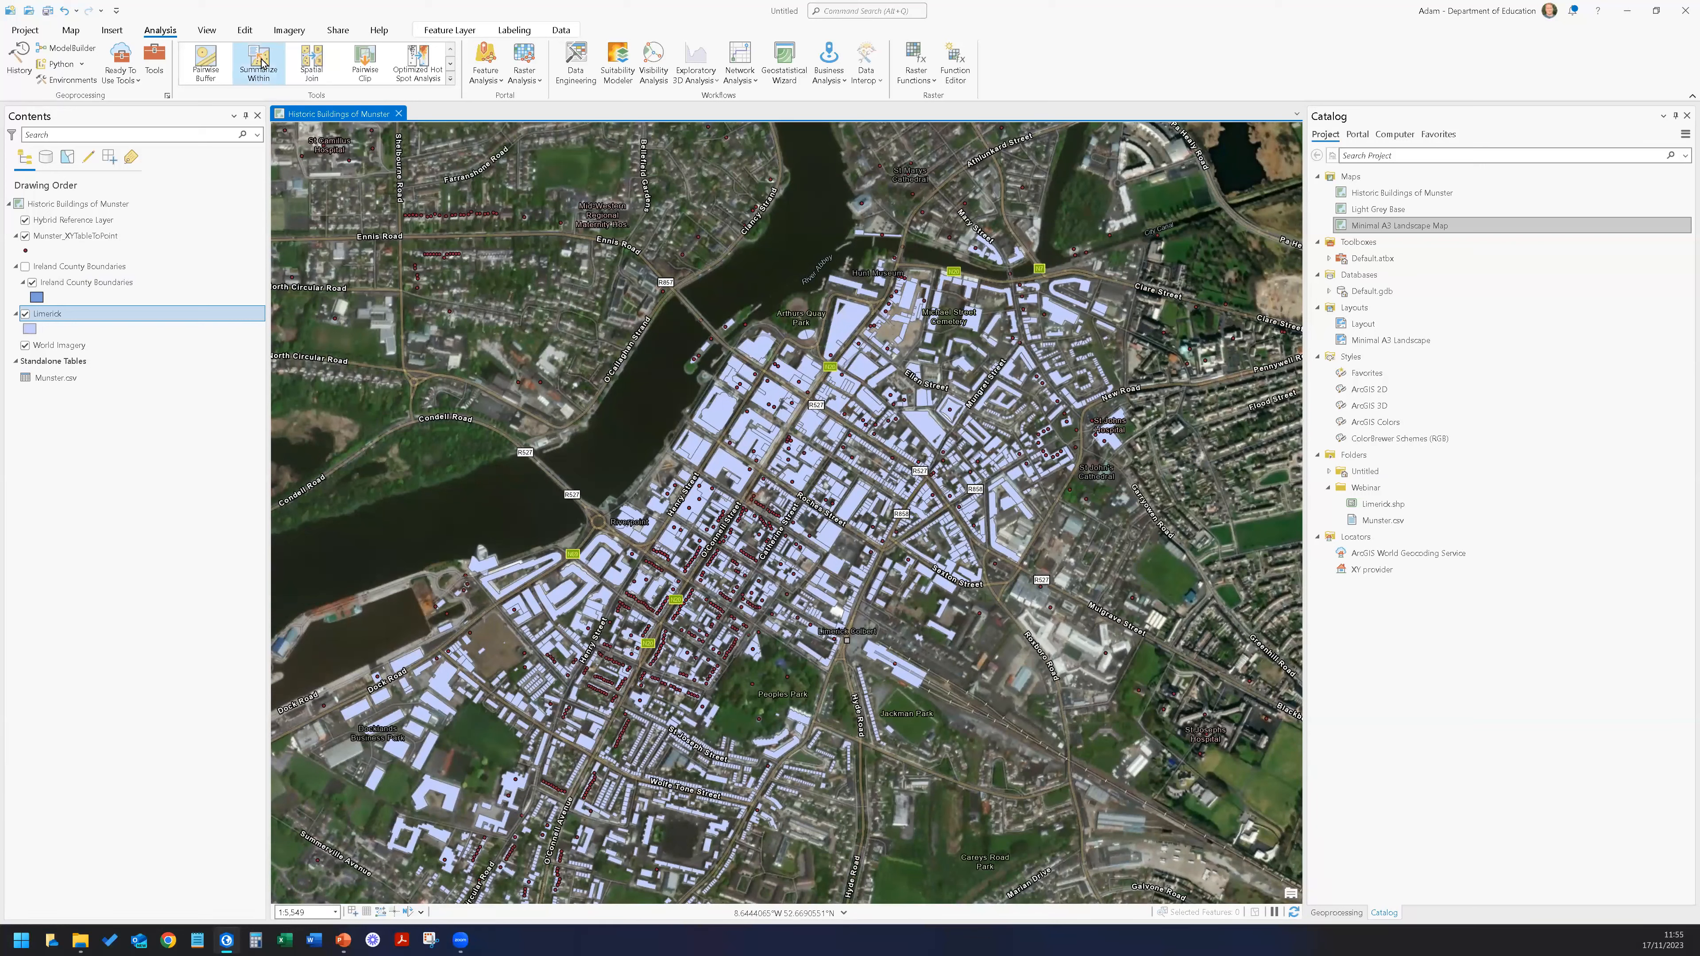
click(264, 64)
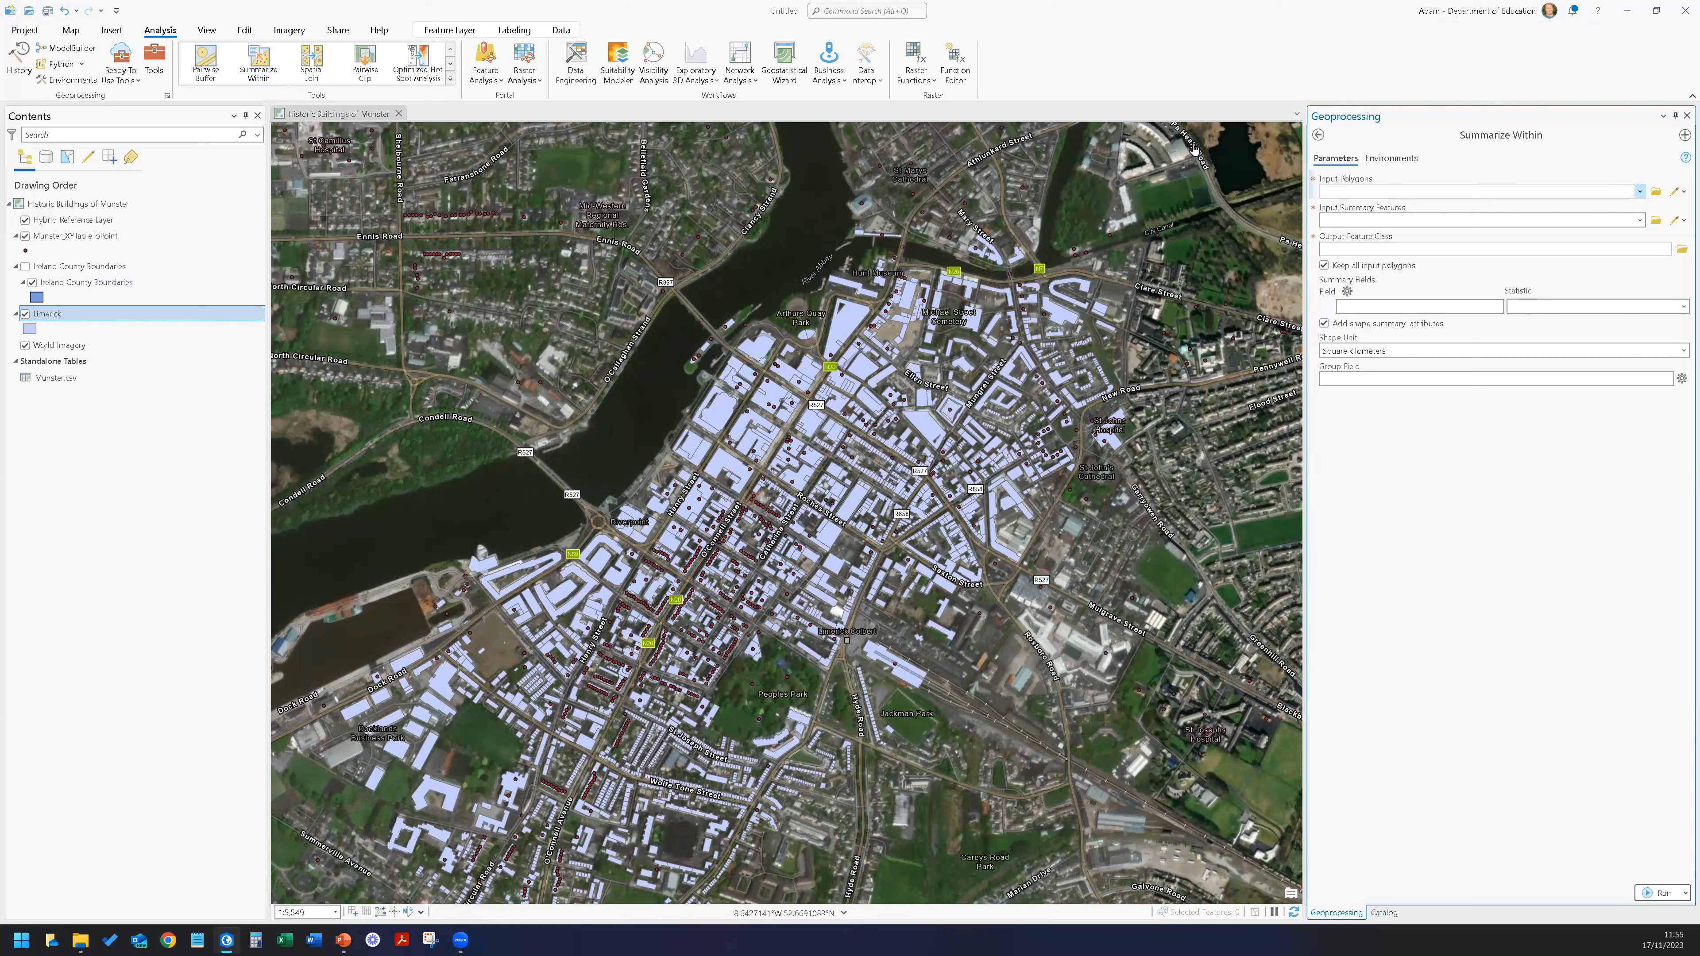
click(1640, 192)
click(1640, 193)
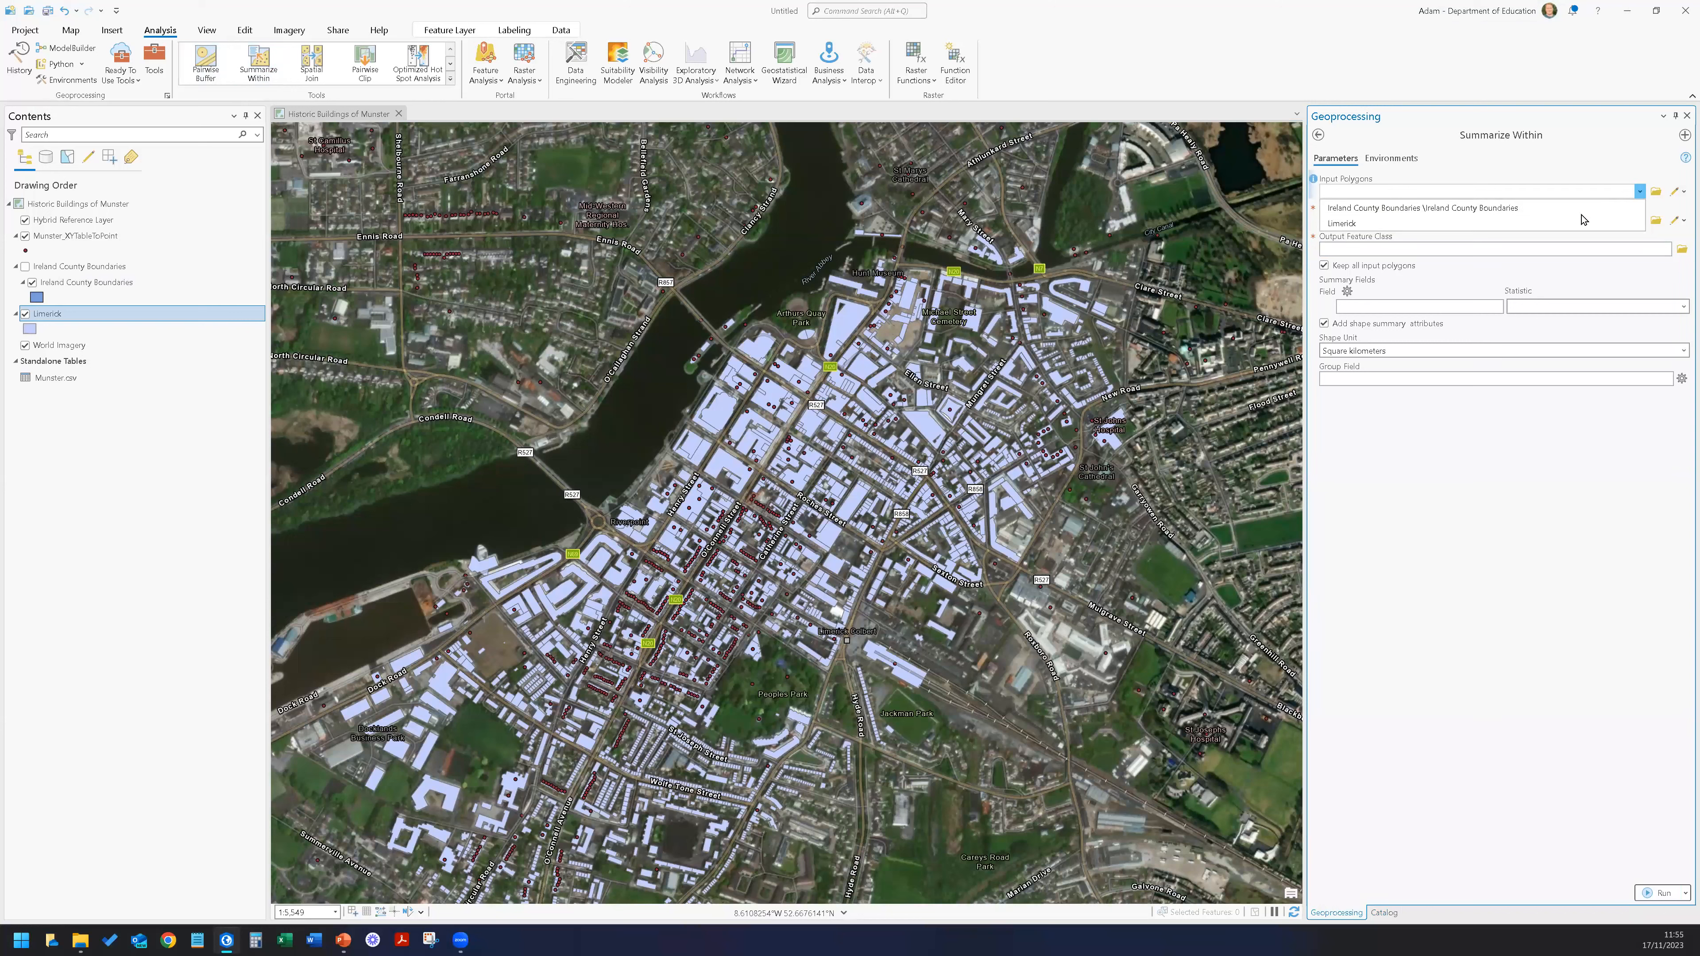